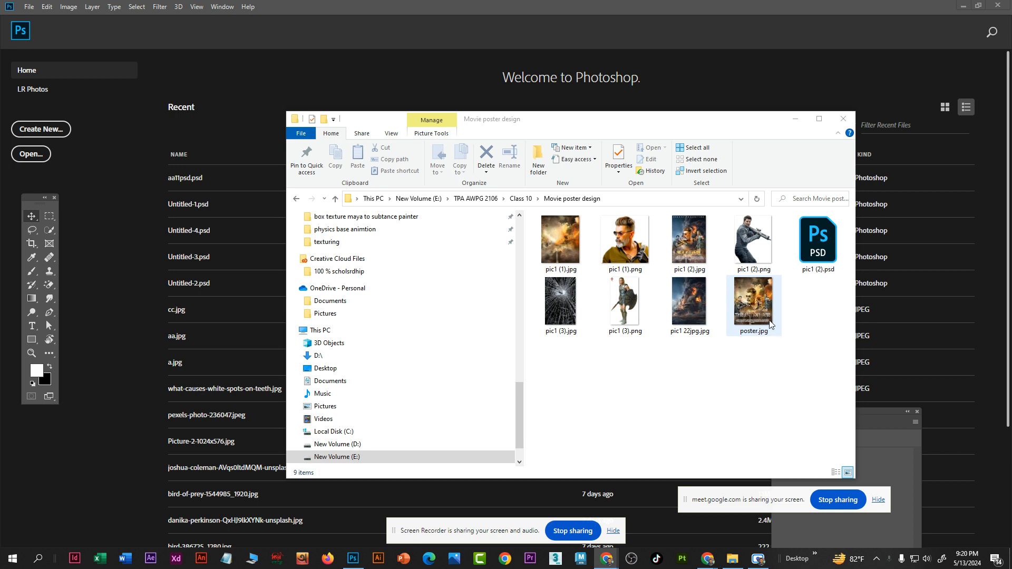
Open poster.jpg from the Movie poster design folder in Photoshop and unlock its Background layer
{"action": "left_click_drag", "start_coordinate": [770, 322], "coordinate": [131, 286]}
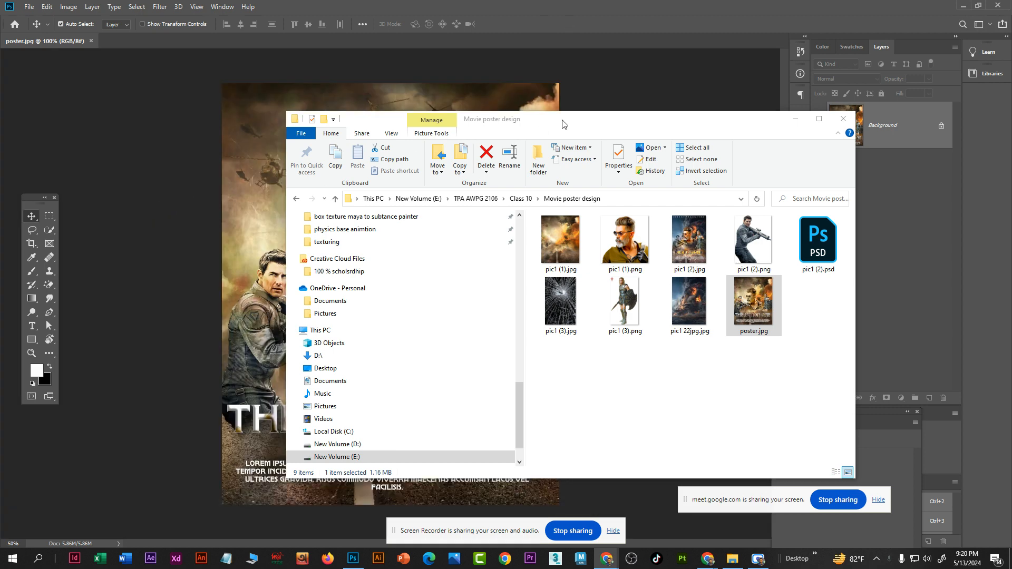
{"action": "left_click_drag", "start_coordinate": [543, 121], "coordinate": [382, 159]}
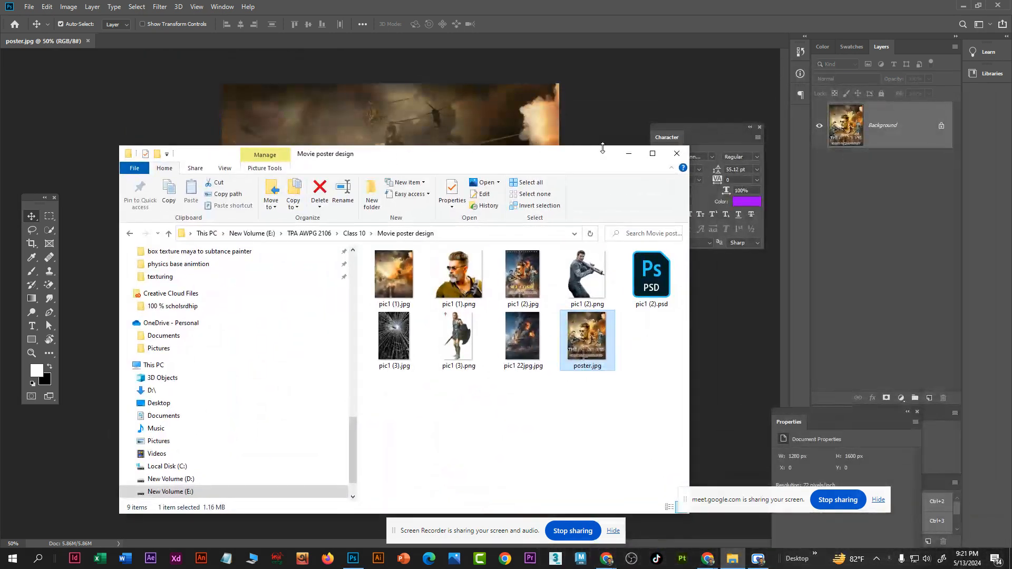
{"action": "left_click", "coordinate": [629, 158]}
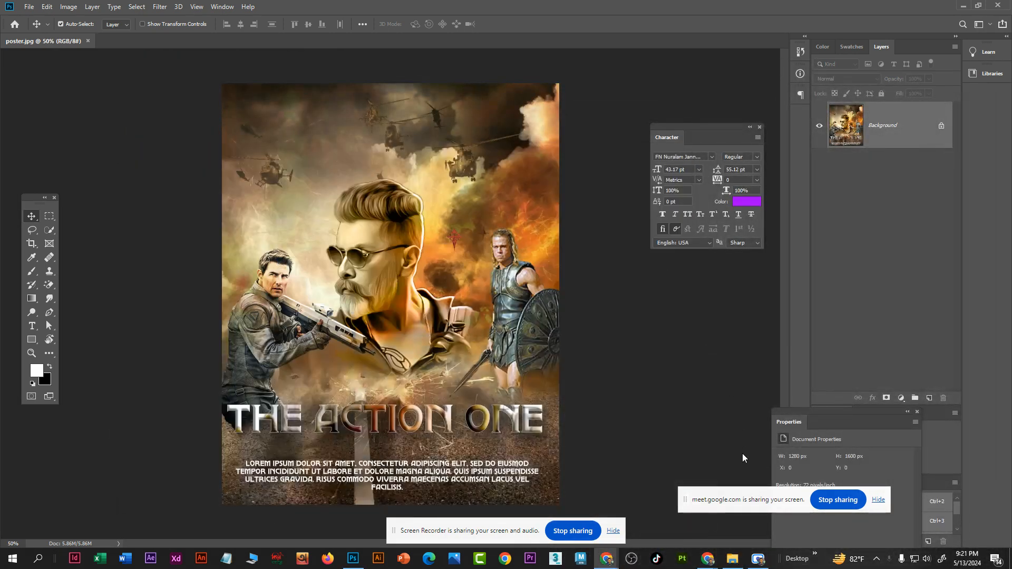
{"action": "left_click_drag", "start_coordinate": [710, 128], "coordinate": [890, 177]}
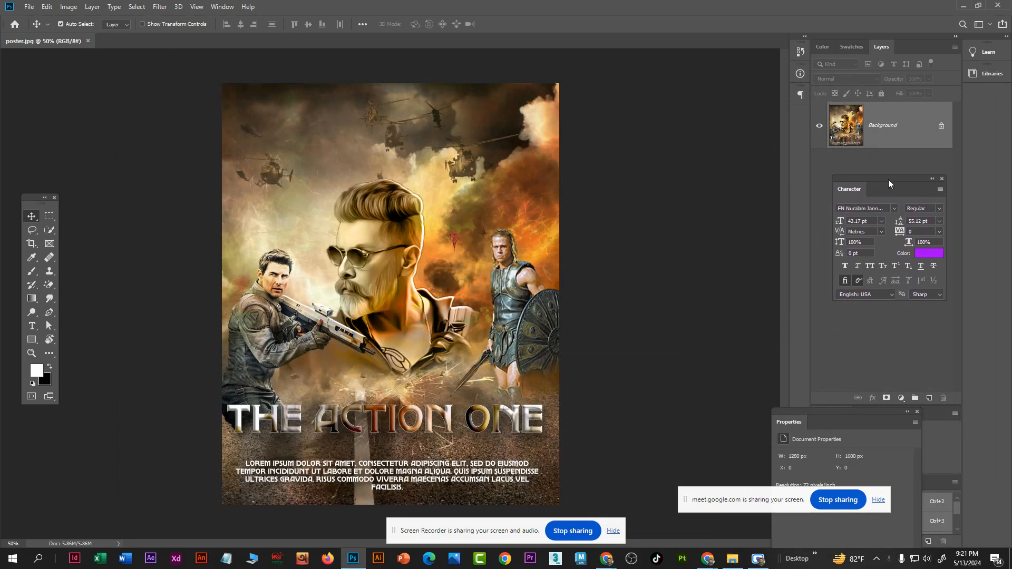
{"action": "left_click", "coordinate": [942, 126]}
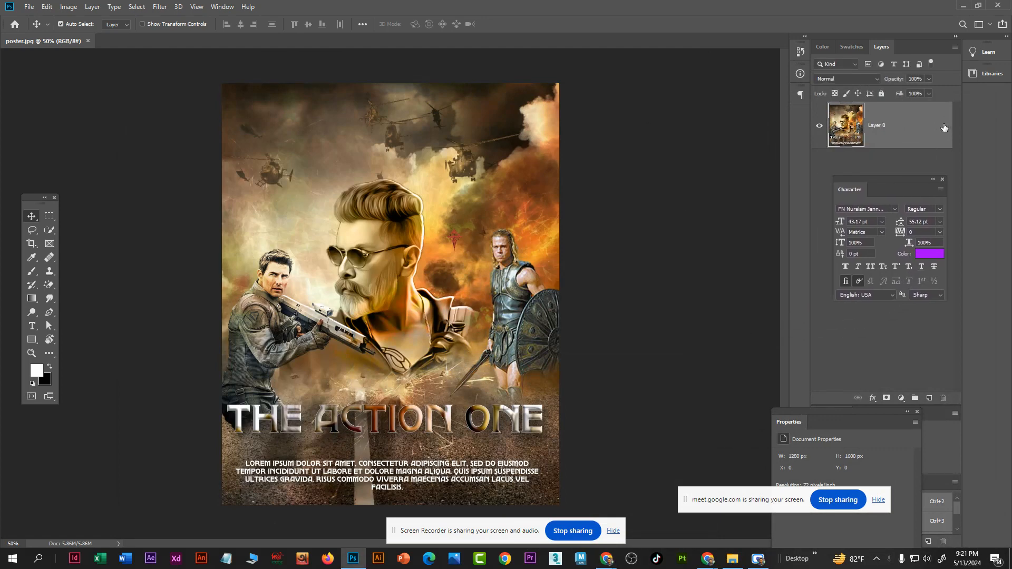
Collapse the Color, Swatches and Layers panel group to icons and park the Character panel below the collapsed dock
{"action": "left_click", "coordinate": [852, 47]}
{"action": "left_click", "coordinate": [822, 46]}
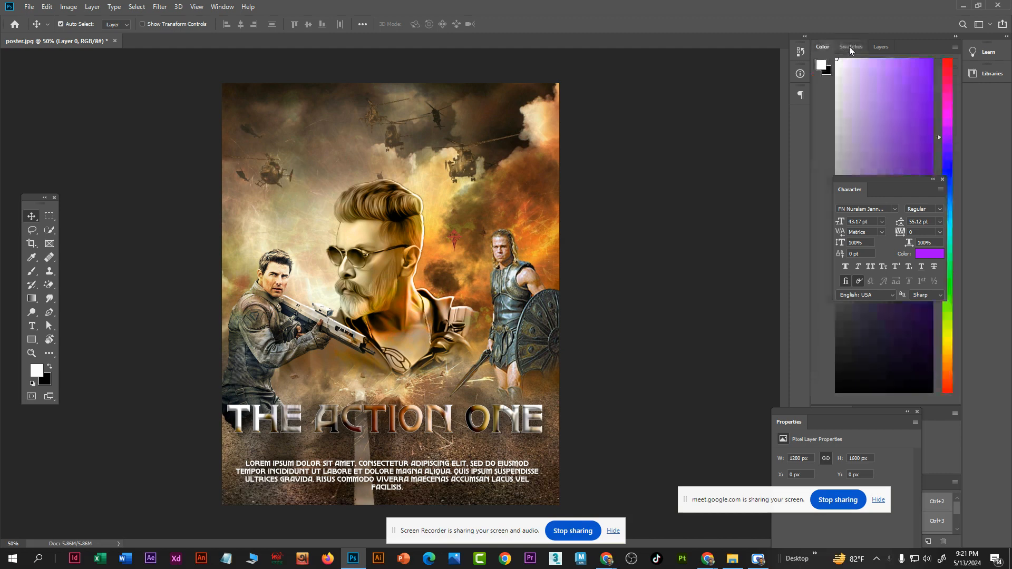
{"action": "left_click", "coordinate": [851, 47]}
{"action": "left_click", "coordinate": [882, 46]}
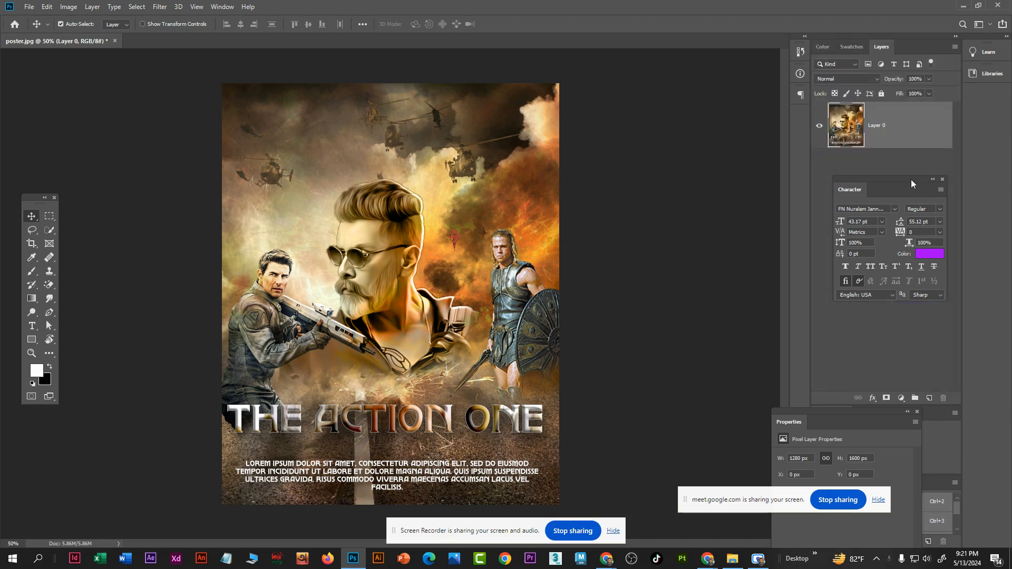
{"action": "left_click_drag", "start_coordinate": [910, 182], "coordinate": [768, 178]}
{"action": "left_click", "coordinate": [956, 37]}
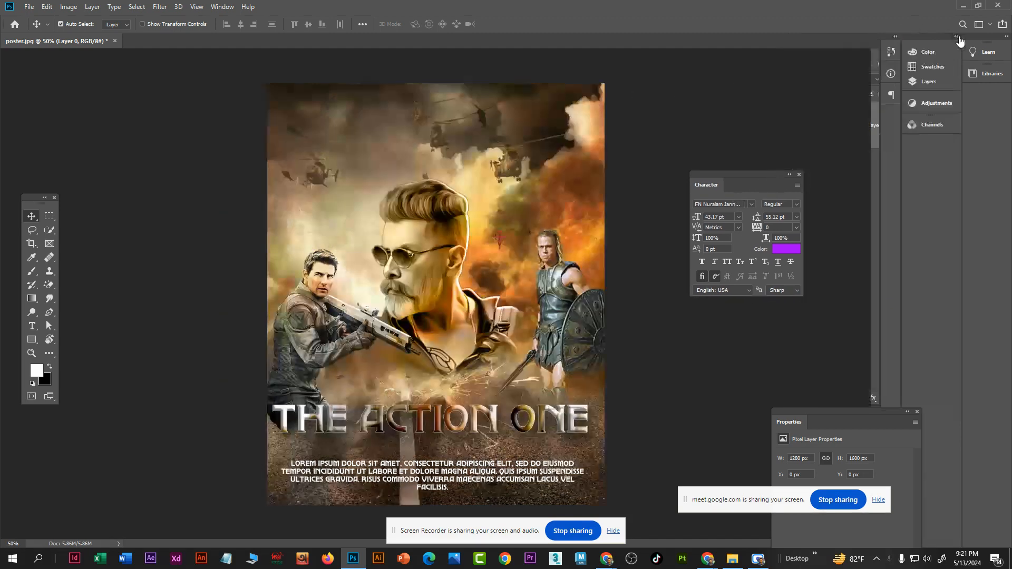
{"action": "left_click_drag", "start_coordinate": [734, 179], "coordinate": [952, 170]}
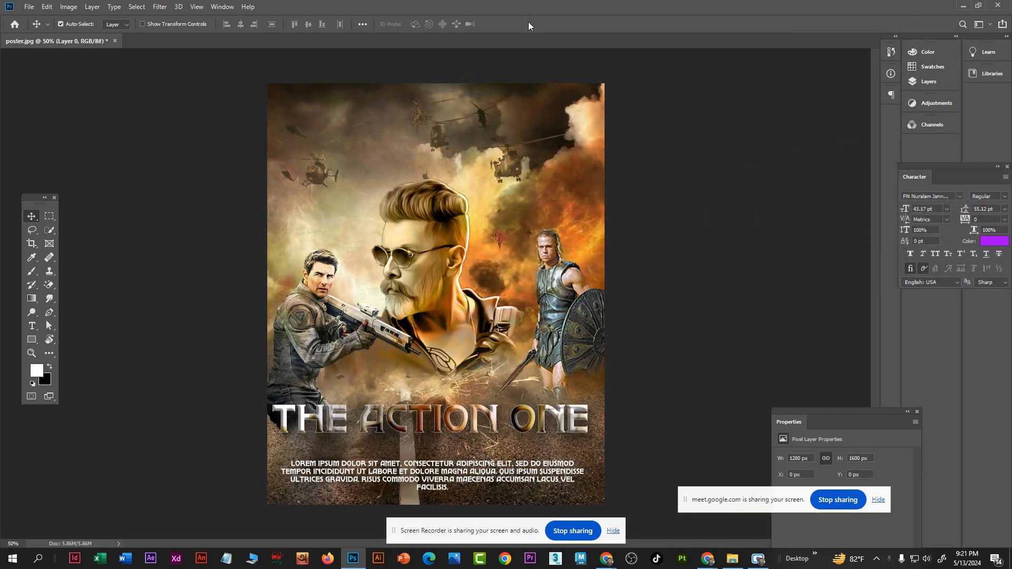
{"action": "scroll", "coordinate": [422, 400], "scroll_direction": "down", "scroll_amount": 6}
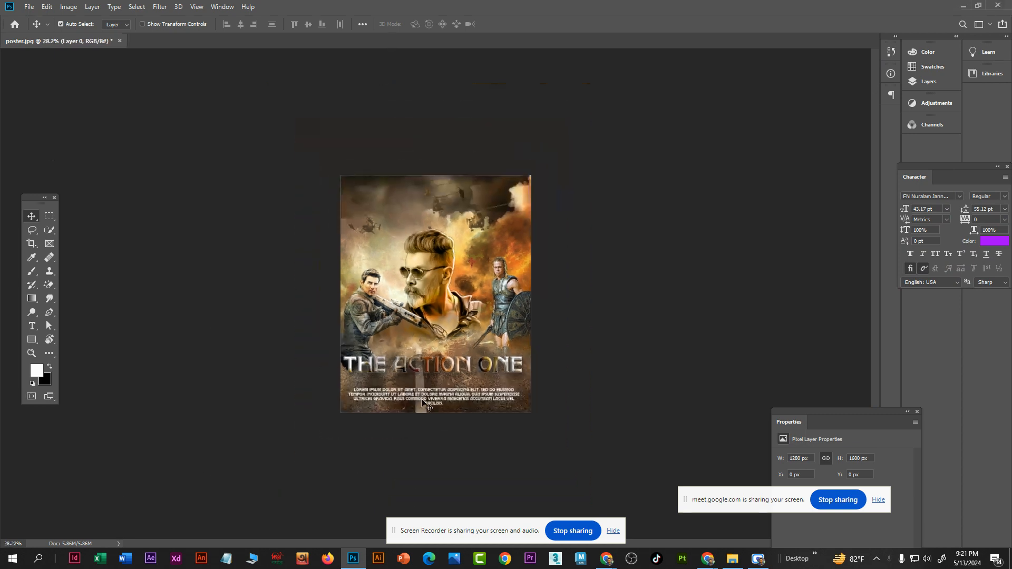
{"action": "scroll", "coordinate": [467, 398], "scroll_direction": "up", "scroll_amount": 4}
{"action": "scroll", "coordinate": [467, 398], "scroll_direction": "up", "scroll_amount": 1}
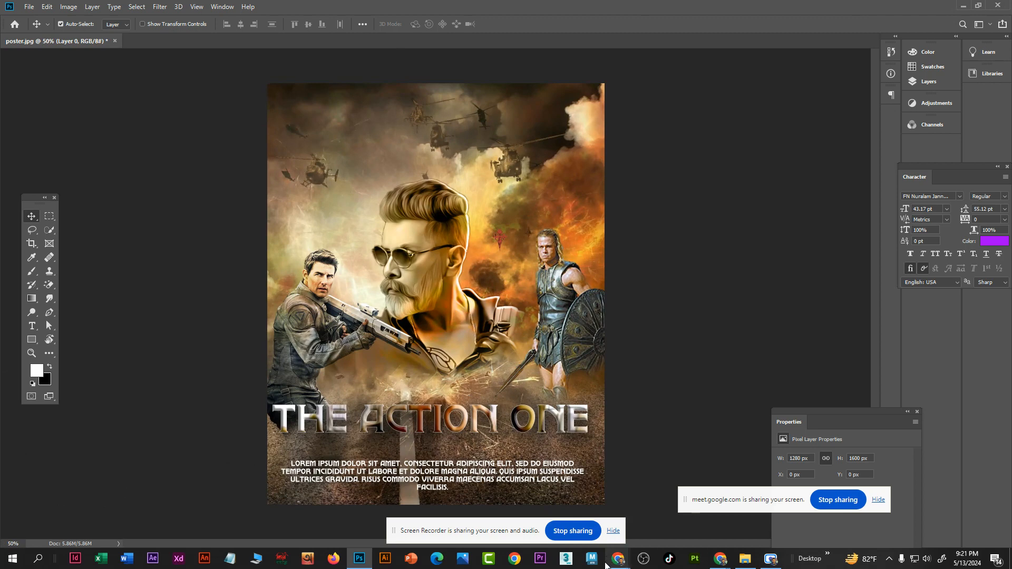
{"action": "left_click_drag", "start_coordinate": [494, 537], "coordinate": [425, 527]}
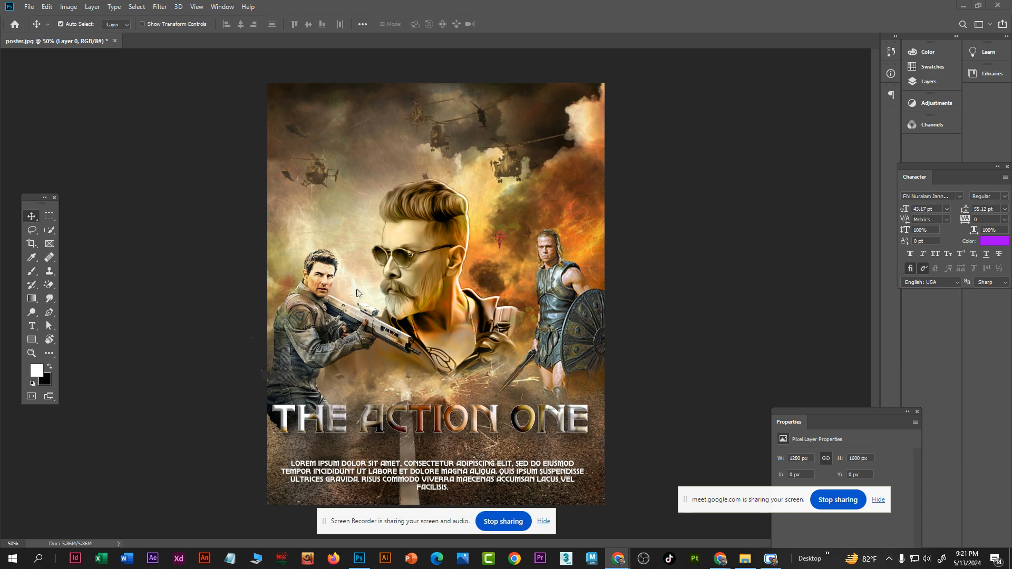
Bring up the Movie poster design folder and view the example poster pic1 (2).jpg in the Photos viewer
{"action": "left_click", "coordinate": [746, 560]}
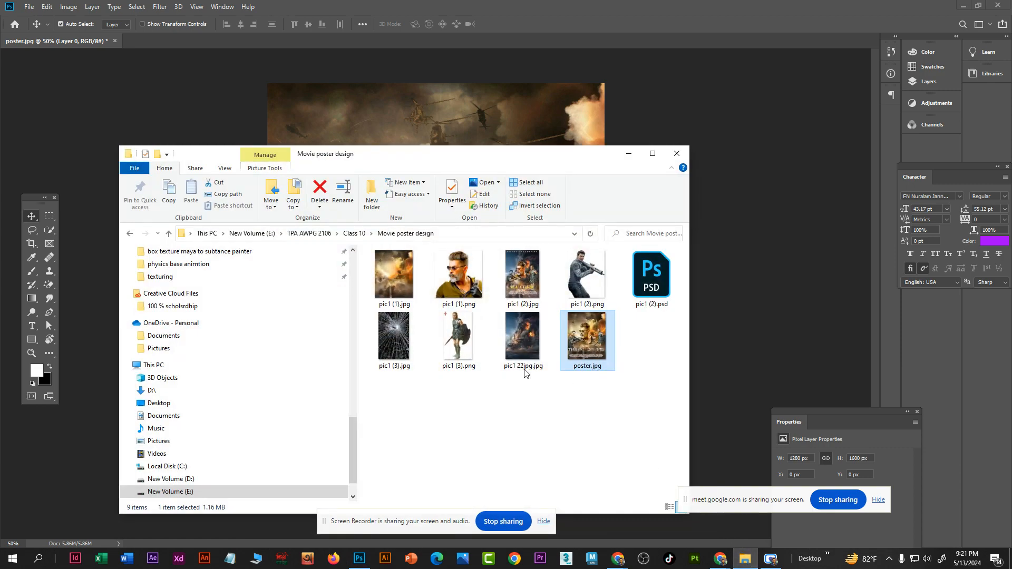
{"action": "left_click_drag", "start_coordinate": [476, 163], "coordinate": [495, 174]}
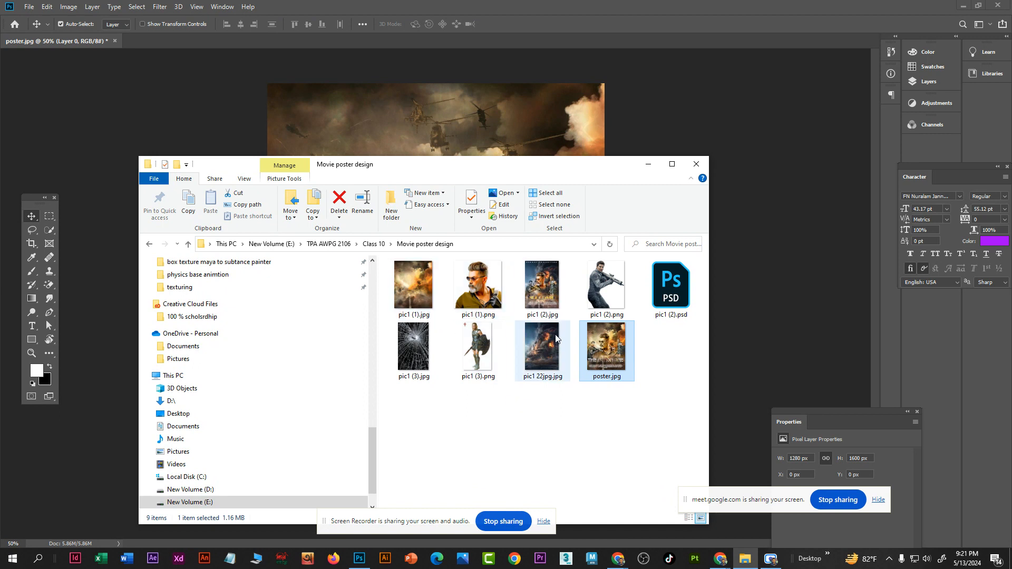
{"action": "left_click_drag", "start_coordinate": [501, 174], "coordinate": [922, 405]}
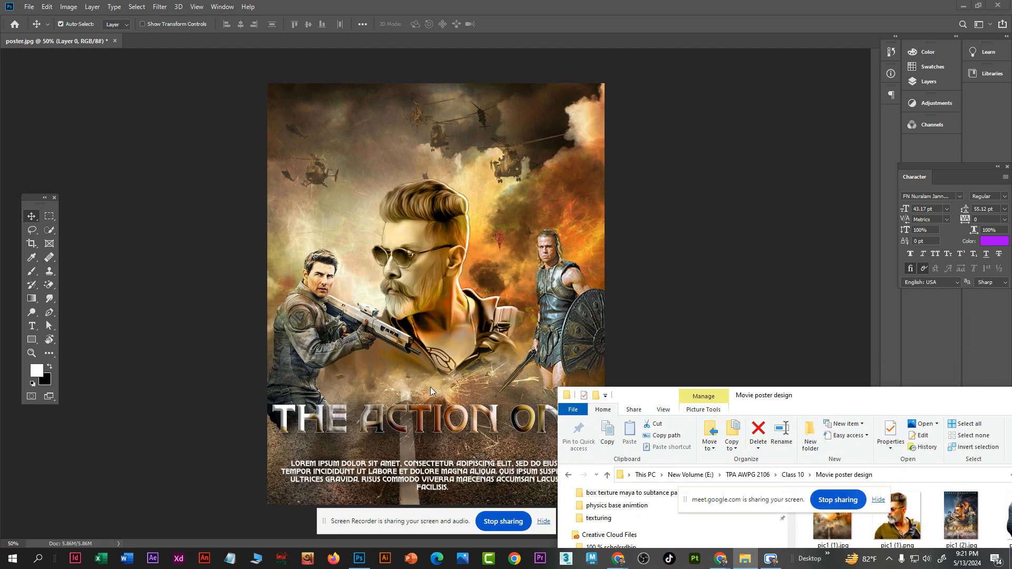
{"action": "left_click_drag", "start_coordinate": [853, 405], "coordinate": [574, 240]}
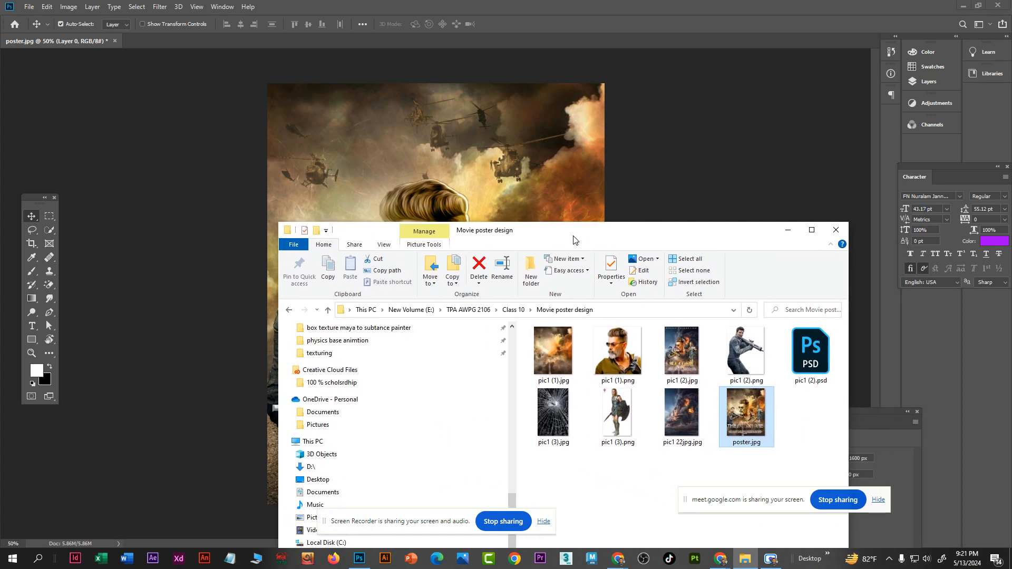
{"action": "right_click", "coordinate": [678, 362]}
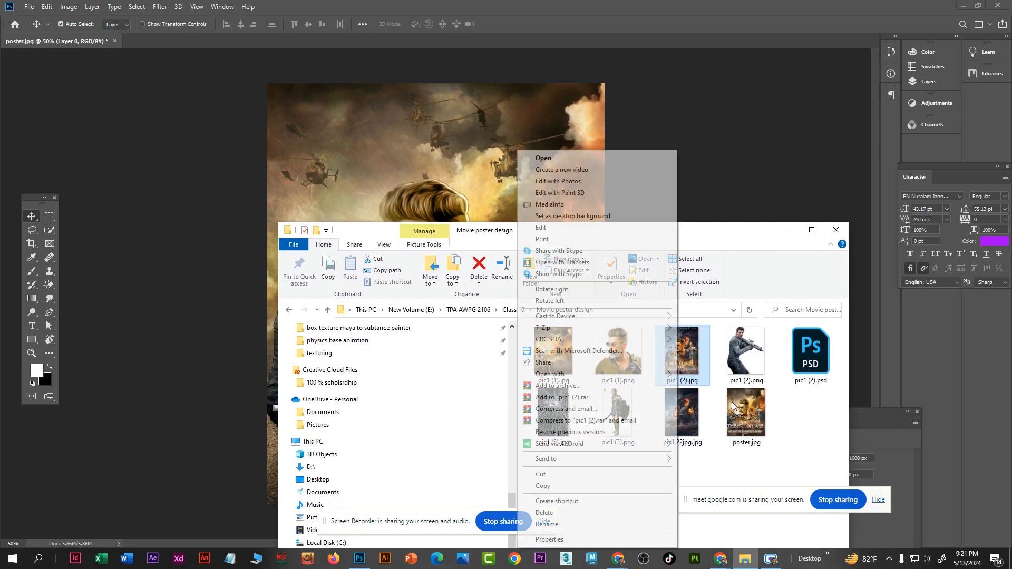
{"action": "left_click", "coordinate": [731, 406]}
{"action": "right_click", "coordinate": [678, 345]}
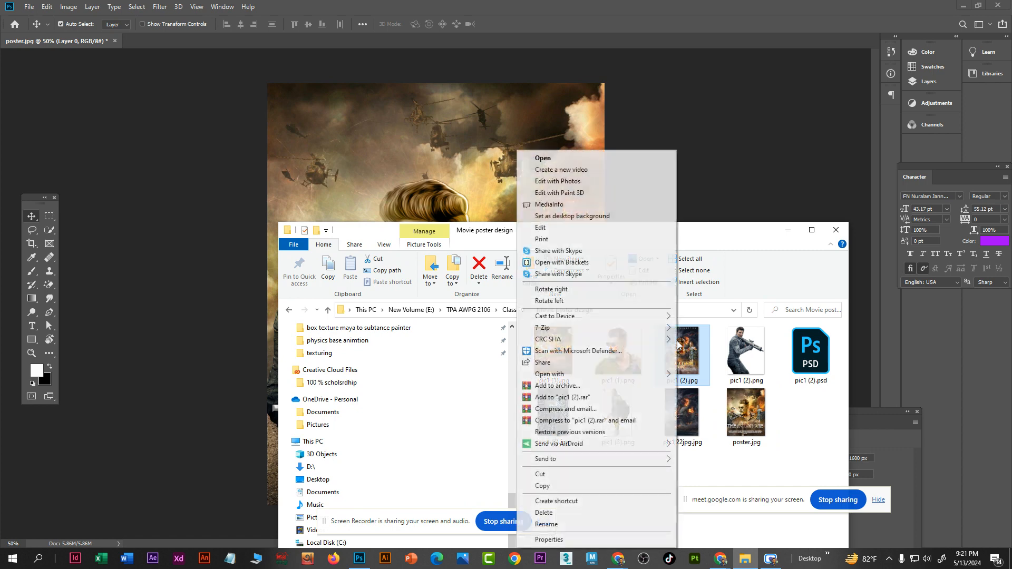
{"action": "left_click", "coordinate": [543, 158]}
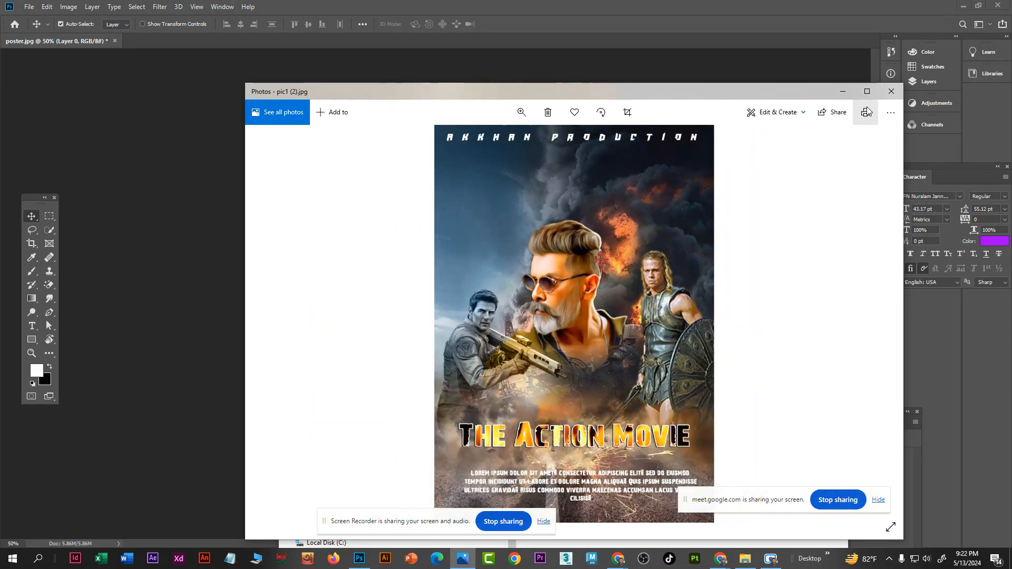
{"action": "left_click", "coordinate": [890, 93]}
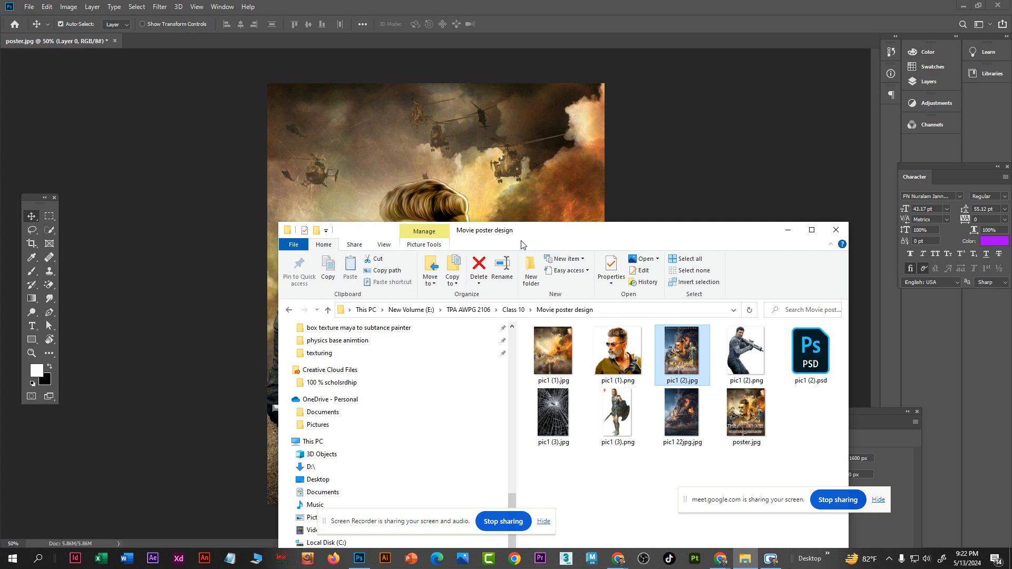
{"action": "left_click_drag", "start_coordinate": [565, 232], "coordinate": [450, 168]}
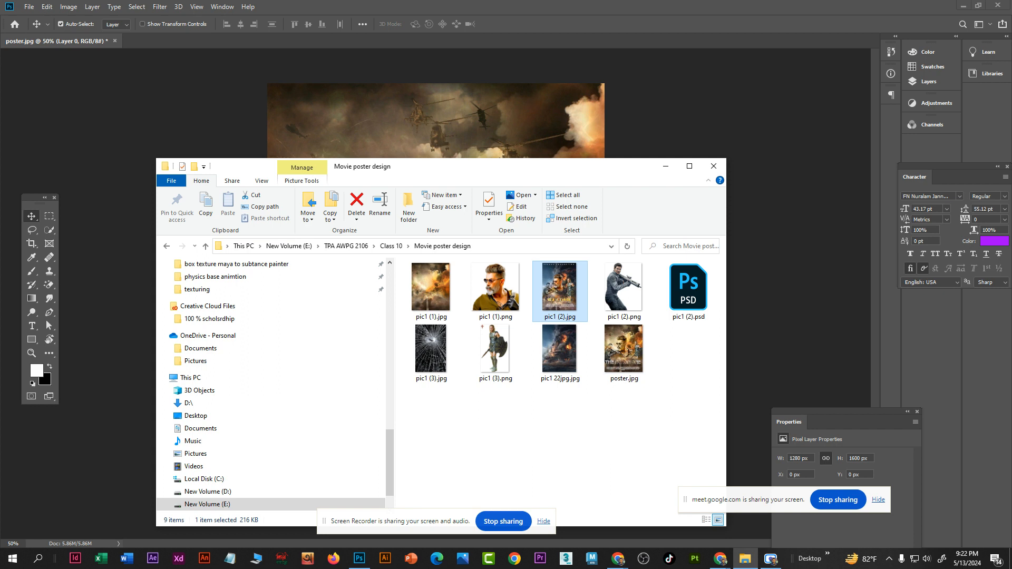
Switch back to Photoshop and display the Layers panel
{"action": "key", "text": "alt+Tab"}
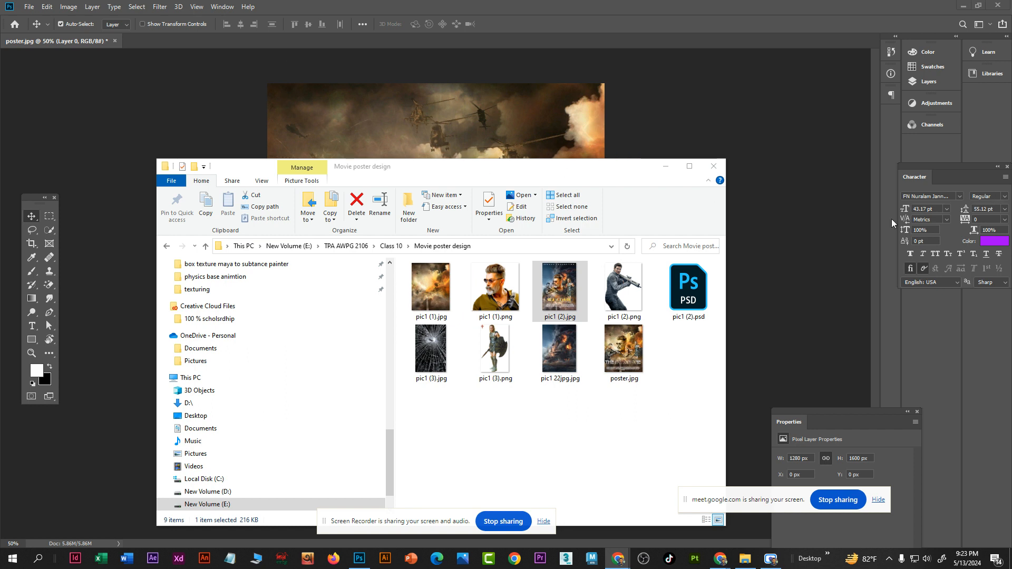
{"action": "left_click", "coordinate": [222, 7]}
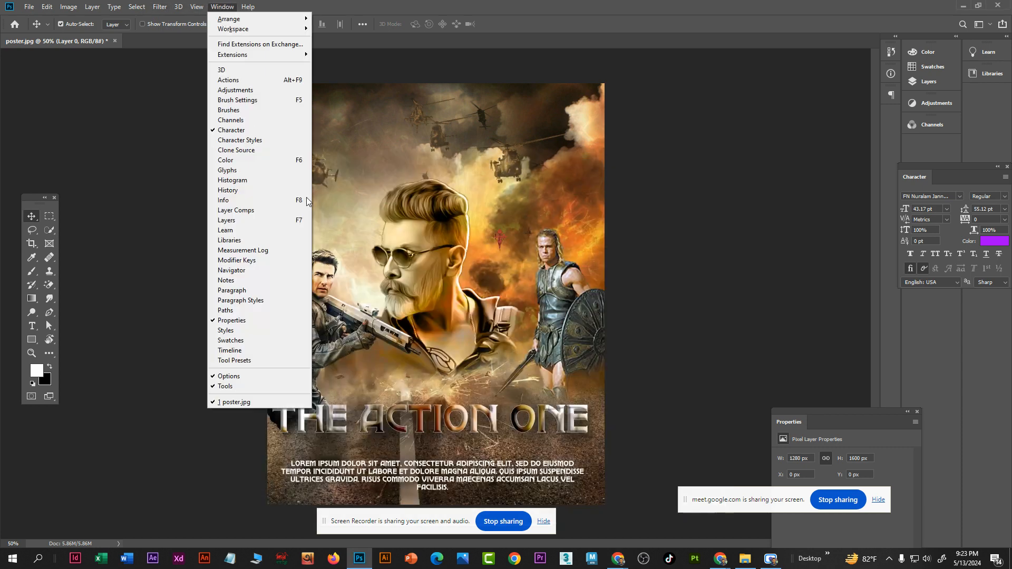
{"action": "left_click", "coordinate": [247, 220]}
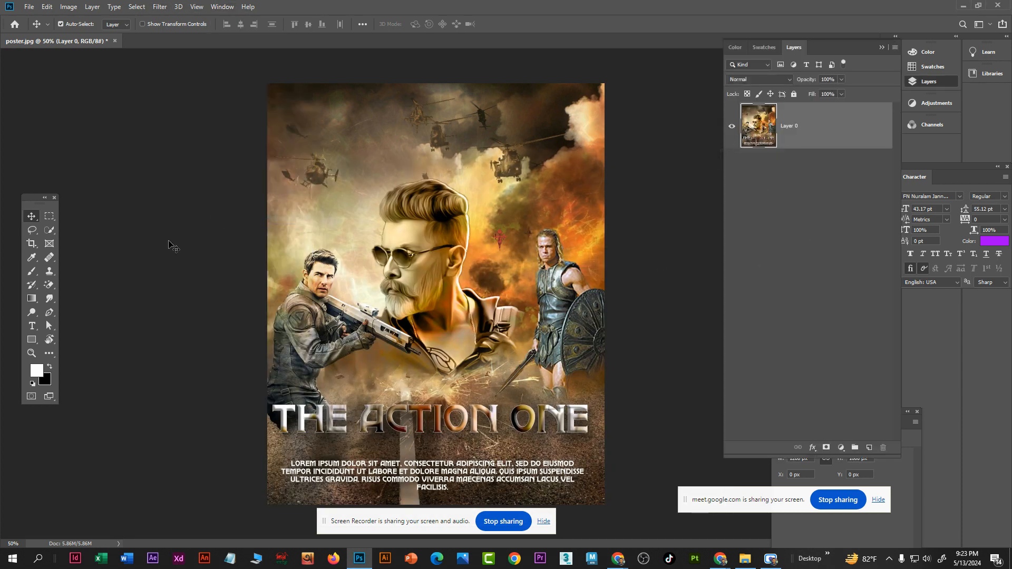
Open pic1 (1).jpg, pic1 (1).png, pic1 (2).png, pic1 (3).jpg, pic1 (3).png and pic1 22jpg.jpg from the Movie poster design folder as separate Photoshop documents
{"action": "left_click", "coordinate": [751, 563]}
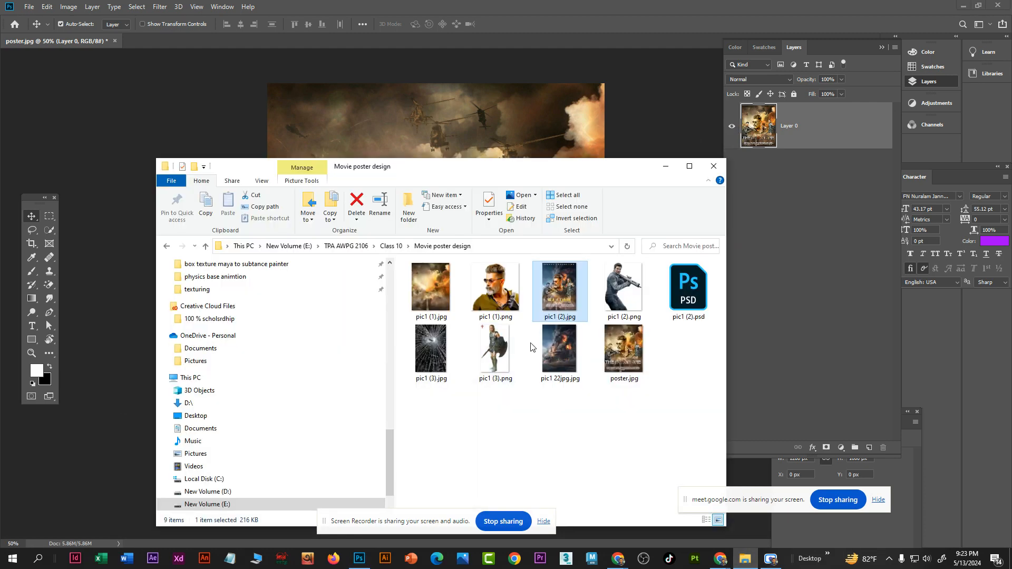
{"action": "left_click", "coordinate": [437, 296]}
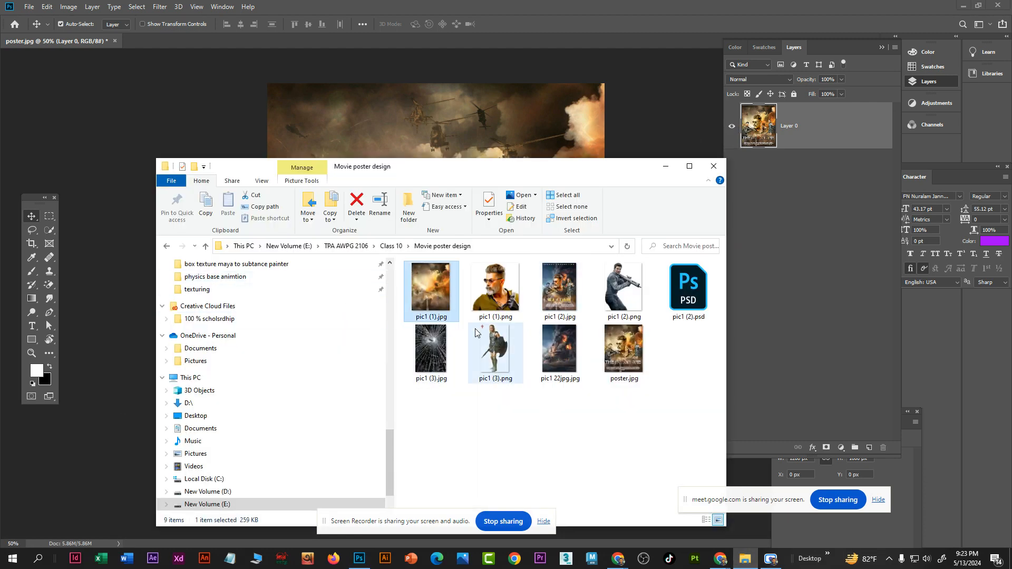
{"action": "left_click", "coordinate": [509, 297]}
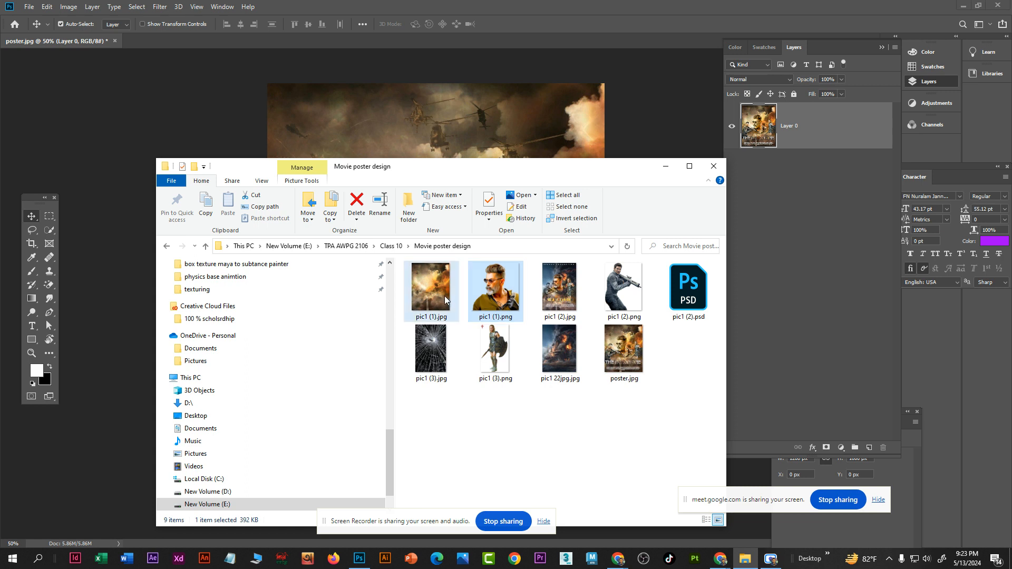
{"action": "left_click", "coordinate": [431, 290], "text": "ctrl"}
{"action": "left_click", "coordinate": [637, 297], "text": "ctrl"}
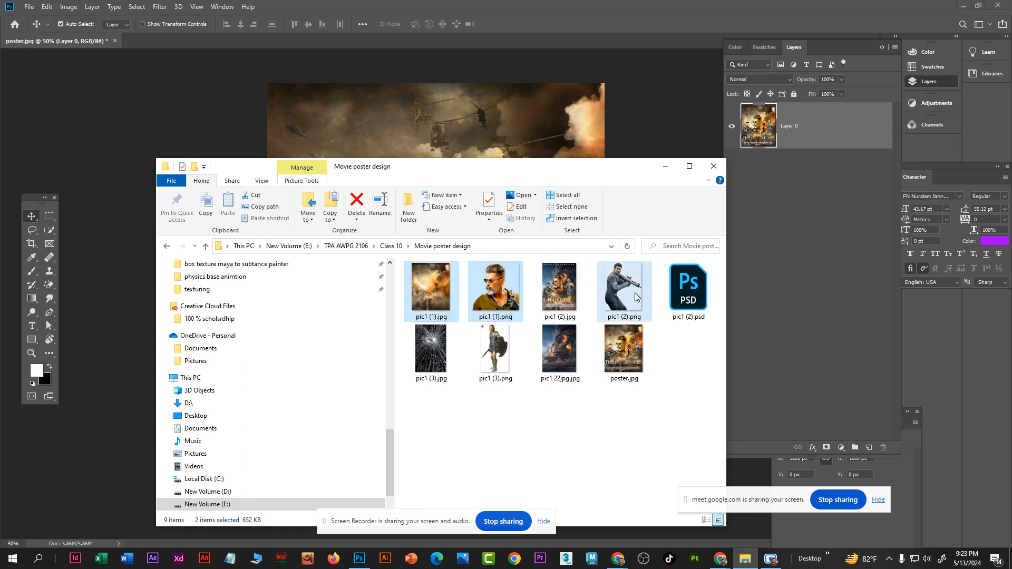
{"action": "left_click", "coordinate": [559, 356], "text": "ctrl"}
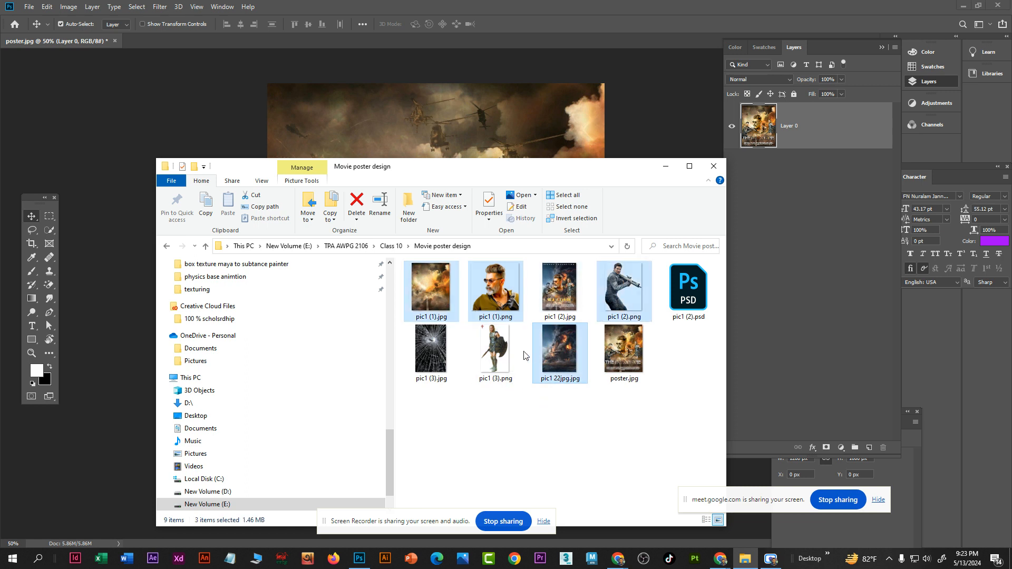
{"action": "left_click", "coordinate": [505, 353], "text": "ctrl"}
{"action": "left_click", "coordinate": [425, 352], "text": "ctrl"}
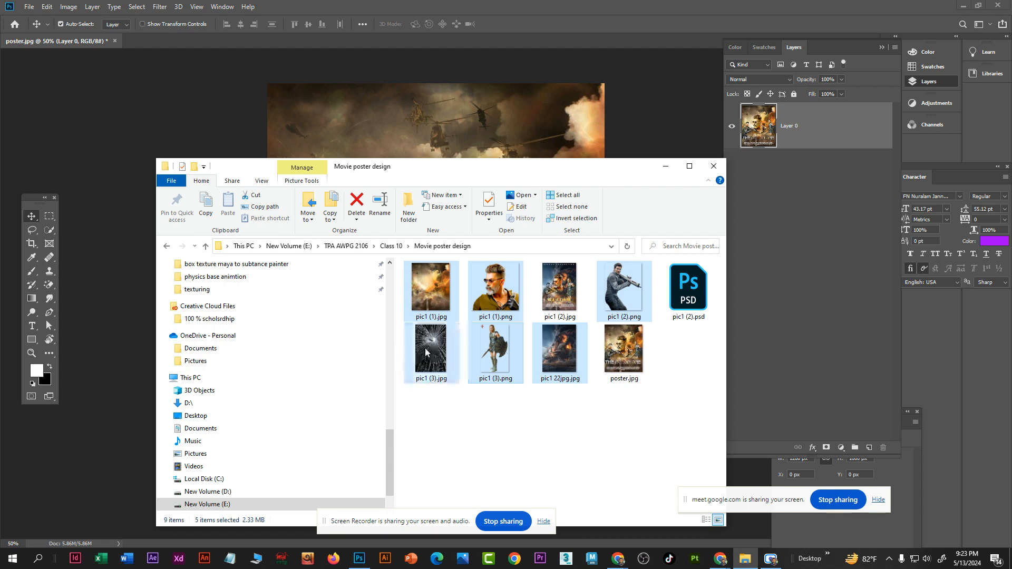
{"action": "left_click_drag", "start_coordinate": [425, 352], "coordinate": [793, 268]}
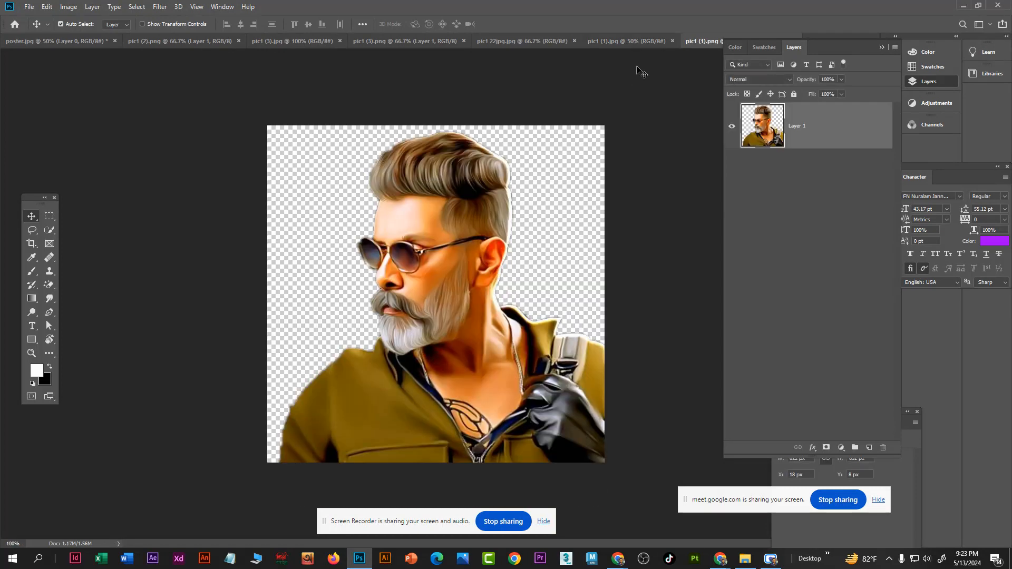
Undock the Layers panel as a floating panel and hide Layer 0 in the poster.jpg document
{"action": "left_click_drag", "start_coordinate": [836, 47], "coordinate": [885, 95]}
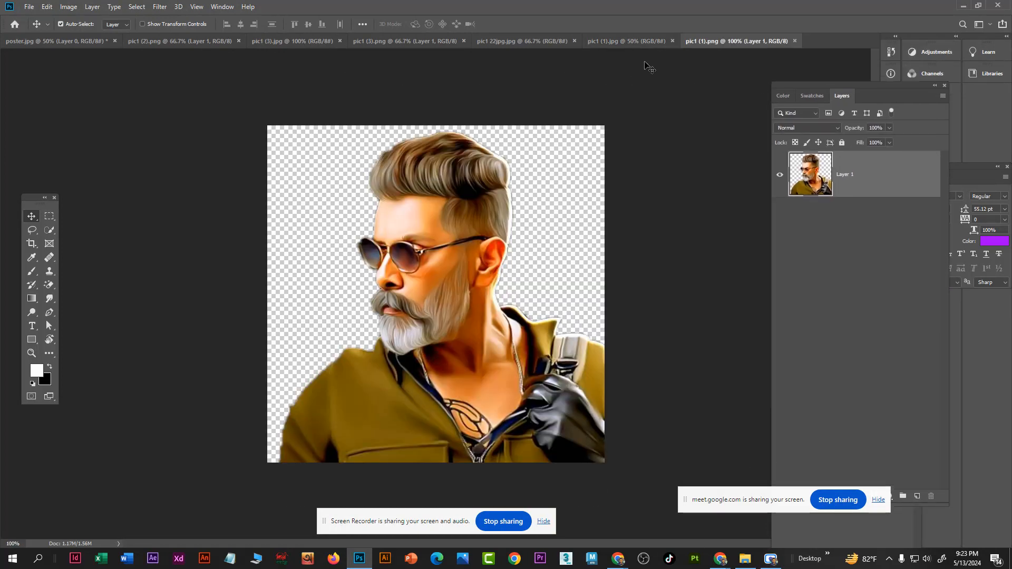
{"action": "left_click", "coordinate": [93, 40]}
{"action": "scroll", "coordinate": [464, 242], "scroll_direction": "down", "scroll_amount": 3}
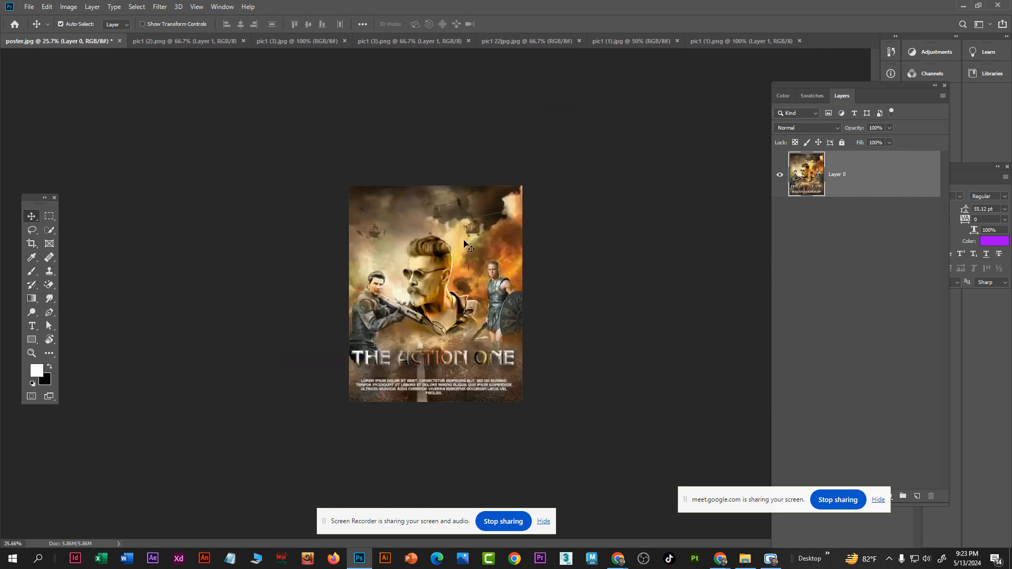
{"action": "scroll", "coordinate": [421, 321], "scroll_direction": "up", "scroll_amount": 2}
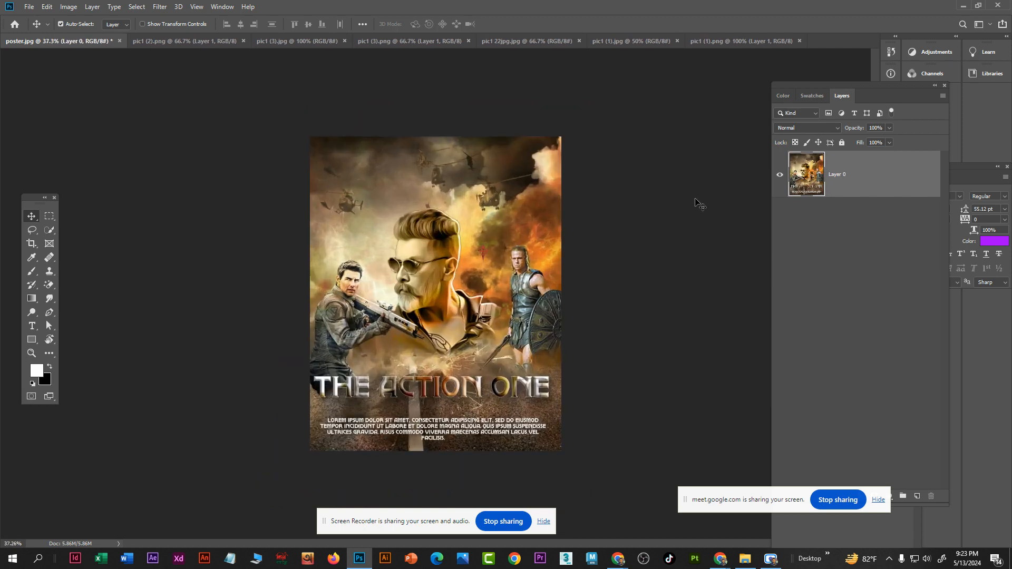
{"action": "left_click", "coordinate": [779, 177]}
{"action": "scroll", "coordinate": [493, 276], "scroll_direction": "down", "scroll_amount": 3}
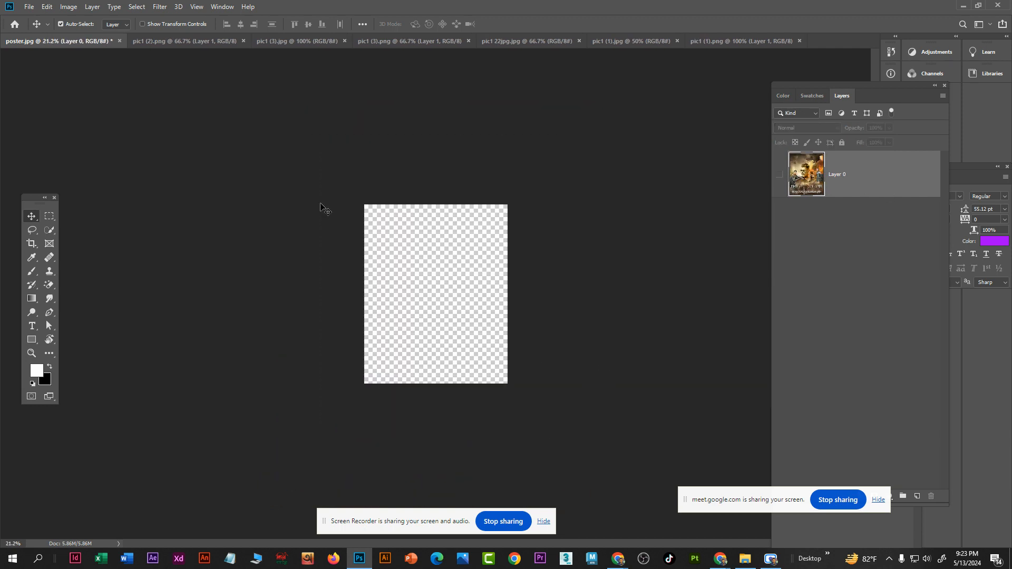
Look through the open source documents to review the character cut-outs, broken-glass texture and explosion backgrounds
{"action": "left_click", "coordinate": [156, 45]}
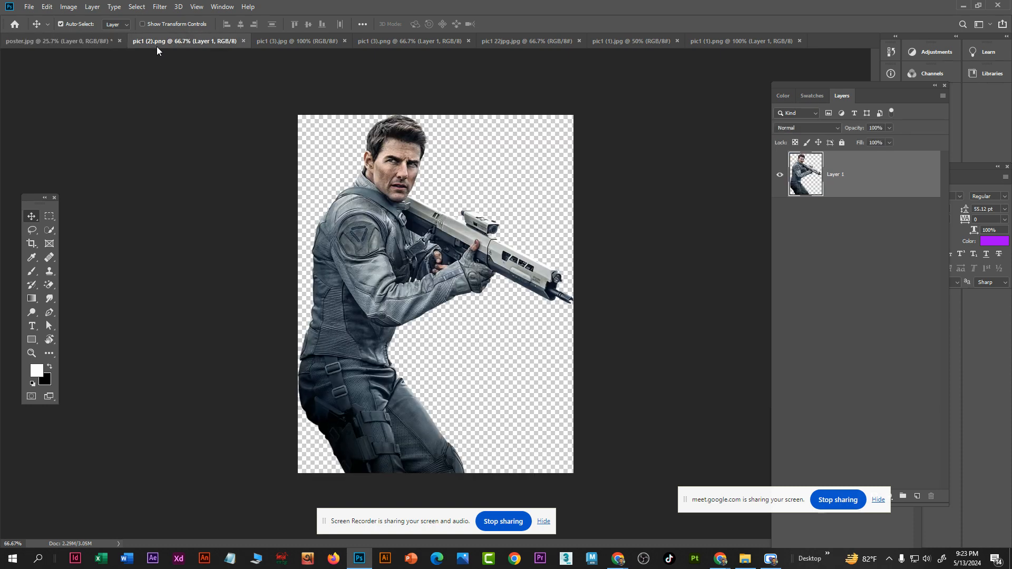
{"action": "left_click", "coordinate": [334, 40]}
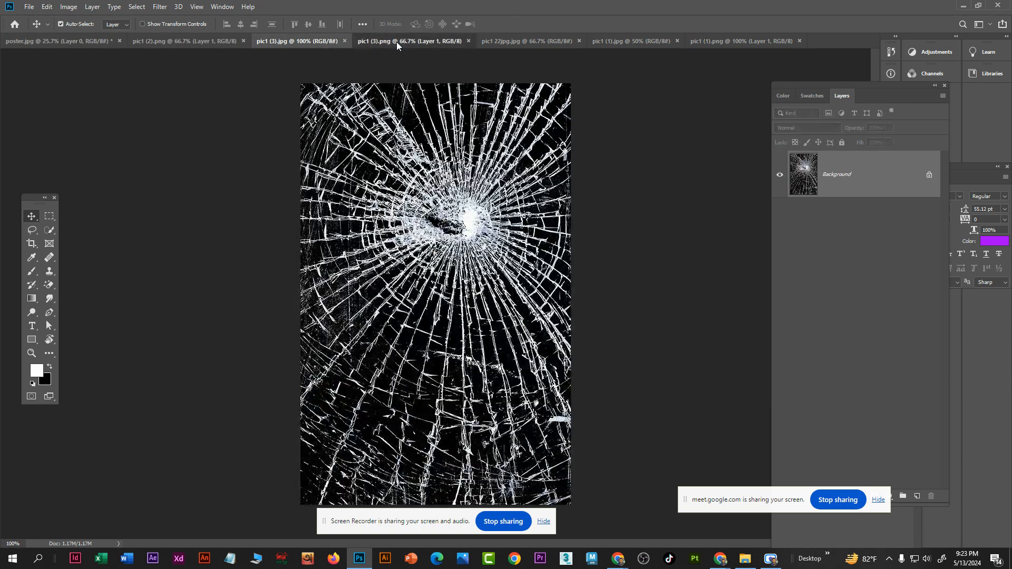
{"action": "left_click", "coordinate": [396, 42]}
{"action": "left_click", "coordinate": [526, 42]}
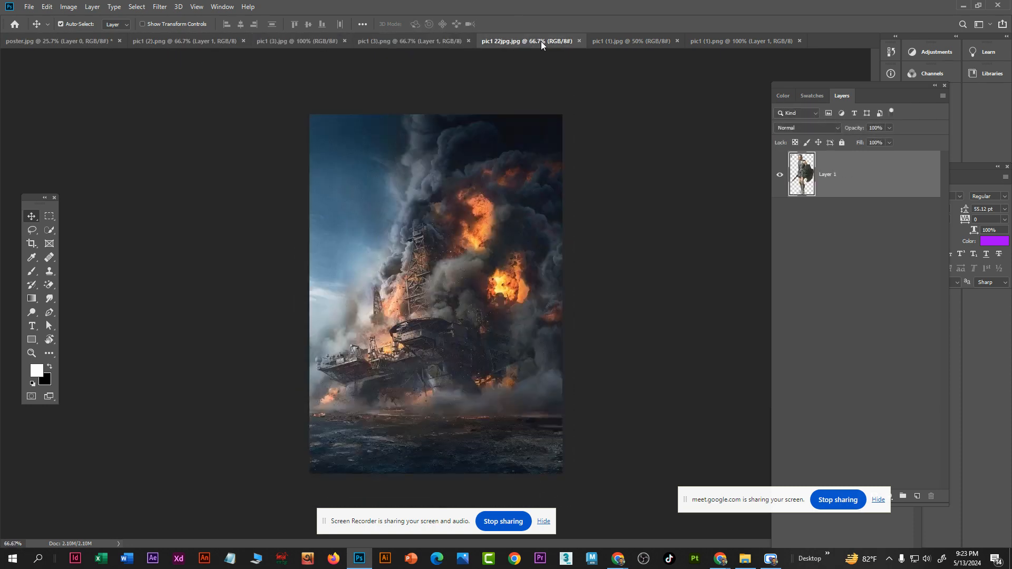
{"action": "left_click", "coordinate": [647, 37]}
{"action": "left_click", "coordinate": [730, 41]}
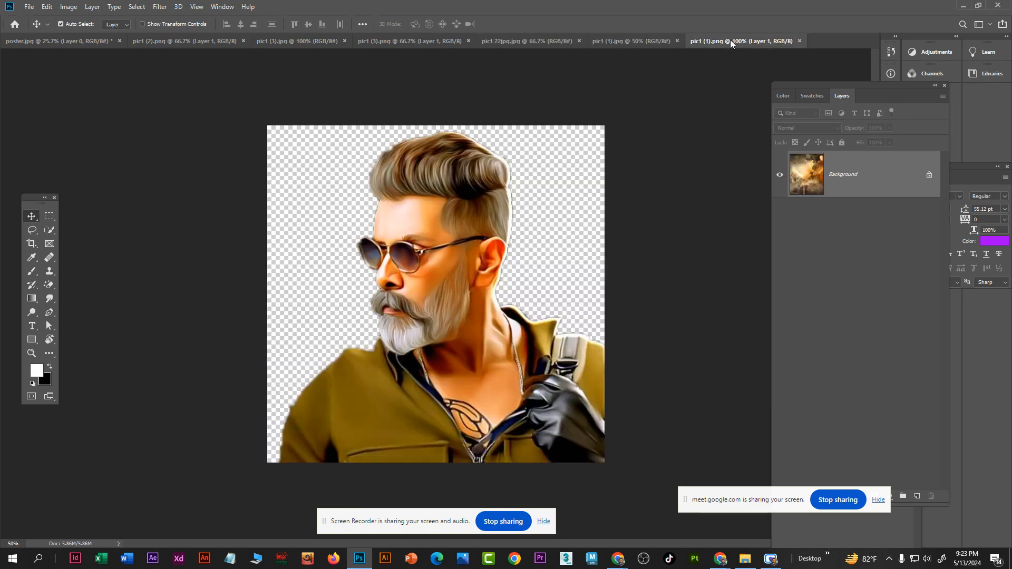
{"action": "left_click", "coordinate": [630, 40]}
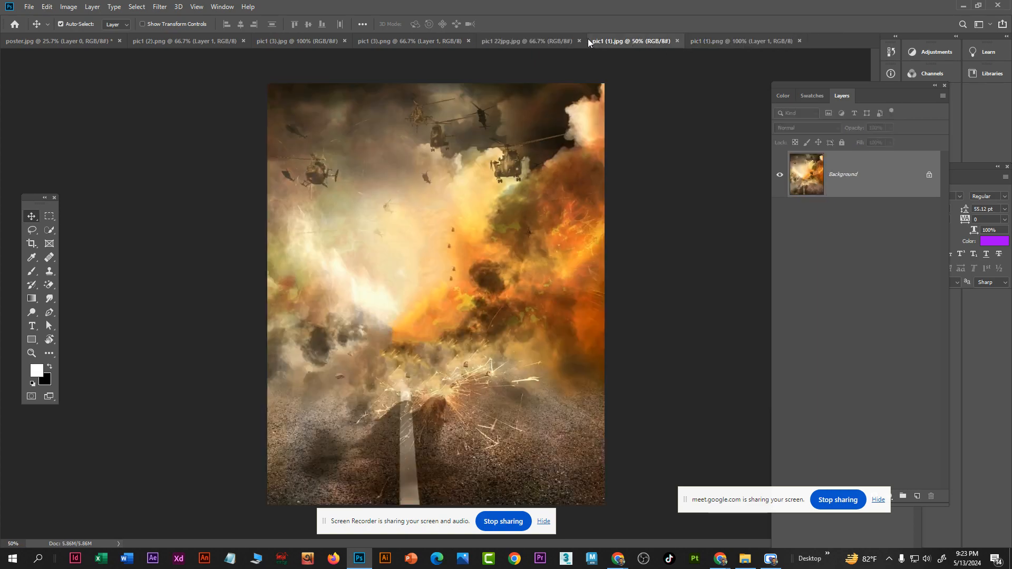
{"action": "left_click", "coordinate": [555, 36]}
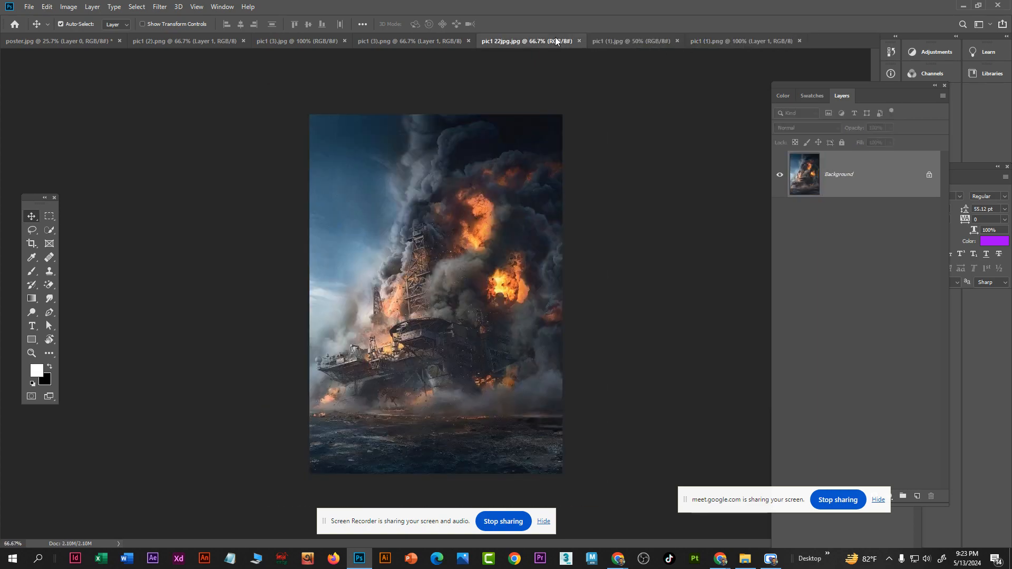
Convert the Background of pic1 (1).jpg to a normal layer and bring the image into poster.jpg
{"action": "left_click", "coordinate": [634, 41]}
{"action": "left_click_drag", "start_coordinate": [538, 257], "coordinate": [230, 179]}
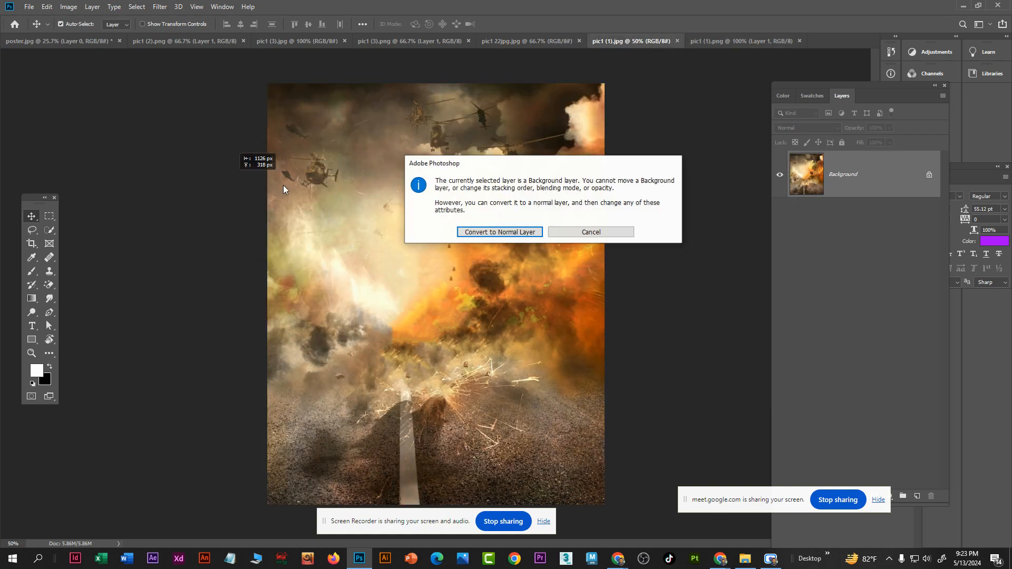
{"action": "left_click", "coordinate": [528, 233]}
{"action": "left_click_drag", "start_coordinate": [300, 255], "coordinate": [247, 189]}
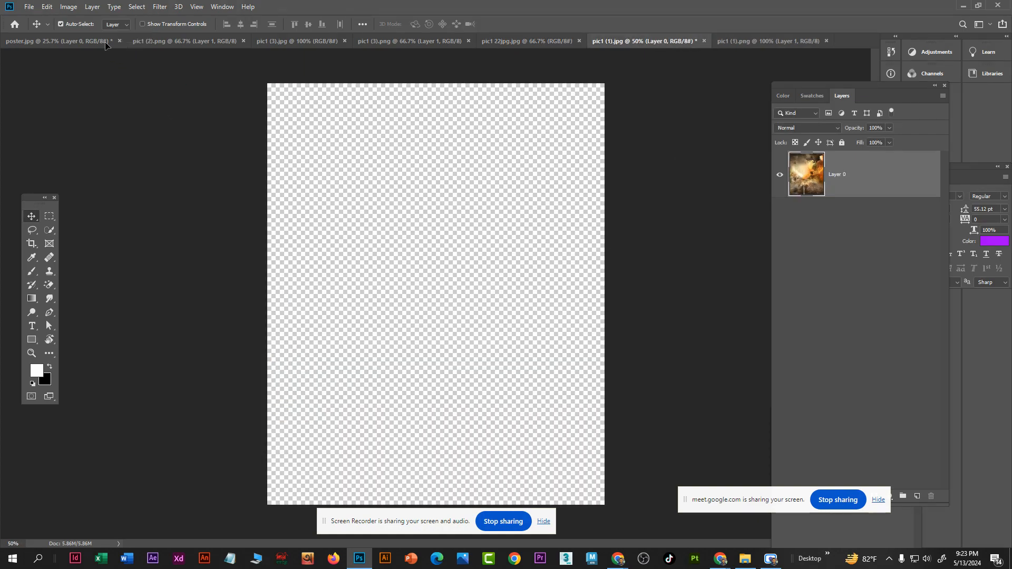
{"action": "left_click_drag", "start_coordinate": [94, 39], "coordinate": [481, 311]}
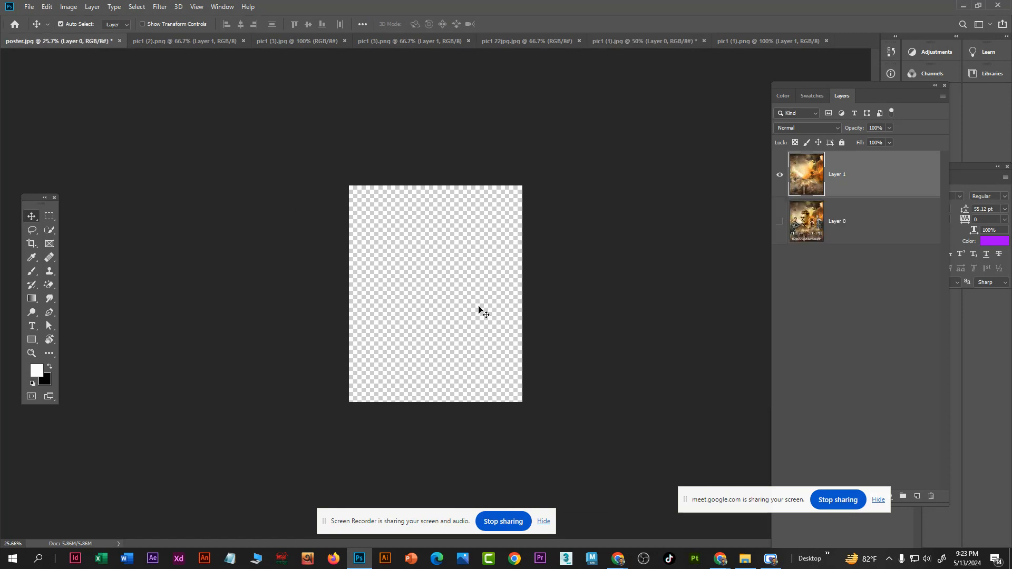
Position the explosion and road image so it covers the whole poster canvas
{"action": "scroll", "coordinate": [459, 293], "scroll_direction": "up", "scroll_amount": 5}
{"action": "left_click_drag", "start_coordinate": [533, 270], "coordinate": [444, 250]}
{"action": "scroll", "coordinate": [459, 274], "scroll_direction": "down", "scroll_amount": 3}
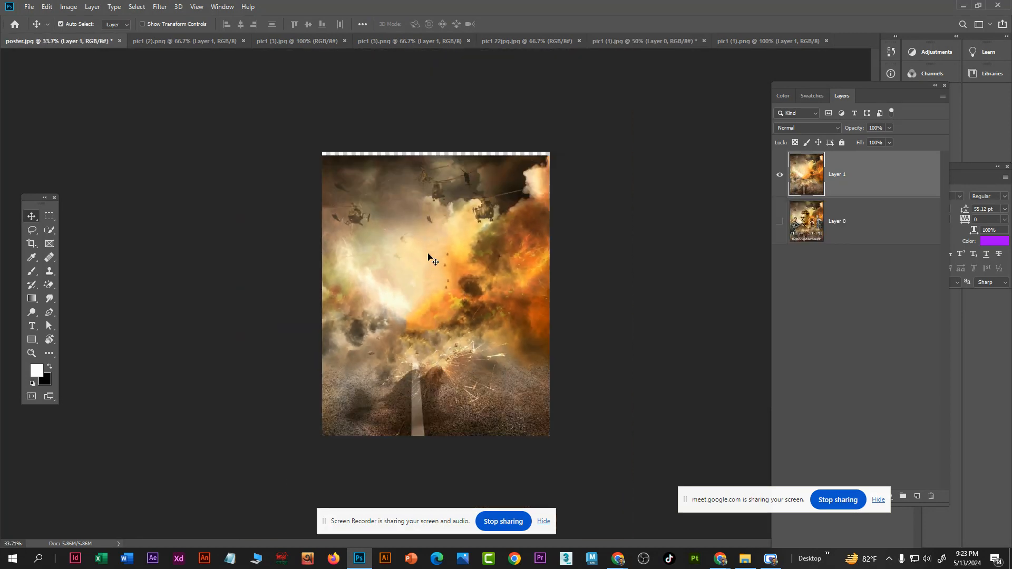
{"action": "scroll", "coordinate": [471, 308], "scroll_direction": "up", "scroll_amount": 1}
{"action": "mouse_move", "coordinate": [470, 285]}
{"action": "left_mouse_down"}
{"action": "mouse_move", "coordinate": [471, 252]}
{"action": "mouse_move", "coordinate": [485, 278]}
{"action": "left_mouse_up"}
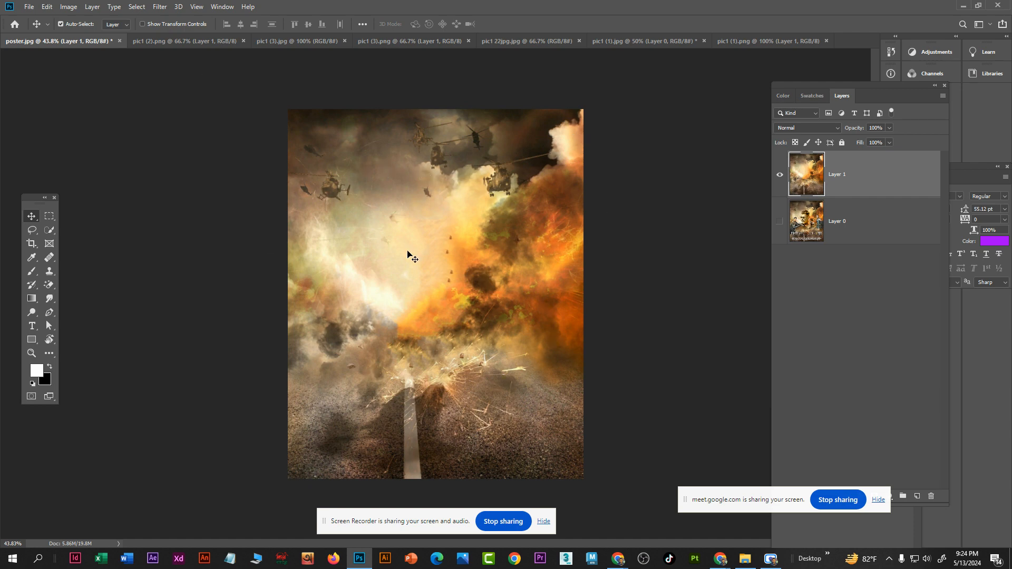
Convert the Background of pic1 22jpg.jpg to a normal layer and bring it into poster.jpg, aligned to the canvas's upper-left corner
{"action": "left_click", "coordinate": [631, 41]}
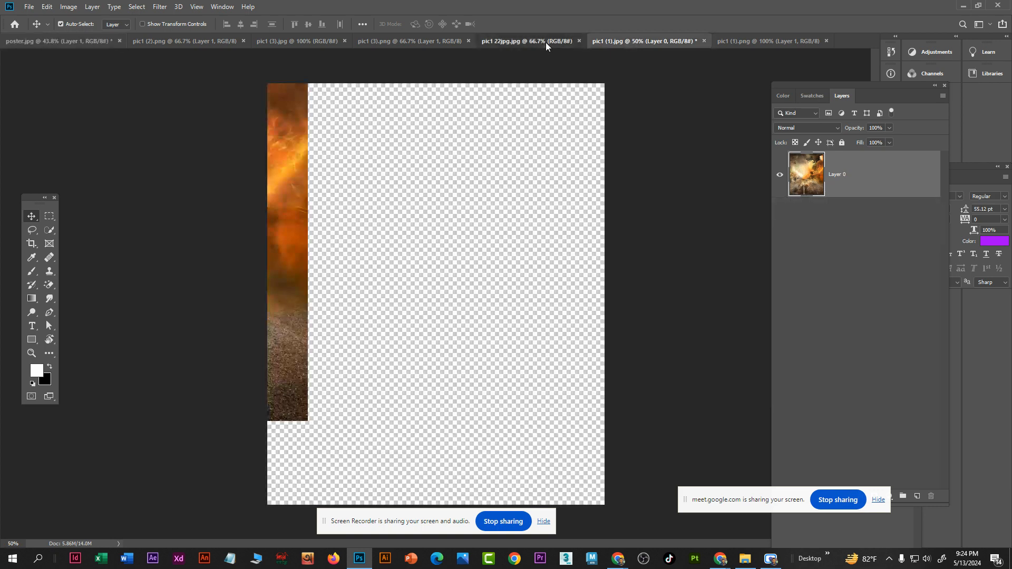
{"action": "left_click", "coordinate": [545, 42]}
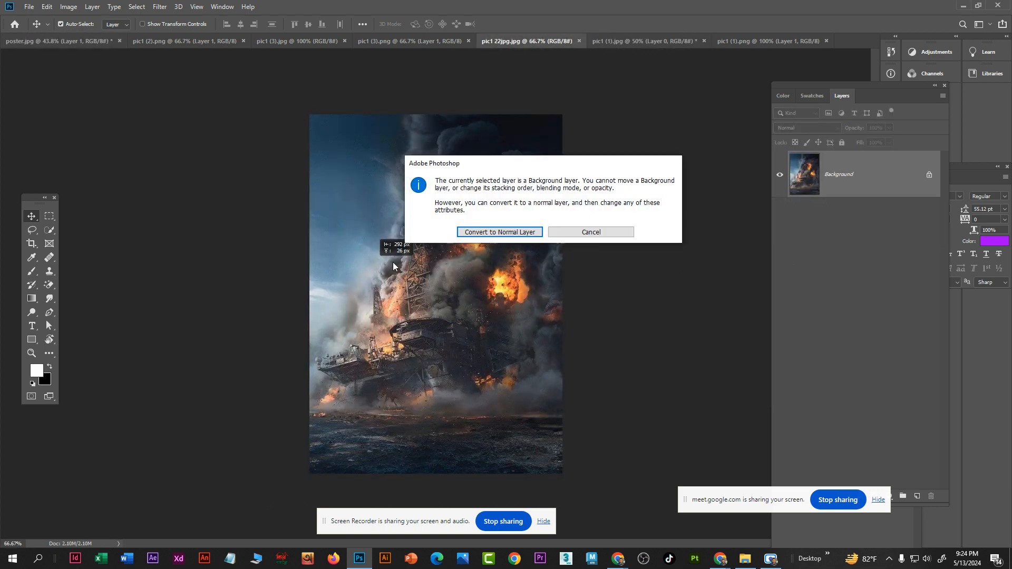
{"action": "left_click", "coordinate": [500, 234]}
{"action": "left_click_drag", "start_coordinate": [409, 285], "coordinate": [368, 226]}
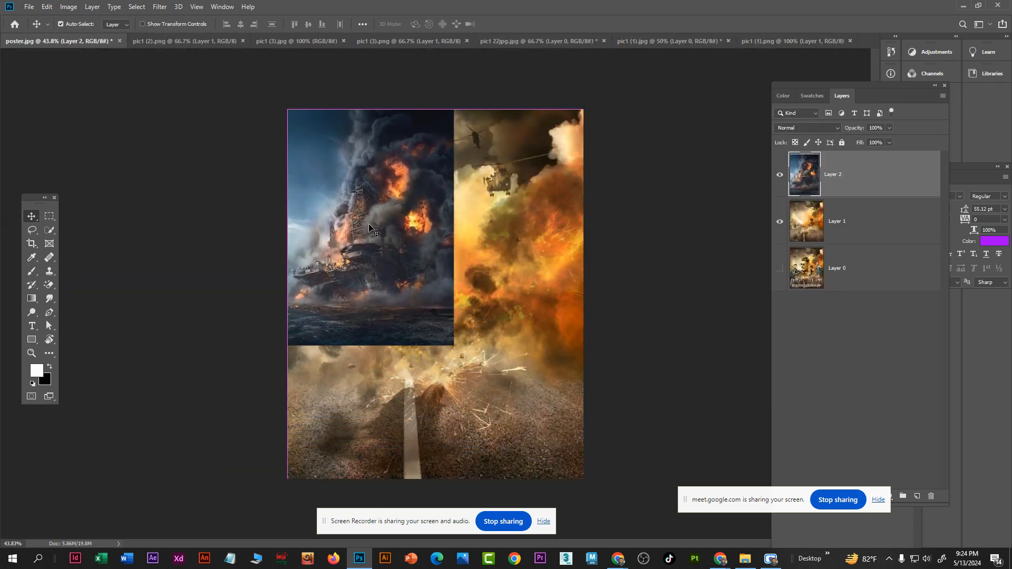
Scale the burning oil rig layer proportionally to 179.76% so it spans the poster's width
{"action": "key", "text": "ctrl+t"}
{"action": "left_click_drag", "start_coordinate": [461, 346], "coordinate": [647, 491]}
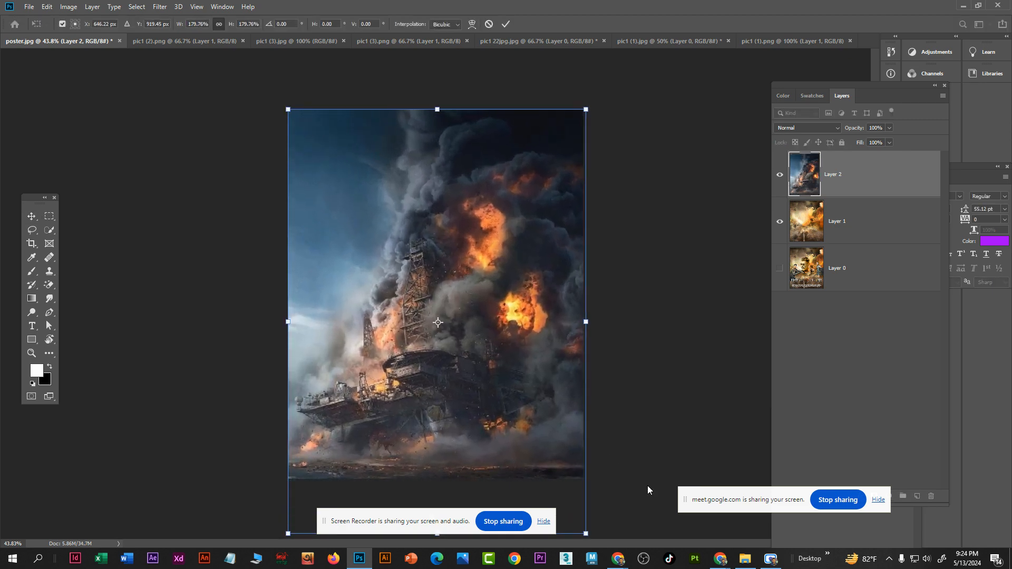
{"action": "key", "text": "Return"}
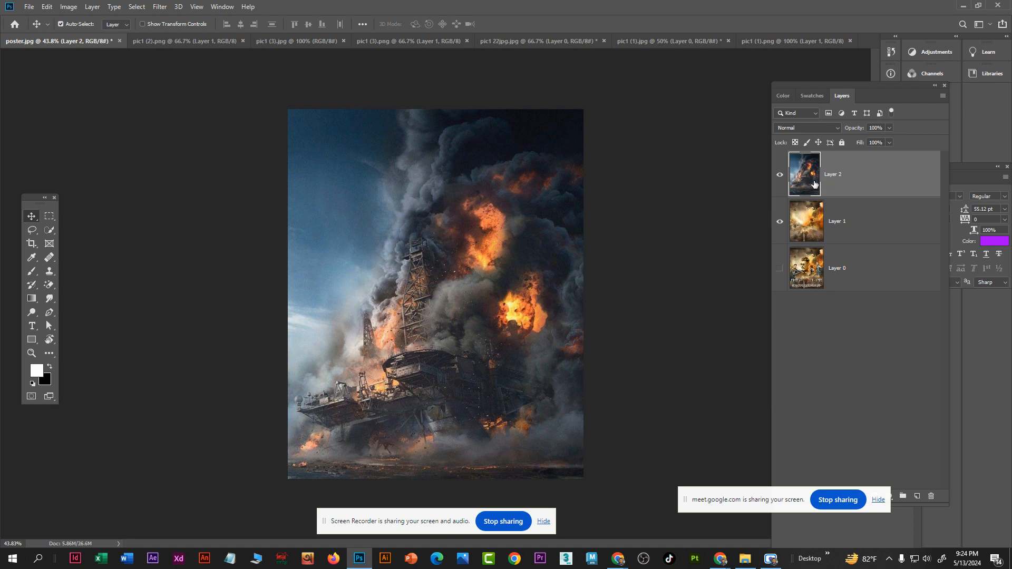
{"action": "left_click", "coordinate": [781, 175]}
{"action": "left_click", "coordinate": [781, 175]}
{"action": "right_click", "coordinate": [852, 172]}
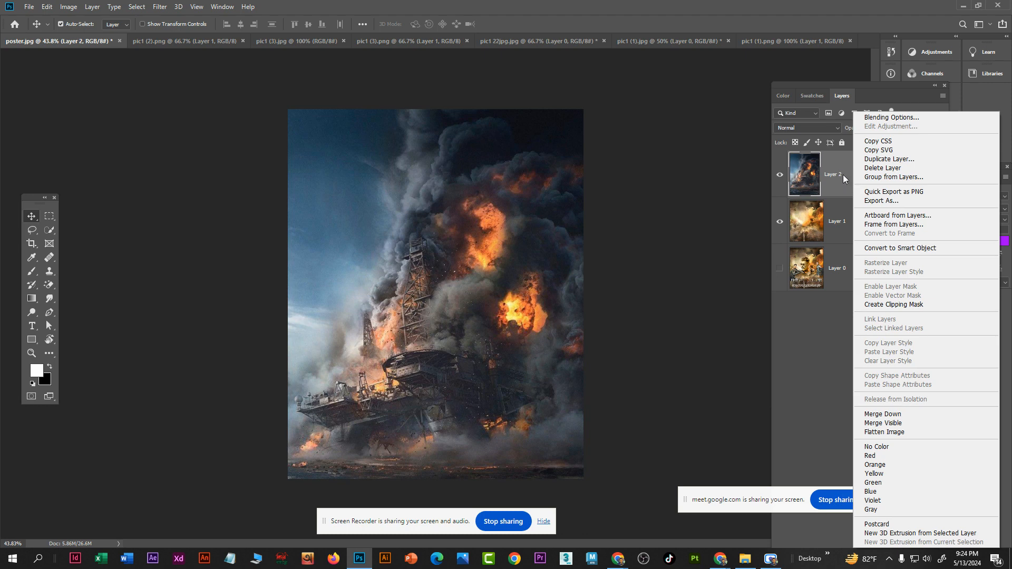
{"action": "left_click", "coordinate": [790, 185]}
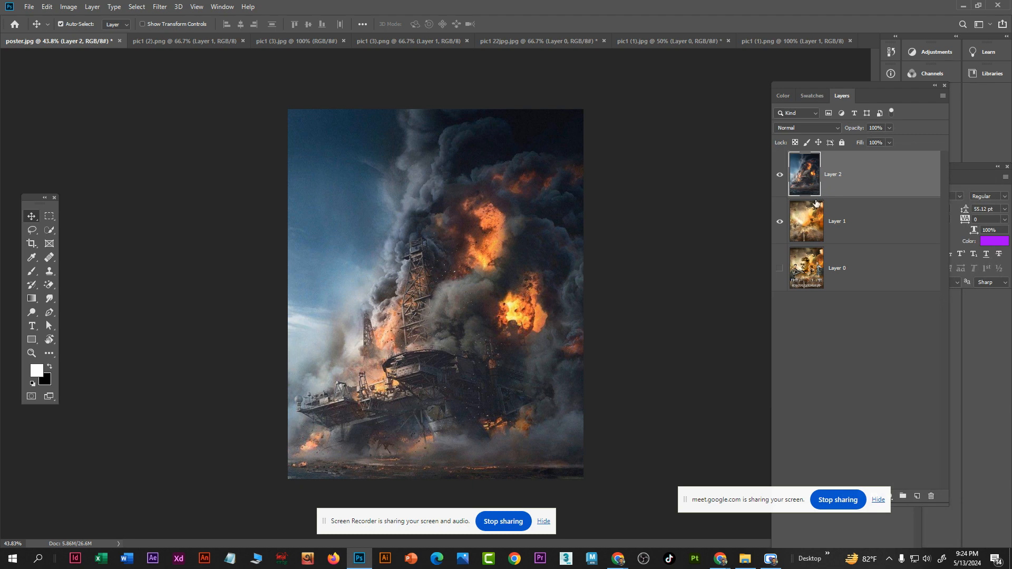
{"action": "right_click", "coordinate": [857, 173]}
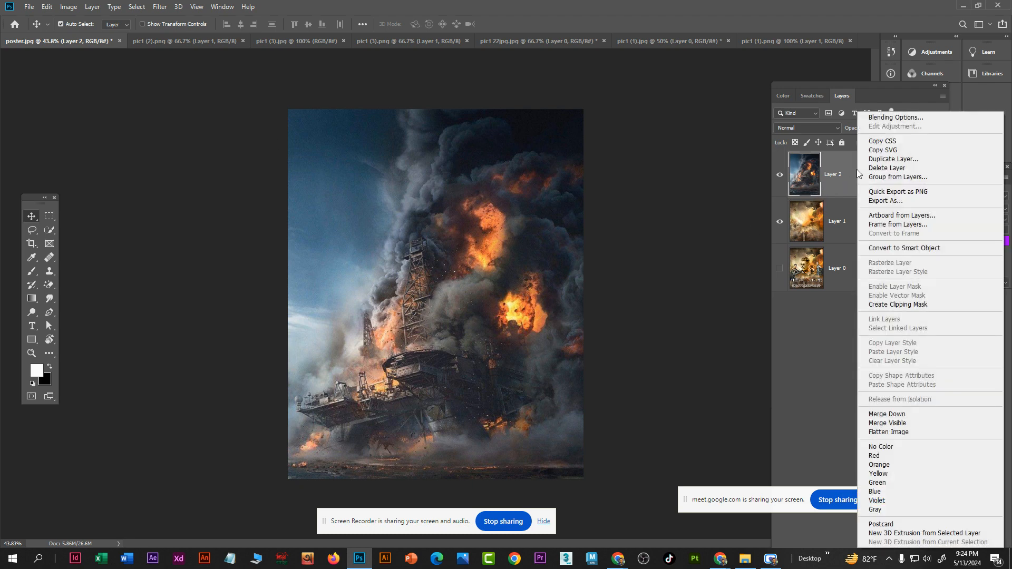
{"action": "left_click", "coordinate": [827, 365]}
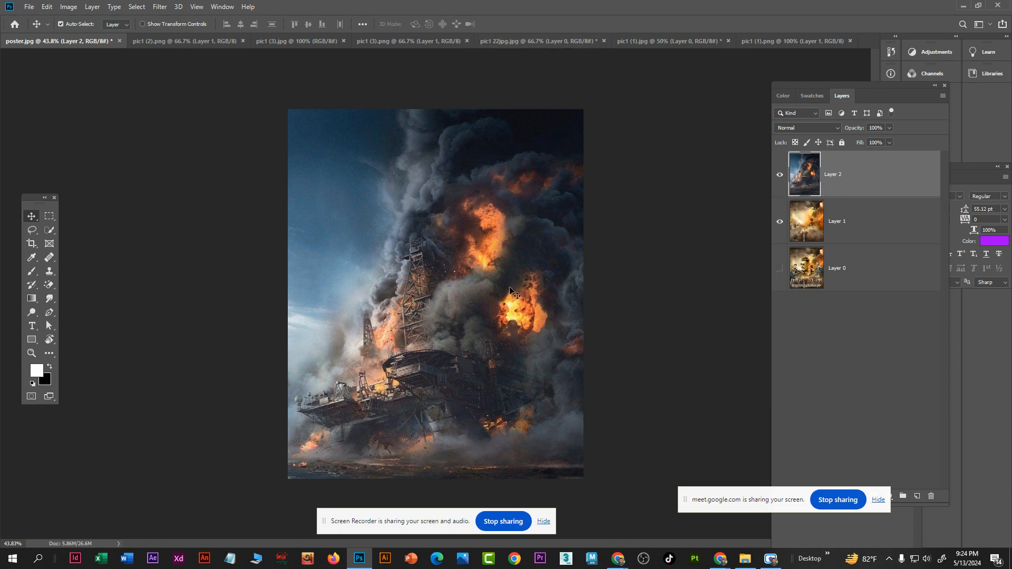
{"action": "scroll", "coordinate": [461, 309], "scroll_direction": "down", "scroll_amount": 5}
{"action": "scroll", "coordinate": [840, 182], "scroll_direction": "up", "scroll_amount": 5}
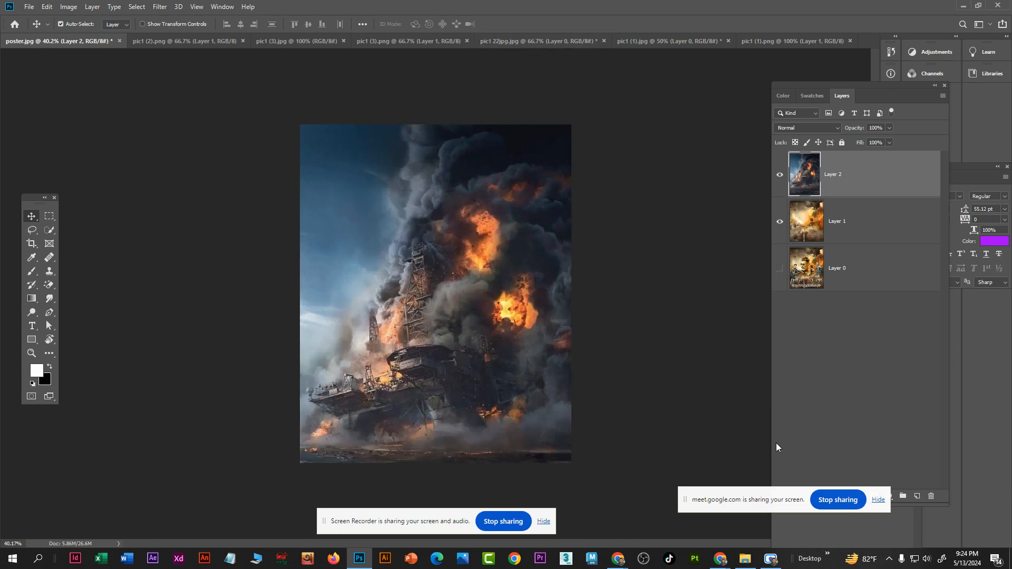
Move the two screen-sharing bars aside to uncover the controls at the foot of the Layers panel
{"action": "left_click_drag", "start_coordinate": [745, 503], "coordinate": [578, 494]}
{"action": "left_click_drag", "start_coordinate": [410, 524], "coordinate": [305, 497]}
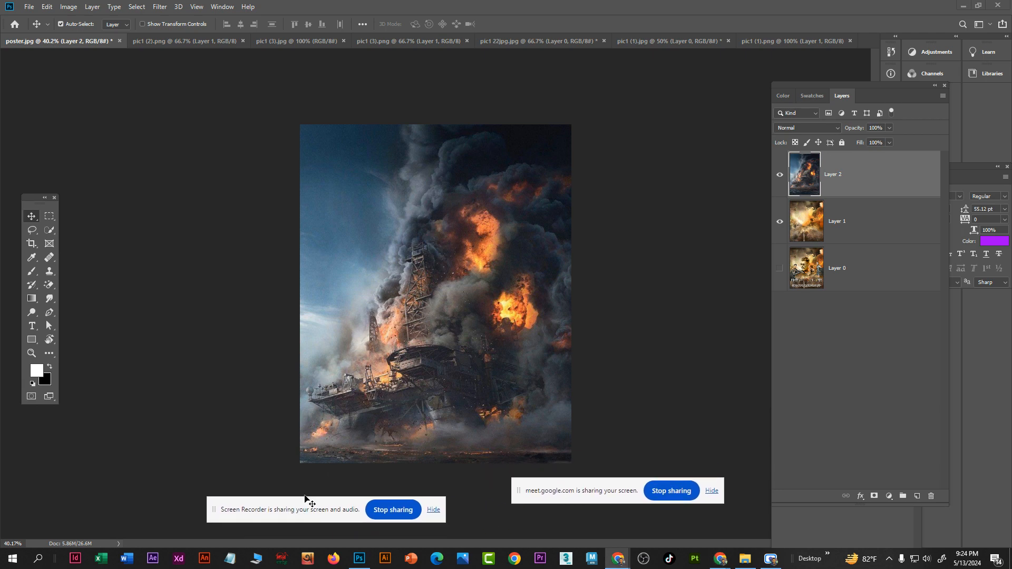
Try the Lighter Color and Luminosity blend modes on Layer 2 and return it to Normal
{"action": "left_click", "coordinate": [836, 128]}
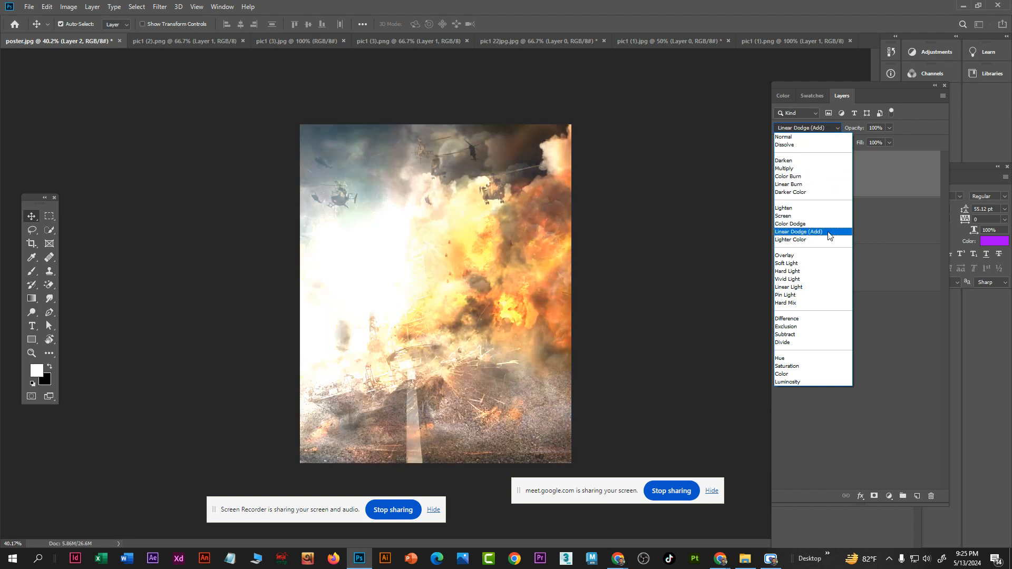
{"action": "left_click", "coordinate": [826, 240]}
{"action": "left_click", "coordinate": [806, 129]}
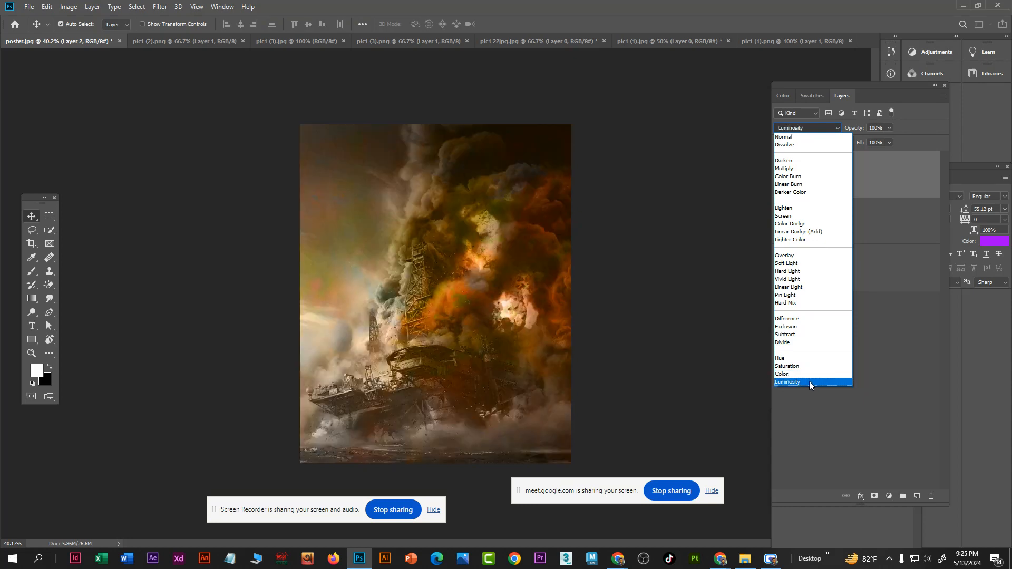
{"action": "left_click", "coordinate": [809, 381]}
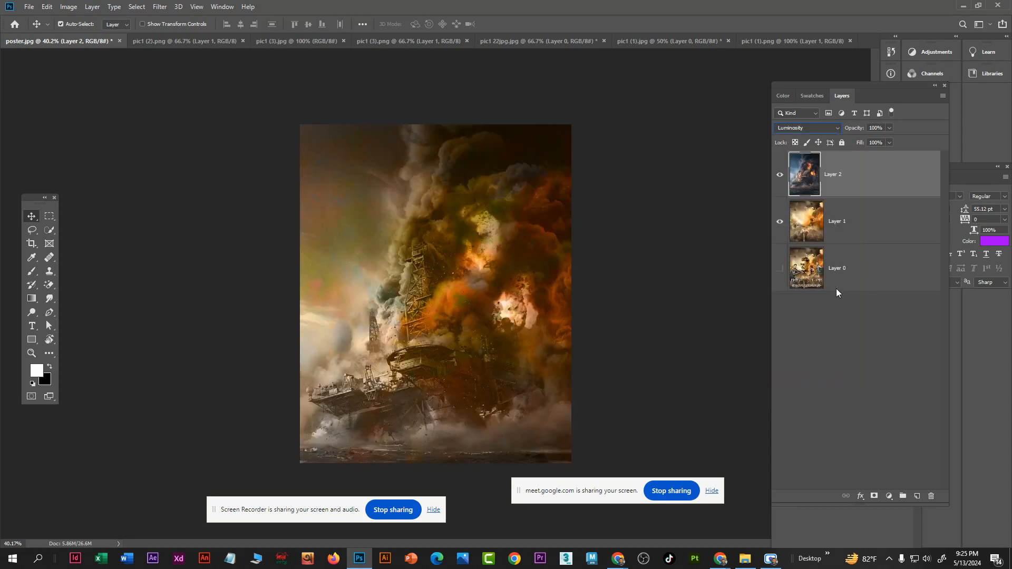
{"action": "left_click", "coordinate": [780, 176]}
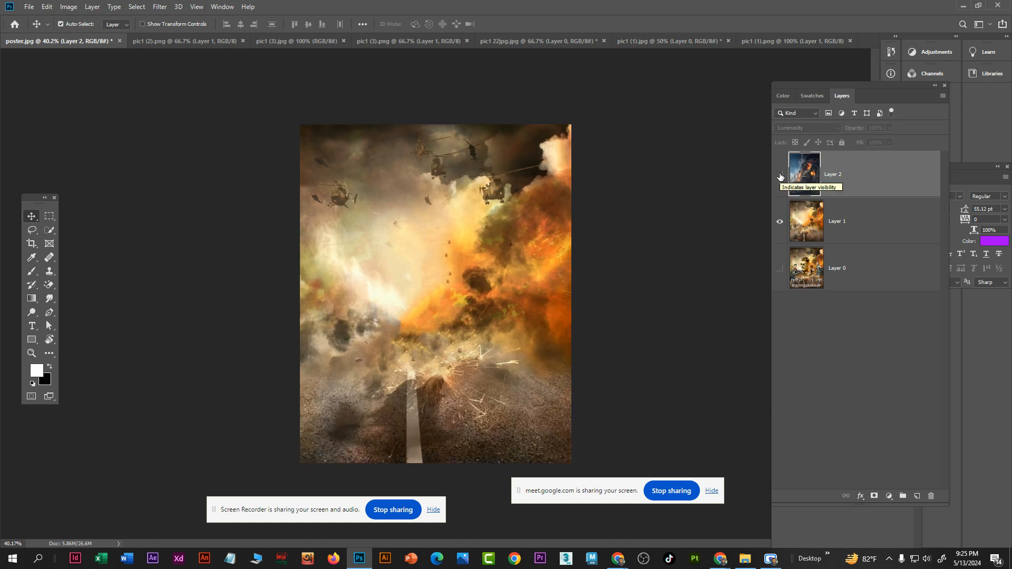
{"action": "left_click", "coordinate": [780, 176]}
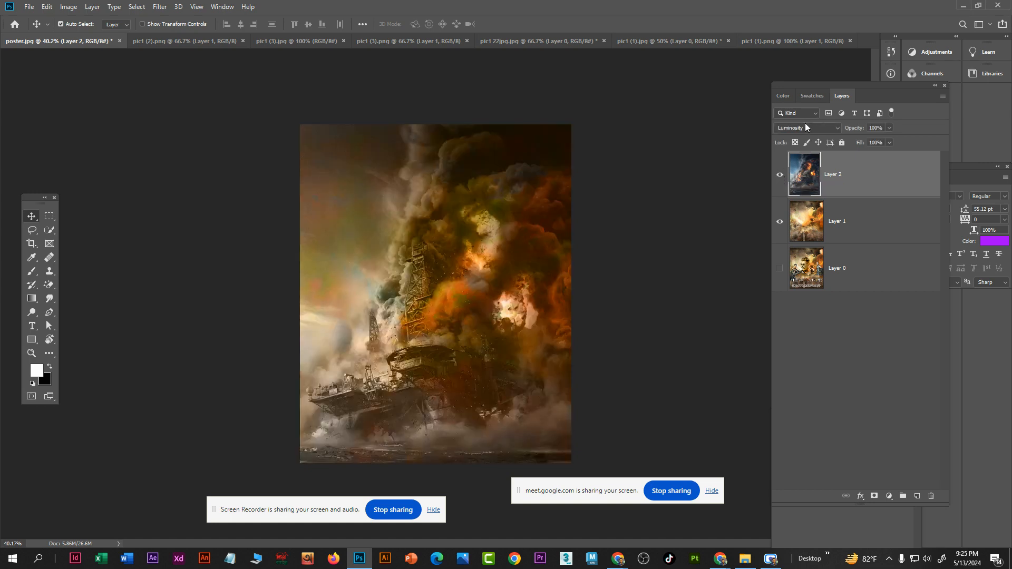
{"action": "left_click", "coordinate": [805, 124]}
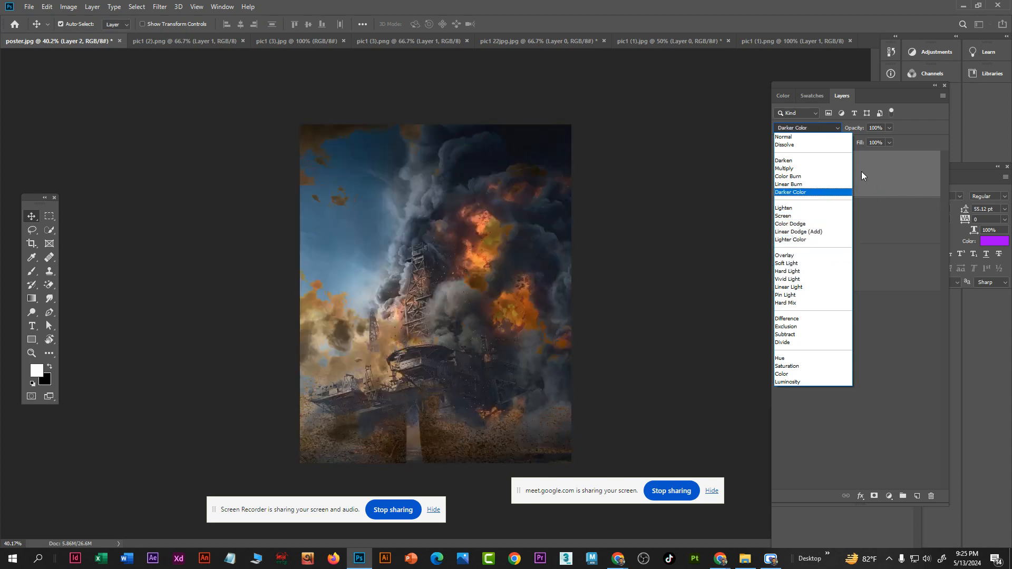
{"action": "left_click", "coordinate": [797, 138]}
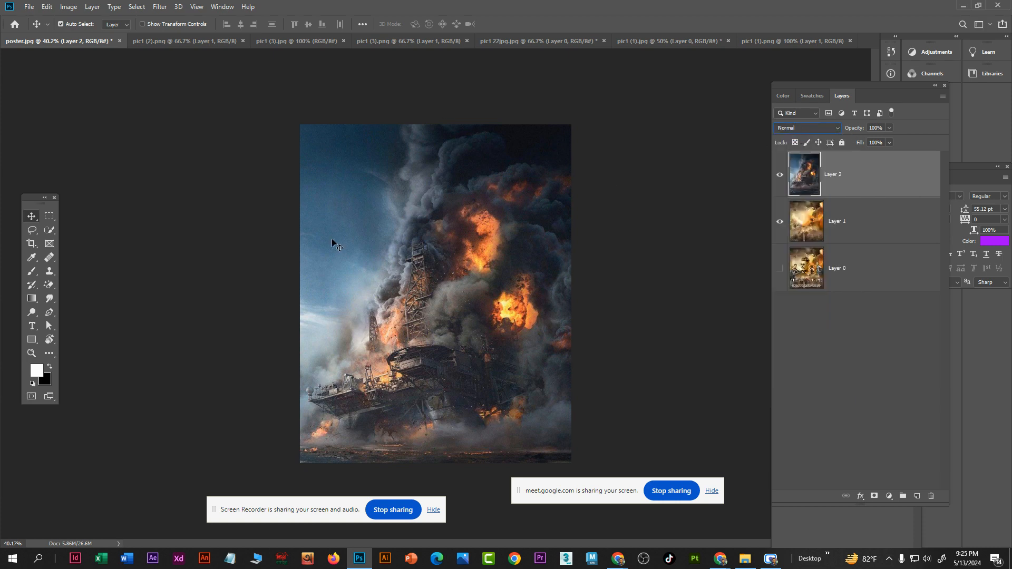
Move the burning oil rig image up to reveal the road along the poster's lower edge, and add a layer mask to it
{"action": "left_click_drag", "start_coordinate": [331, 242], "coordinate": [429, 212]}
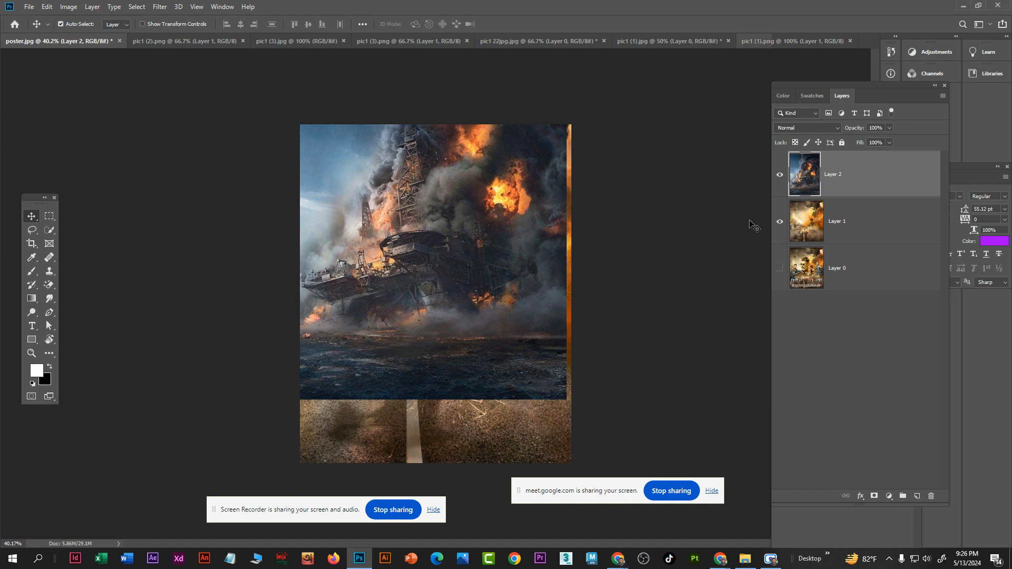
{"action": "left_click", "coordinate": [874, 496]}
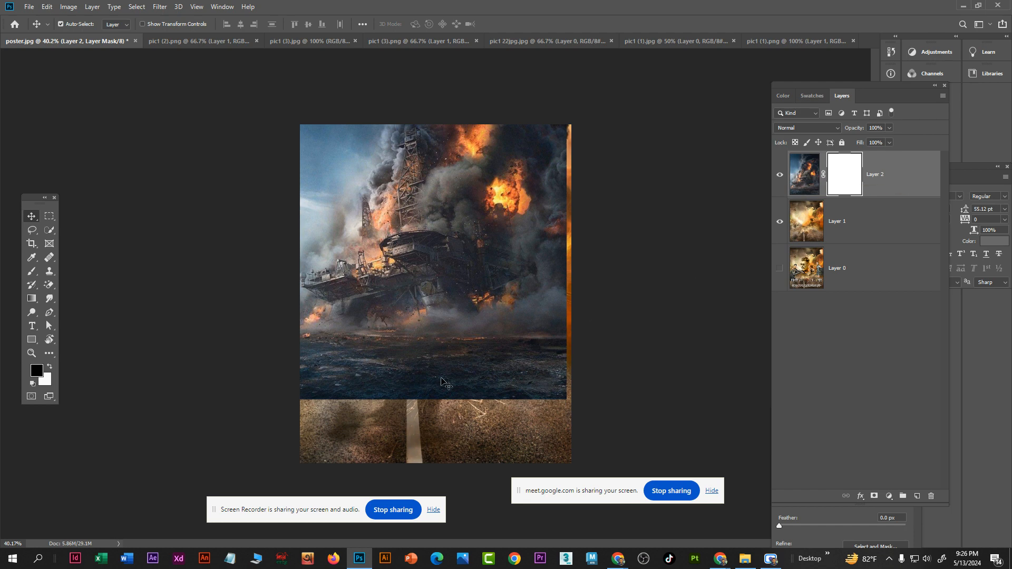
Paint black on Layer 2's mask with a 700 px soft brush to blend the rig image's lower edge into the road
{"action": "key", "text": "b"}
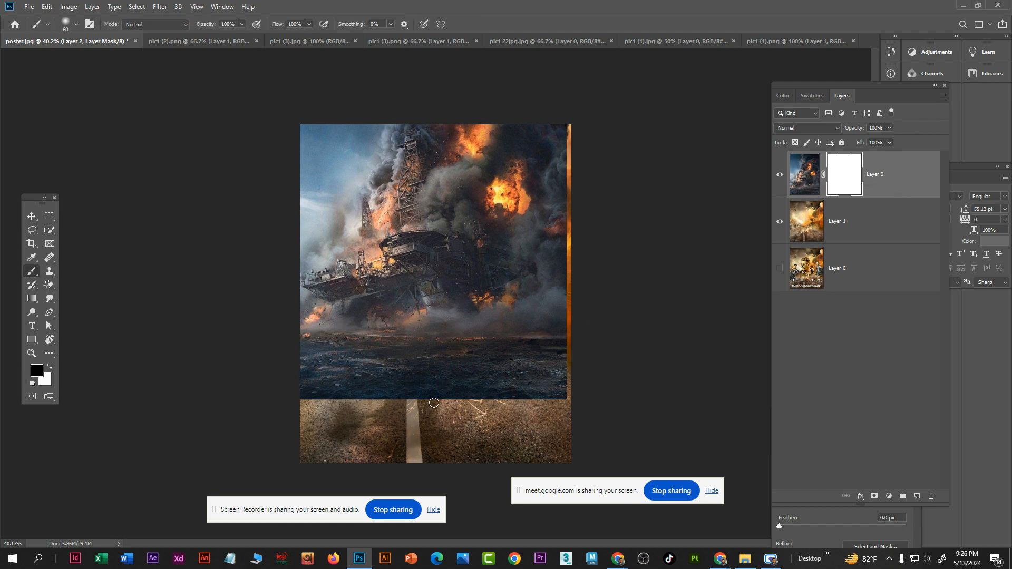
{"action": "key", "text": "bracketright"}
{"action": "key", "text": "bracketright"}
{"action": "key", "text": "bracketright"}
{"action": "key", "text": "bracketright"}
{"action": "key", "text": "bracketright"}
{"action": "key", "text": "bracketright"}
{"action": "key", "text": "bracketright"}
{"action": "key", "text": "bracketright"}
{"action": "key", "text": "bracketright"}
{"action": "key", "text": "bracketright"}
{"action": "key", "text": "bracketright"}
{"action": "key", "text": "bracketright"}
{"action": "key", "text": "bracketright"}
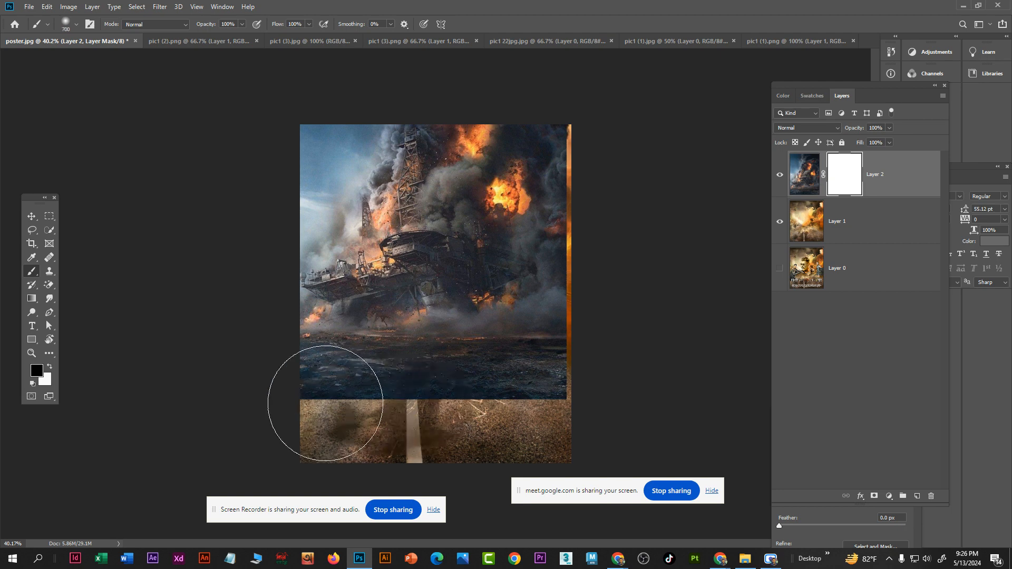
{"action": "left_click_drag", "start_coordinate": [322, 403], "coordinate": [498, 396]}
{"action": "left_click_drag", "start_coordinate": [427, 383], "coordinate": [678, 383]}
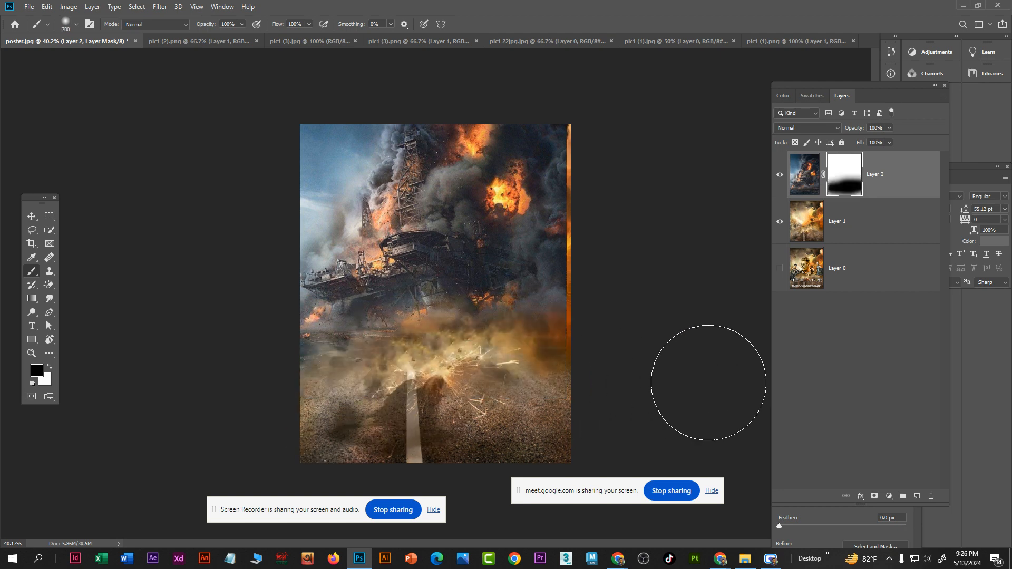
{"action": "left_click", "coordinate": [31, 216]}
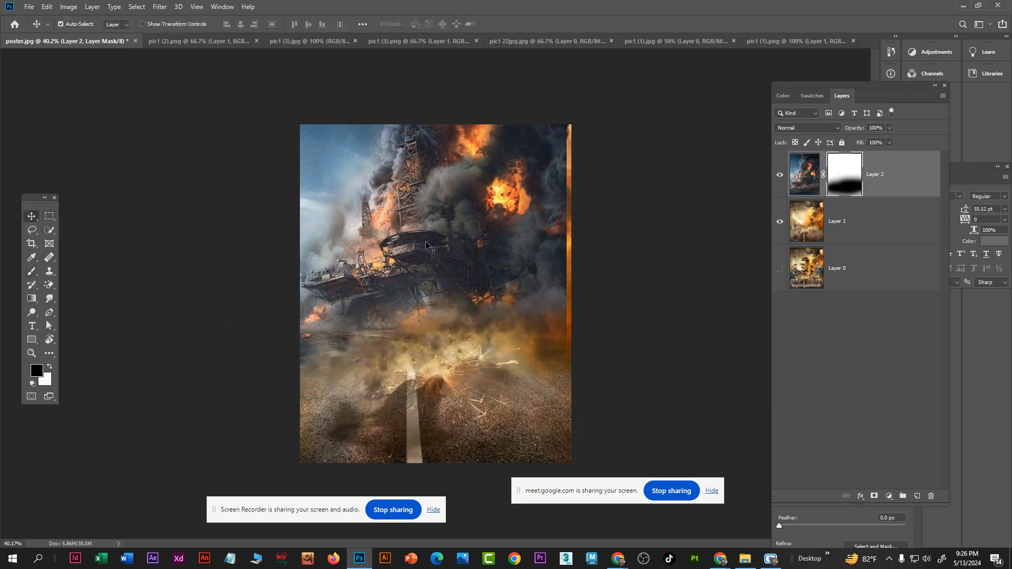
Shift the rig image slightly to cover the poster's exposed right edge, and paint black on its mask with a 0% hardness brush over the road
{"action": "left_click_drag", "start_coordinate": [445, 227], "coordinate": [451, 225]}
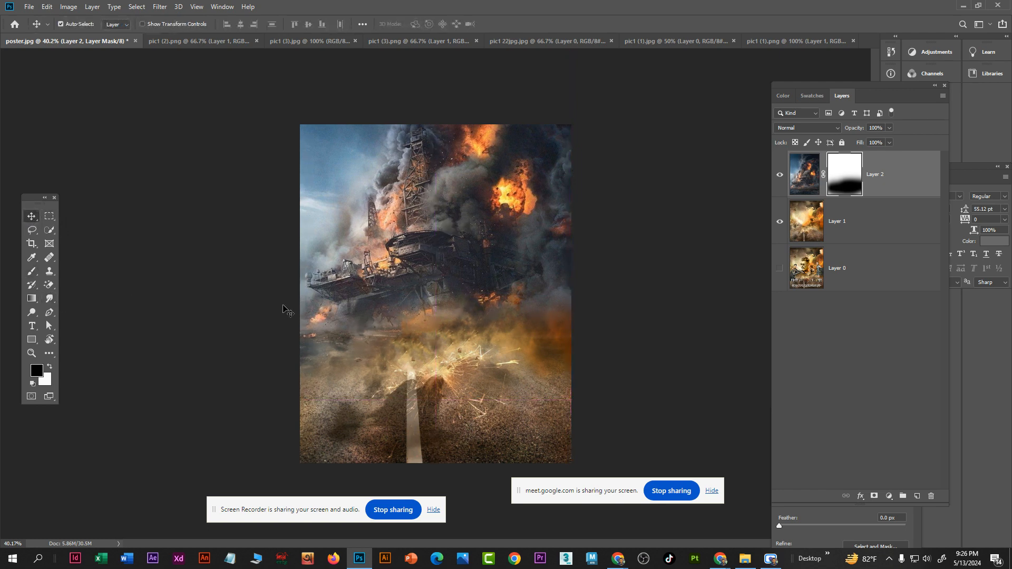
{"action": "key", "text": "b"}
{"action": "left_click_drag", "start_coordinate": [404, 367], "coordinate": [494, 372]}
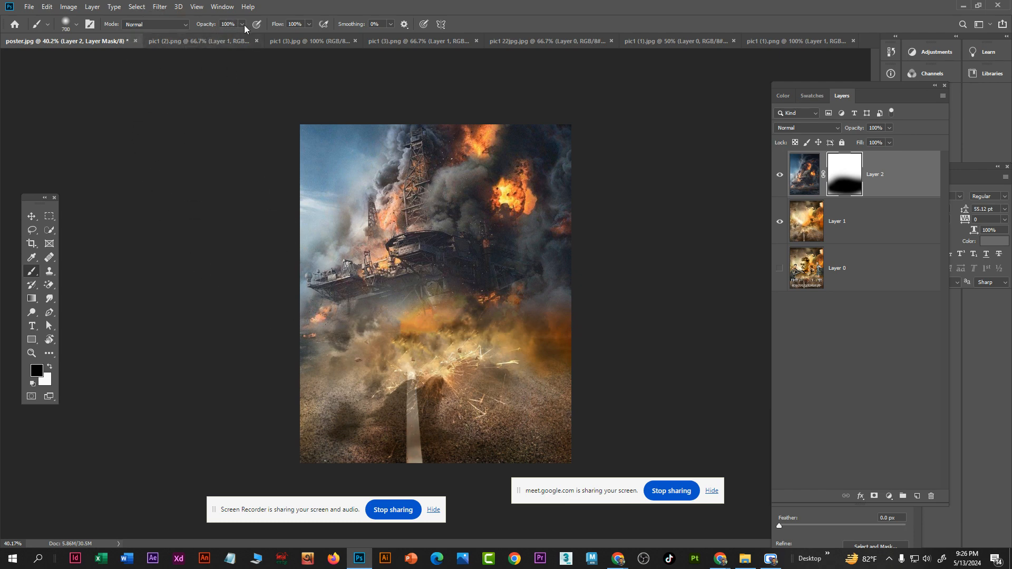
{"action": "right_click", "coordinate": [401, 181]}
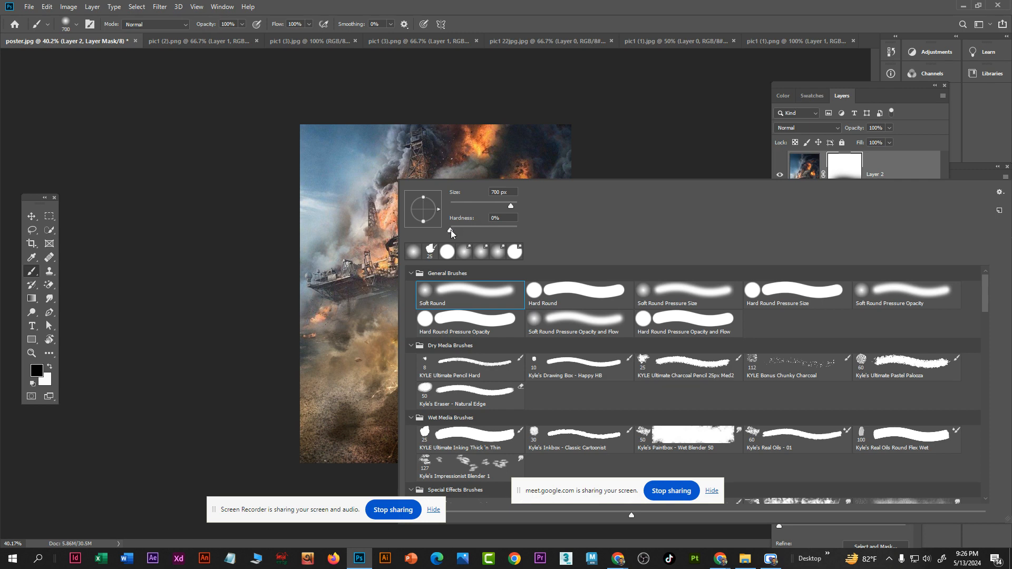
{"action": "left_click", "coordinate": [450, 230]}
{"action": "left_click", "coordinate": [190, 276]}
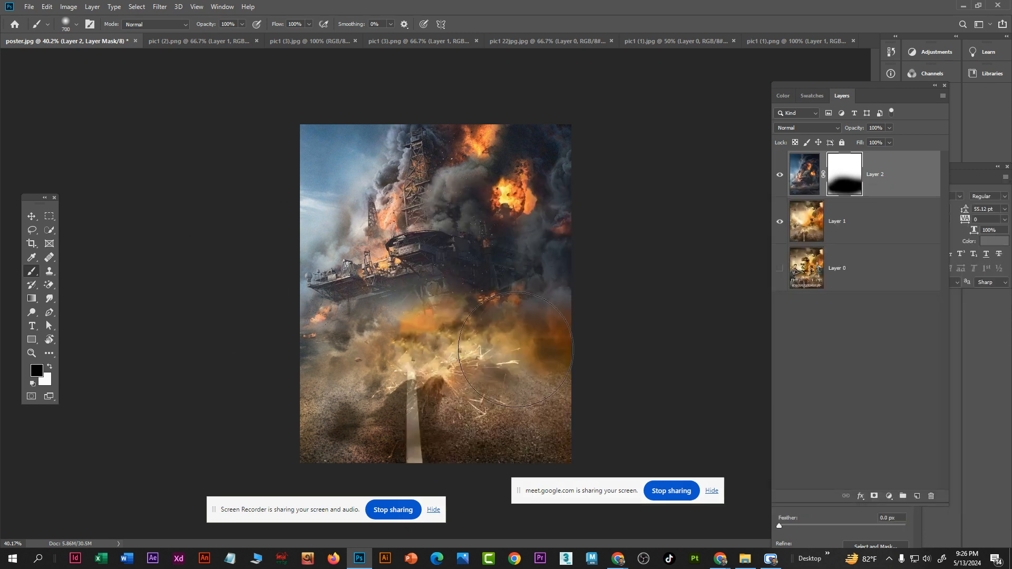
{"action": "mouse_move", "coordinate": [516, 349]}
{"action": "left_mouse_down"}
{"action": "mouse_move", "coordinate": [563, 352]}
{"action": "mouse_move", "coordinate": [363, 374]}
{"action": "mouse_move", "coordinate": [526, 338]}
{"action": "mouse_move", "coordinate": [500, 337]}
{"action": "left_mouse_up"}
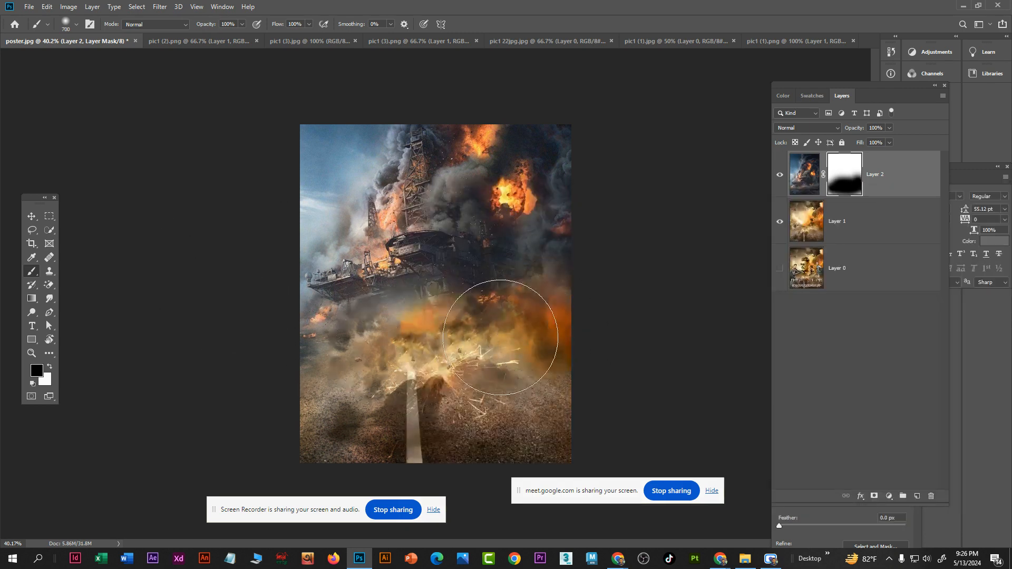
Try painting black over the rig on Layer 2's mask with a 700 px brush at 100% hardness
{"action": "right_click", "coordinate": [461, 243]}
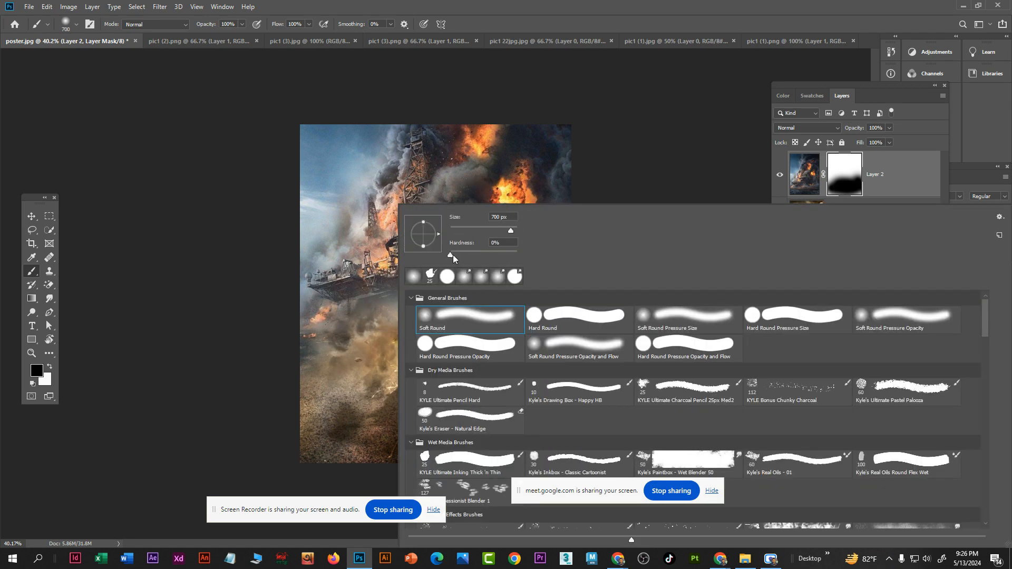
{"action": "left_click_drag", "start_coordinate": [451, 254], "coordinate": [519, 254]}
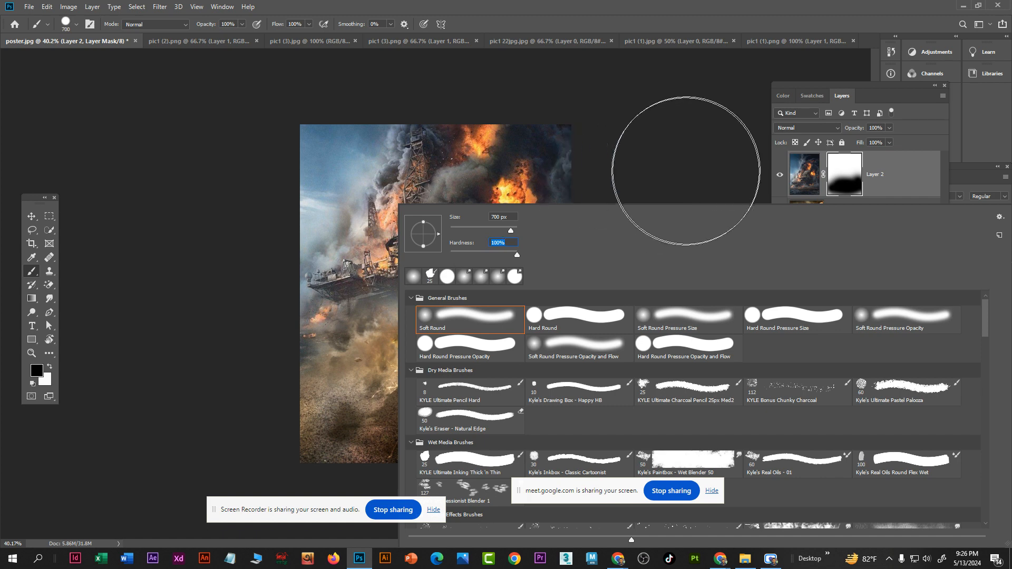
{"action": "left_click", "coordinate": [685, 171]}
{"action": "left_click", "coordinate": [442, 325]}
{"action": "mouse_move", "coordinate": [387, 351]}
{"action": "left_mouse_down"}
{"action": "mouse_move", "coordinate": [340, 349]}
{"action": "mouse_move", "coordinate": [334, 364]}
{"action": "mouse_move", "coordinate": [526, 355]}
{"action": "mouse_move", "coordinate": [549, 349]}
{"action": "mouse_move", "coordinate": [549, 322]}
{"action": "mouse_move", "coordinate": [558, 352]}
{"action": "mouse_move", "coordinate": [538, 360]}
{"action": "mouse_move", "coordinate": [482, 327]}
{"action": "mouse_move", "coordinate": [477, 340]}
{"action": "mouse_move", "coordinate": [553, 302]}
{"action": "mouse_move", "coordinate": [535, 290]}
{"action": "mouse_move", "coordinate": [365, 303]}
{"action": "mouse_move", "coordinate": [425, 275]}
{"action": "mouse_move", "coordinate": [561, 273]}
{"action": "left_mouse_up"}
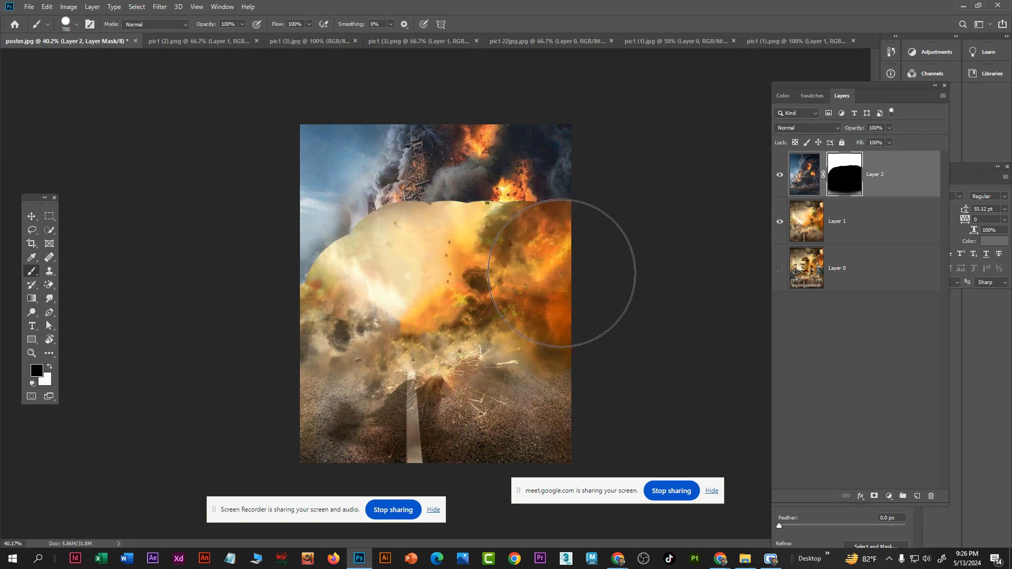
Set the brush hardness back to 0% and paint black along the hard mask edge to soften it
{"action": "right_click", "coordinate": [399, 206]}
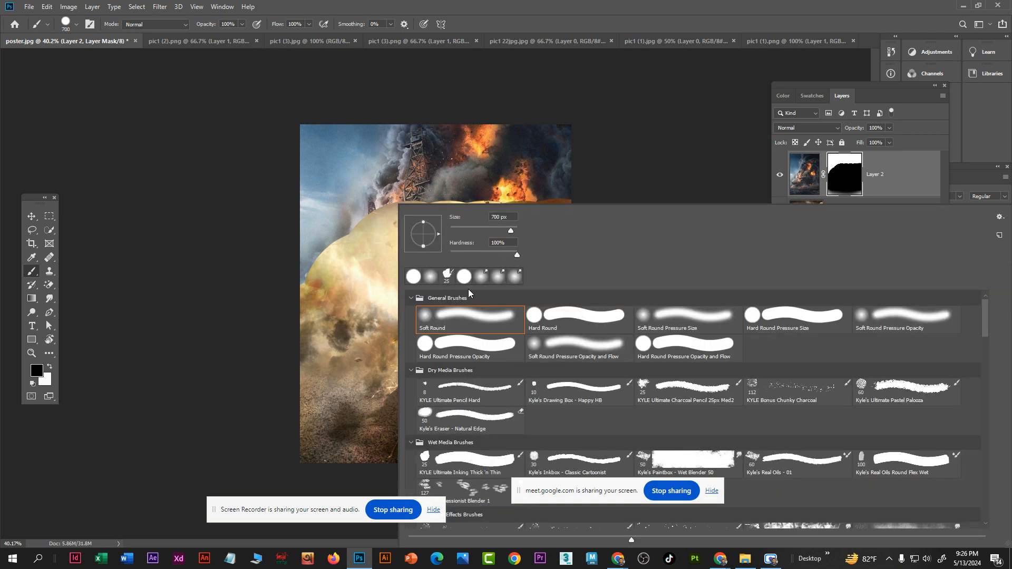
{"action": "left_click_drag", "start_coordinate": [464, 254], "coordinate": [448, 255]}
{"action": "mouse_move", "coordinate": [345, 282]}
{"action": "left_mouse_down"}
{"action": "mouse_move", "coordinate": [391, 280]}
{"action": "mouse_move", "coordinate": [427, 251]}
{"action": "mouse_move", "coordinate": [394, 248]}
{"action": "mouse_move", "coordinate": [397, 259]}
{"action": "mouse_move", "coordinate": [425, 230]}
{"action": "mouse_move", "coordinate": [464, 269]}
{"action": "mouse_move", "coordinate": [486, 239]}
{"action": "mouse_move", "coordinate": [503, 265]}
{"action": "mouse_move", "coordinate": [539, 272]}
{"action": "mouse_move", "coordinate": [547, 243]}
{"action": "mouse_move", "coordinate": [543, 268]}
{"action": "mouse_move", "coordinate": [537, 236]}
{"action": "mouse_move", "coordinate": [425, 303]}
{"action": "mouse_move", "coordinate": [531, 275]}
{"action": "left_mouse_up"}
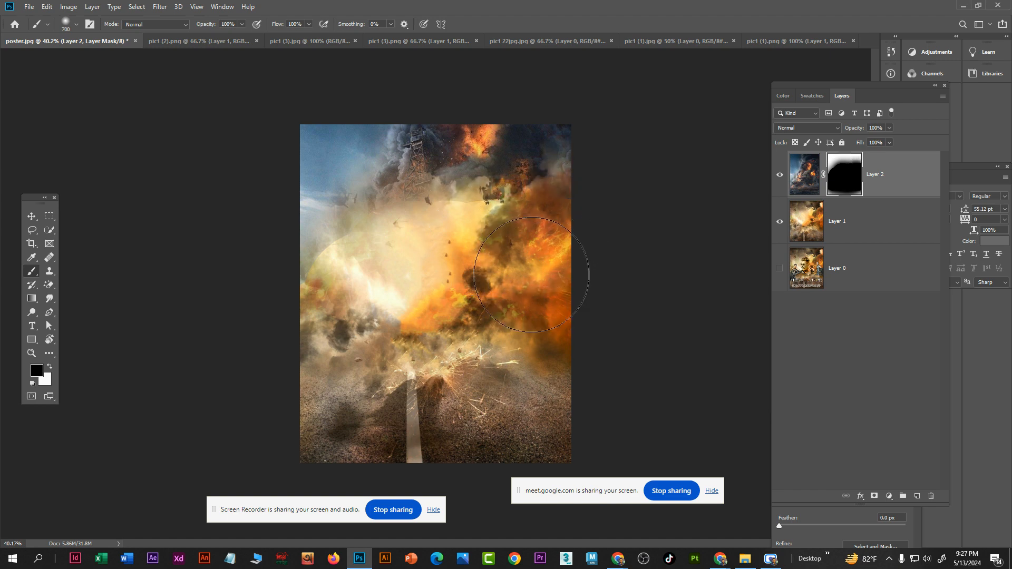
Undo the hard-edged and softening brush strokes on Layer 2's mask, back to the softly blended road
{"action": "key", "text": "ctrl+z"}
{"action": "key", "text": "ctrl+z"}
{"action": "key", "text": "ctrl+z"}
{"action": "key", "text": "ctrl+z"}
{"action": "key", "text": "ctrl+z"}
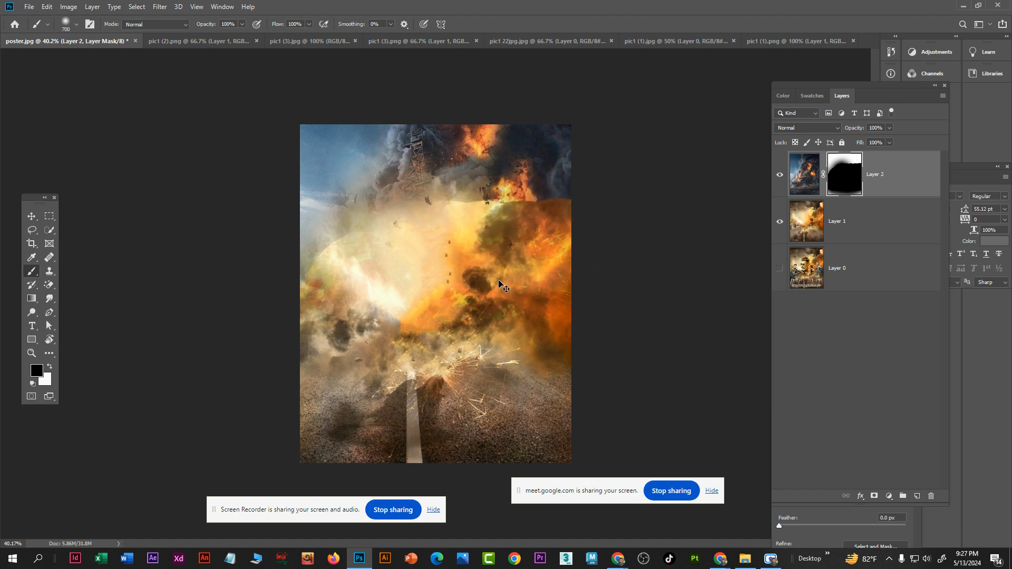
{"action": "key", "text": "ctrl+z"}
{"action": "key", "text": "ctrl+z"}
{"action": "key", "text": "ctrl+z"}
{"action": "key", "text": "ctrl+z"}
{"action": "key", "text": "ctrl+z"}
{"action": "key", "text": "ctrl+z"}
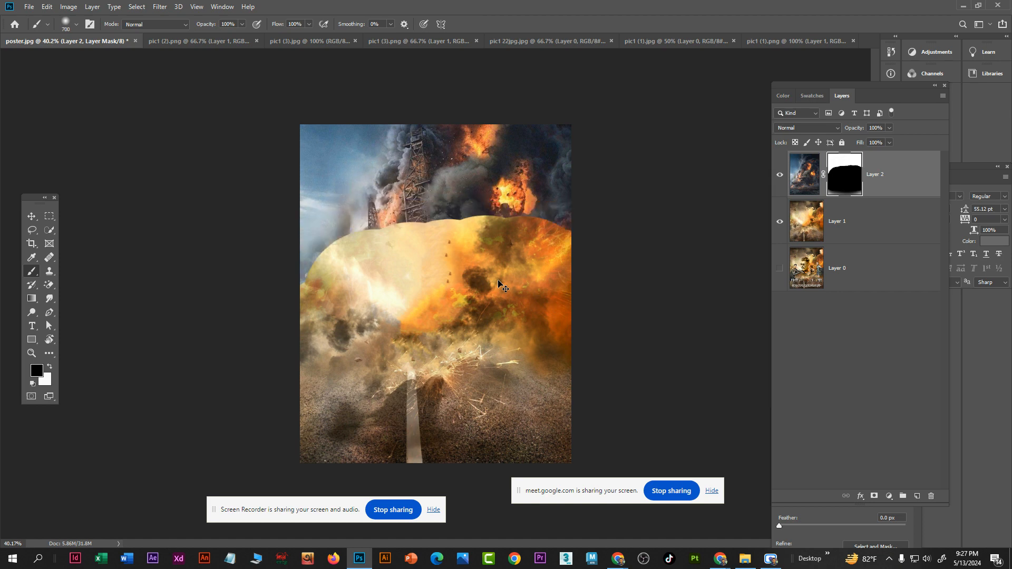
{"action": "key", "text": "ctrl+z"}
{"action": "key", "text": "ctrl+z"}
{"action": "key", "text": "ctrl+z"}
{"action": "key", "text": "ctrl+z"}
{"action": "key", "text": "ctrl+z"}
{"action": "key", "text": "ctrl+z"}
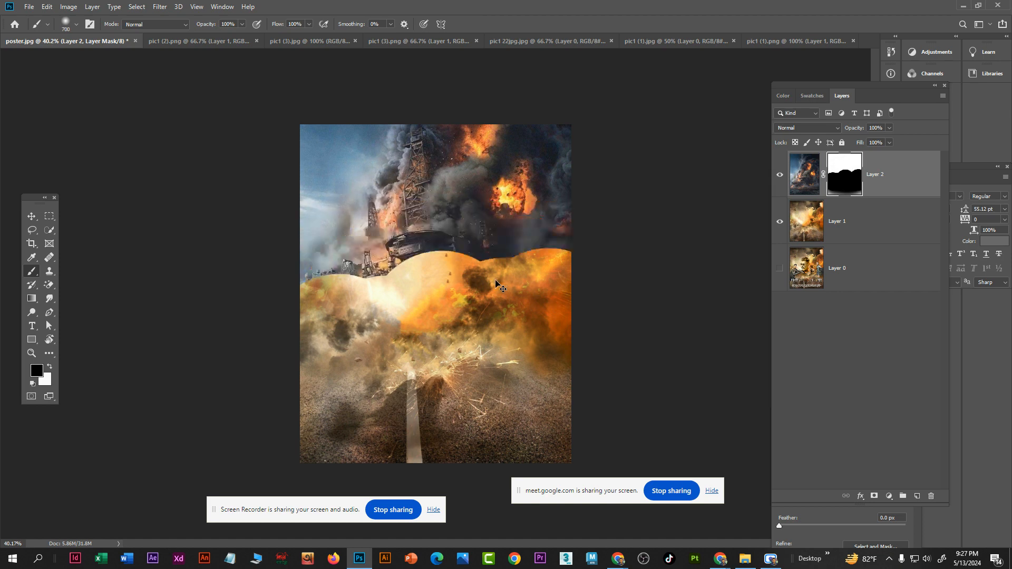
{"action": "key", "text": "ctrl+z"}
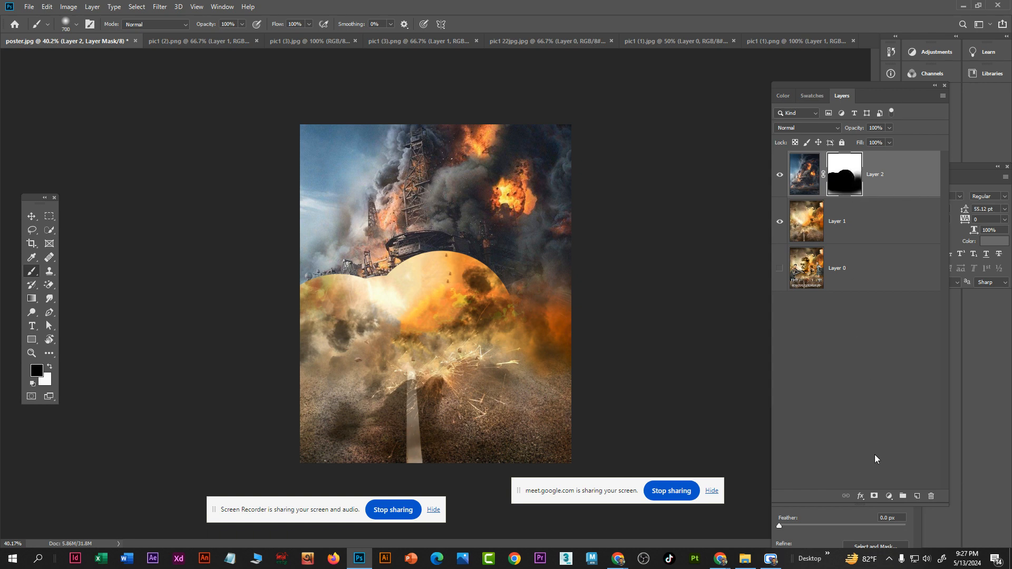
{"action": "key", "text": "ctrl+z"}
{"action": "key", "text": "ctrl+z"}
{"action": "key", "text": "ctrl+z"}
{"action": "key", "text": "ctrl+z"}
{"action": "key", "text": "ctrl+z"}
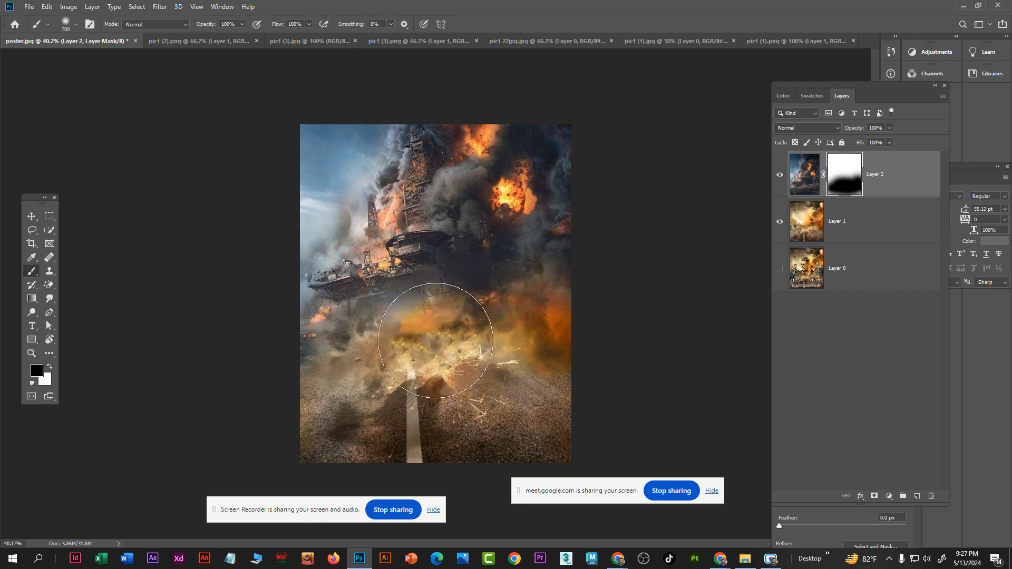
Paint black up through the rig's centre on Layer 2's mask, and restore the hidden area by painting white
{"action": "mouse_move", "coordinate": [419, 322]}
{"action": "left_mouse_down"}
{"action": "mouse_move", "coordinate": [418, 250]}
{"action": "mouse_move", "coordinate": [450, 227]}
{"action": "mouse_move", "coordinate": [414, 221]}
{"action": "left_mouse_up"}
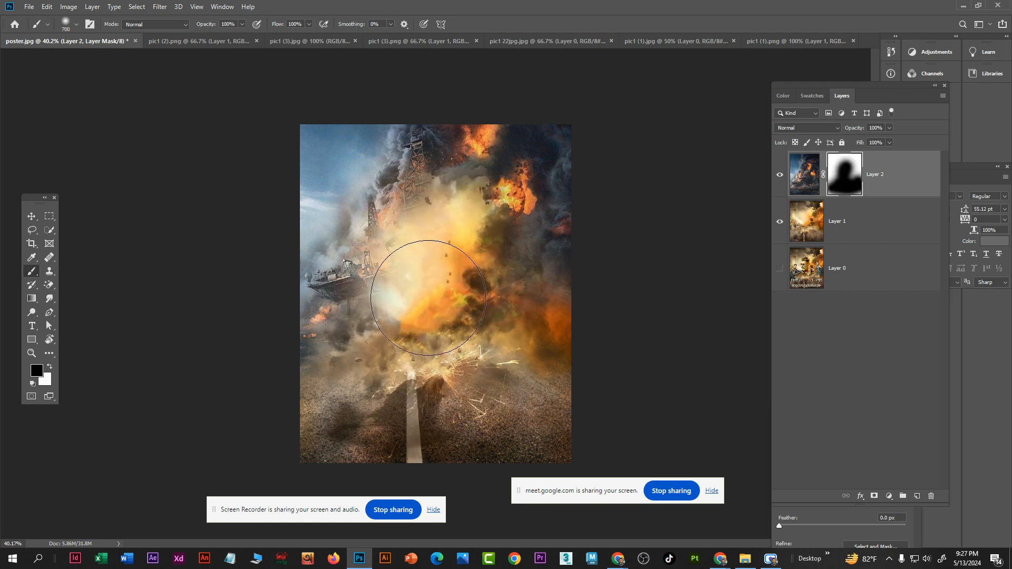
{"action": "left_click", "coordinate": [49, 366]}
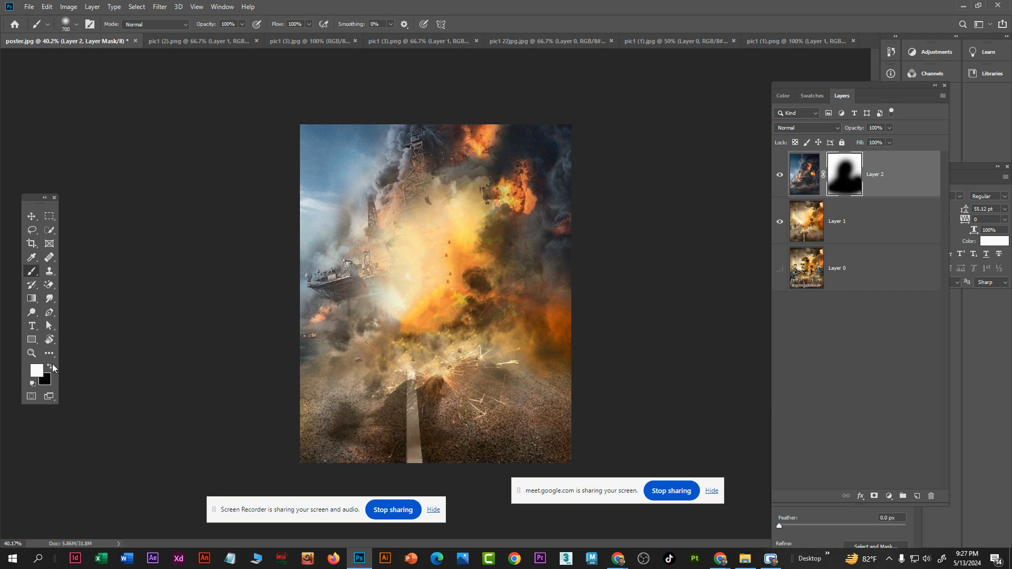
{"action": "mouse_move", "coordinate": [438, 242]}
{"action": "left_mouse_down"}
{"action": "mouse_move", "coordinate": [396, 336]}
{"action": "mouse_move", "coordinate": [416, 248]}
{"action": "left_mouse_up"}
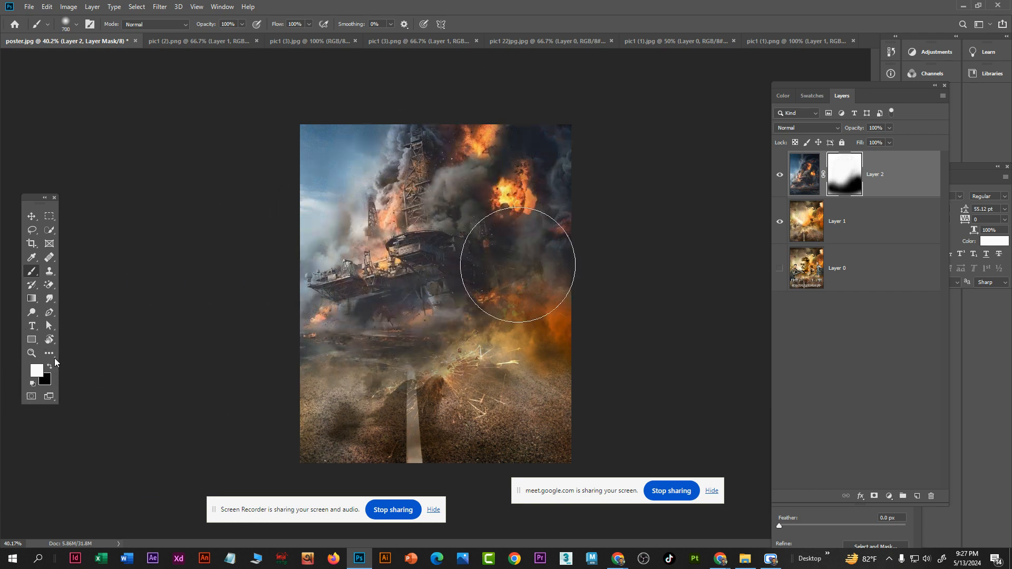
Paint black across the rig's base on Layer 2's mask, and paint white to bring the platform back
{"action": "left_click", "coordinate": [49, 366]}
{"action": "left_click_drag", "start_coordinate": [359, 317], "coordinate": [543, 340]}
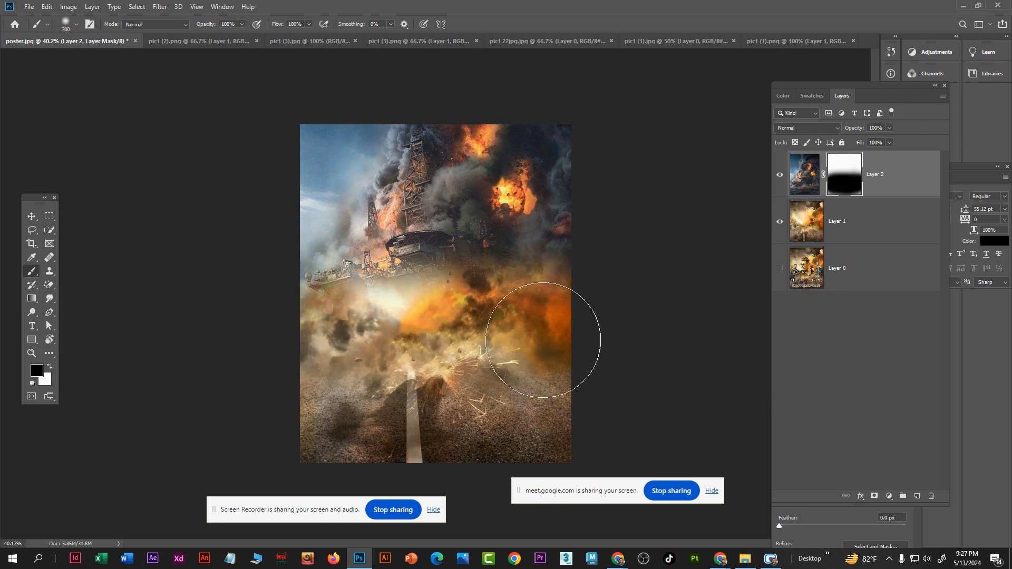
{"action": "left_click", "coordinate": [48, 366]}
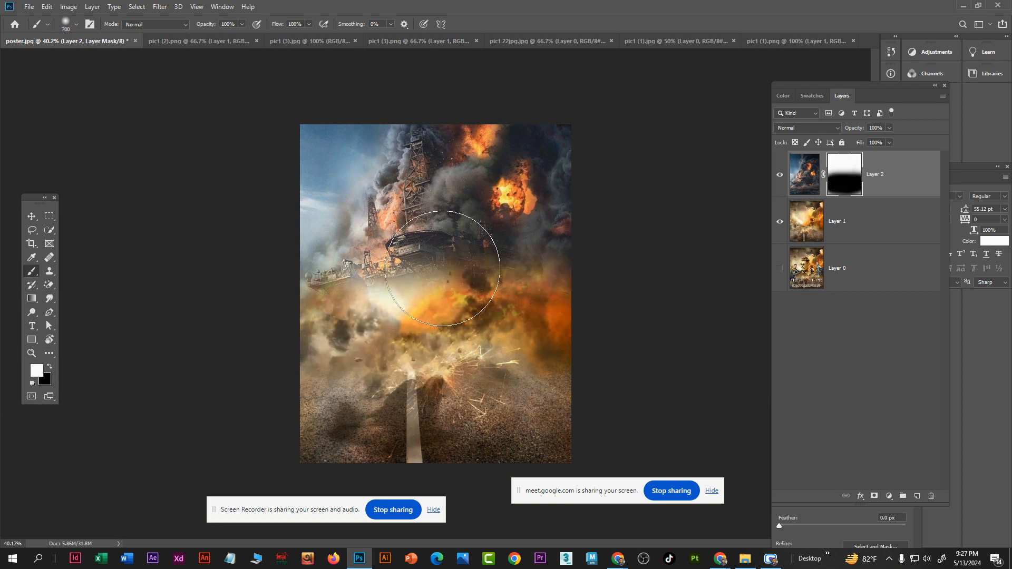
{"action": "left_click_drag", "start_coordinate": [452, 240], "coordinate": [316, 306]}
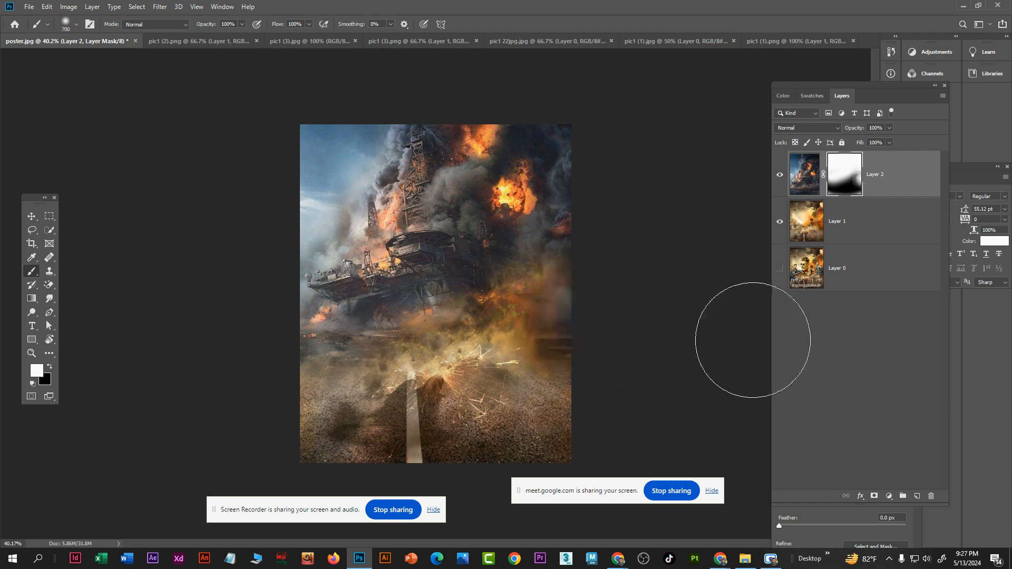
Paint black over the road on Layer 2's mask to blend the rig's lower edge, and compare with the layer hidden and shown
{"action": "key", "text": "x"}
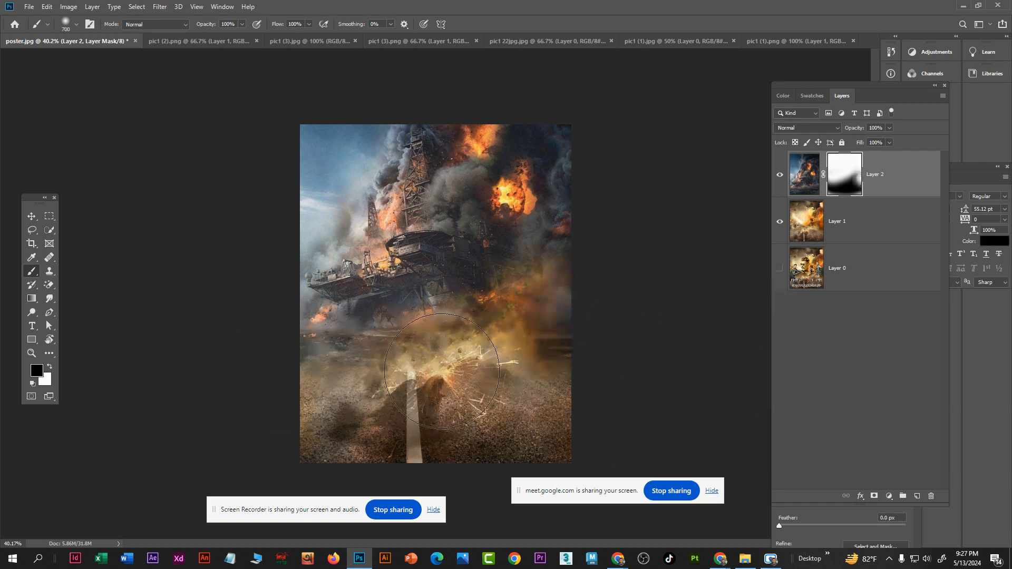
{"action": "left_click_drag", "start_coordinate": [435, 343], "coordinate": [561, 357]}
{"action": "left_click_drag", "start_coordinate": [310, 378], "coordinate": [294, 383]}
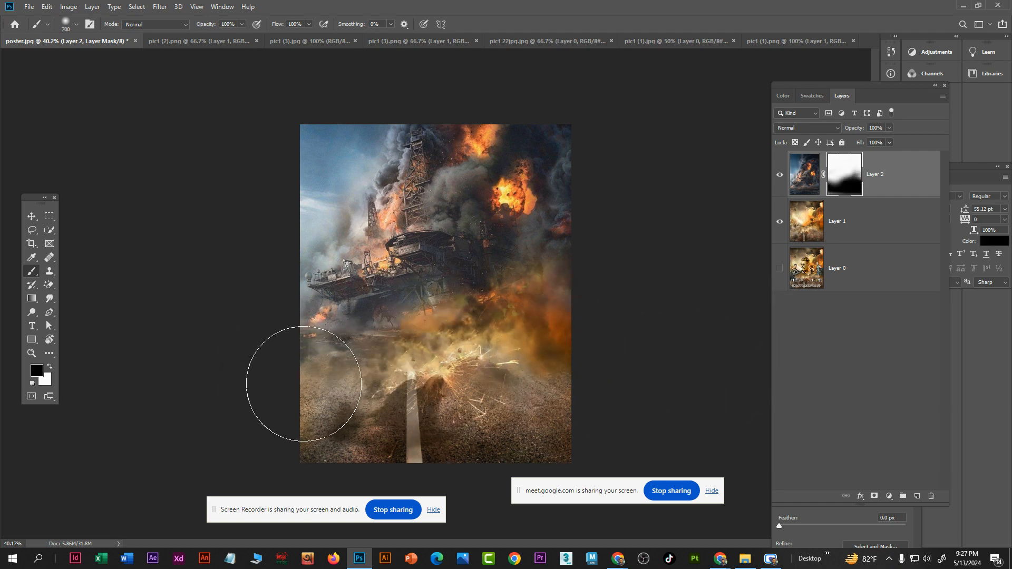
{"action": "left_click", "coordinate": [780, 178]}
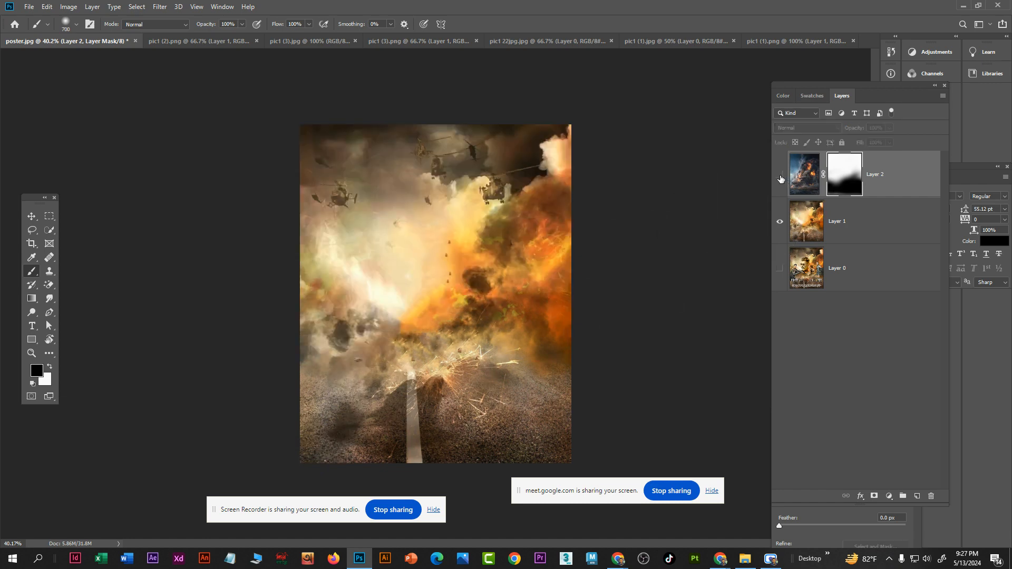
{"action": "left_click", "coordinate": [780, 178]}
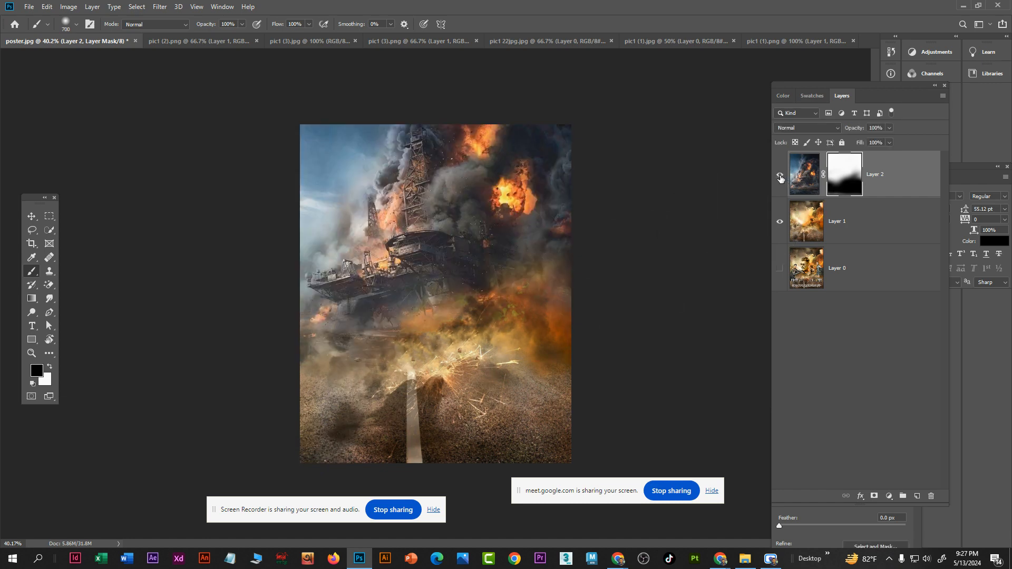
Set Layer 2's blend mode to Multiply, and toggle its visibility to compare the blend with the explosion background
{"action": "left_click", "coordinate": [32, 216]}
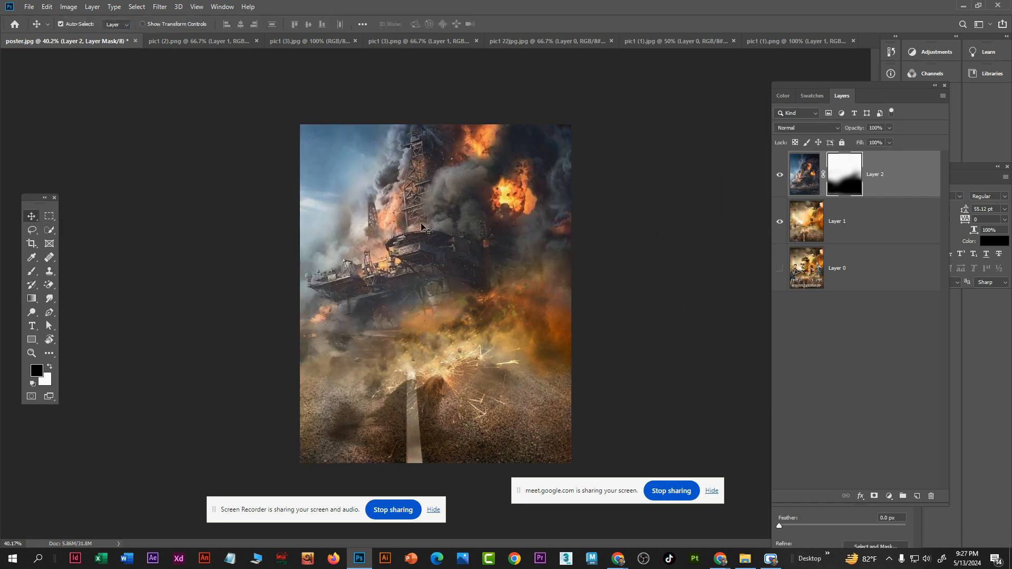
{"action": "left_click", "coordinate": [811, 130]}
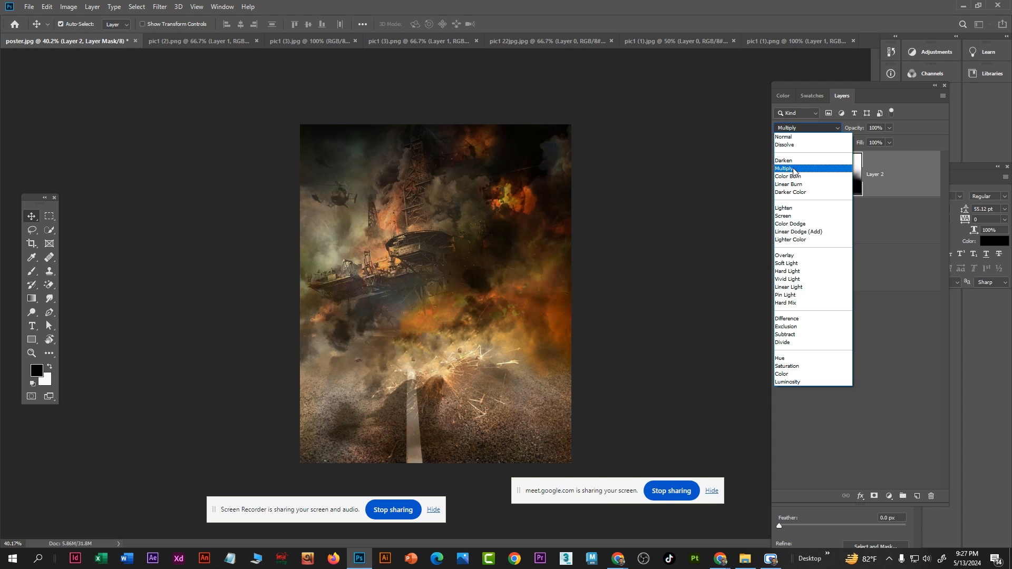
{"action": "left_click", "coordinate": [793, 168]}
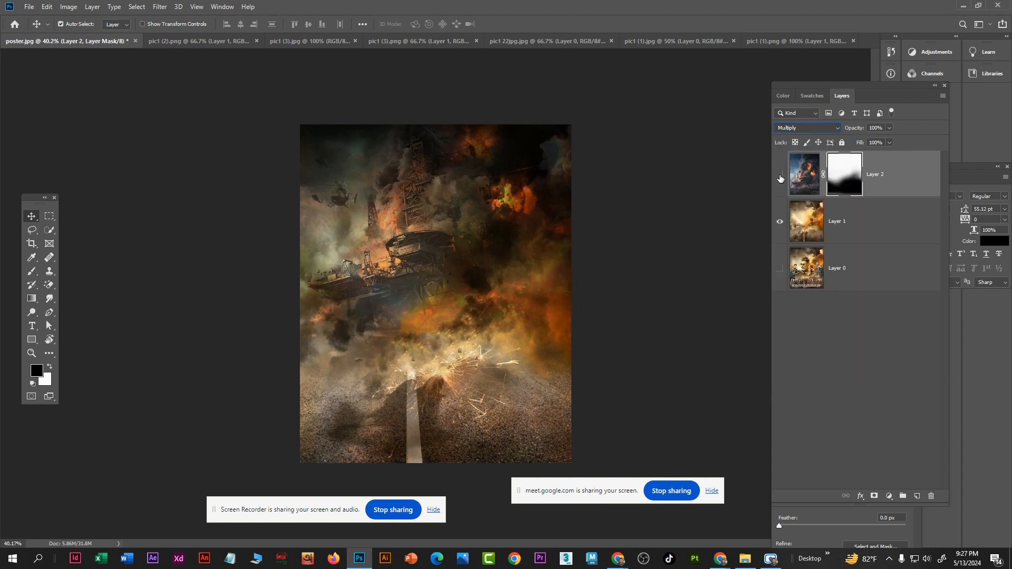
{"action": "left_click", "coordinate": [780, 178]}
{"action": "left_click", "coordinate": [780, 178]}
{"action": "left_click", "coordinate": [779, 176]}
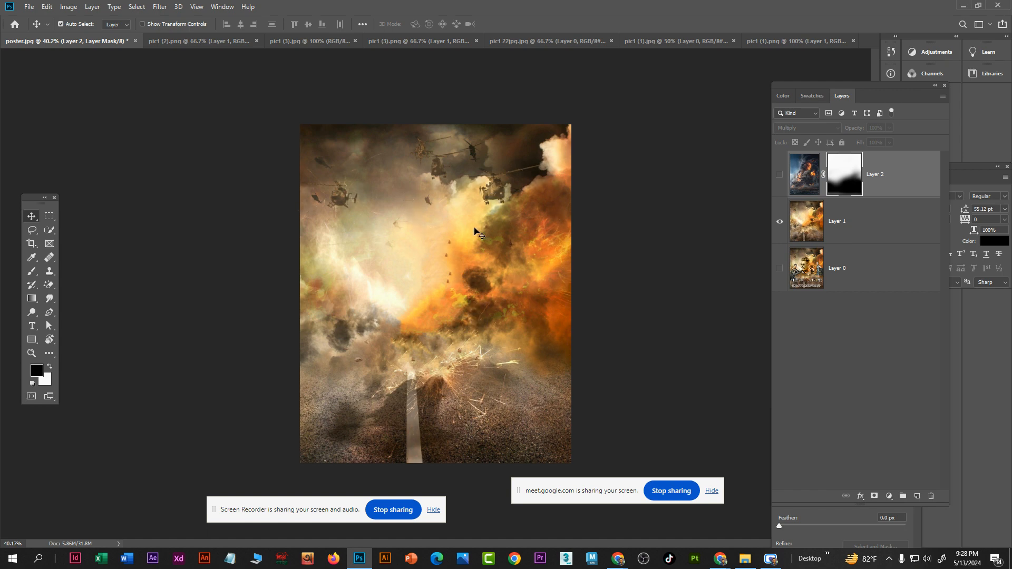
{"action": "left_click", "coordinate": [775, 176]}
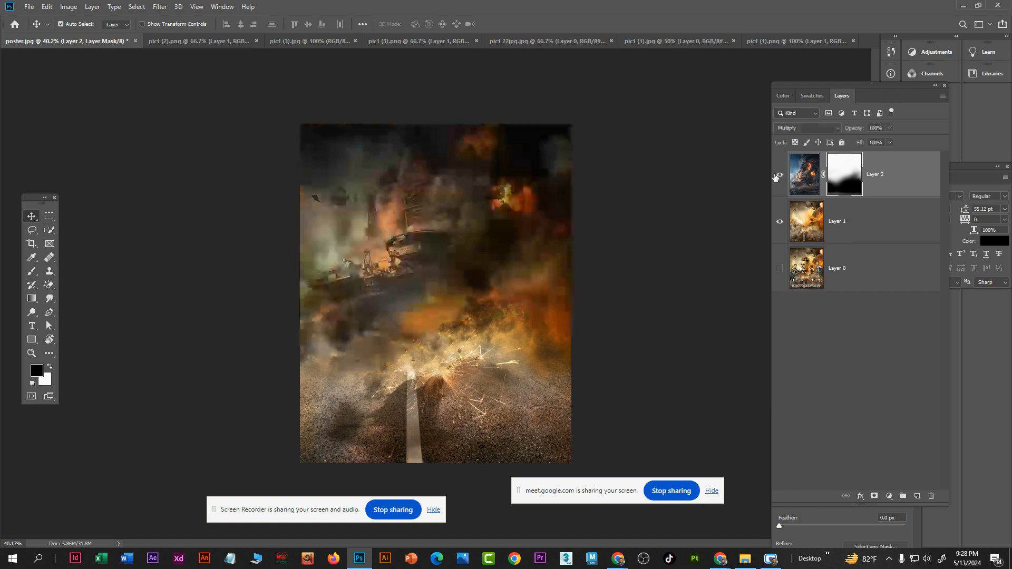
{"action": "left_click", "coordinate": [774, 176]}
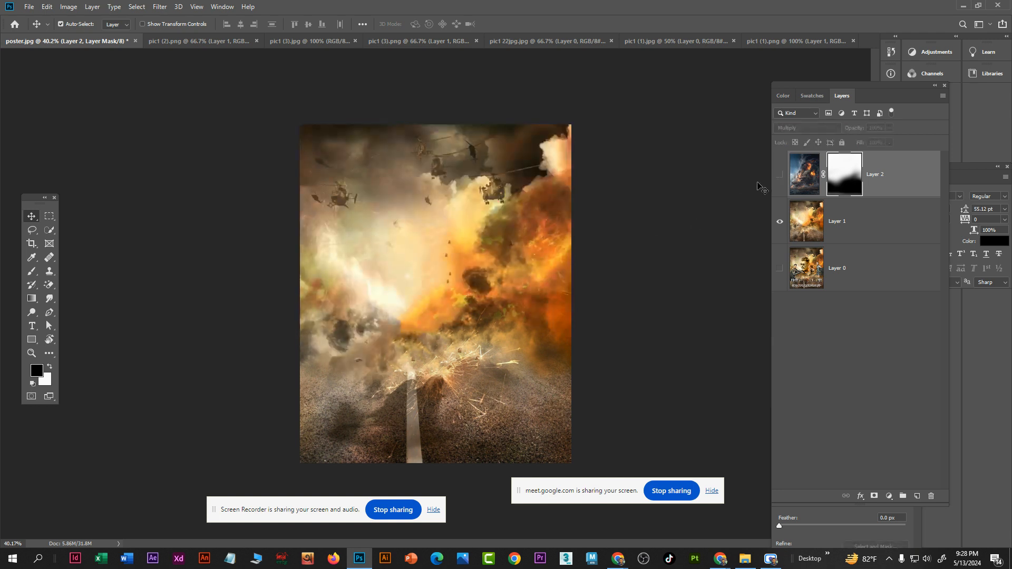
{"action": "left_click", "coordinate": [779, 176]}
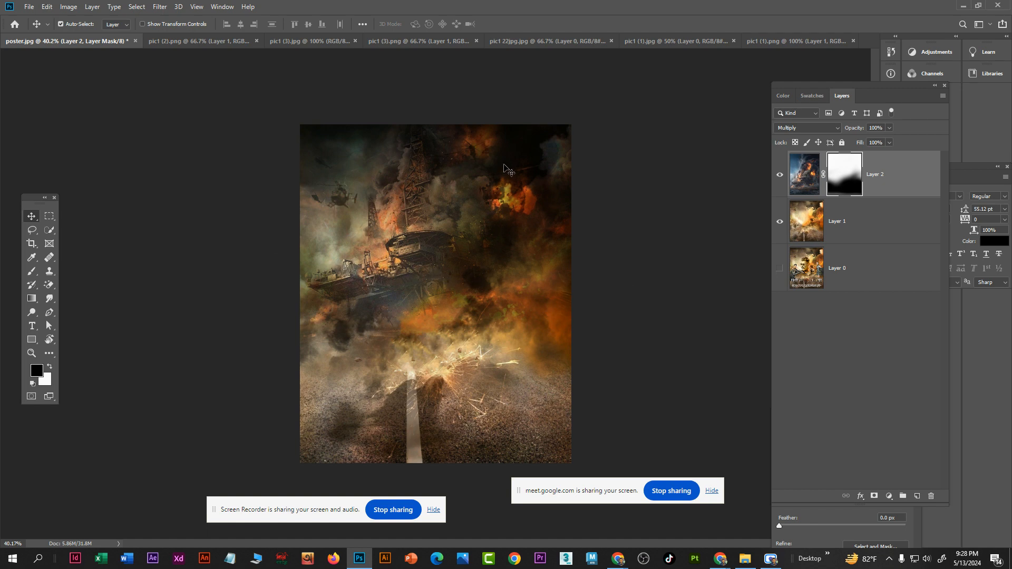
Look through the open source images and copy the bearded man from pic1 (1).png into poster.jpg
{"action": "left_click", "coordinate": [207, 40]}
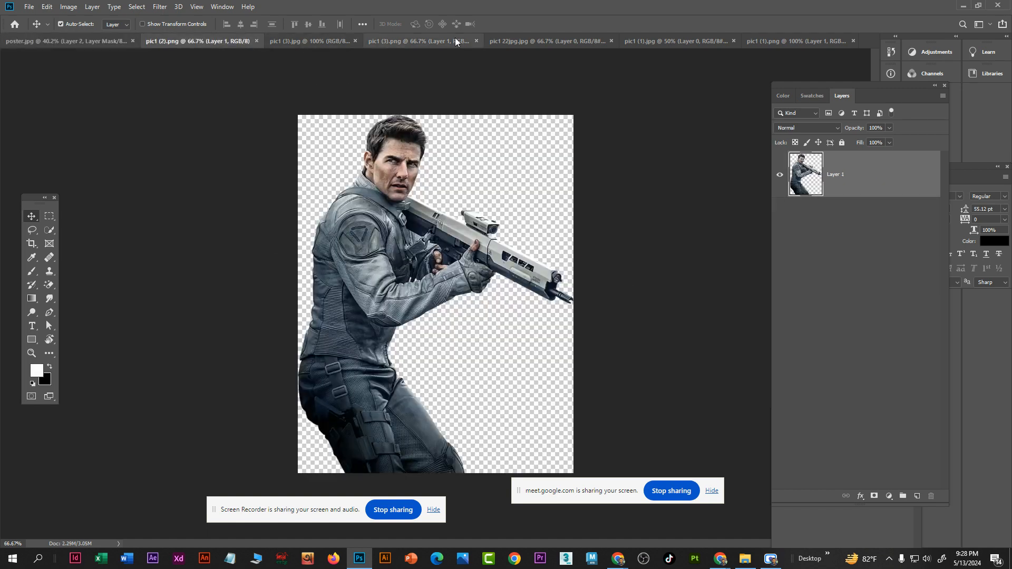
{"action": "left_click", "coordinate": [543, 40]}
{"action": "left_click", "coordinate": [431, 41]}
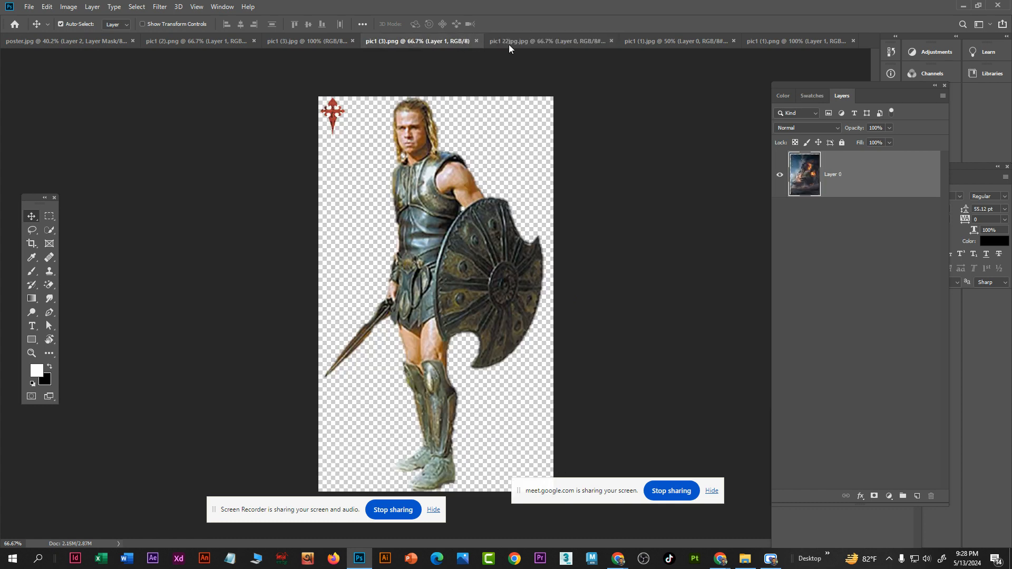
{"action": "left_click", "coordinate": [659, 40]}
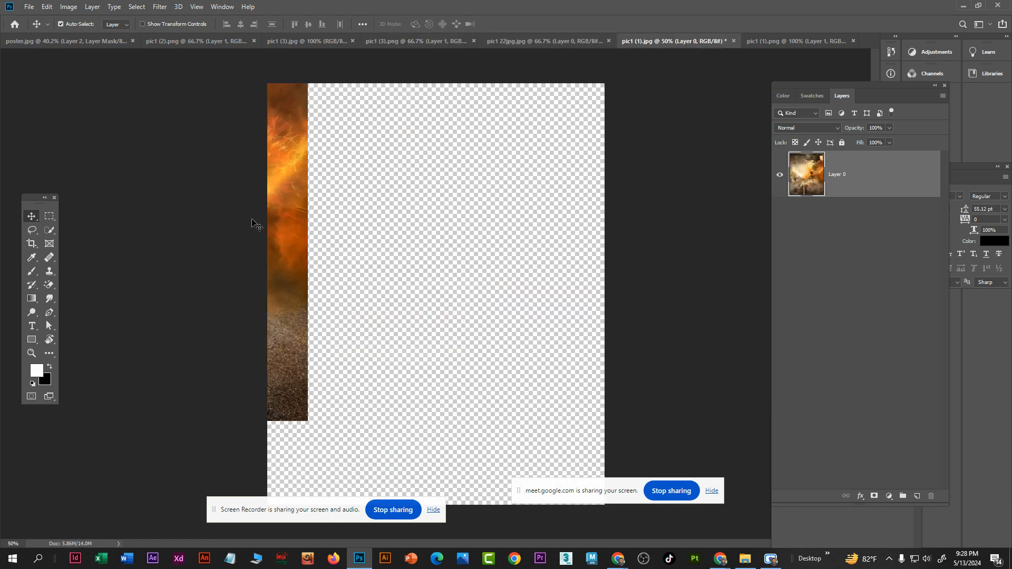
{"action": "left_click", "coordinate": [811, 42]}
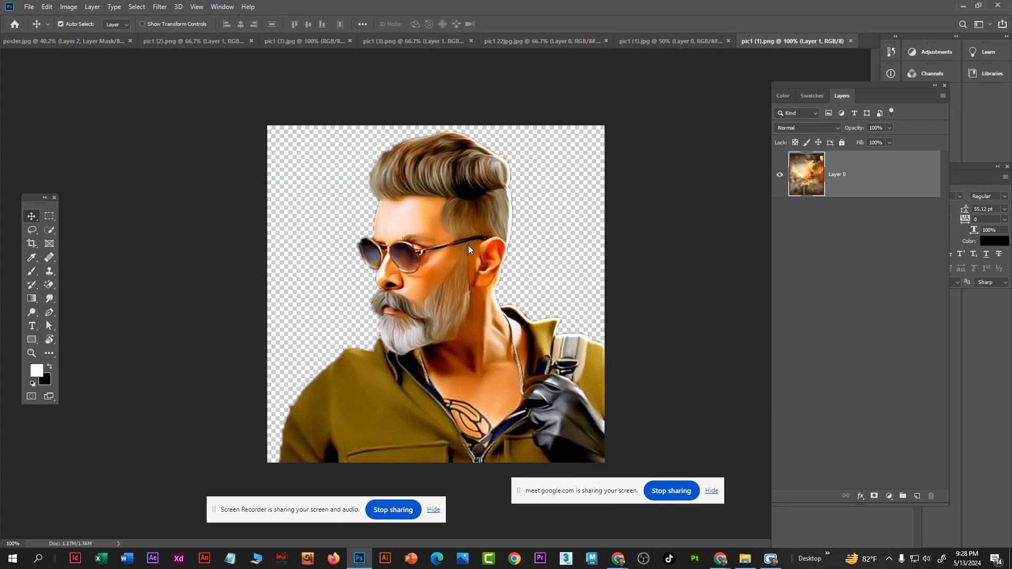
{"action": "left_click_drag", "start_coordinate": [435, 302], "coordinate": [404, 347]}
Scale the bearded man up to about 130% and position him near the poster's centre, above the road
{"action": "key", "text": "ctrl+t"}
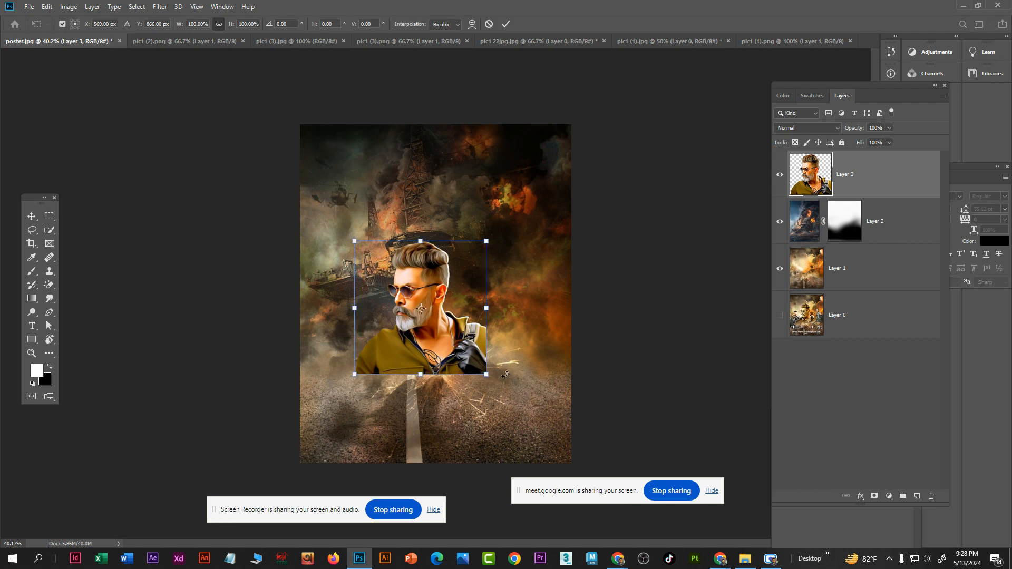
{"action": "left_click_drag", "start_coordinate": [485, 376], "coordinate": [507, 394]}
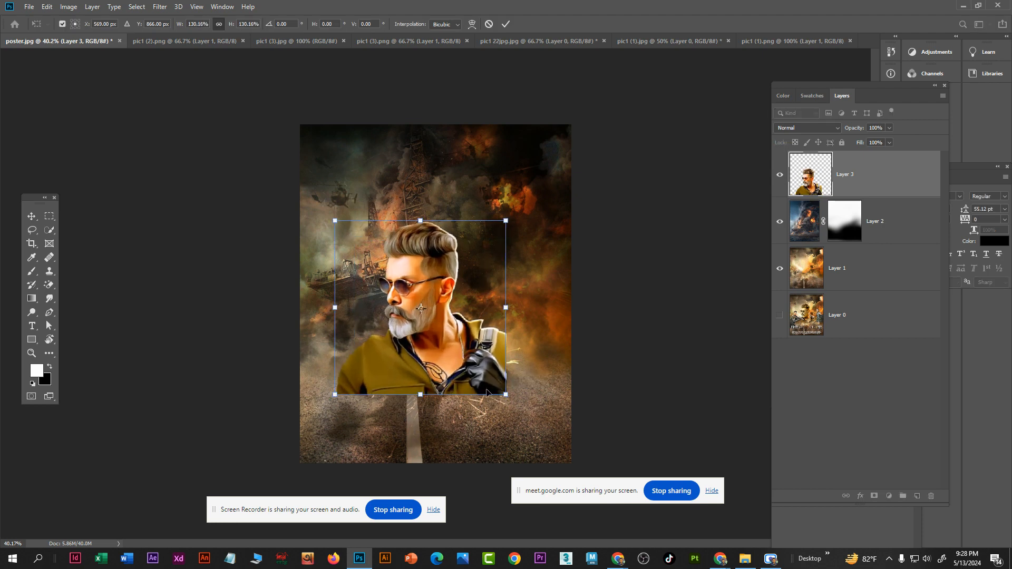
{"action": "key", "text": "Return"}
{"action": "left_click_drag", "start_coordinate": [430, 362], "coordinate": [430, 352]}
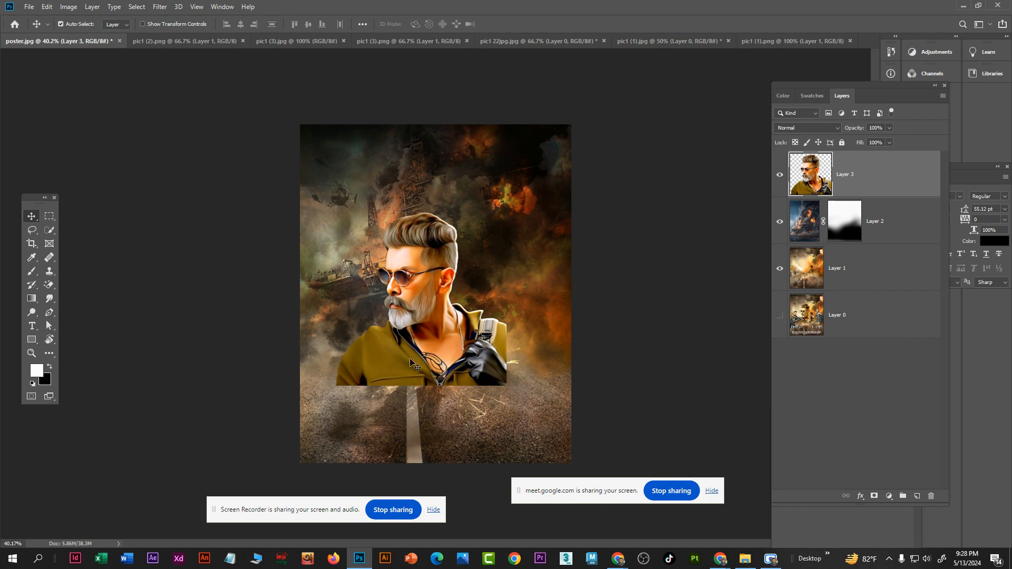
{"action": "mouse_move", "coordinate": [410, 358]}
{"action": "left_mouse_down"}
{"action": "mouse_move", "coordinate": [430, 341]}
{"action": "mouse_move", "coordinate": [426, 354]}
{"action": "left_mouse_up"}
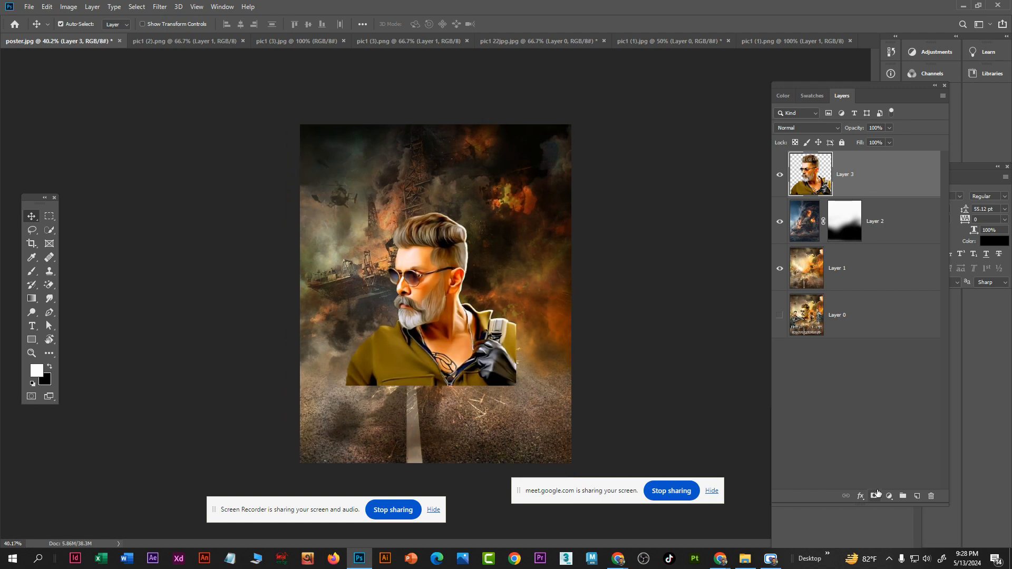
Add a layer mask to Layer 3 and paint black with a 90 px brush along the man's lower edge and gloved-arm side
{"action": "left_click", "coordinate": [875, 496]}
{"action": "scroll", "coordinate": [438, 395], "scroll_direction": "up", "scroll_amount": 3}
{"action": "key", "text": "b"}
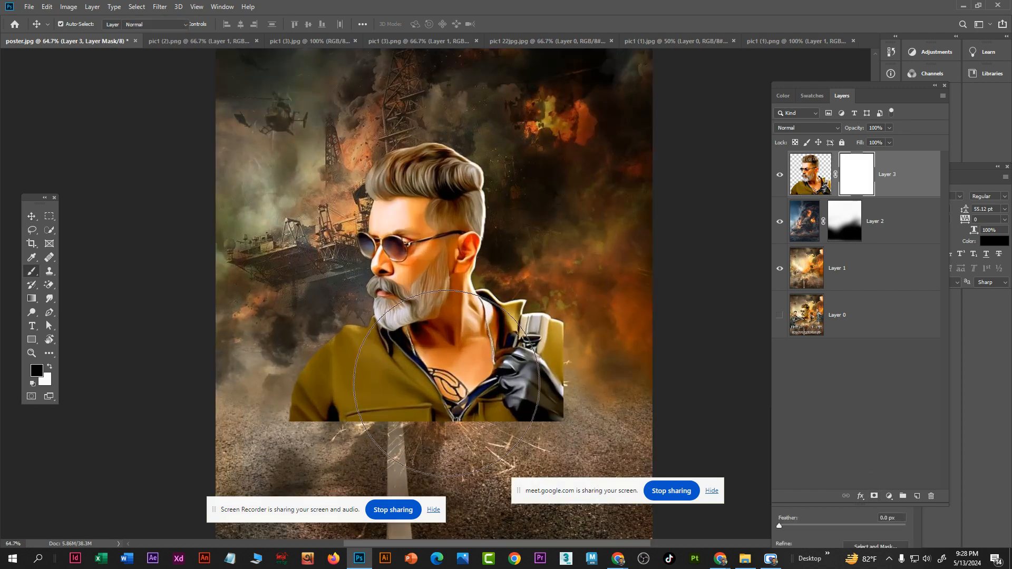
{"action": "key", "text": "bracketleft"}
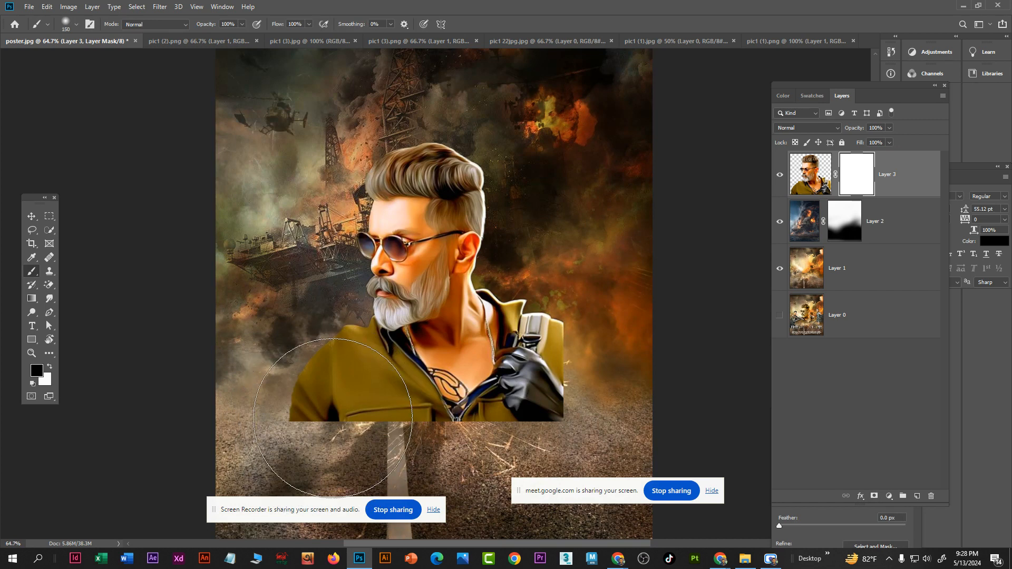
{"action": "key", "text": "bracketleft"}
{"action": "key", "text": "bracketleft"}
{"action": "key", "text": "bracketleft"}
{"action": "mouse_move", "coordinate": [298, 426]}
{"action": "left_mouse_down"}
{"action": "mouse_move", "coordinate": [620, 426]}
{"action": "mouse_move", "coordinate": [611, 428]}
{"action": "left_mouse_up"}
{"action": "left_click_drag", "start_coordinate": [564, 325], "coordinate": [578, 448]}
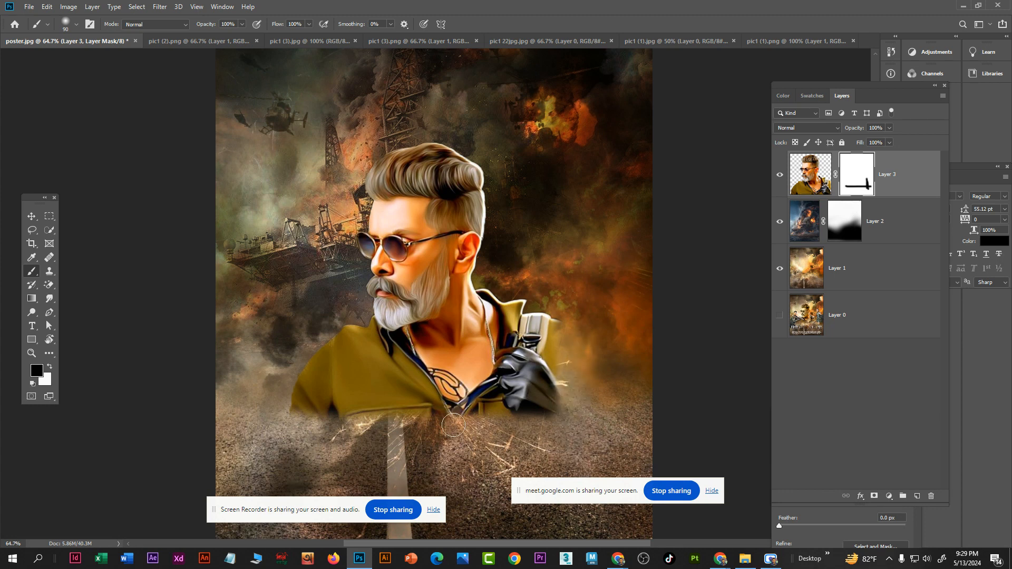
Lower the brush opacity to 51% and soften the man's lower and side edges on Layer 3's mask
{"action": "left_click", "coordinate": [242, 24]}
{"action": "left_click_drag", "start_coordinate": [245, 35], "coordinate": [218, 35]}
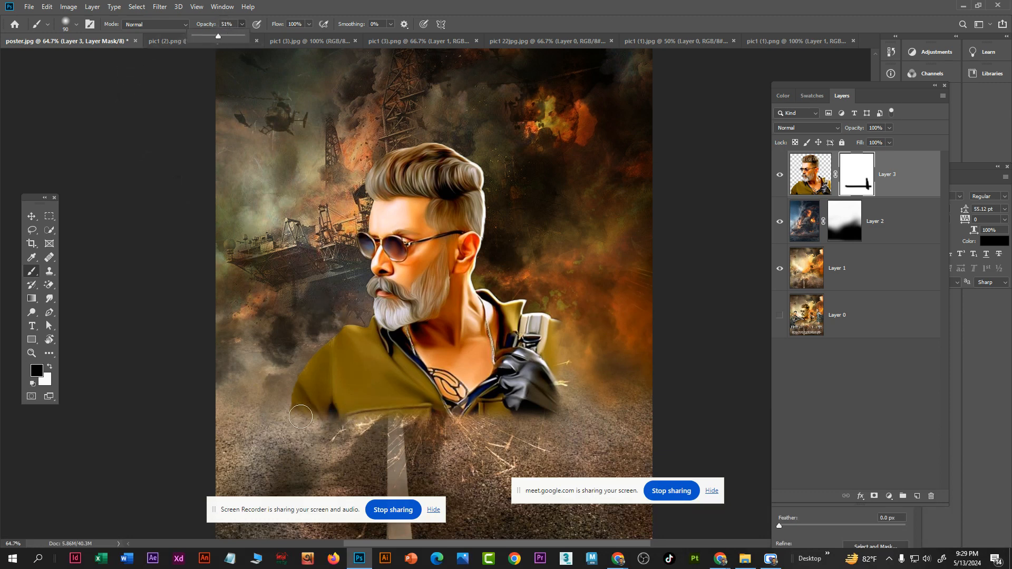
{"action": "mouse_move", "coordinate": [301, 416]}
{"action": "left_mouse_down"}
{"action": "mouse_move", "coordinate": [624, 428]}
{"action": "mouse_move", "coordinate": [454, 412]}
{"action": "mouse_move", "coordinate": [642, 419]}
{"action": "left_mouse_up"}
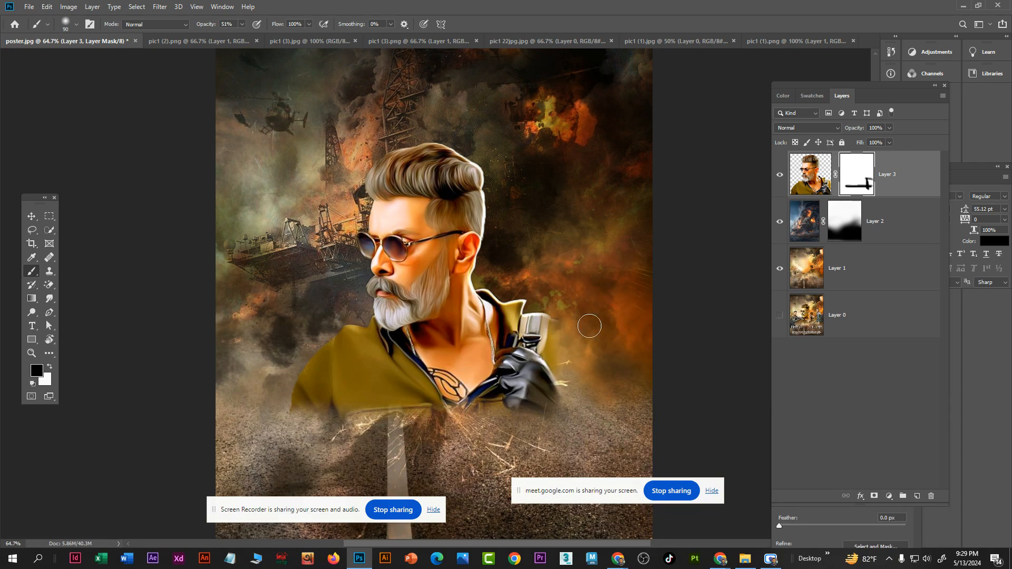
{"action": "left_click_drag", "start_coordinate": [327, 419], "coordinate": [452, 413]}
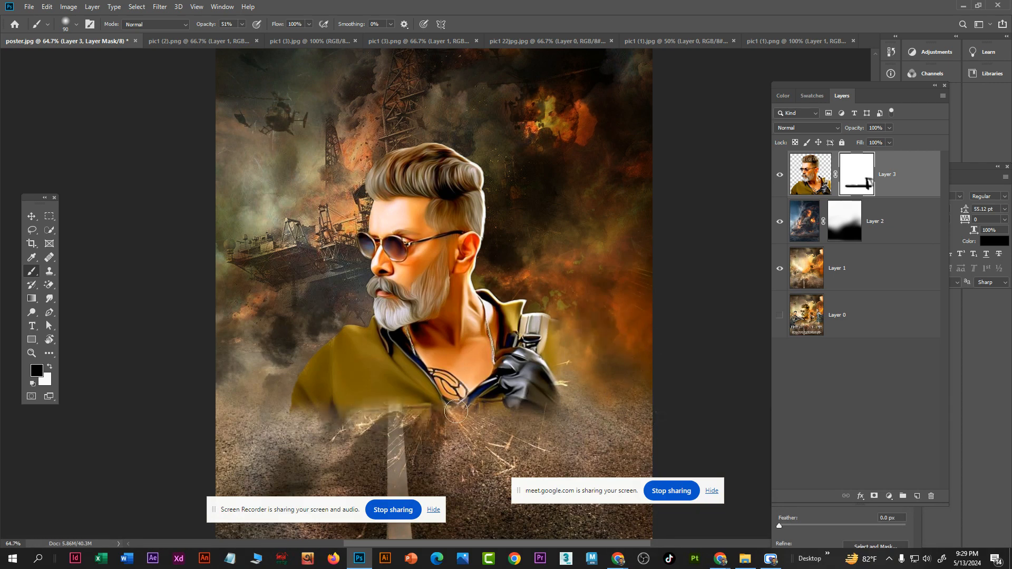
Examine how the bearded man's masked edges blend into the road and explosion background, close up and at full poster size
{"action": "left_click", "coordinate": [32, 216]}
{"action": "scroll", "coordinate": [428, 319], "scroll_direction": "down", "scroll_amount": 1}
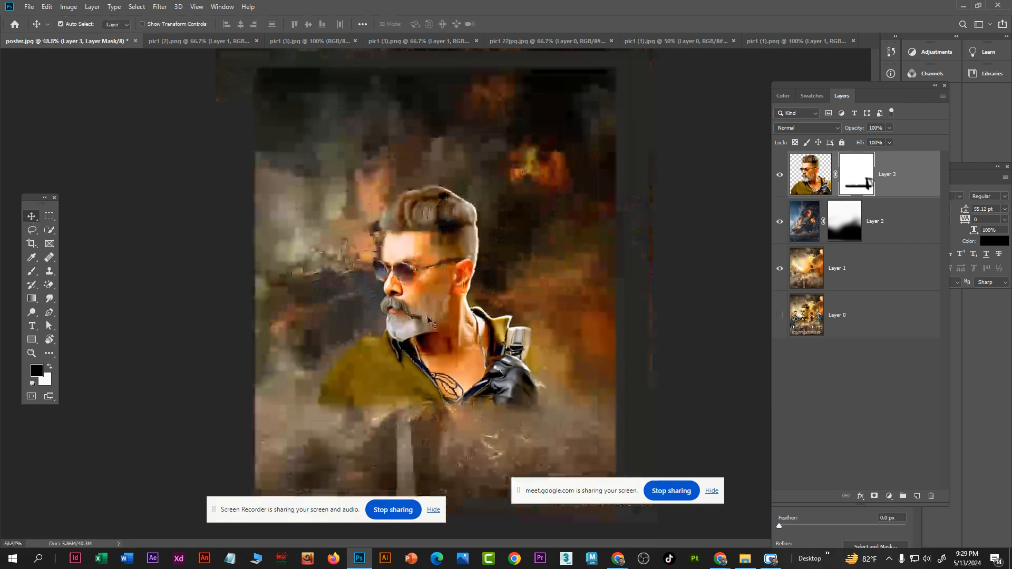
{"action": "scroll", "coordinate": [442, 348], "scroll_direction": "up", "scroll_amount": 2}
{"action": "left_click_drag", "start_coordinate": [458, 364], "coordinate": [457, 364]}
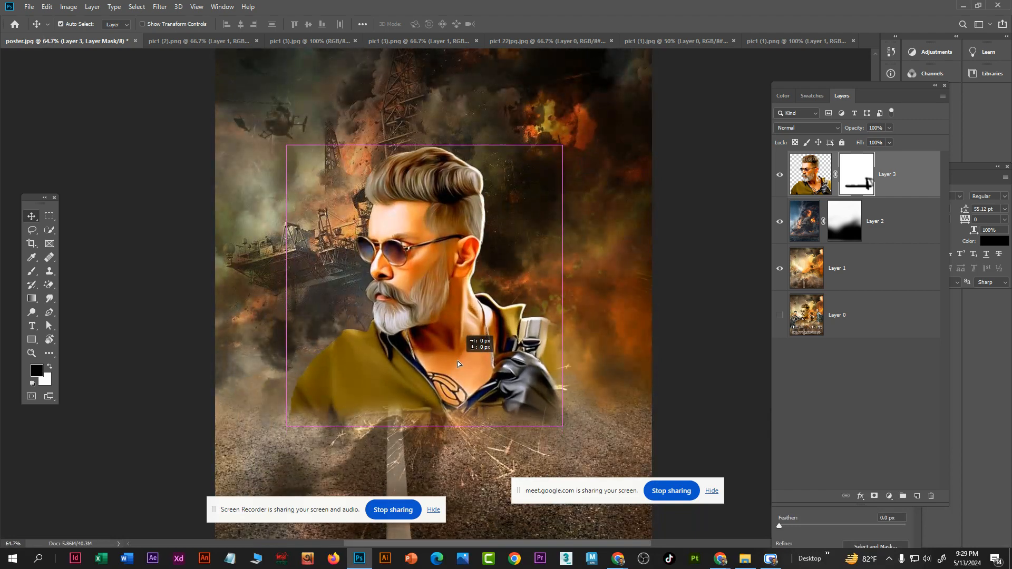
{"action": "scroll", "coordinate": [463, 345], "scroll_direction": "down", "scroll_amount": 7}
{"action": "scroll", "coordinate": [467, 347], "scroll_direction": "up", "scroll_amount": 6}
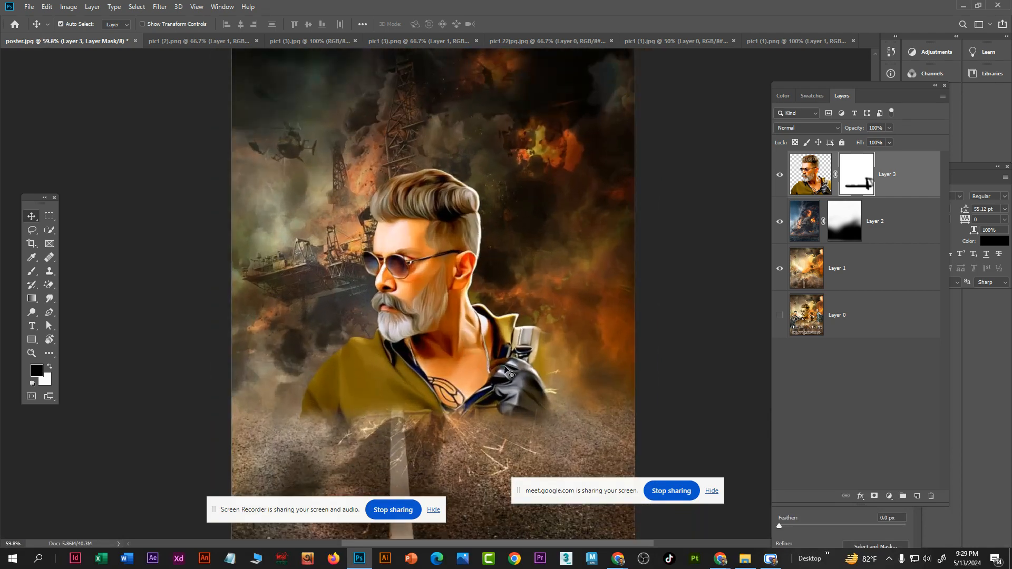
{"action": "scroll", "coordinate": [332, 259], "scroll_direction": "up", "scroll_amount": 1}
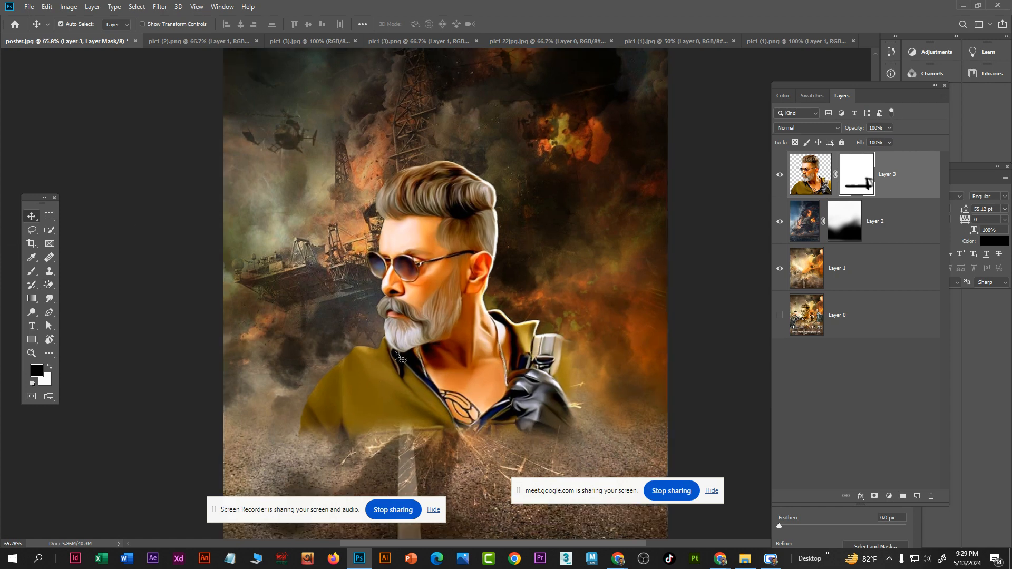
{"action": "scroll", "coordinate": [437, 291], "scroll_direction": "down", "scroll_amount": 4}
{"action": "scroll", "coordinate": [438, 315], "scroll_direction": "up", "scroll_amount": 4}
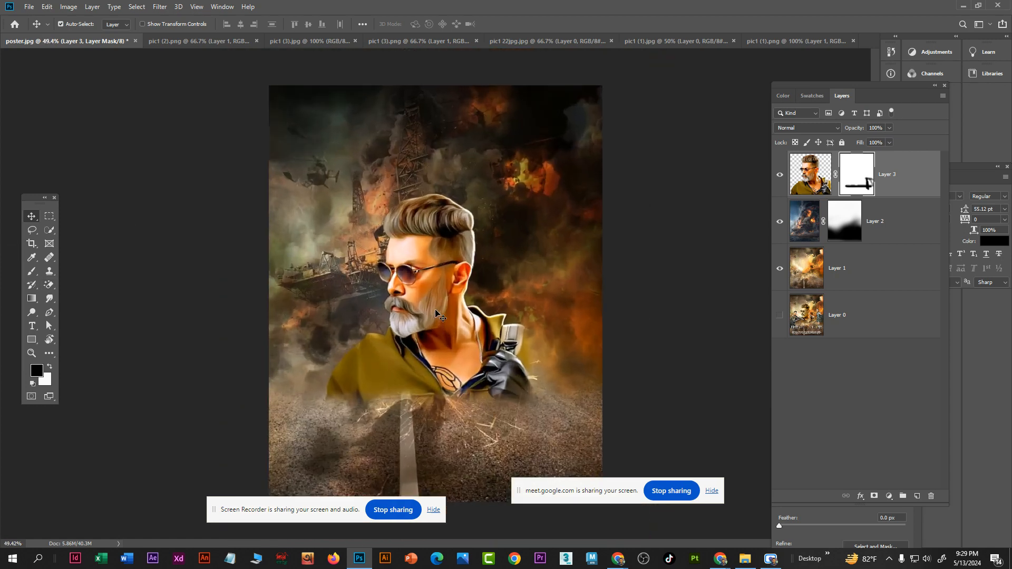
Preview blend modes on the bearded man's Layer 3 image and set it to Lighter Color
{"action": "left_click", "coordinate": [816, 182]}
{"action": "left_click", "coordinate": [806, 127]}
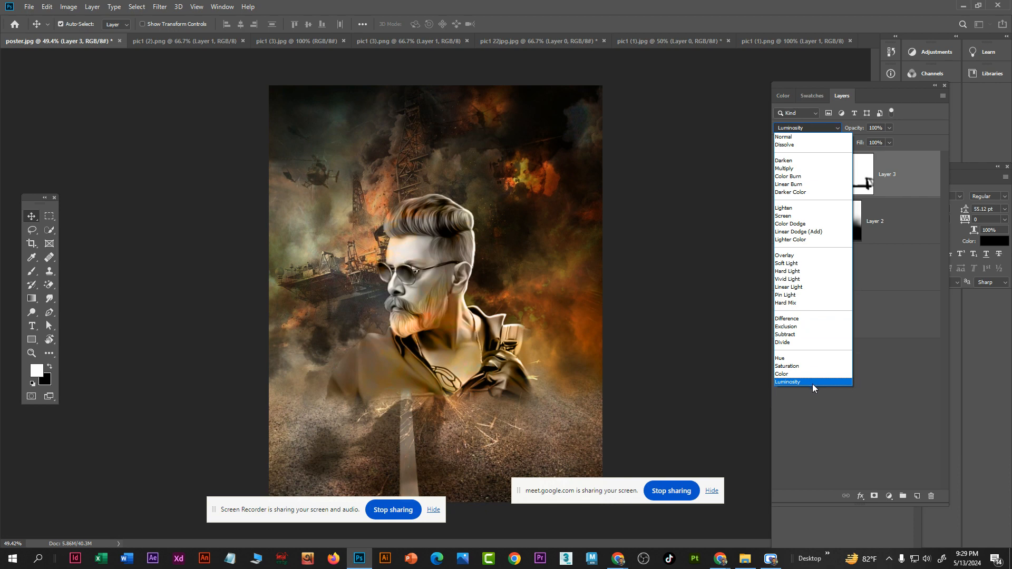
{"action": "left_click", "coordinate": [798, 240]}
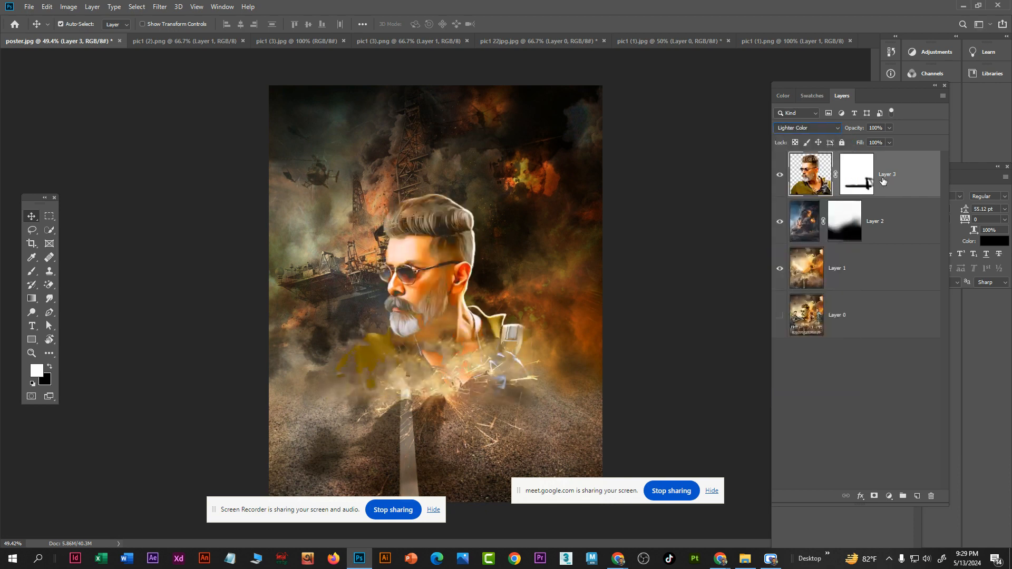
Duplicate Layer 3 and set the copy's blend mode to Linear Light
{"action": "left_click_drag", "start_coordinate": [814, 185], "coordinate": [816, 189]}
{"action": "left_click", "coordinate": [815, 133]}
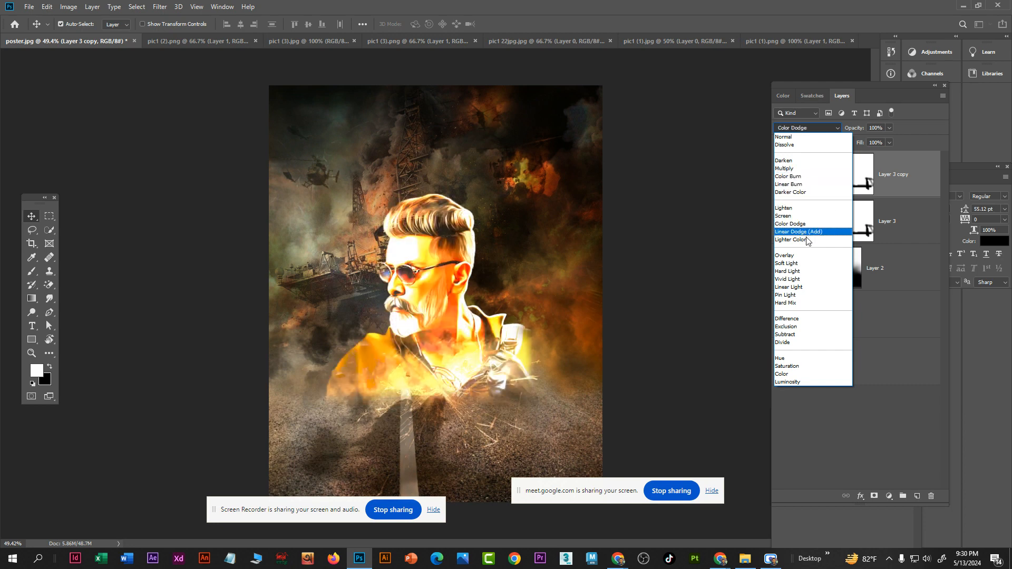
{"action": "left_click", "coordinate": [808, 294]}
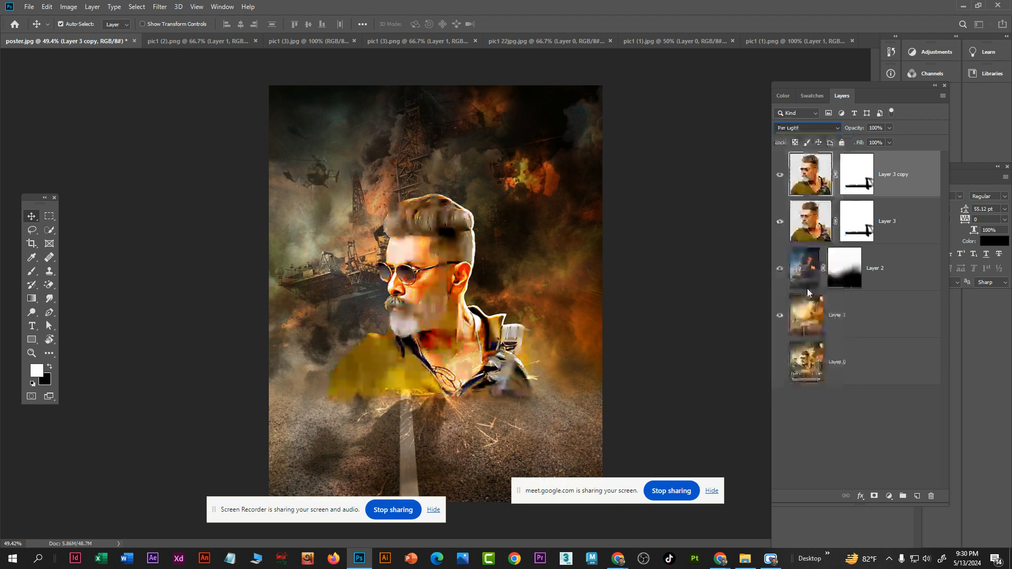
Hide Layer 3 copy, preview other blend modes on Layer 3, and choose Lighter Color again
{"action": "left_click", "coordinate": [779, 197]}
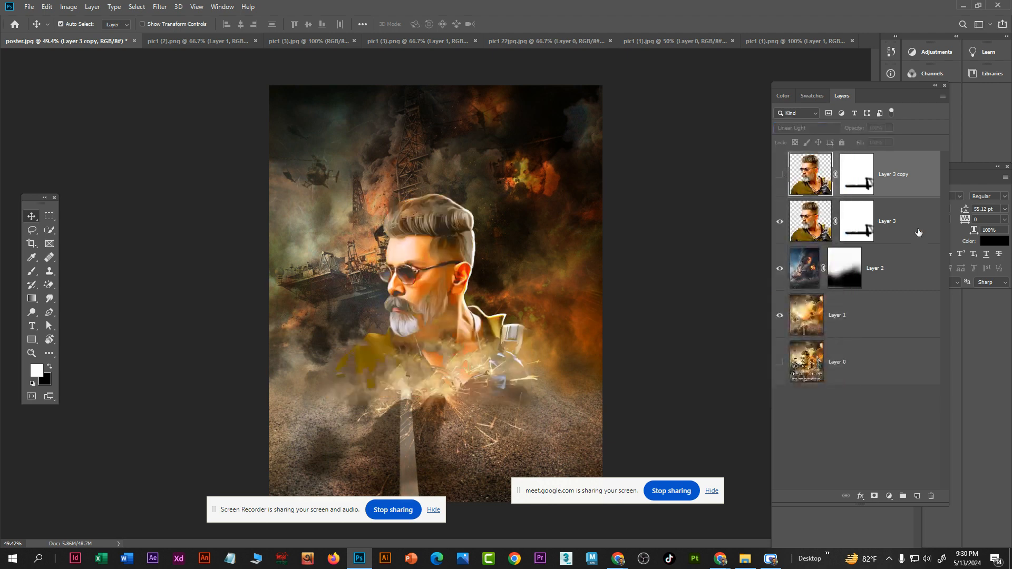
{"action": "left_click", "coordinate": [905, 235]}
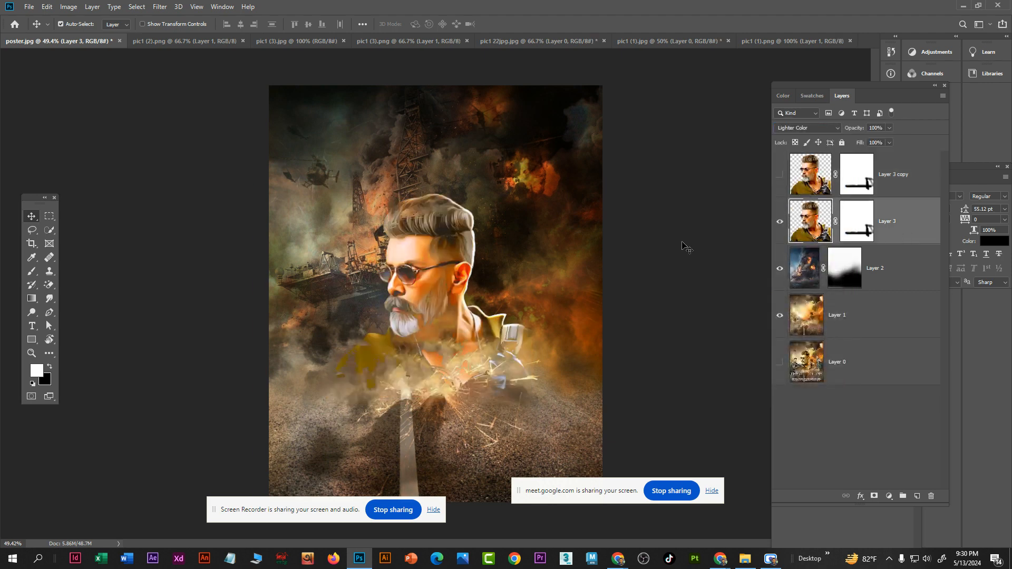
{"action": "left_click", "coordinate": [819, 131]}
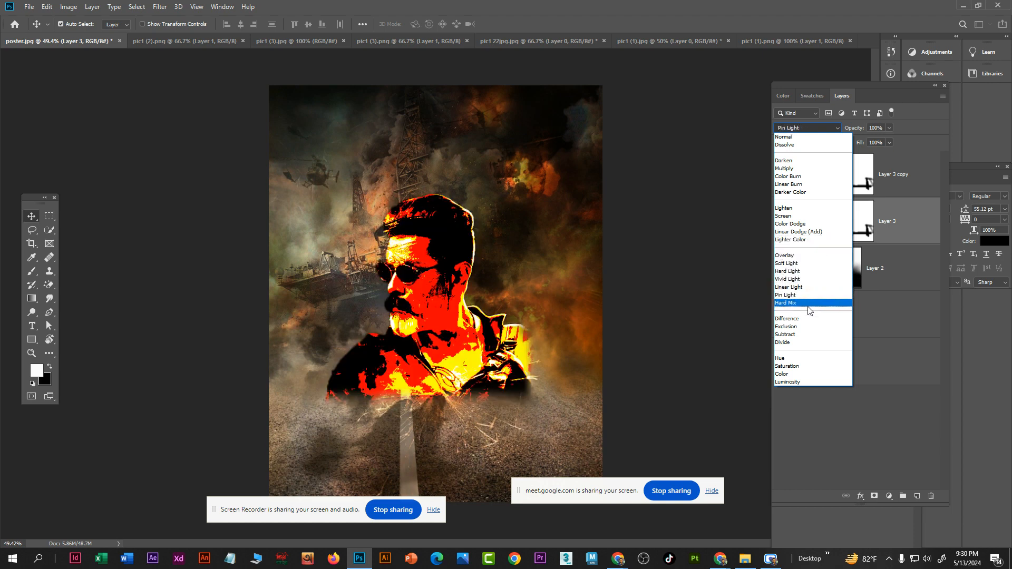
{"action": "left_click", "coordinate": [793, 240]}
Show Layer 3 copy and set its blend mode to Darker Color
{"action": "left_click", "coordinate": [895, 174]}
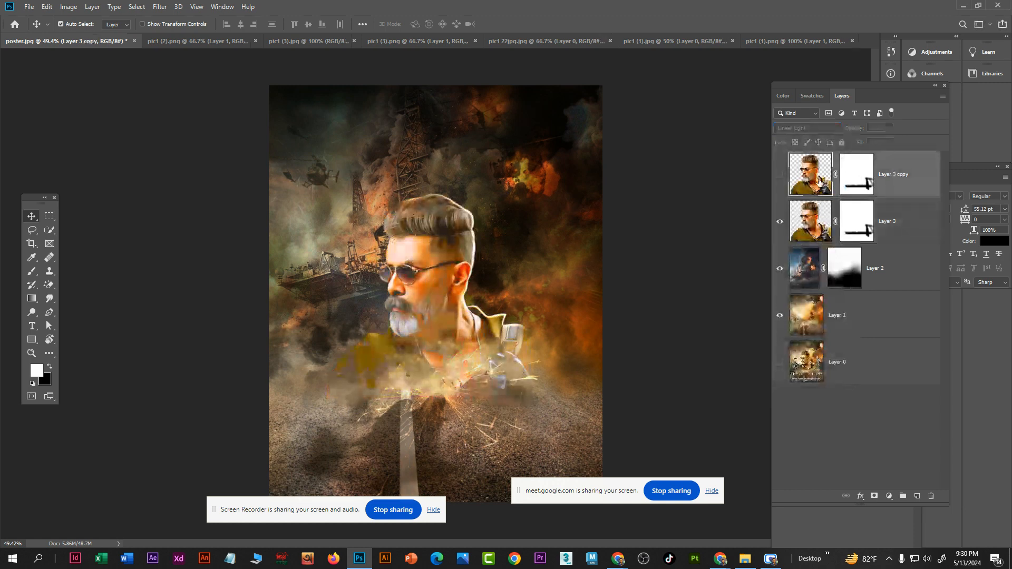
{"action": "left_click", "coordinate": [780, 174]}
{"action": "left_click", "coordinate": [834, 129]}
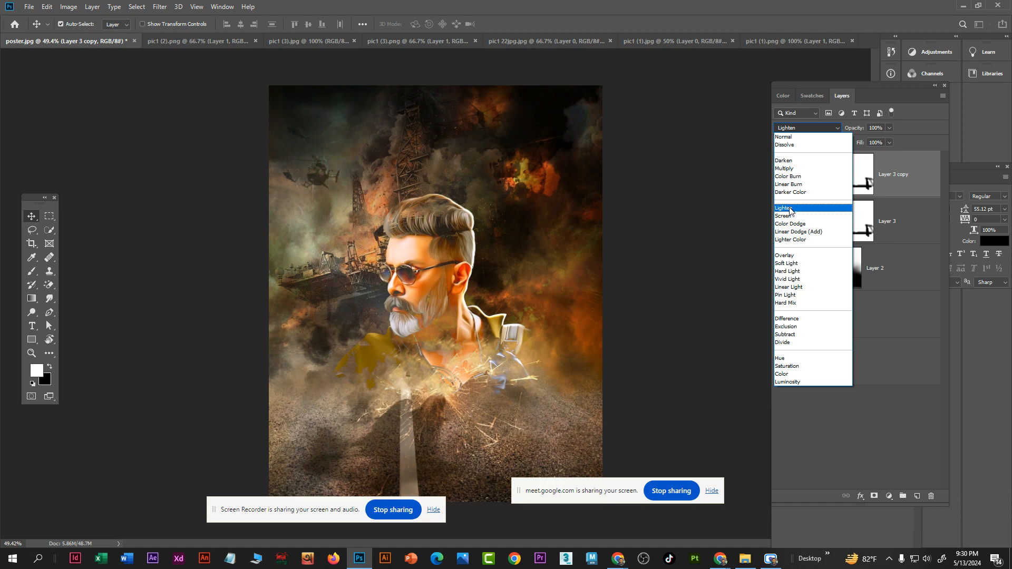
{"action": "left_click", "coordinate": [795, 193]}
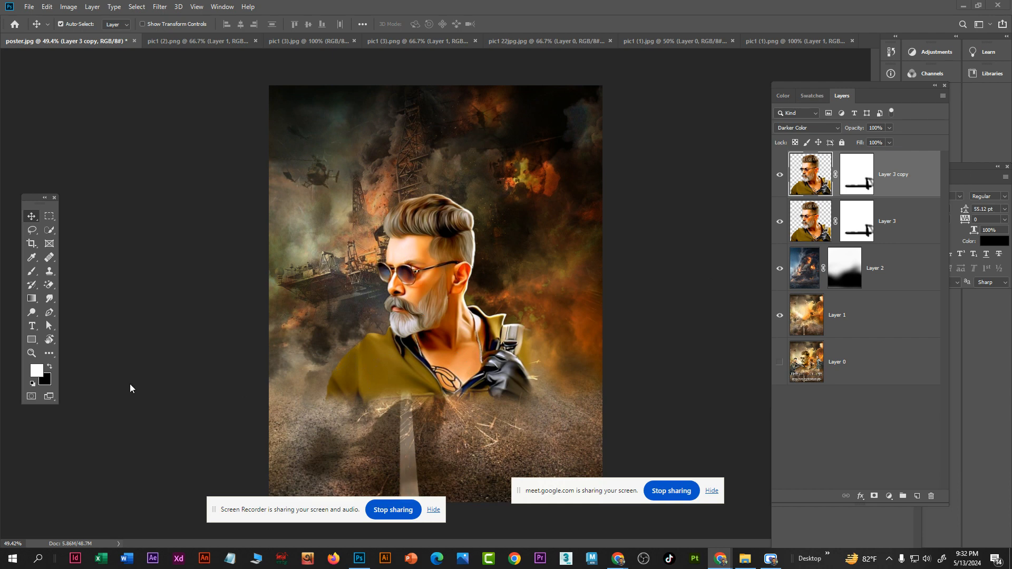
Compare the bearded man with and without Layer 3 copy, and set the copy's blend mode to Soft Light
{"action": "left_click", "coordinate": [430, 310]}
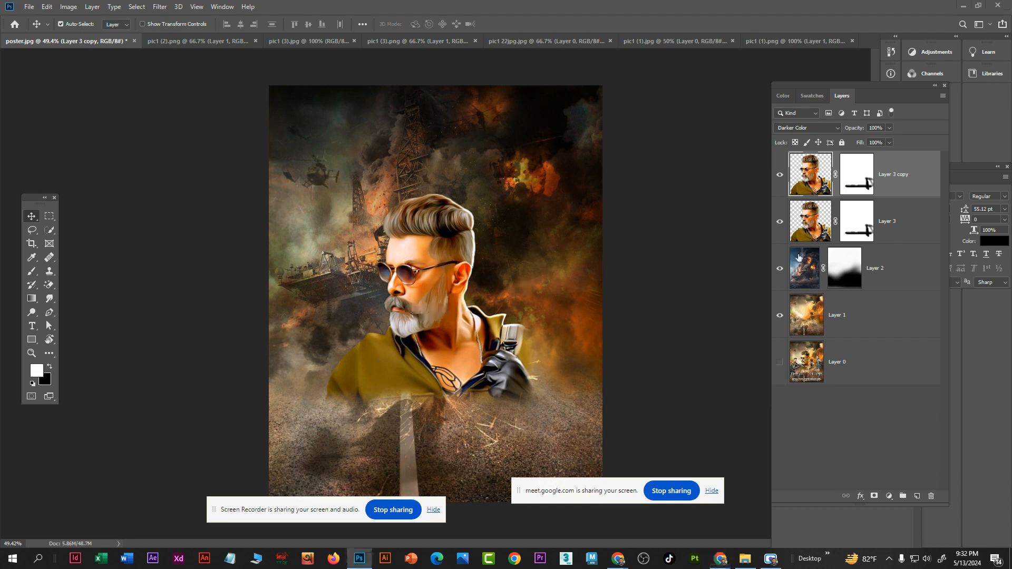
{"action": "scroll", "coordinate": [451, 327], "scroll_direction": "up", "scroll_amount": 3}
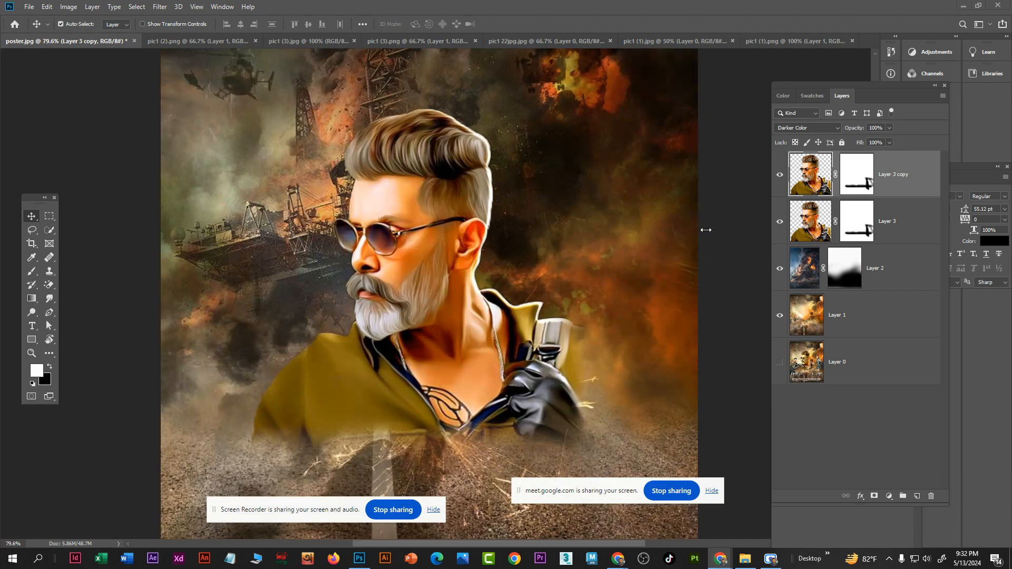
{"action": "left_click", "coordinate": [434, 253]}
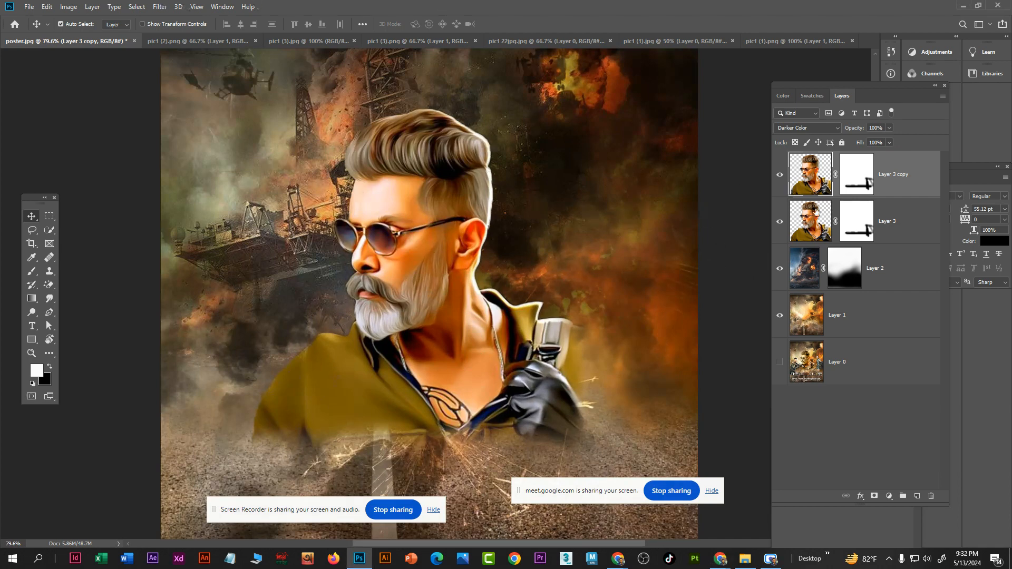
{"action": "left_click", "coordinate": [781, 175]}
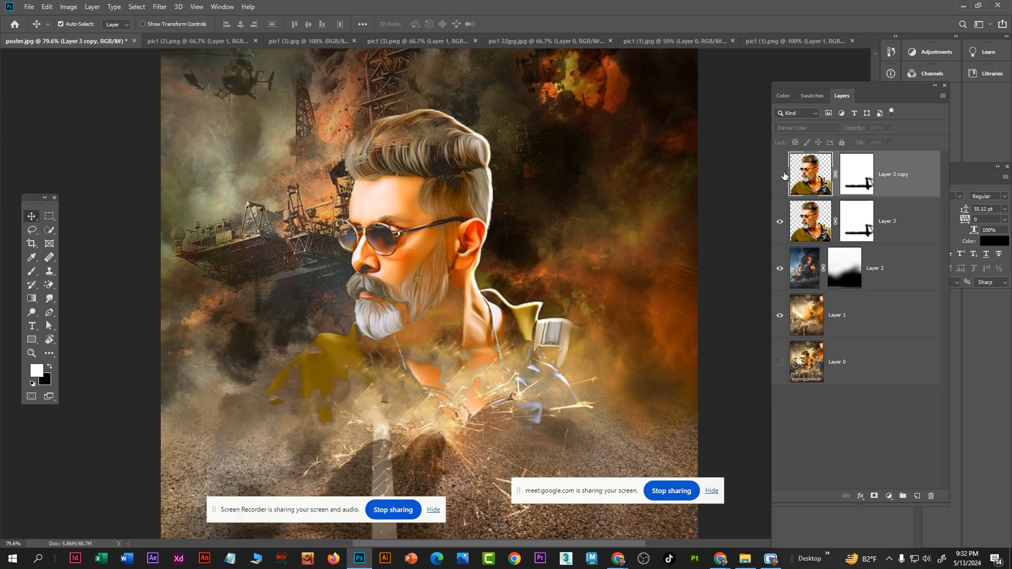
{"action": "left_click", "coordinate": [781, 175]}
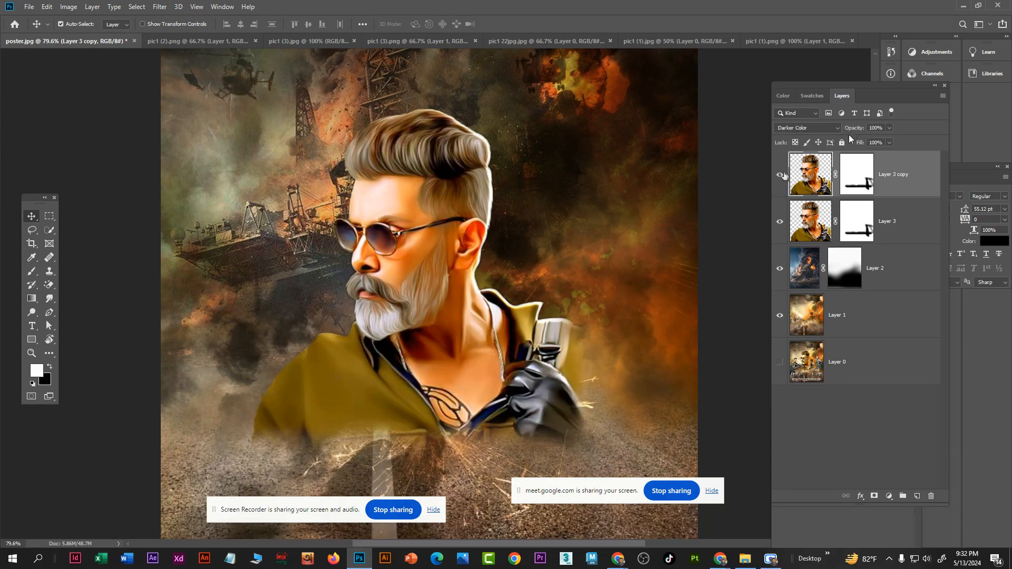
{"action": "left_click", "coordinate": [817, 129]}
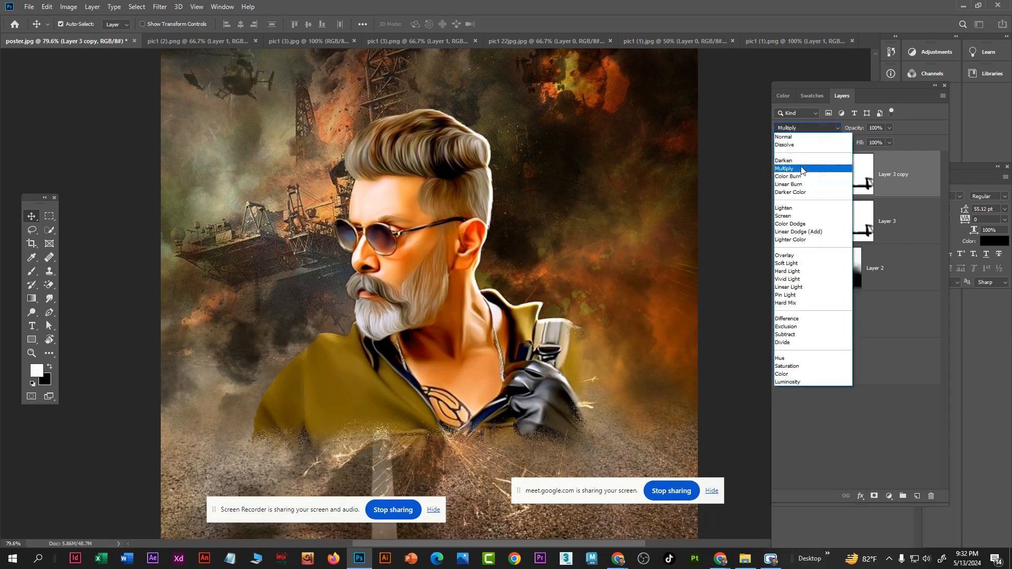
{"action": "left_click", "coordinate": [816, 263]}
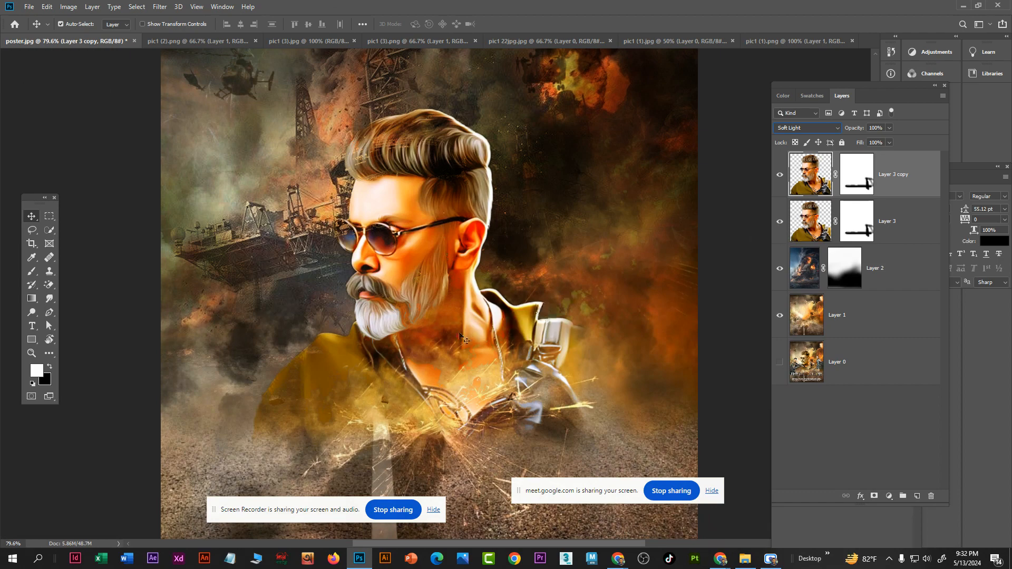
{"action": "scroll", "coordinate": [462, 338], "scroll_direction": "down", "scroll_amount": 5}
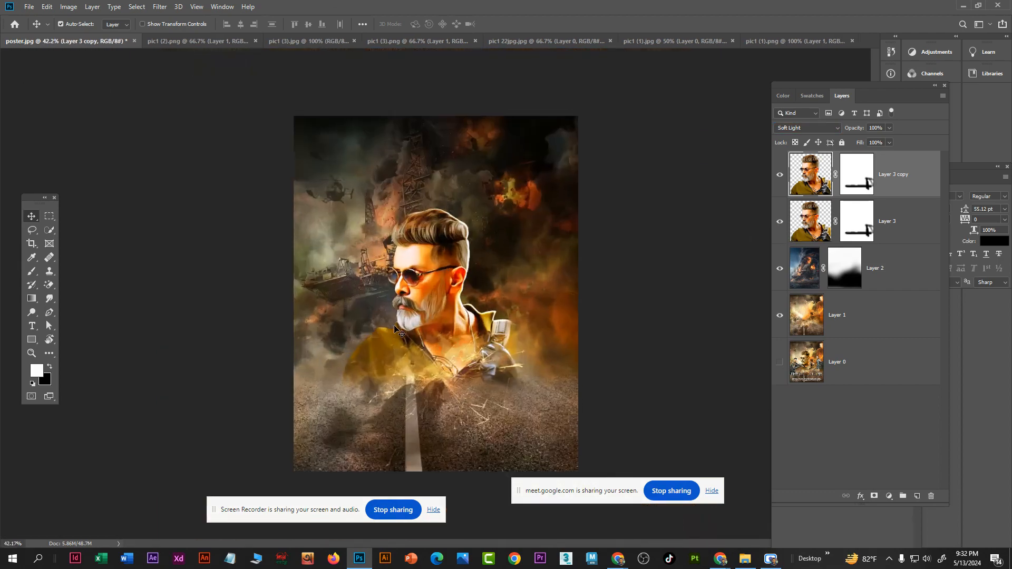
{"action": "scroll", "coordinate": [396, 330], "scroll_direction": "up", "scroll_amount": 3}
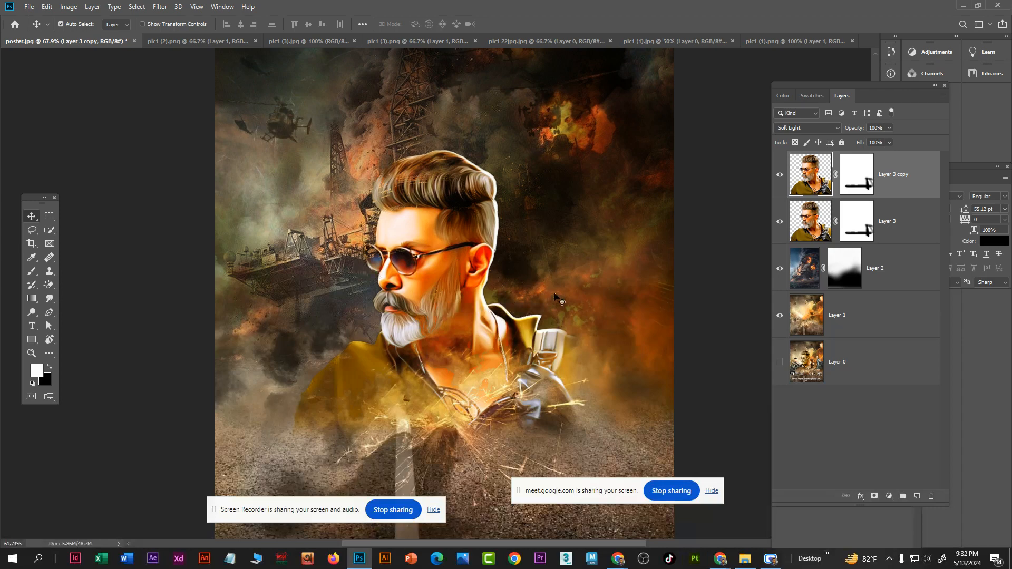
{"action": "scroll", "coordinate": [555, 298], "scroll_direction": "down", "scroll_amount": 9}
{"action": "scroll", "coordinate": [449, 293], "scroll_direction": "up", "scroll_amount": 4}
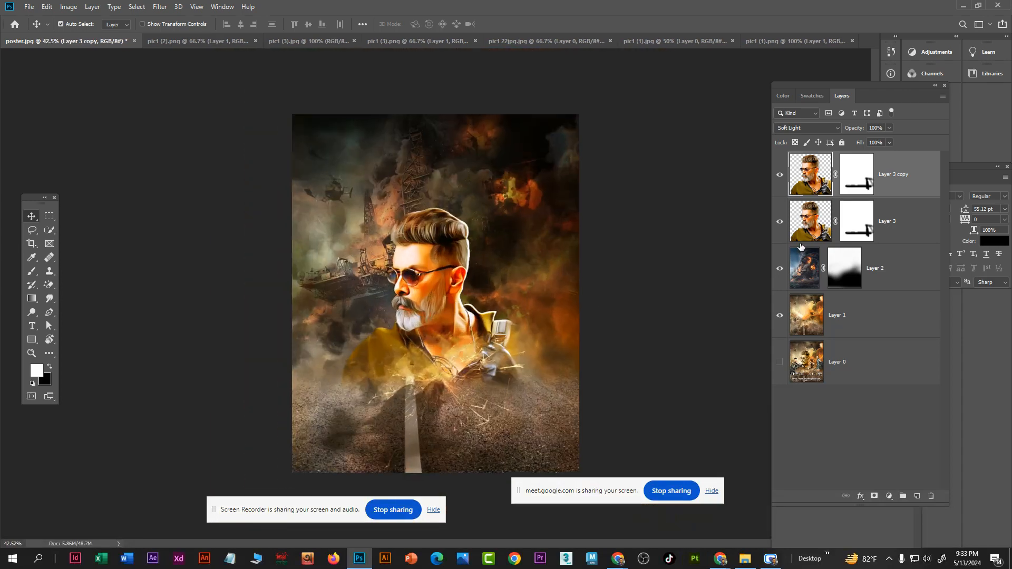
Close the used background images pic1 22jpg.jpg and pic1 (1).jpg without saving their changes
{"action": "left_click", "coordinate": [334, 41]}
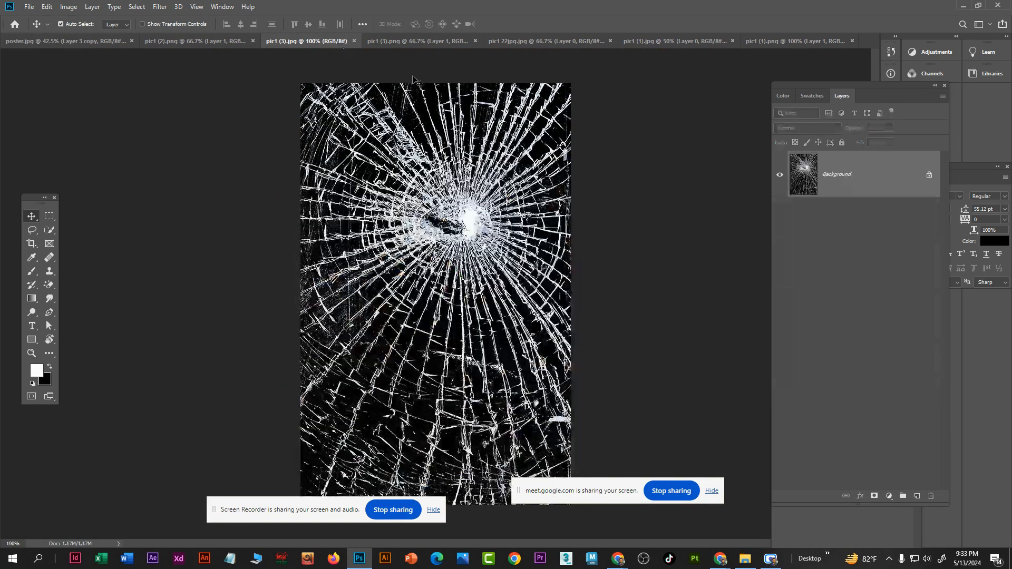
{"action": "left_click", "coordinate": [414, 40]}
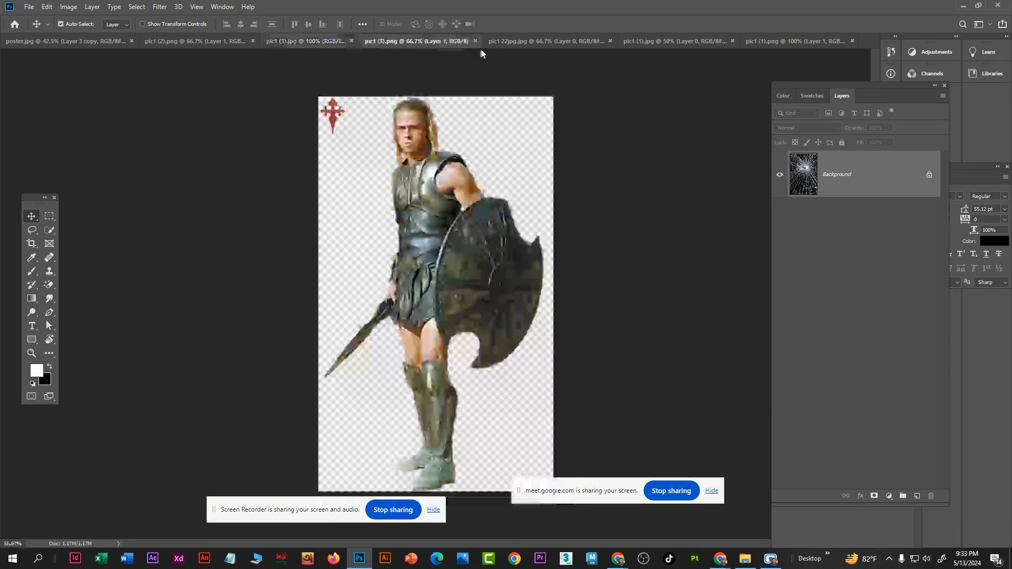
{"action": "left_click", "coordinate": [531, 45]}
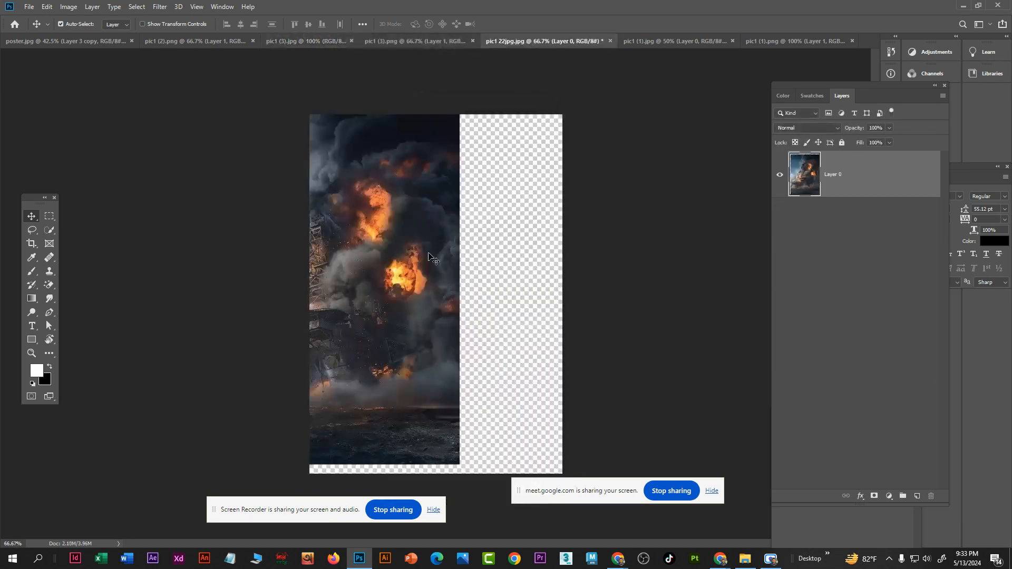
{"action": "left_click", "coordinate": [610, 41]}
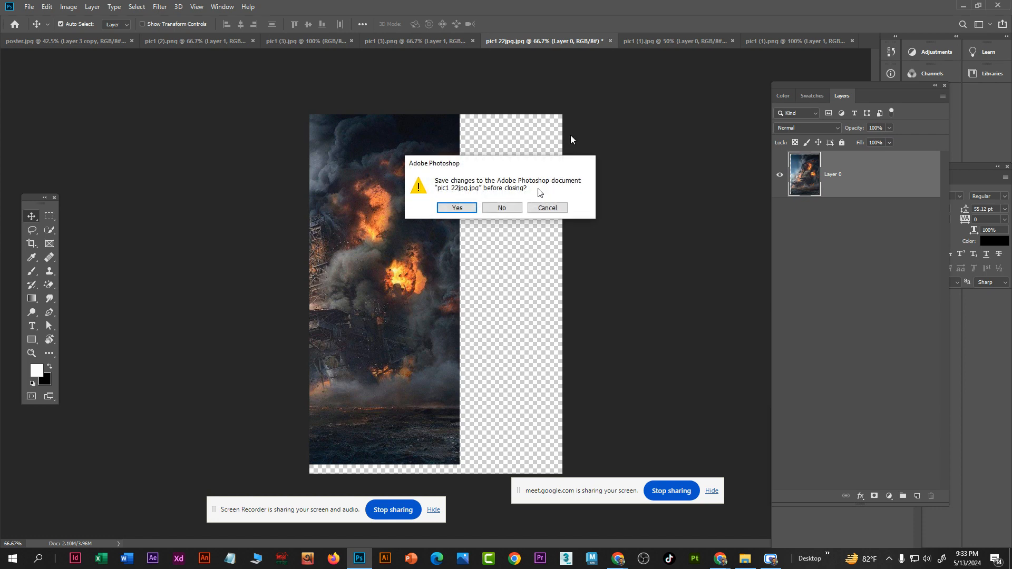
{"action": "left_click", "coordinate": [501, 207]}
{"action": "left_click", "coordinate": [551, 42]}
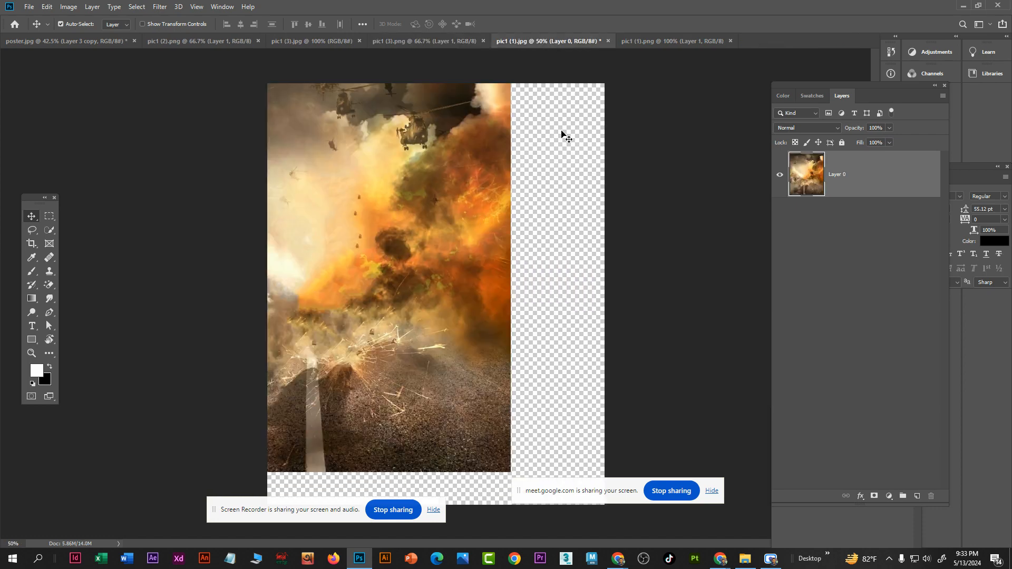
{"action": "left_click", "coordinate": [608, 41]}
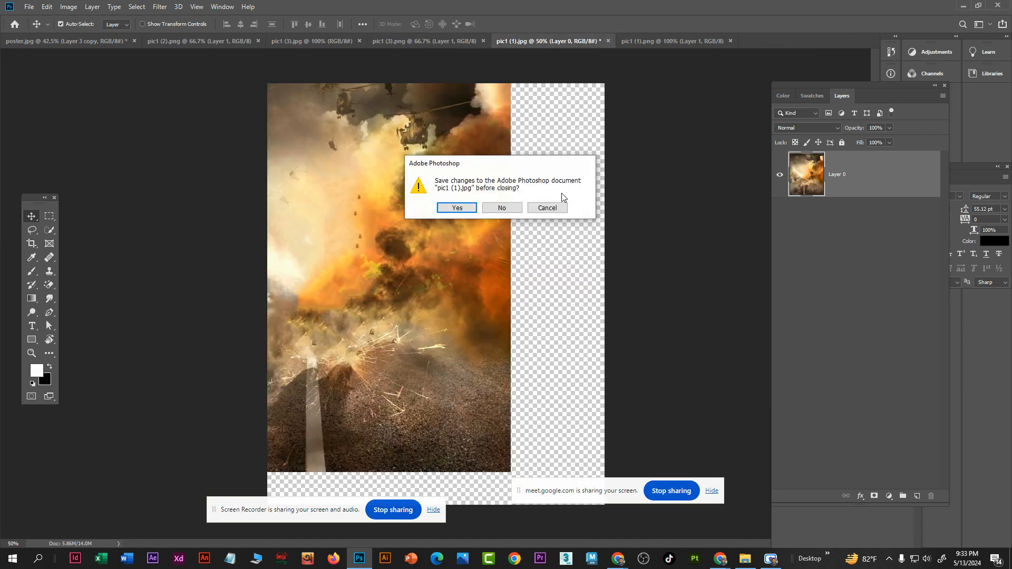
{"action": "left_click", "coordinate": [502, 207]}
Bring the man with the rifle from pic1 (2).png into poster.jpg and place him in the lower-left part of the poster
{"action": "left_click", "coordinate": [533, 40]}
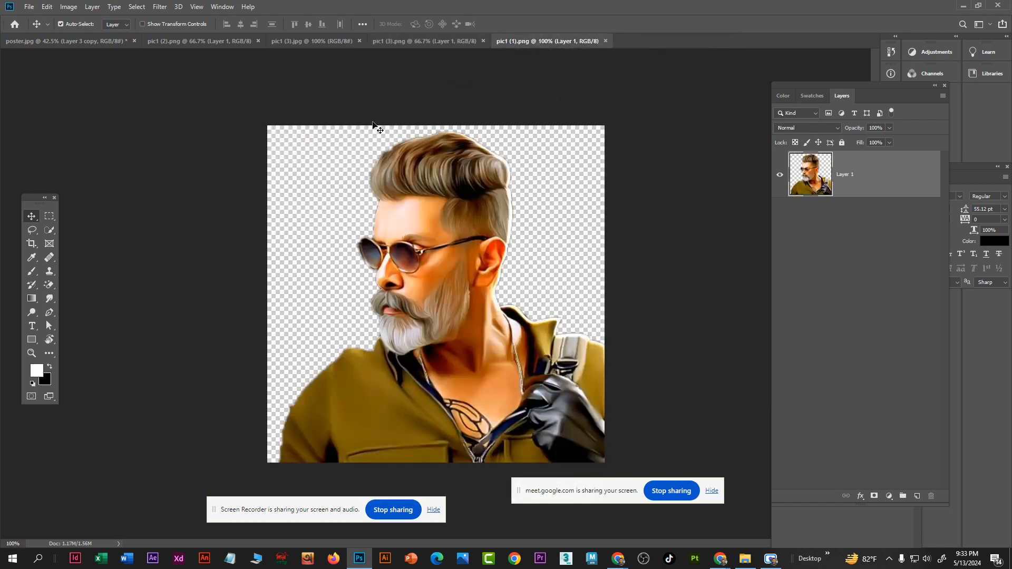
{"action": "left_click", "coordinate": [280, 44]}
{"action": "left_click", "coordinate": [204, 40]}
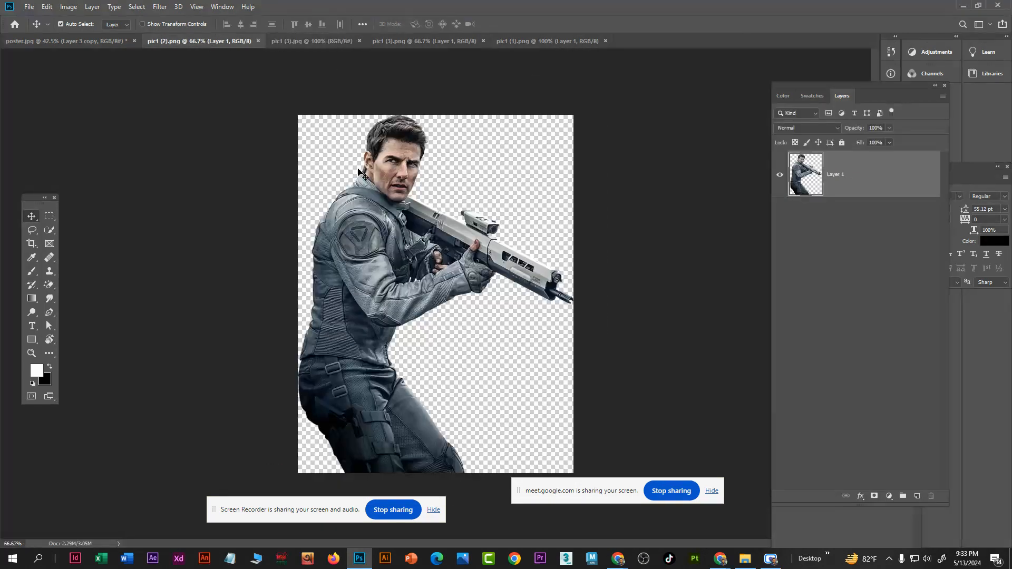
{"action": "left_click_drag", "start_coordinate": [328, 200], "coordinate": [337, 360]}
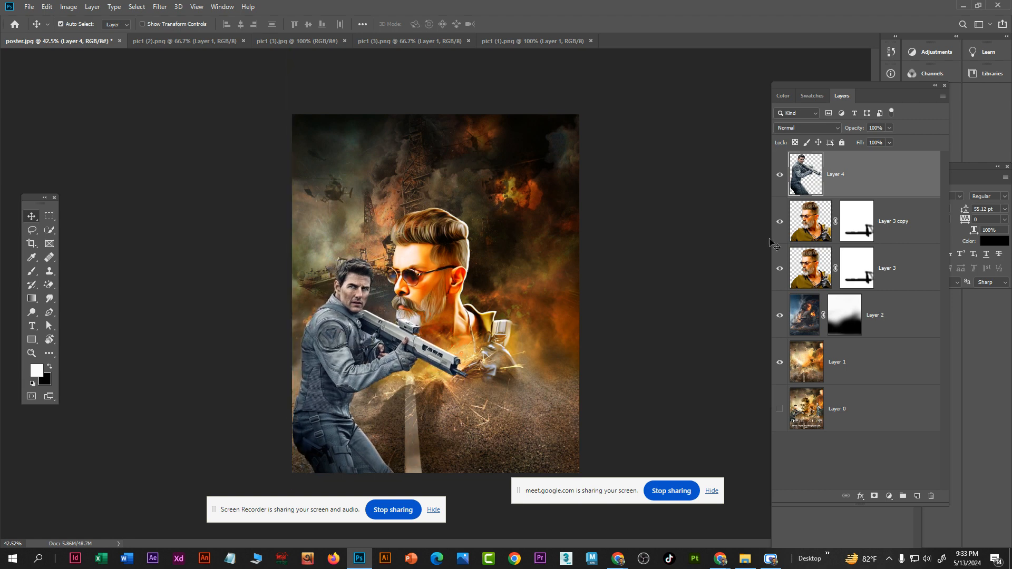
Add a layer mask to the rifleman's Layer 4 and fade his legs into the road with a black 300 px brush at 51% opacity
{"action": "left_click", "coordinate": [874, 496]}
{"action": "key", "text": "b"}
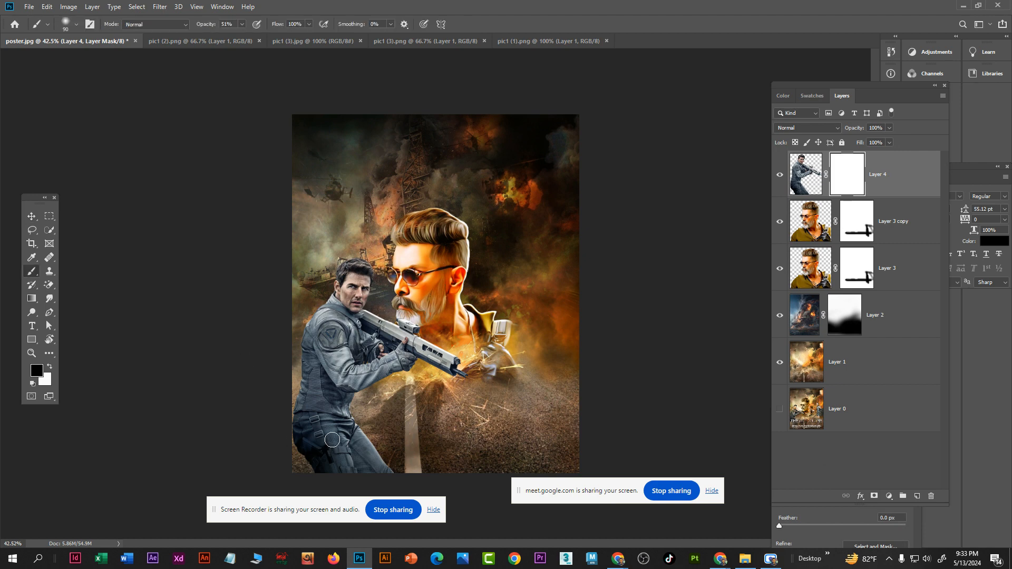
{"action": "key", "text": "bracketright"}
{"action": "key", "text": "bracketright"}
{"action": "key", "text": "bracketright"}
{"action": "key", "text": "bracketright"}
{"action": "key", "text": "bracketright"}
{"action": "key", "text": "bracketright"}
{"action": "key", "text": "bracketright"}
{"action": "key", "text": "bracketright"}
{"action": "key", "text": "bracketright"}
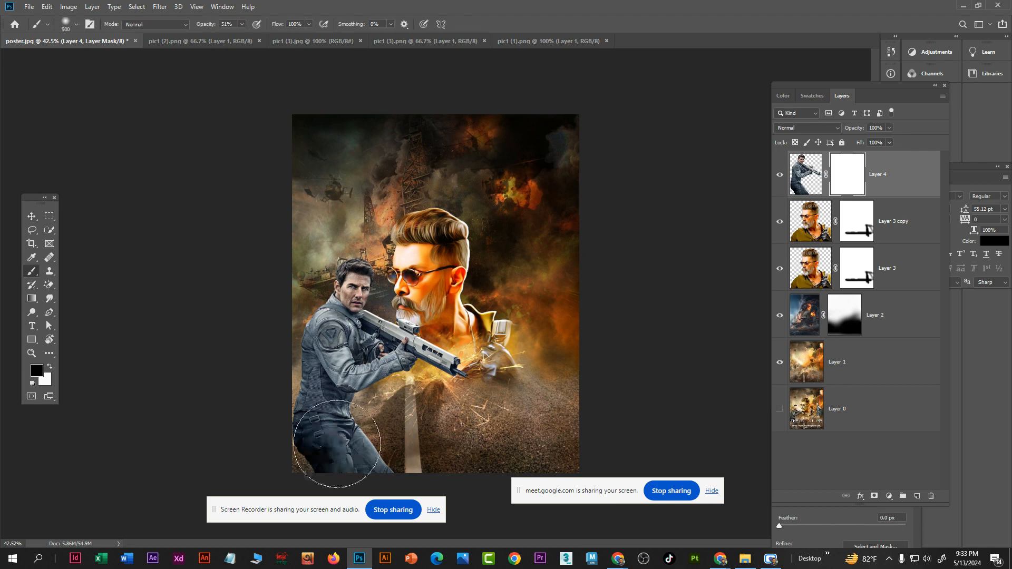
{"action": "key", "text": "bracketleft"}
{"action": "key", "text": "bracketleft"}
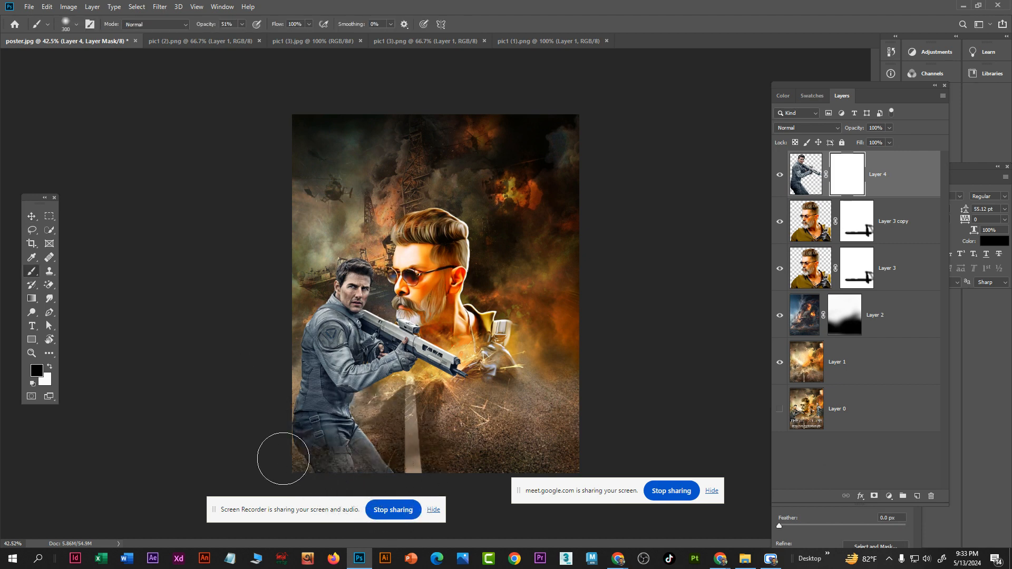
{"action": "mouse_move", "coordinate": [282, 469]}
{"action": "left_mouse_down"}
{"action": "mouse_move", "coordinate": [449, 471]}
{"action": "mouse_move", "coordinate": [393, 468]}
{"action": "mouse_move", "coordinate": [432, 470]}
{"action": "left_mouse_up"}
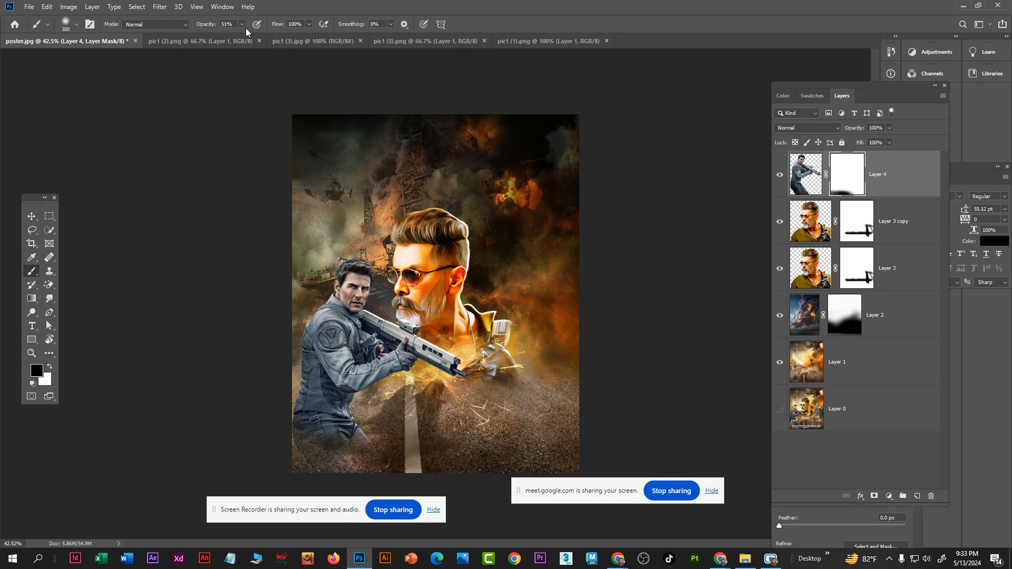
{"action": "mouse_move", "coordinate": [383, 416]}
{"action": "left_mouse_down"}
{"action": "mouse_move", "coordinate": [344, 438]}
{"action": "mouse_move", "coordinate": [375, 442]}
{"action": "mouse_move", "coordinate": [294, 425]}
{"action": "mouse_move", "coordinate": [385, 431]}
{"action": "left_mouse_up"}
{"action": "left_click", "coordinate": [32, 216]}
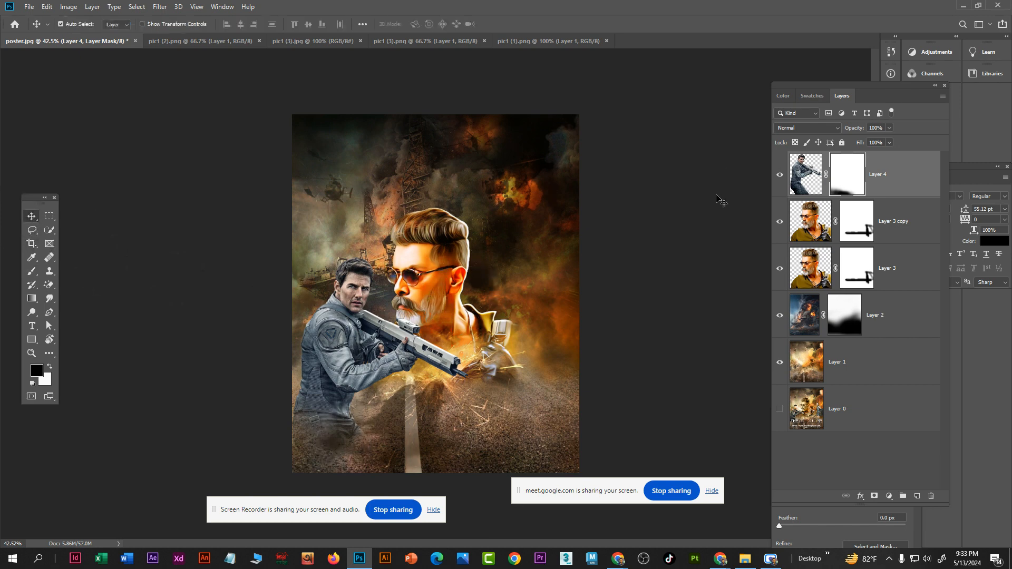
{"action": "left_click", "coordinate": [812, 174]}
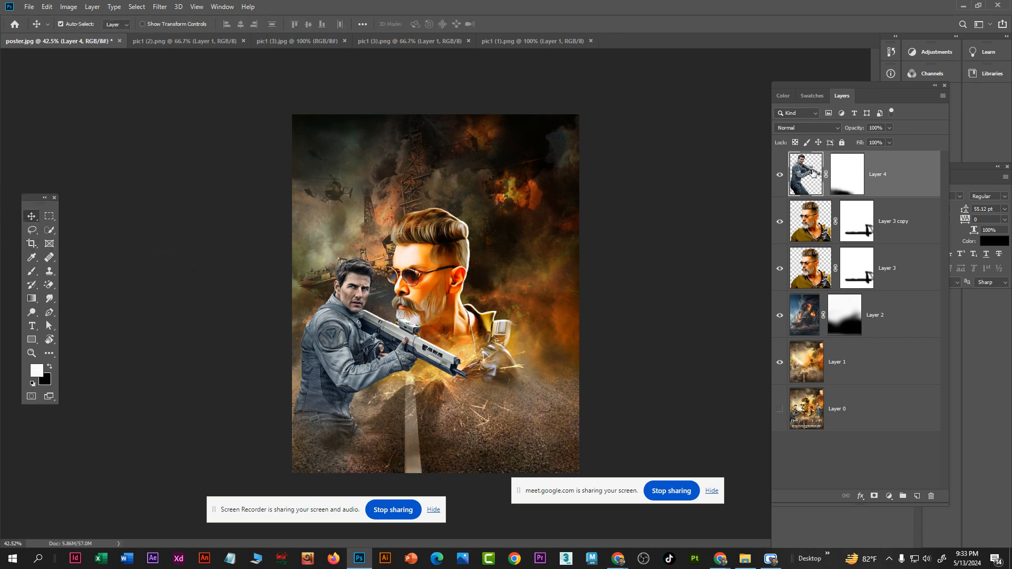
{"action": "left_click", "coordinate": [833, 129]}
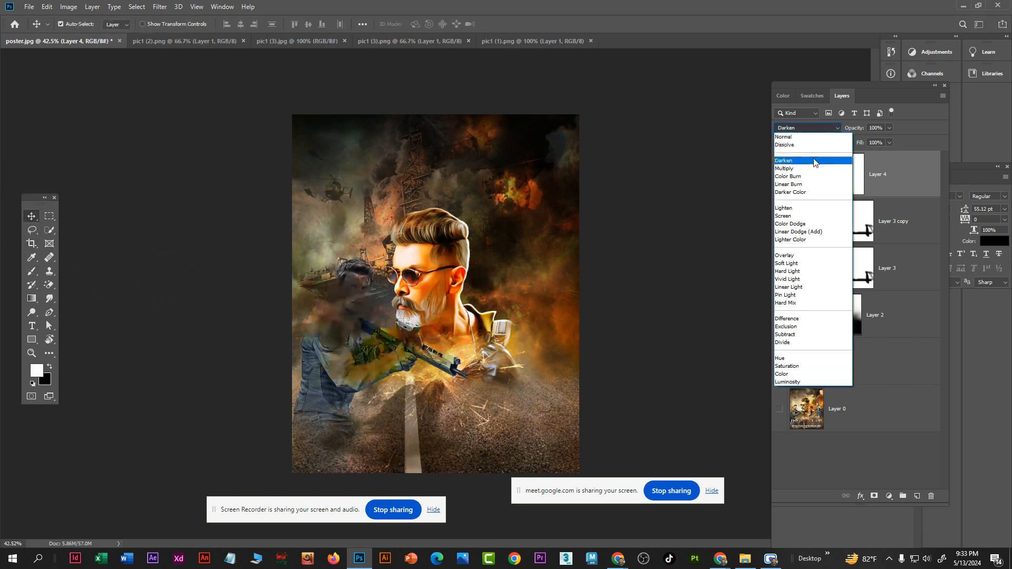
{"action": "left_click", "coordinate": [812, 137]}
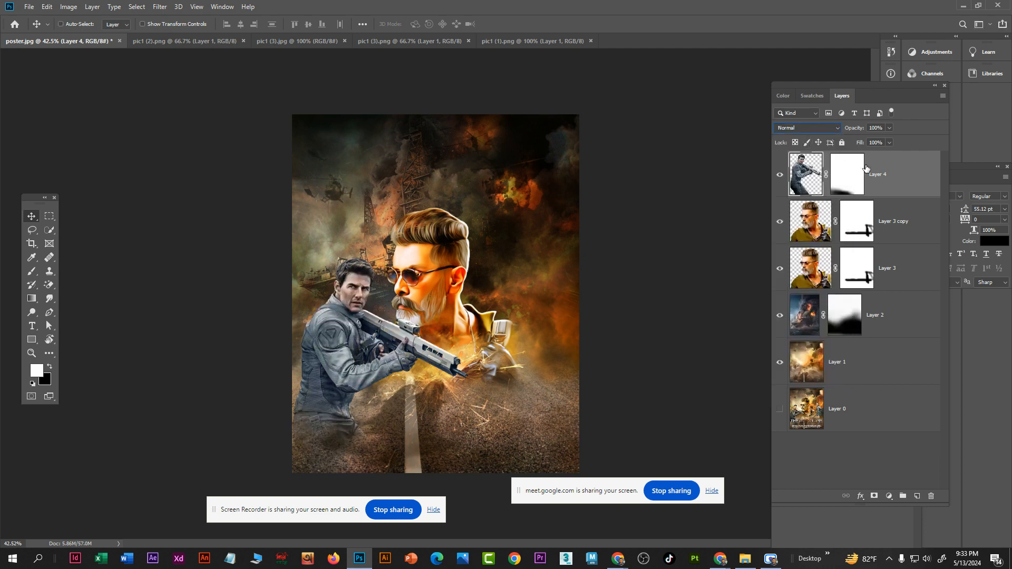
Duplicate Layer 4, hide the copy, and set the original Layer 4's blend mode to Hard Light
{"action": "key", "text": "ctrl+j"}
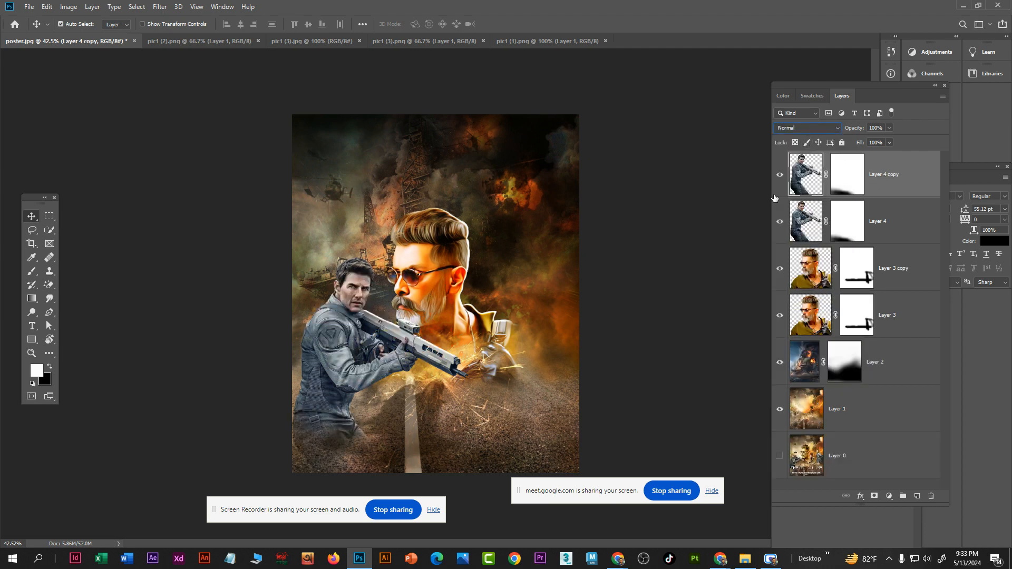
{"action": "left_click", "coordinate": [812, 223]}
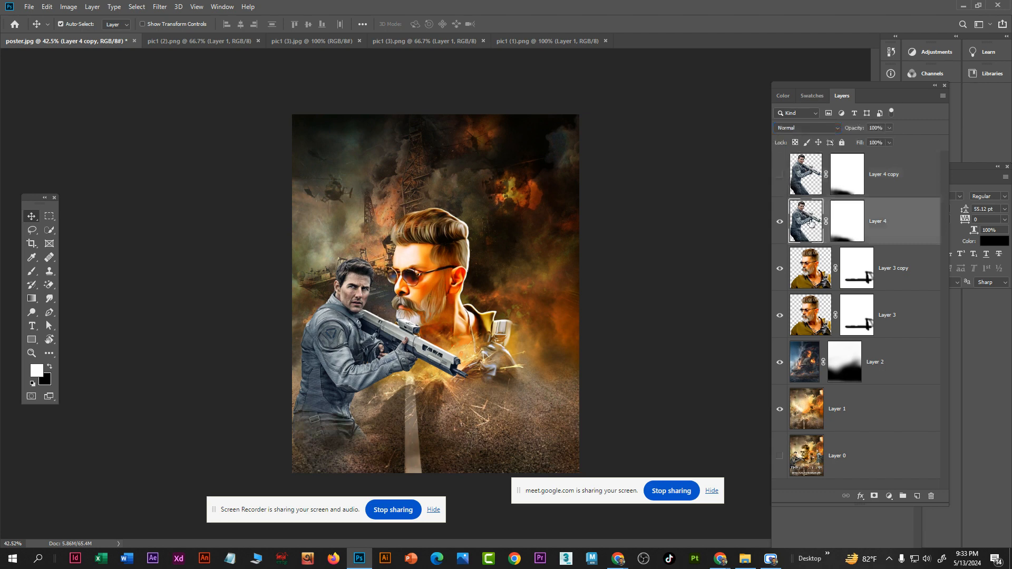
{"action": "left_click", "coordinate": [806, 128]}
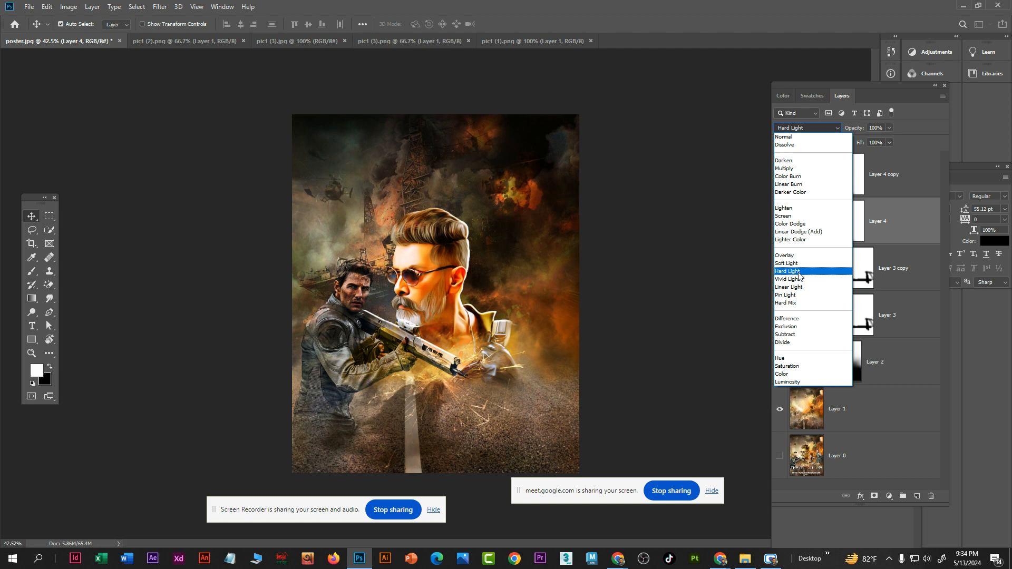
{"action": "left_click", "coordinate": [798, 275]}
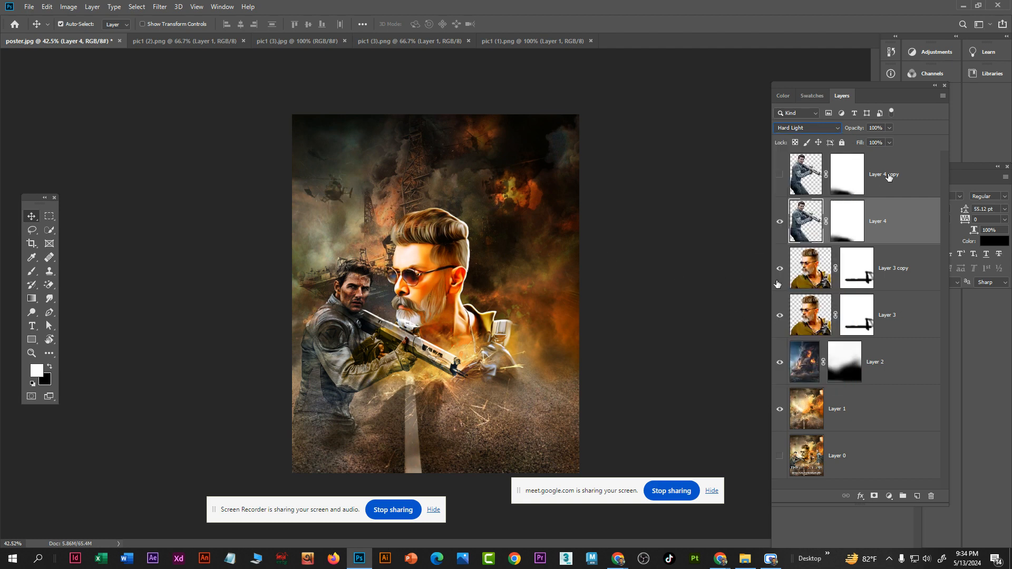
Show Layer 4 copy, set its blend mode to Hard Light, and hide it again for comparison
{"action": "left_click", "coordinate": [799, 182]}
{"action": "left_click", "coordinate": [780, 175]}
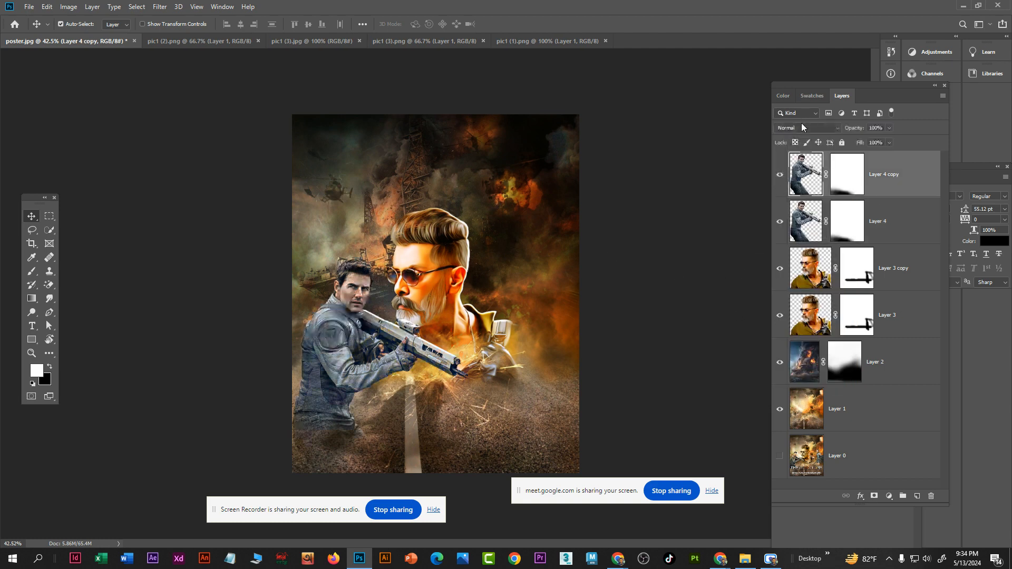
{"action": "left_click", "coordinate": [801, 126]}
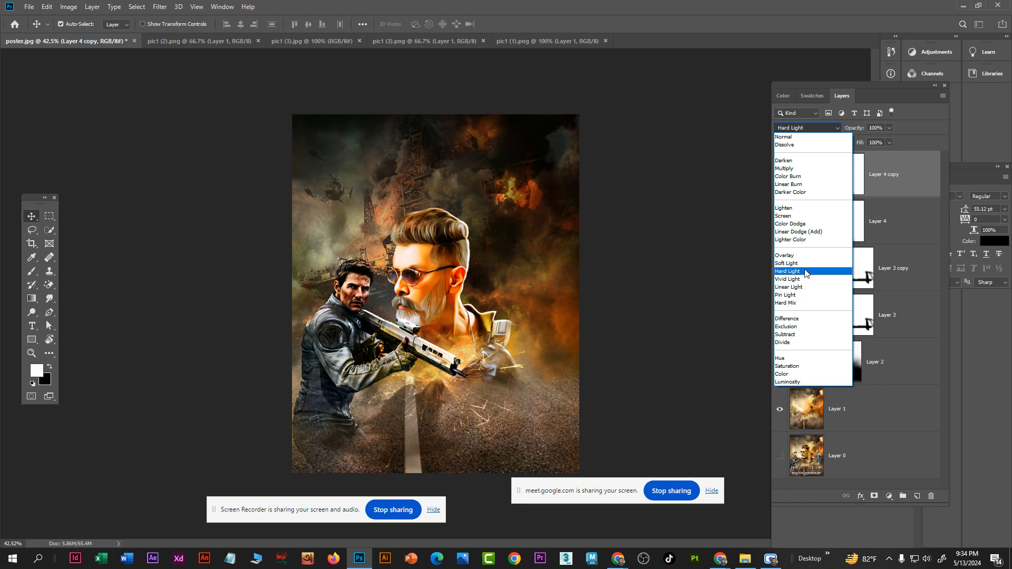
{"action": "left_click", "coordinate": [790, 271]}
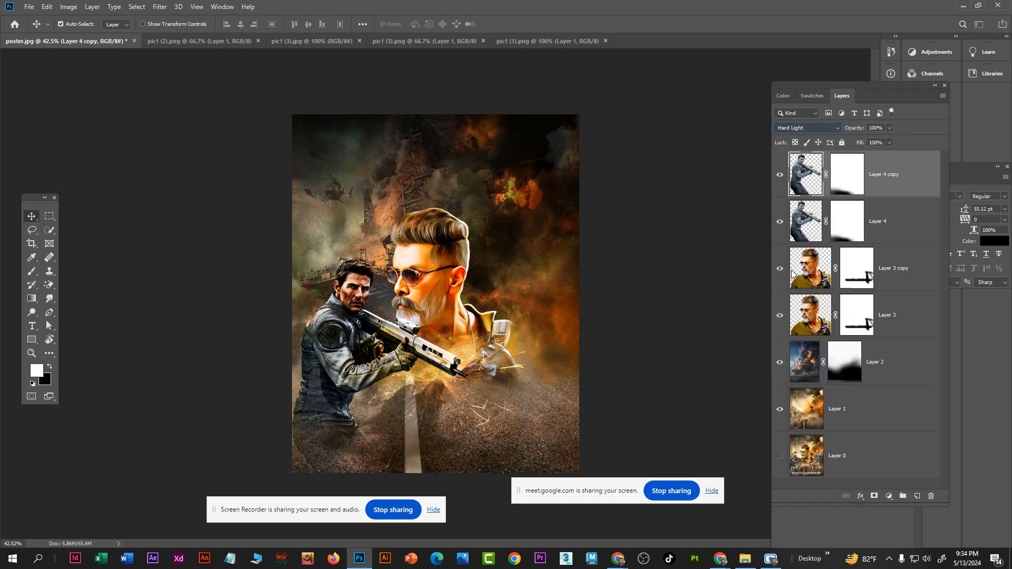
{"action": "left_click", "coordinate": [780, 178]}
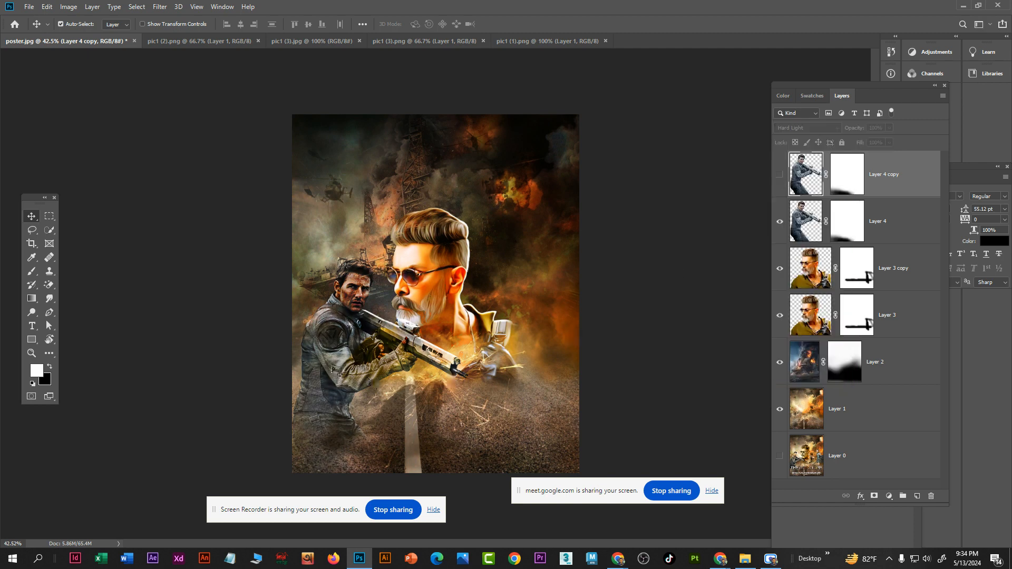
Make Layer 4 copy visible again and check the rifleman's look up close and against the whole poster
{"action": "scroll", "coordinate": [338, 299], "scroll_direction": "up", "scroll_amount": 12}
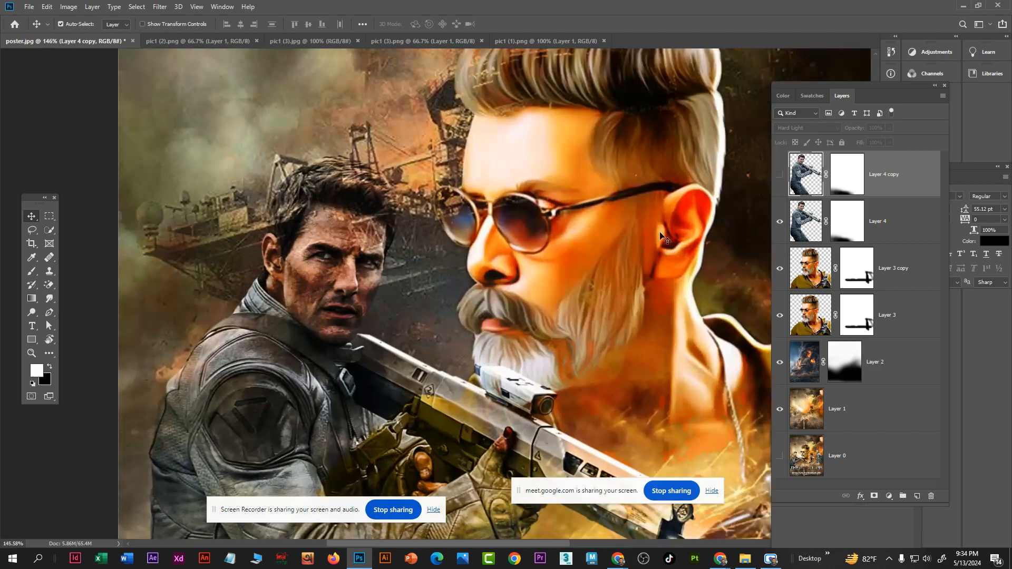
{"action": "left_click", "coordinate": [780, 177]}
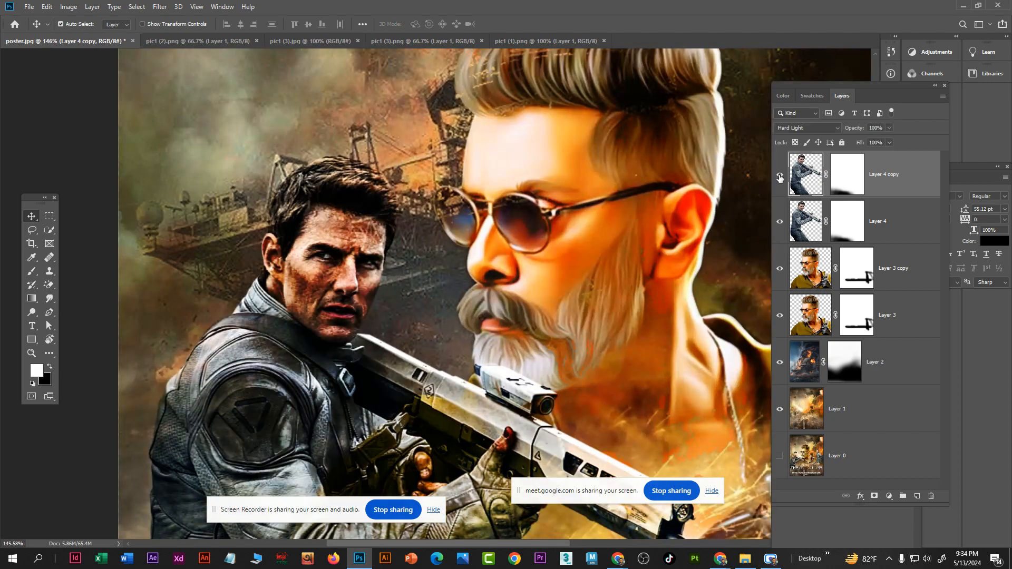
{"action": "scroll", "coordinate": [365, 325], "scroll_direction": "down", "scroll_amount": 9}
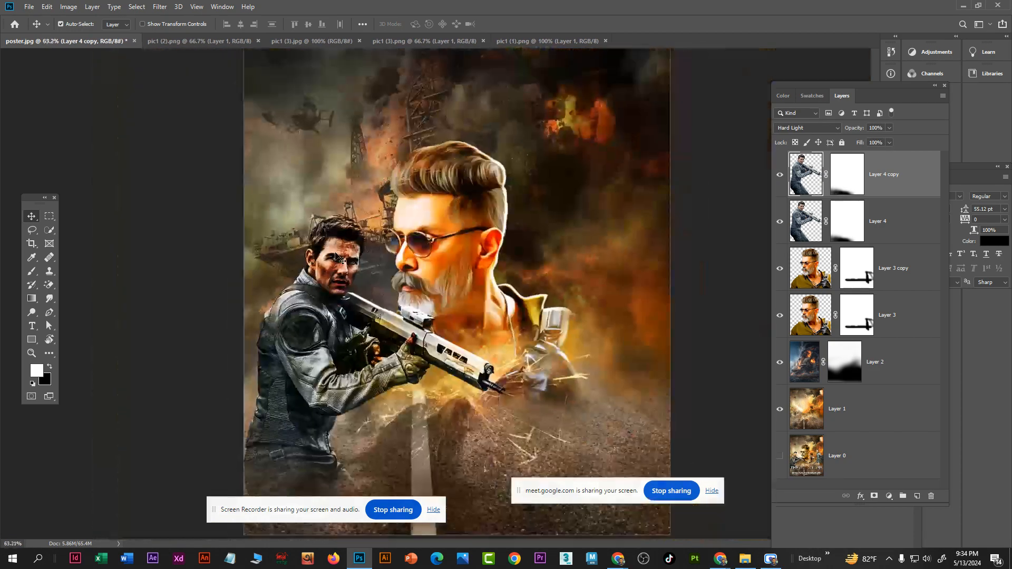
{"action": "scroll", "coordinate": [246, 257], "scroll_direction": "down", "scroll_amount": 8}
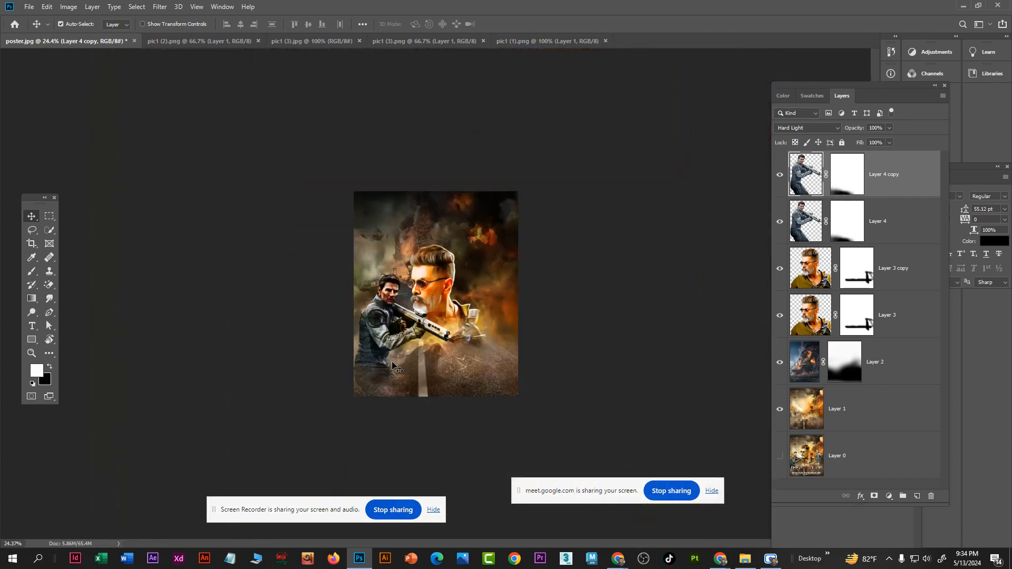
{"action": "scroll", "coordinate": [393, 365], "scroll_direction": "up", "scroll_amount": 5}
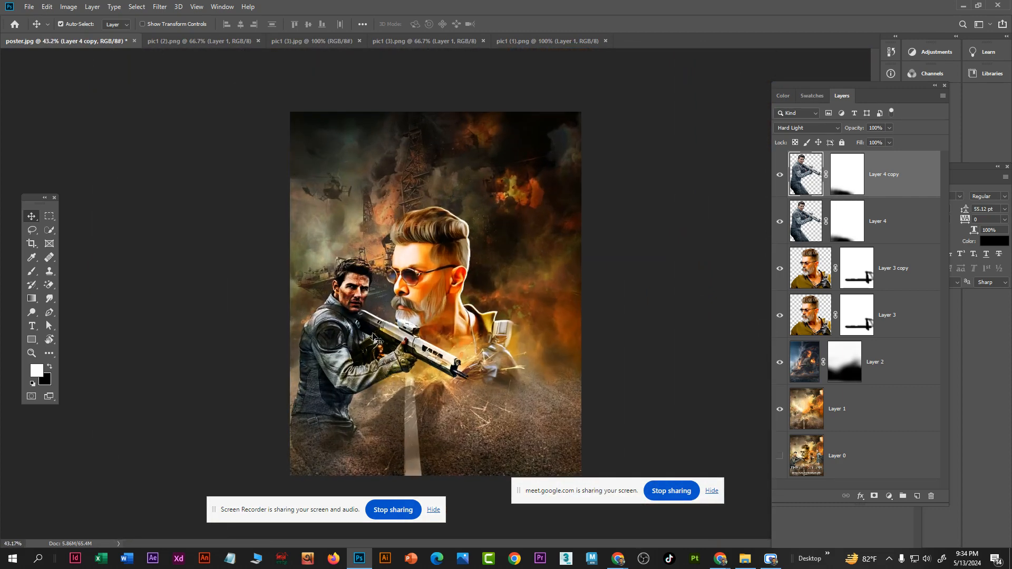
{"action": "scroll", "coordinate": [513, 291], "scroll_direction": "down", "scroll_amount": 4}
{"action": "scroll", "coordinate": [385, 74], "scroll_direction": "up", "scroll_amount": 2}
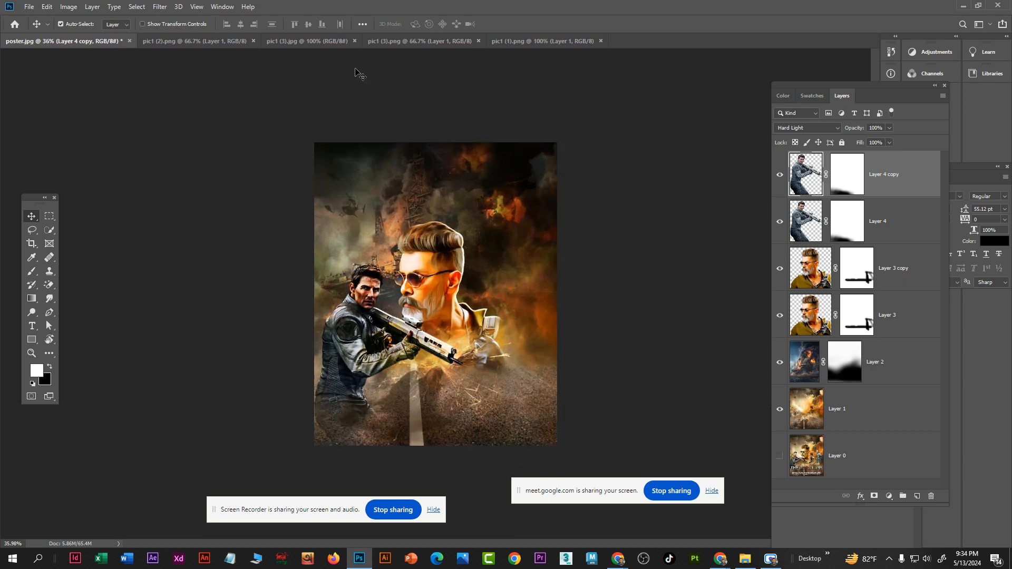
Close pic1 (2).png and bring the armoured warrior from pic1 (3).png into the lower-right part of poster.jpg
{"action": "left_click", "coordinate": [220, 41]}
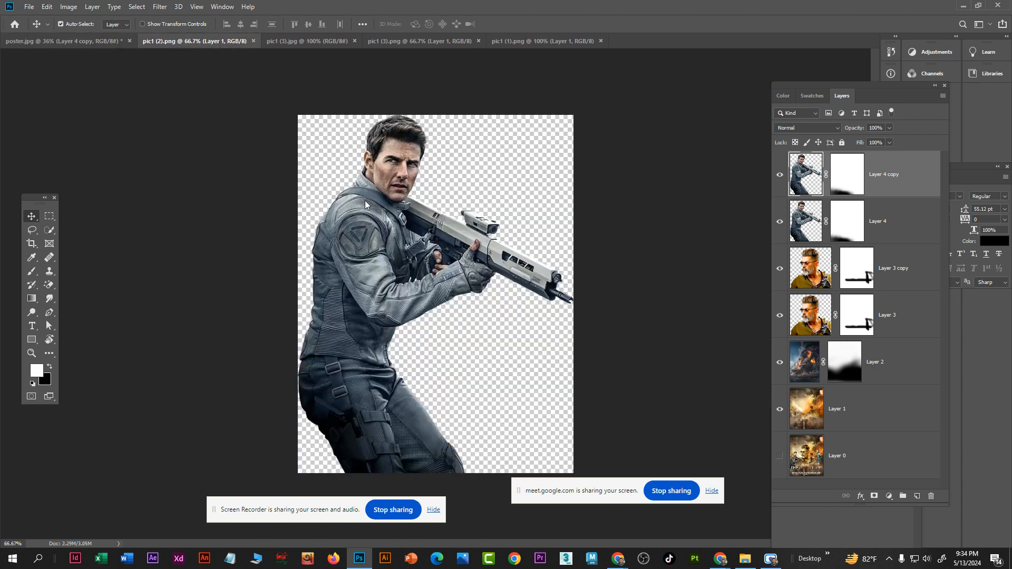
{"action": "left_click", "coordinate": [253, 40]}
{"action": "left_click", "coordinate": [216, 42]}
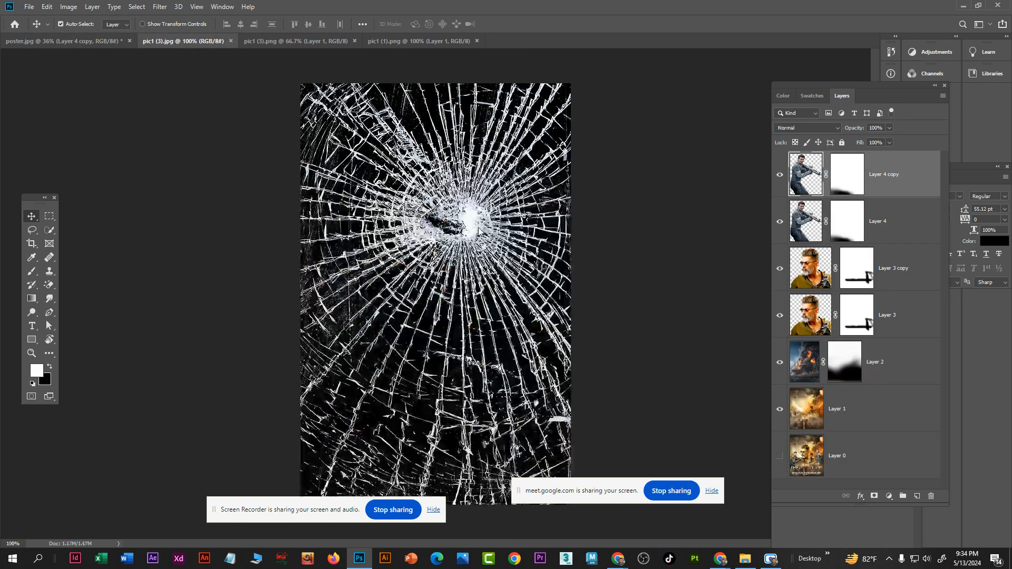
{"action": "left_click", "coordinate": [312, 43]}
{"action": "left_click_drag", "start_coordinate": [439, 224], "coordinate": [492, 350]}
Scale the warrior down to about 83% and place him on the road at the poster's lower right
{"action": "key", "text": "ctrl+t"}
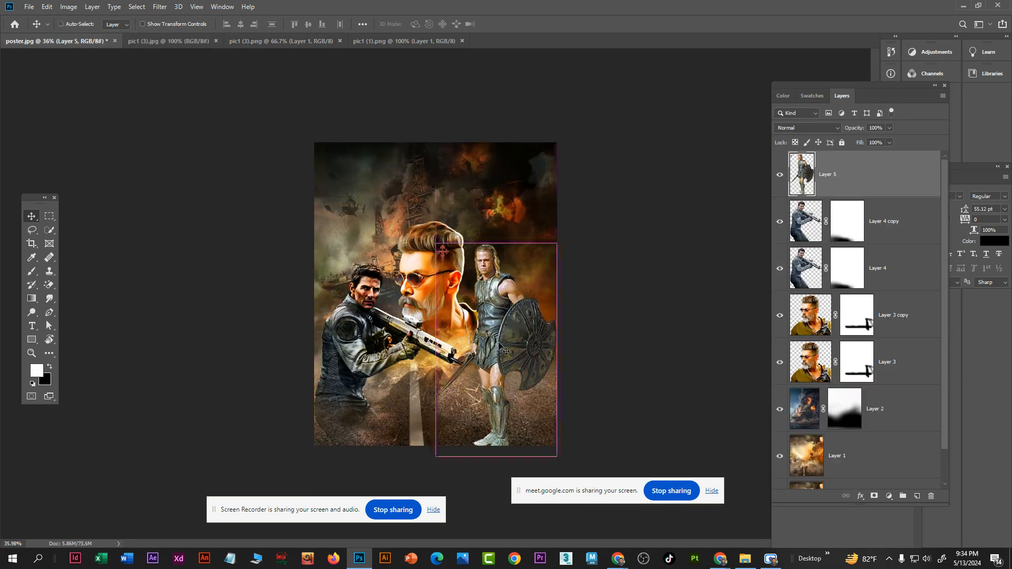
{"action": "mouse_move", "coordinate": [496, 458]}
{"action": "left_mouse_down"}
{"action": "mouse_move", "coordinate": [496, 371]}
{"action": "mouse_move", "coordinate": [496, 446]}
{"action": "left_mouse_up"}
{"action": "mouse_move", "coordinate": [529, 317]}
{"action": "left_mouse_down"}
{"action": "mouse_move", "coordinate": [532, 336]}
{"action": "mouse_move", "coordinate": [533, 322]}
{"action": "left_mouse_up"}
{"action": "left_click_drag", "start_coordinate": [503, 252], "coordinate": [504, 278]}
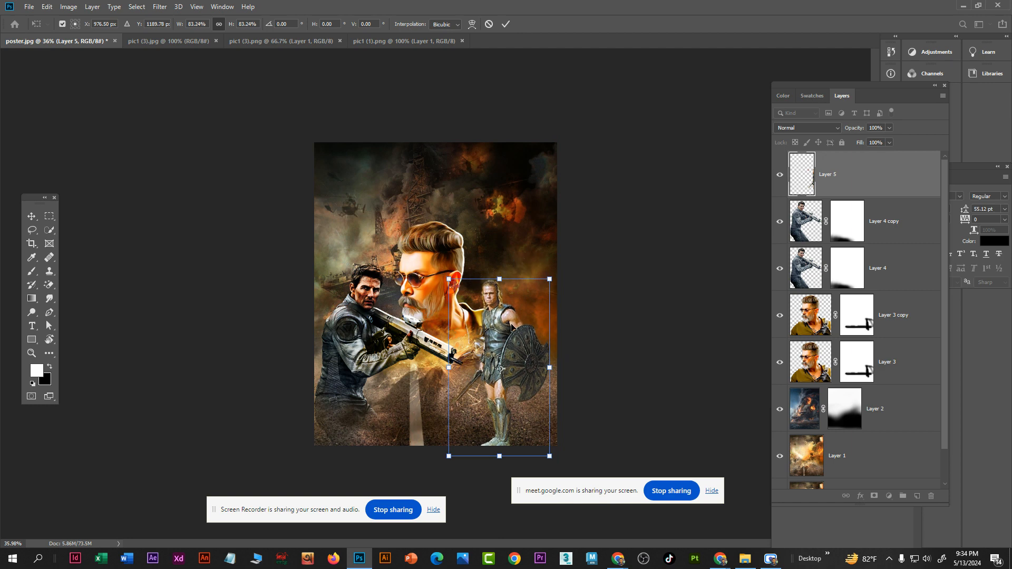
{"action": "left_click_drag", "start_coordinate": [512, 328], "coordinate": [512, 309]}
{"action": "key", "text": "Return"}
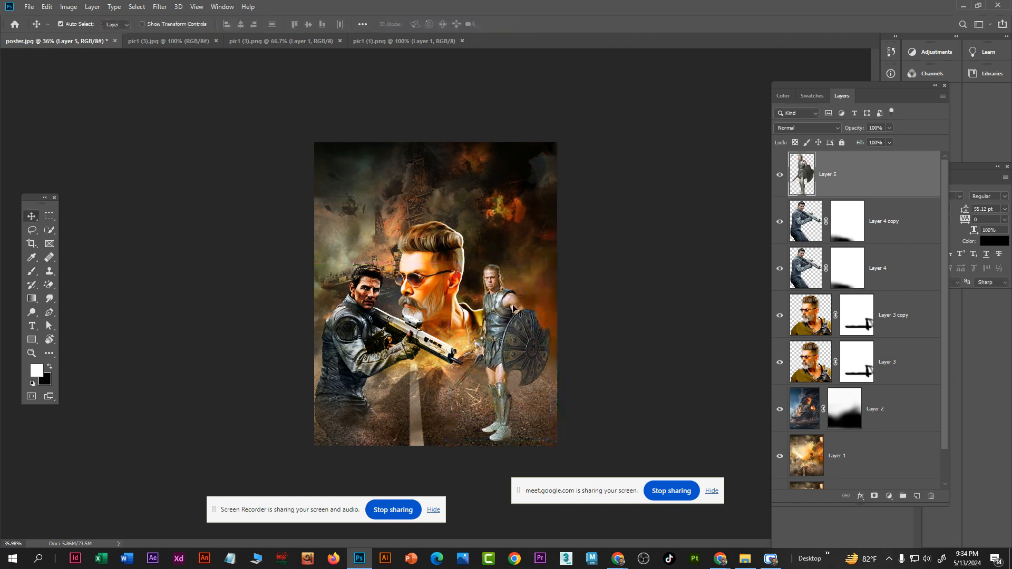
Add a layer mask to Layer 5 and blend the warrior's feet into the road with a 300 px black, then white brush at 51% opacity
{"action": "key", "text": "ctrl+0"}
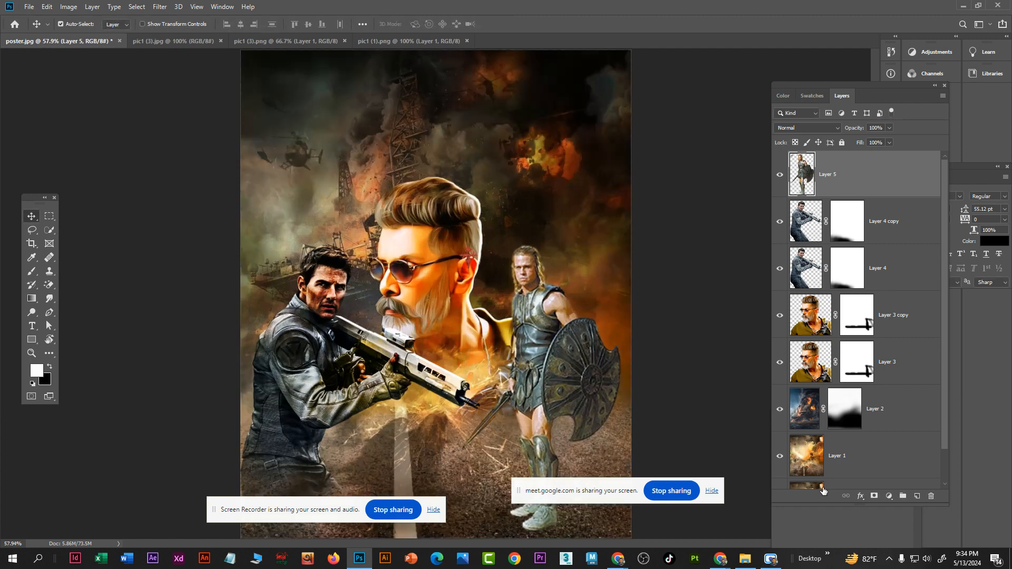
{"action": "left_click", "coordinate": [874, 495]}
{"action": "key", "text": "x"}
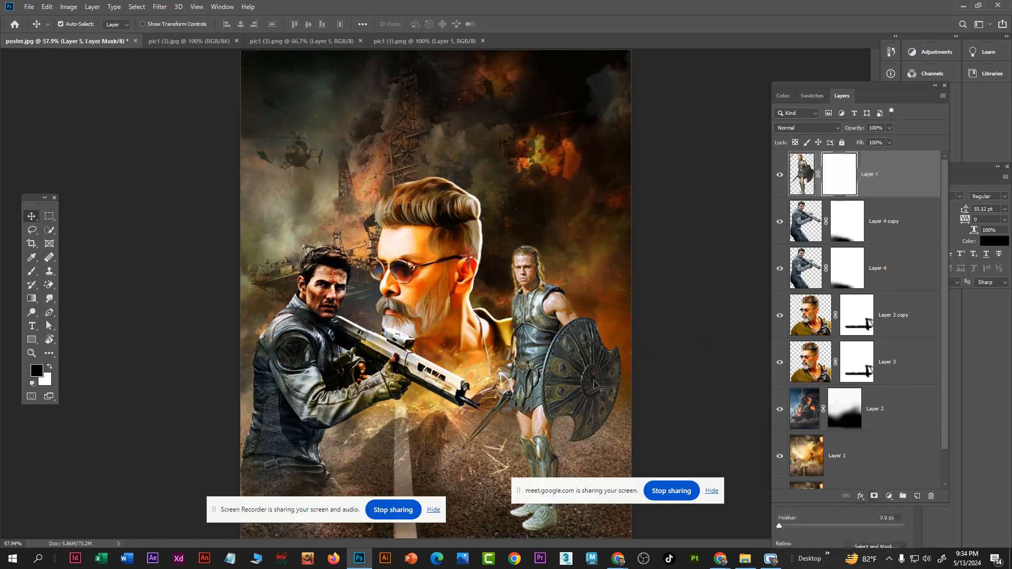
{"action": "key", "text": "b"}
{"action": "scroll", "coordinate": [528, 376], "scroll_direction": "down", "scroll_amount": 2}
{"action": "scroll", "coordinate": [522, 400], "scroll_direction": "down", "scroll_amount": 1}
{"action": "scroll", "coordinate": [515, 422], "scroll_direction": "up", "scroll_amount": 2}
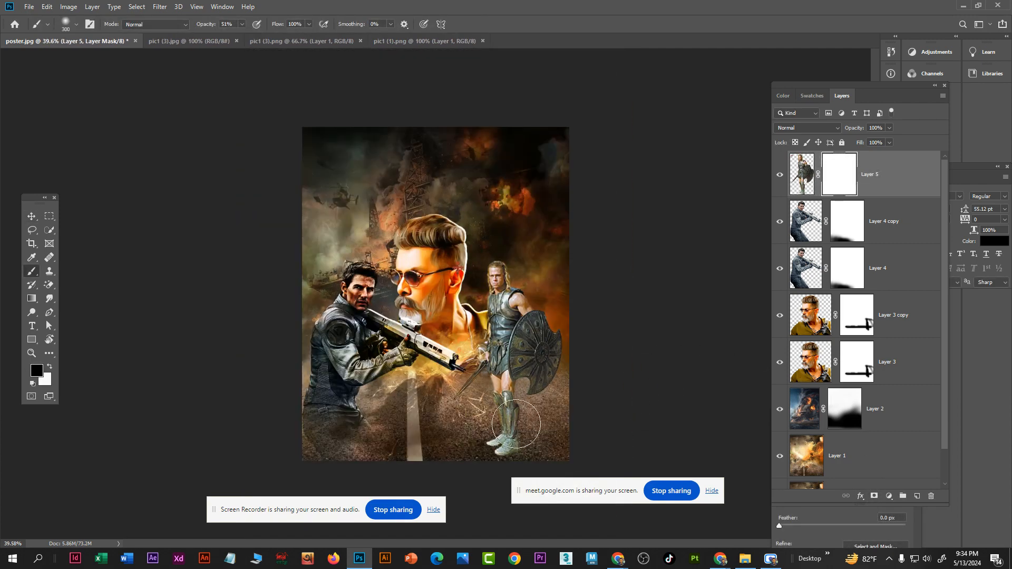
{"action": "mouse_move", "coordinate": [517, 424]}
{"action": "left_mouse_down"}
{"action": "mouse_move", "coordinate": [484, 453]}
{"action": "mouse_move", "coordinate": [507, 423]}
{"action": "mouse_move", "coordinate": [520, 435]}
{"action": "mouse_move", "coordinate": [493, 436]}
{"action": "mouse_move", "coordinate": [524, 447]}
{"action": "mouse_move", "coordinate": [445, 449]}
{"action": "mouse_move", "coordinate": [511, 433]}
{"action": "mouse_move", "coordinate": [427, 442]}
{"action": "left_mouse_up"}
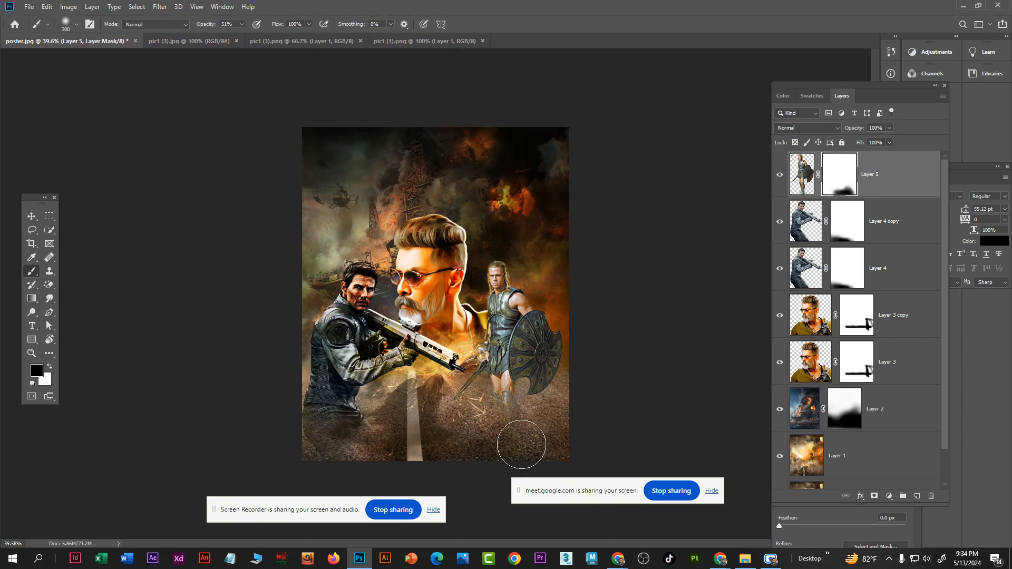
{"action": "key", "text": "x"}
{"action": "mouse_move", "coordinate": [469, 414]}
{"action": "left_mouse_down"}
{"action": "mouse_move", "coordinate": [442, 413]}
{"action": "mouse_move", "coordinate": [510, 402]}
{"action": "mouse_move", "coordinate": [504, 450]}
{"action": "mouse_move", "coordinate": [439, 437]}
{"action": "left_mouse_up"}
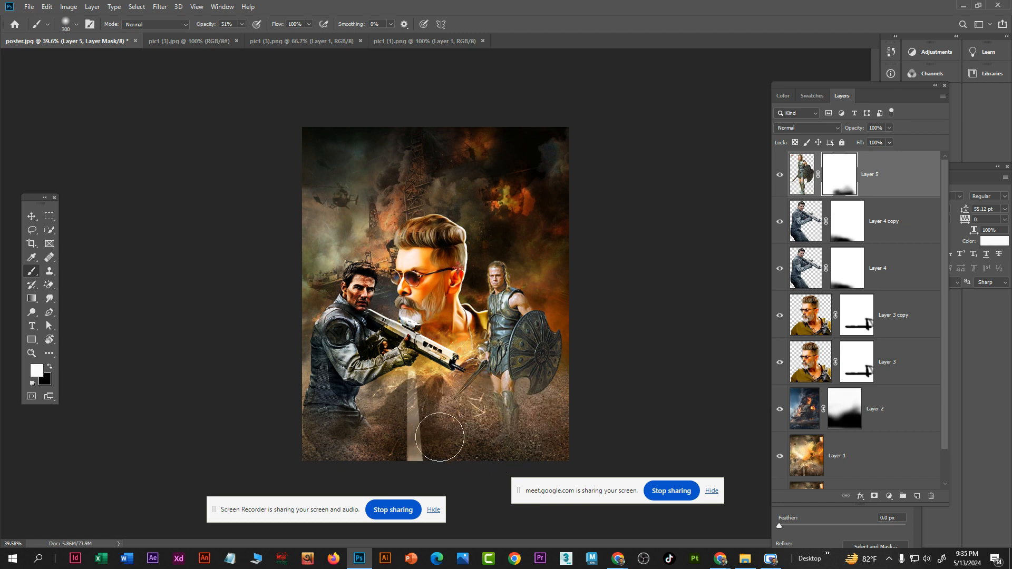
Move the warrior against the poster's right edge and try flipping him horizontally
{"action": "left_click", "coordinate": [33, 218]}
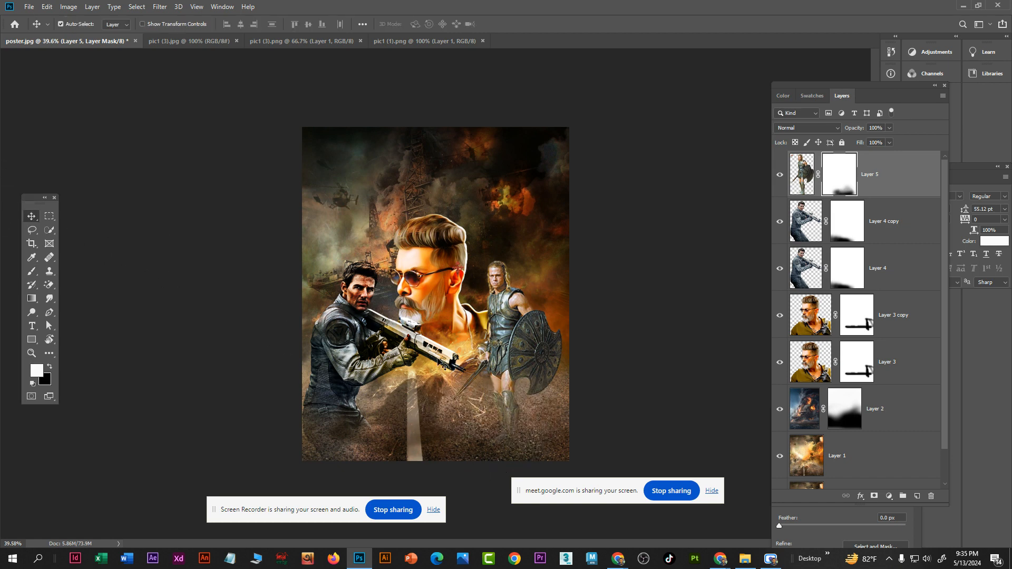
{"action": "key", "text": "ctrl+t"}
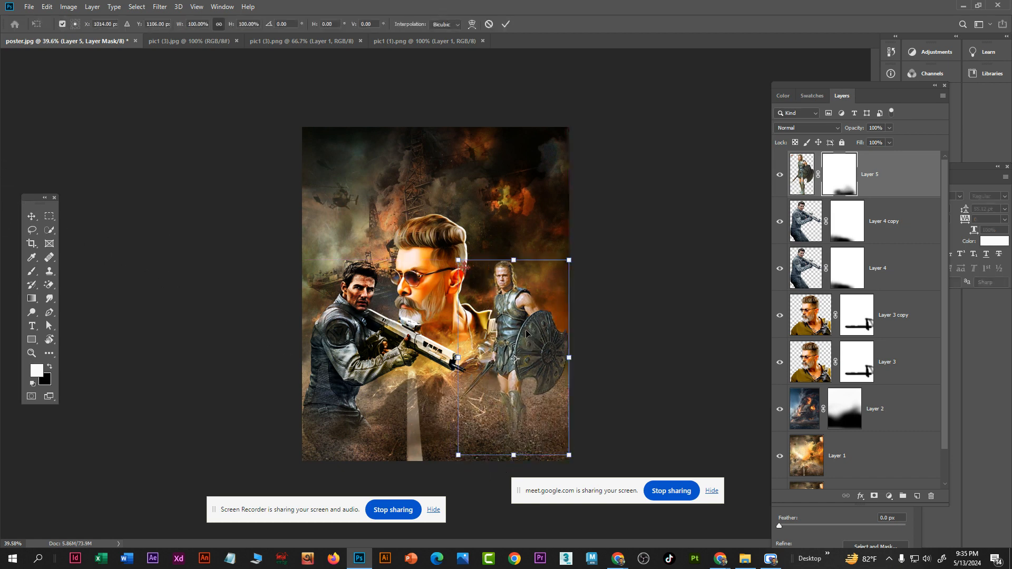
{"action": "right_click", "coordinate": [525, 329]}
{"action": "left_click", "coordinate": [576, 460]}
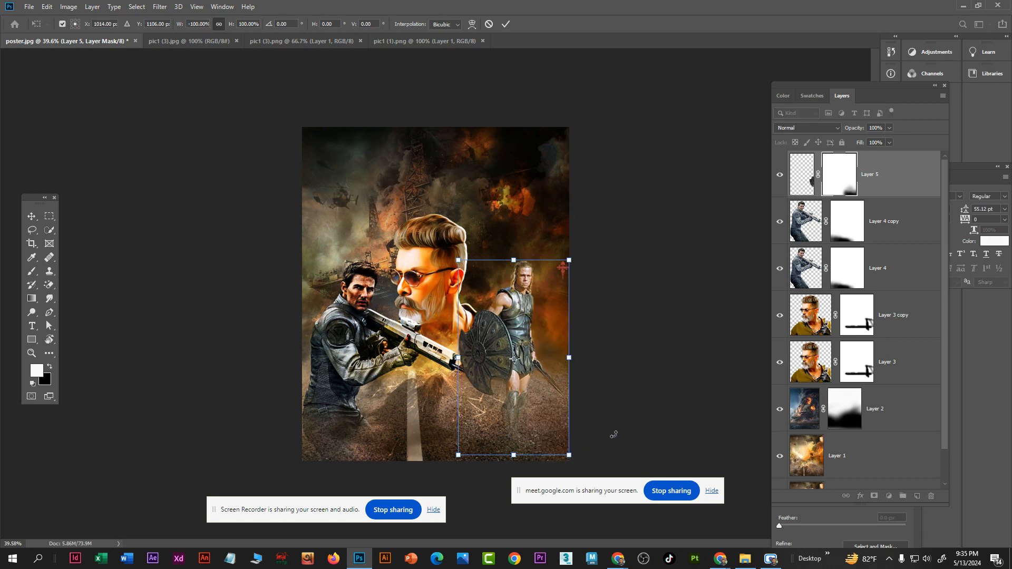
{"action": "key", "text": "Return"}
Set the blend mode of the warrior's Layer 5 to Hard Light
{"action": "scroll", "coordinate": [708, 283], "scroll_direction": "up", "scroll_amount": 3}
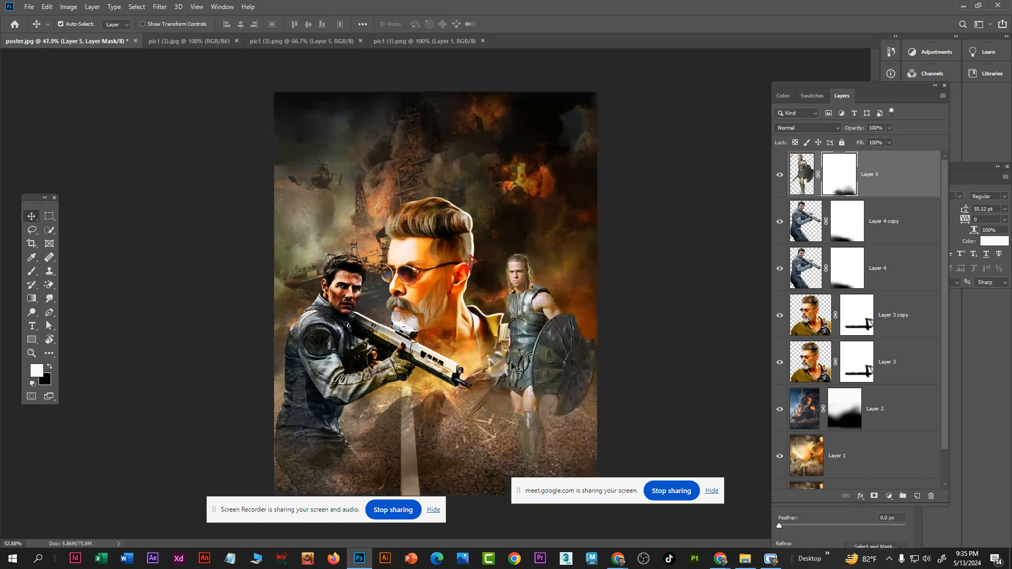
{"action": "left_click", "coordinate": [802, 132]}
{"action": "left_click", "coordinate": [796, 176]}
{"action": "left_click", "coordinate": [802, 128]}
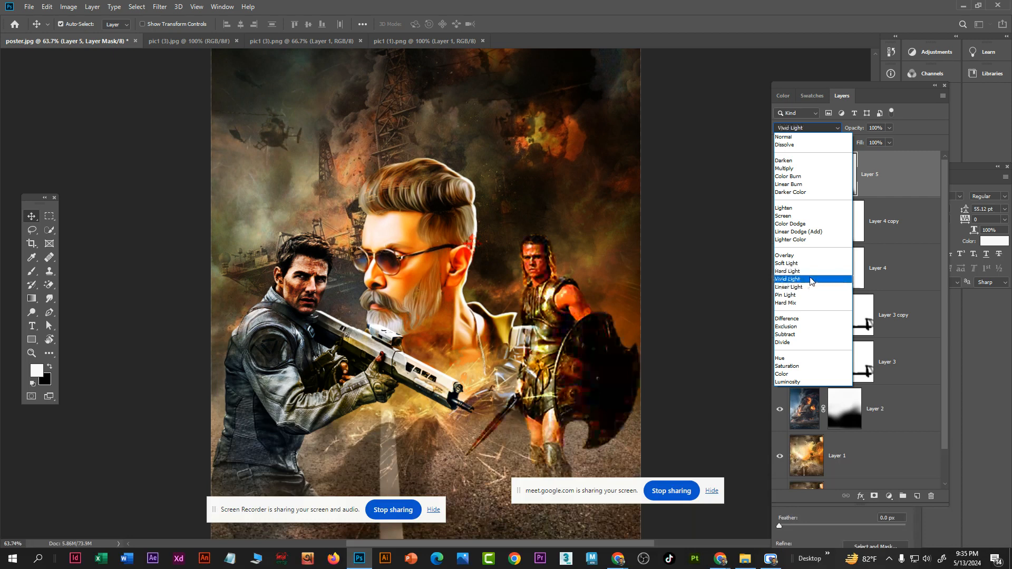
{"action": "left_click", "coordinate": [810, 274]}
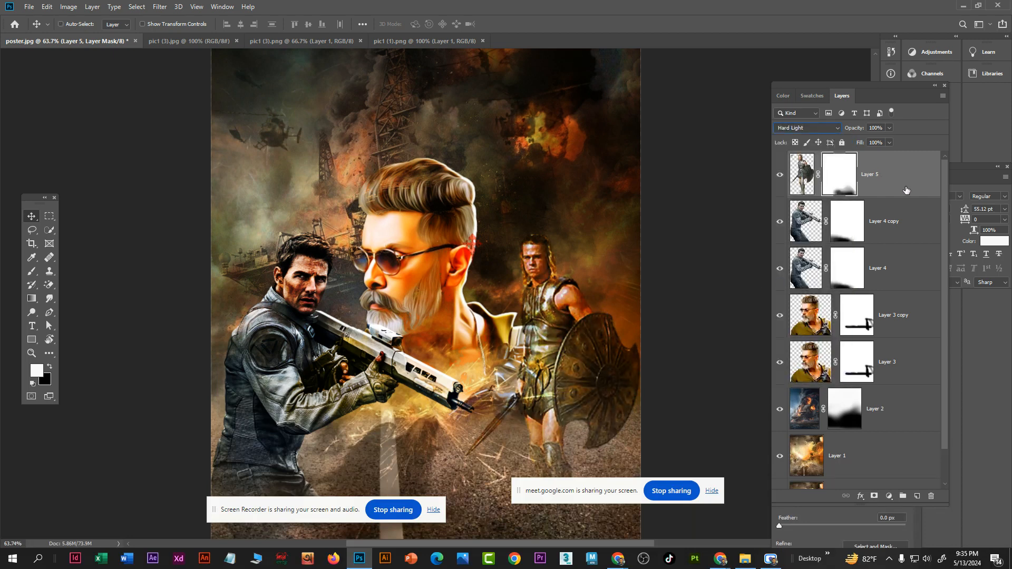
Duplicate Layer 5, set the copy's blend mode to Luminosity, and check the result against the whole poster
{"action": "key", "text": "ctrl+j"}
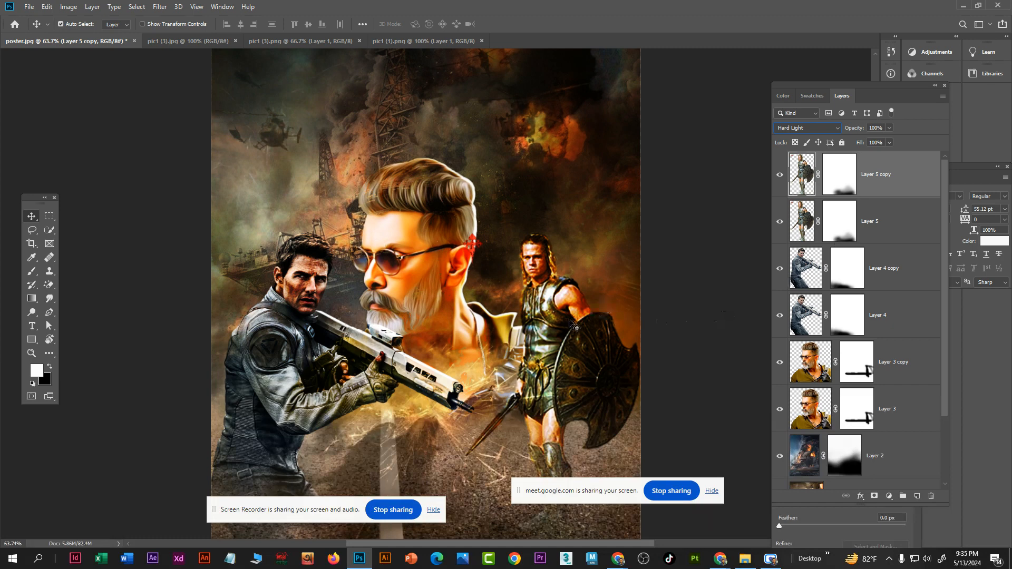
{"action": "left_click", "coordinate": [820, 129]}
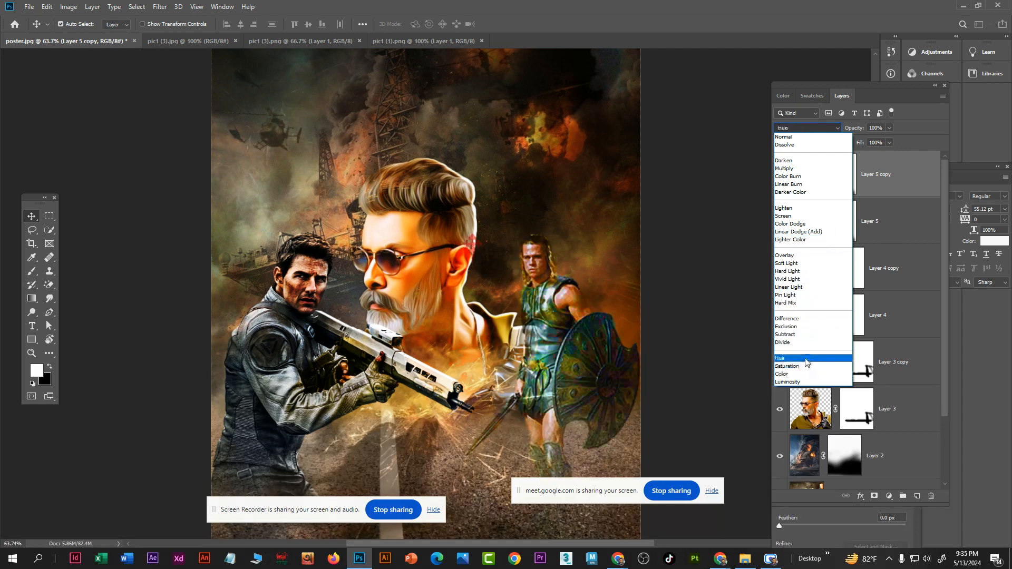
{"action": "left_click", "coordinate": [793, 383]}
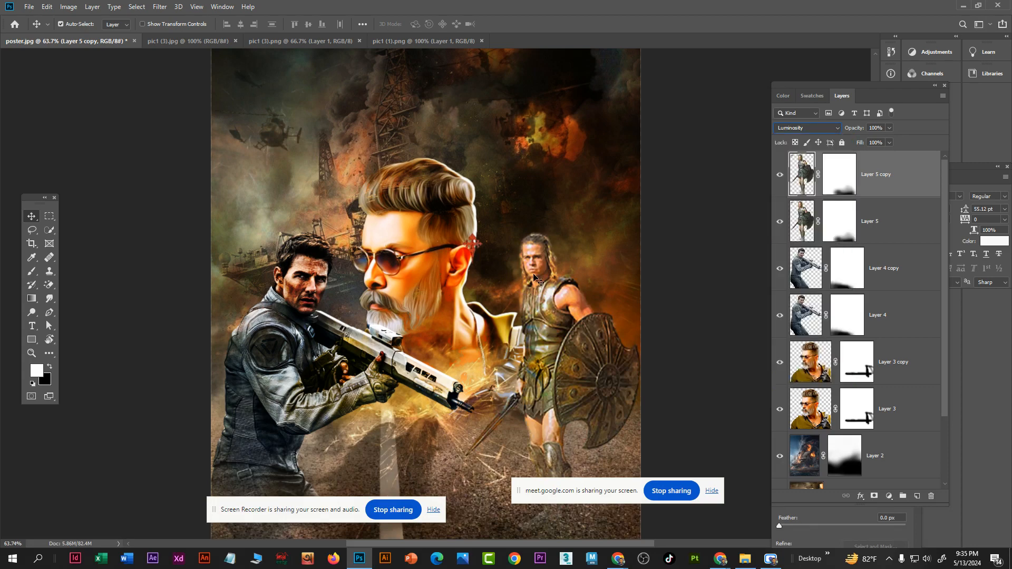
{"action": "right_click", "coordinate": [556, 303]}
{"action": "left_click", "coordinate": [537, 288]}
{"action": "scroll", "coordinate": [540, 283], "scroll_direction": "down", "scroll_amount": 6}
{"action": "scroll", "coordinate": [527, 301], "scroll_direction": "up", "scroll_amount": 4}
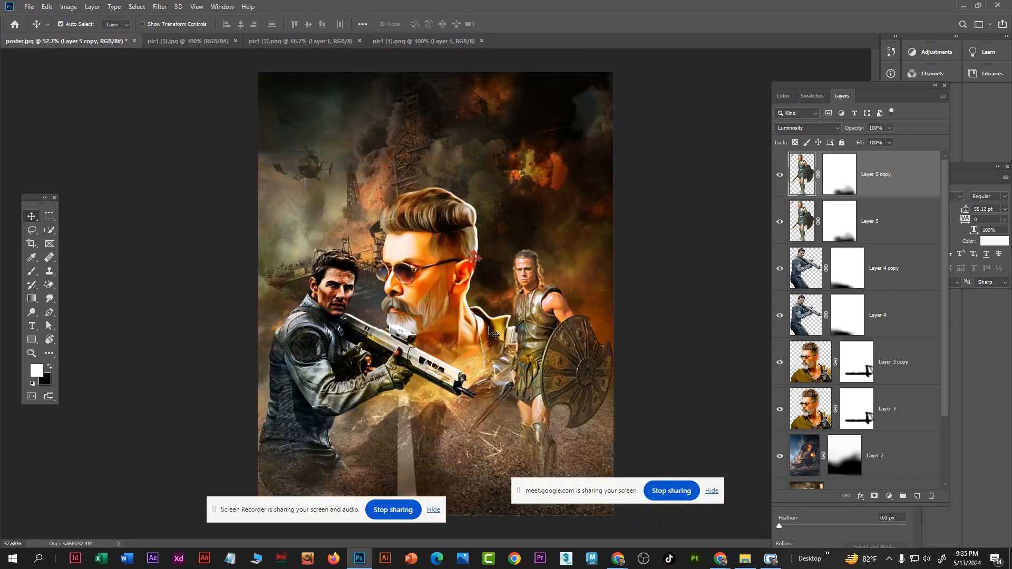
{"action": "scroll", "coordinate": [532, 327], "scroll_direction": "down", "scroll_amount": 4}
{"action": "scroll", "coordinate": [509, 348], "scroll_direction": "up", "scroll_amount": 1}
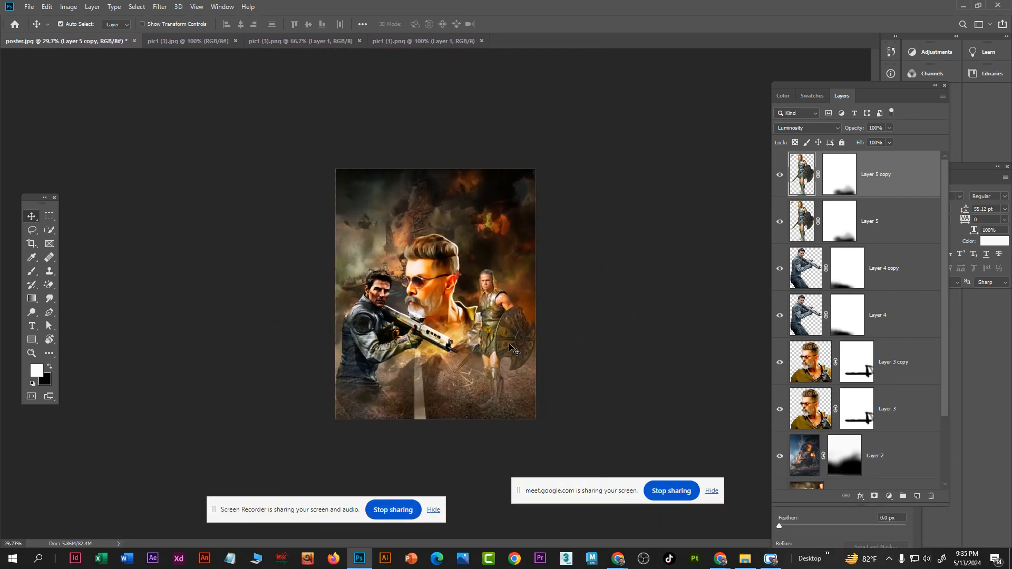
Enlarge Layer 5 and Layer 5 copy together to about 146% and position the warrior at the poster's lower right
{"action": "left_click", "coordinate": [904, 223], "text": "shift"}
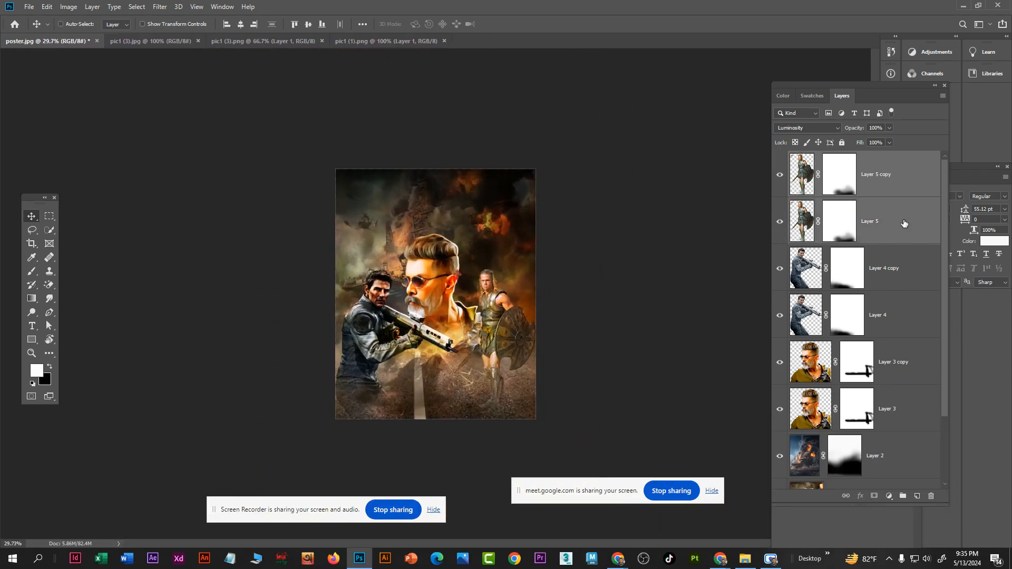
{"action": "key", "text": "ctrl+t"}
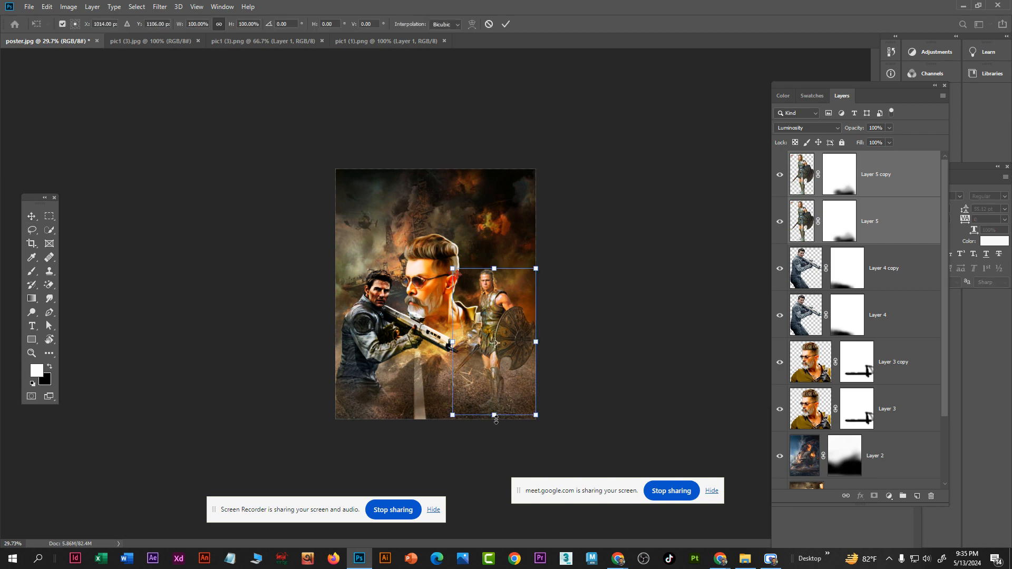
{"action": "left_click_drag", "start_coordinate": [495, 420], "coordinate": [496, 483]}
{"action": "left_click_drag", "start_coordinate": [517, 374], "coordinate": [527, 352]}
{"action": "scroll", "coordinate": [525, 349], "scroll_direction": "down", "scroll_amount": 3}
{"action": "scroll", "coordinate": [510, 336], "scroll_direction": "up", "scroll_amount": 1}
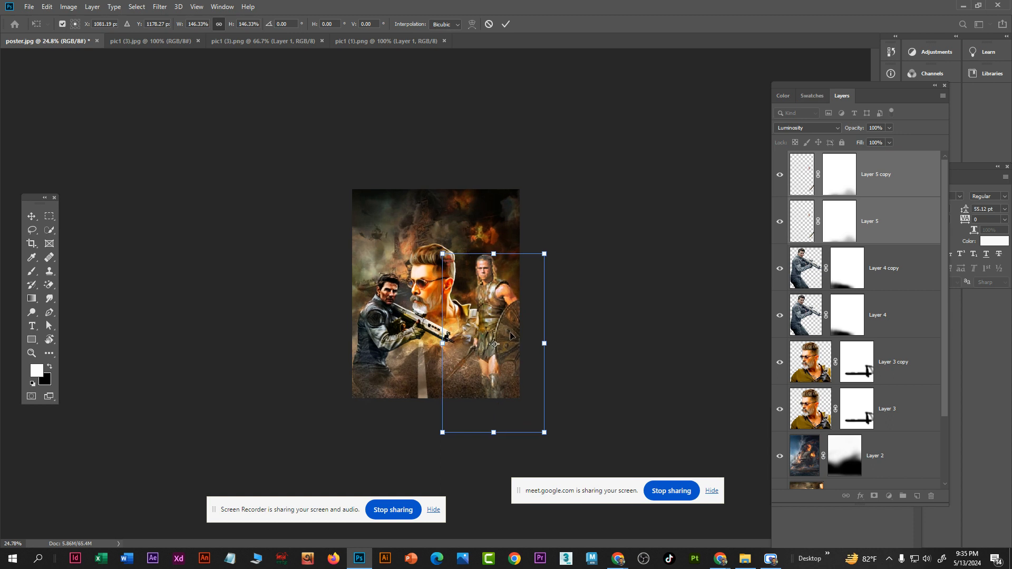
{"action": "key", "text": "Return"}
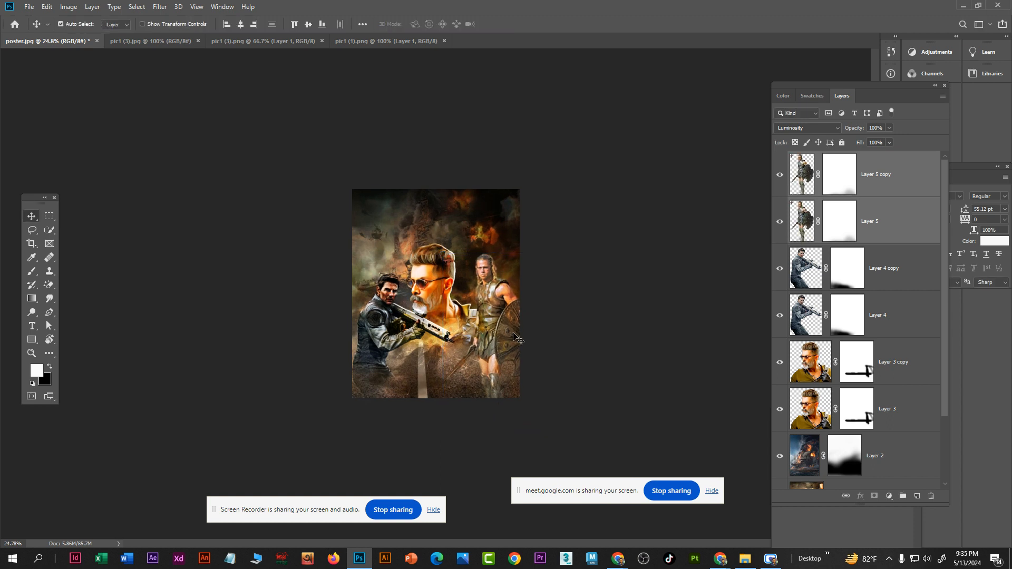
{"action": "mouse_move", "coordinate": [505, 333]}
{"action": "left_mouse_down"}
{"action": "mouse_move", "coordinate": [504, 348]}
{"action": "mouse_move", "coordinate": [506, 339]}
{"action": "left_mouse_up"}
Move the bearded man's Layer 3 and Layer 3 copy together up and slightly right, between the other two characters
{"action": "scroll", "coordinate": [505, 337], "scroll_direction": "up", "scroll_amount": 5}
{"action": "left_click_drag", "start_coordinate": [440, 288], "coordinate": [441, 264]}
{"action": "key", "text": "ctrl+z"}
{"action": "left_click", "coordinate": [906, 408], "text": "shift"}
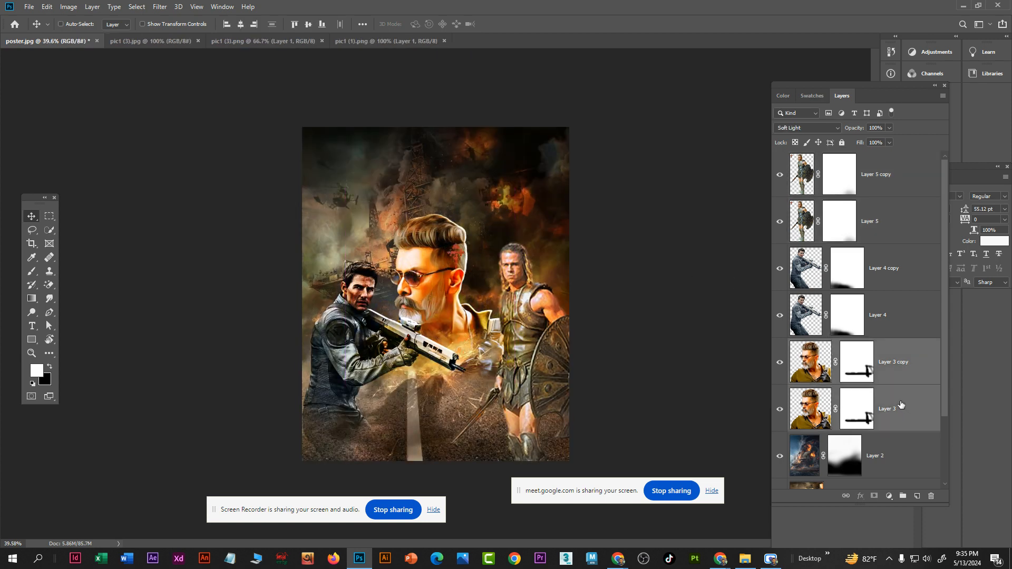
{"action": "key", "text": "ctrl+t"}
{"action": "left_click_drag", "start_coordinate": [448, 316], "coordinate": [486, 311]}
{"action": "key", "text": "Return"}
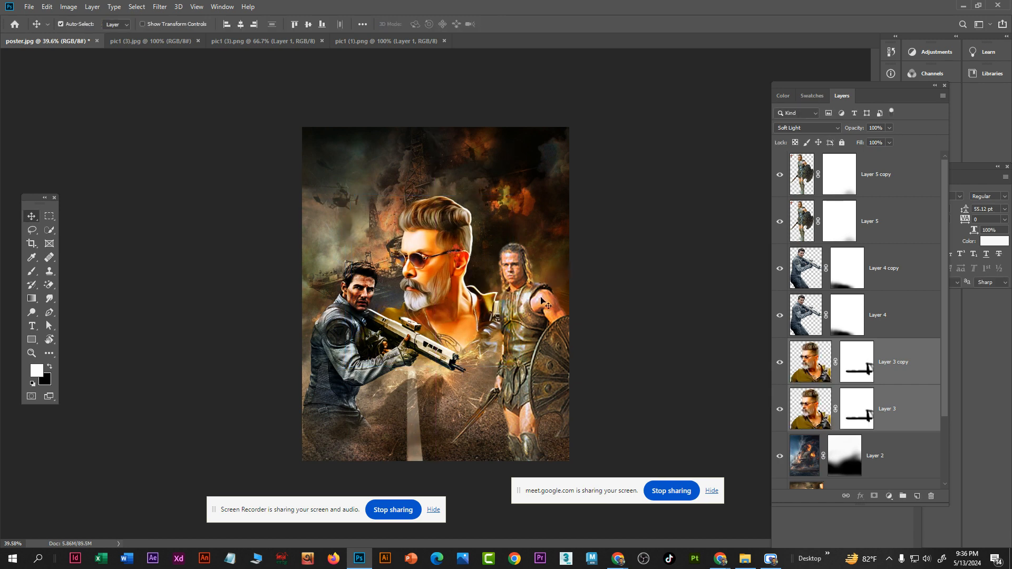
{"action": "left_click", "coordinate": [526, 317]}
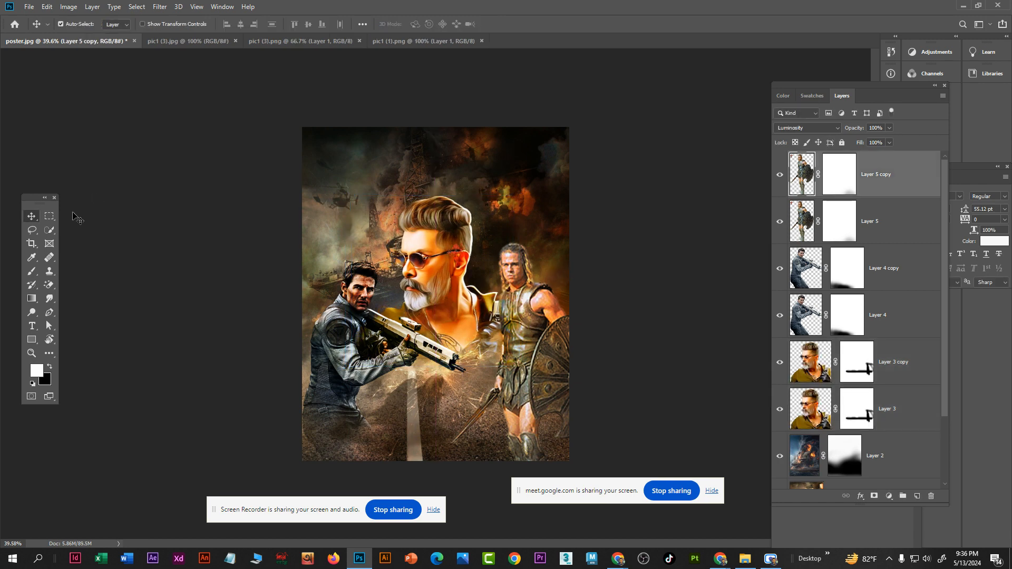
{"action": "left_click", "coordinate": [49, 217]}
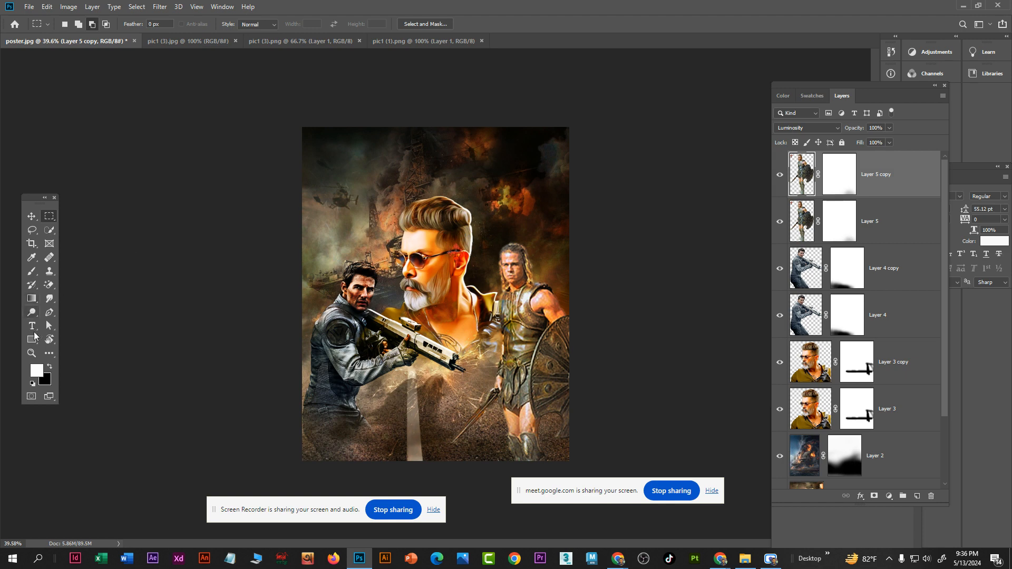
{"action": "key", "text": "b"}
{"action": "left_click_drag", "start_coordinate": [456, 260], "coordinate": [449, 252]}
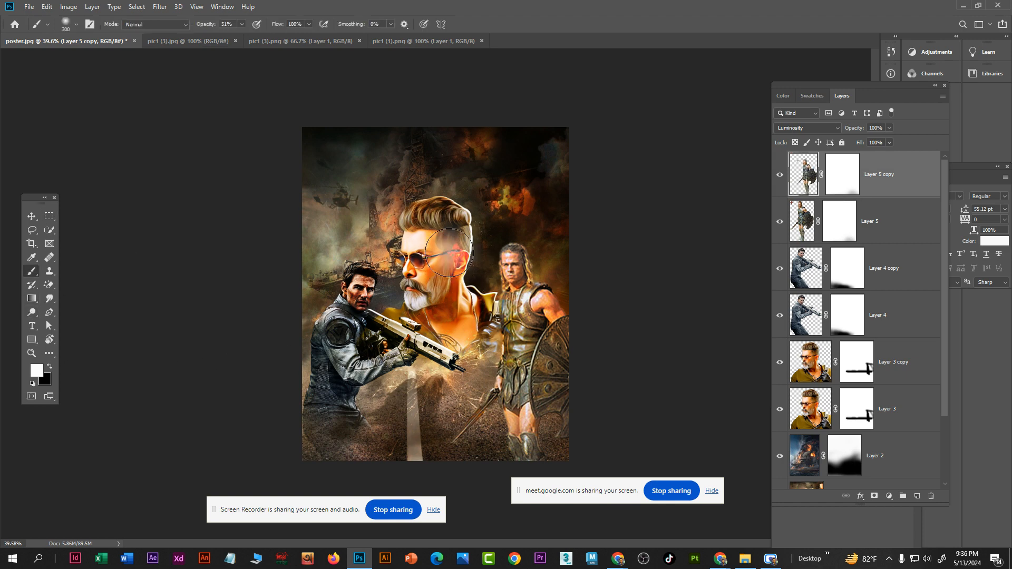
{"action": "key", "text": "ctrl+z"}
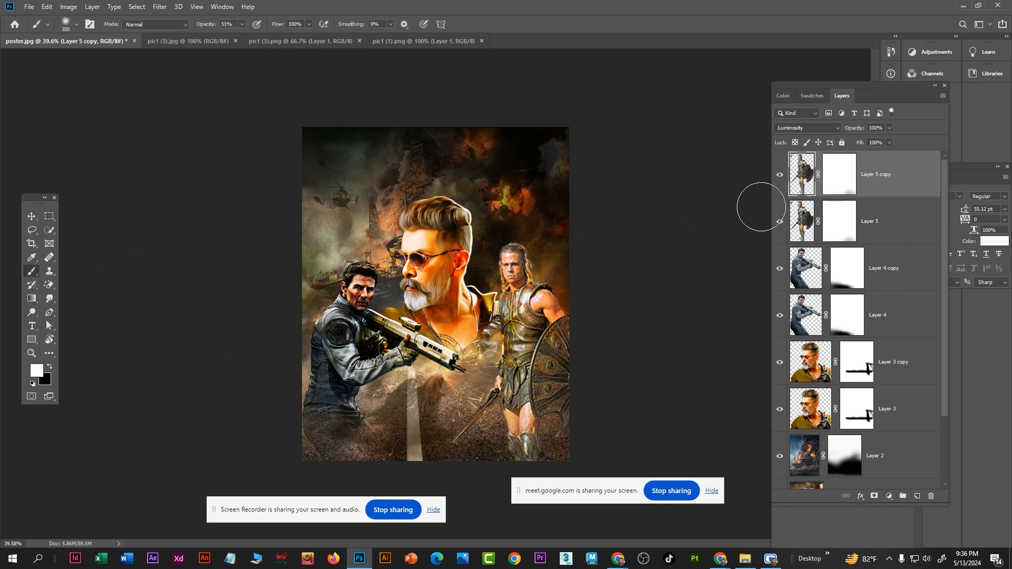
Paint black on the Layer 5 copy mask to hide the warrior's stray area over the bearded man's ear
{"action": "left_click", "coordinate": [842, 184]}
{"action": "key", "text": "x"}
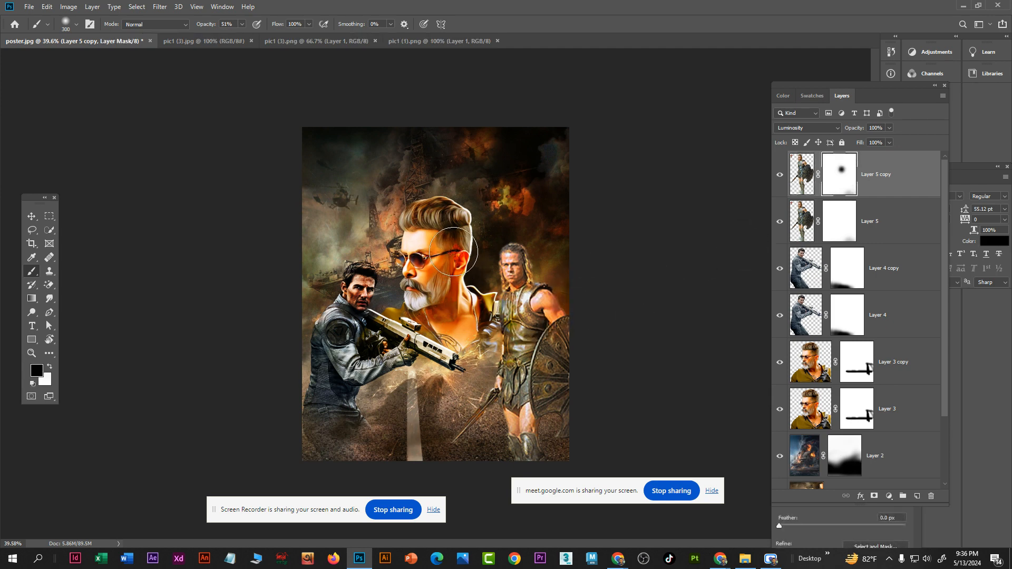
{"action": "left_click", "coordinate": [451, 253]}
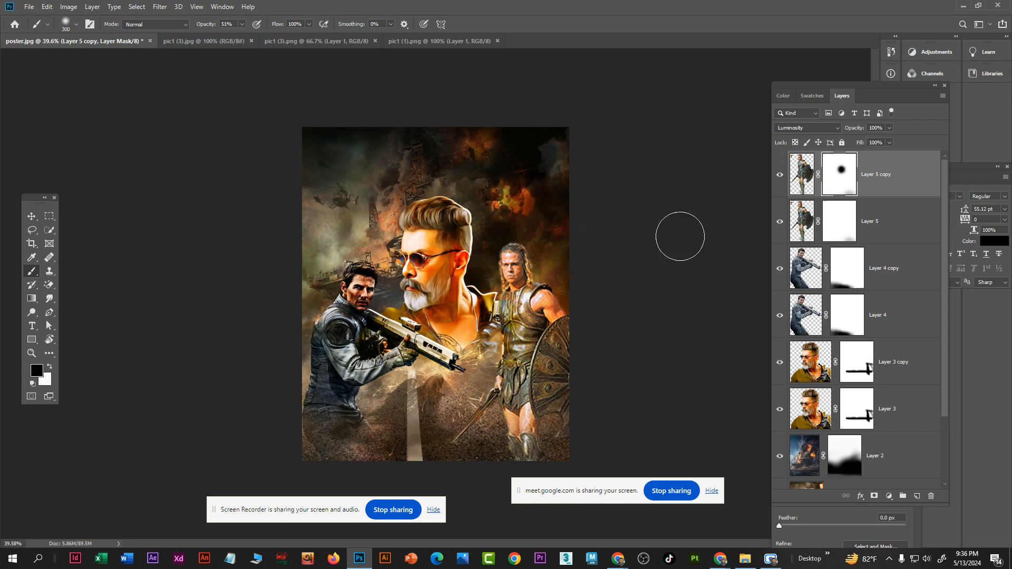
{"action": "left_click", "coordinate": [877, 220]}
{"action": "key", "text": "x"}
{"action": "left_click", "coordinate": [467, 259]}
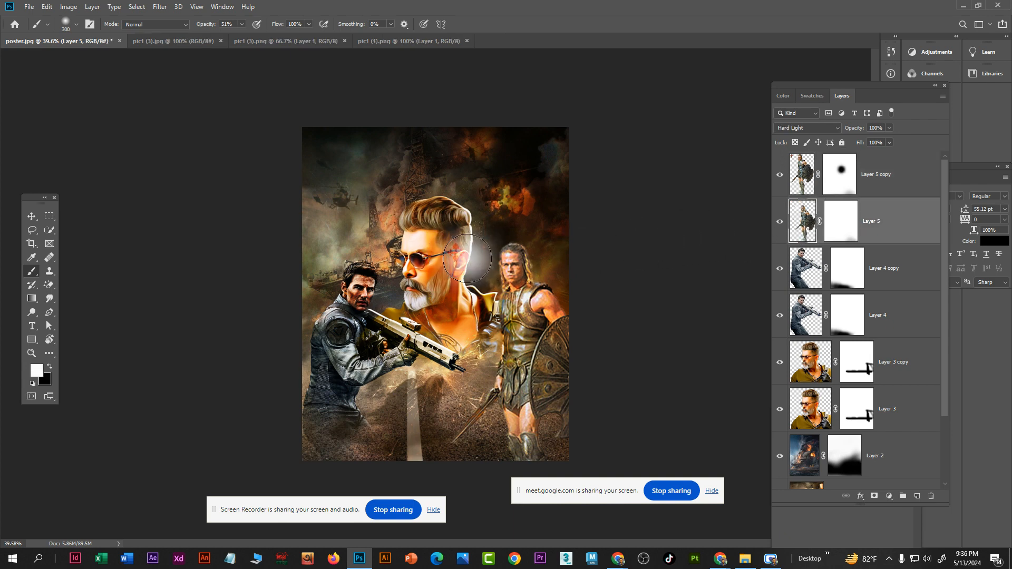
{"action": "key", "text": "ctrl+z"}
{"action": "key", "text": "ctrl+z"}
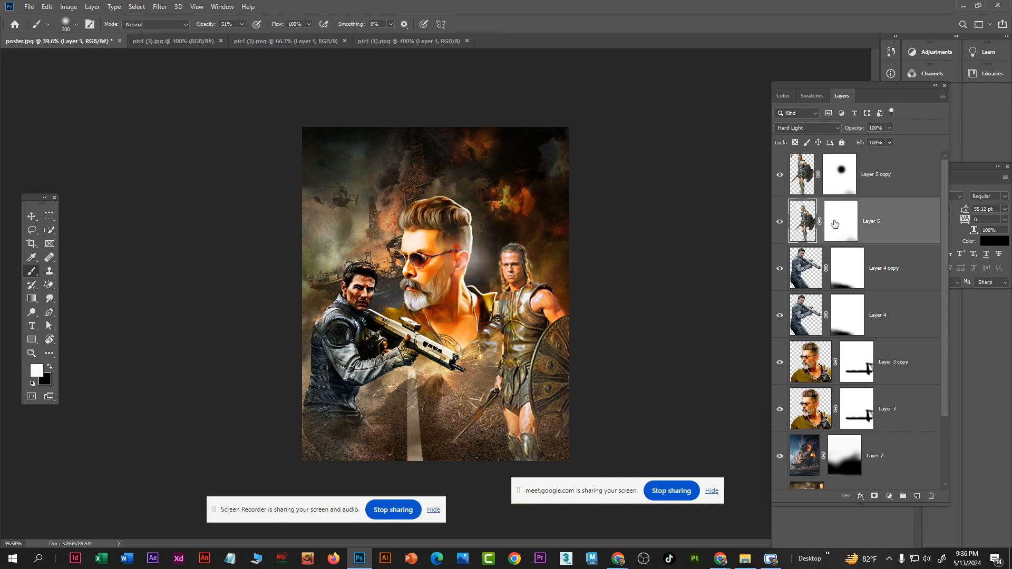
Paint black on the Layer 5 mask over the side of the bearded man's head to hide the warrior layer there
{"action": "key", "text": "x"}
{"action": "left_click", "coordinate": [838, 222]}
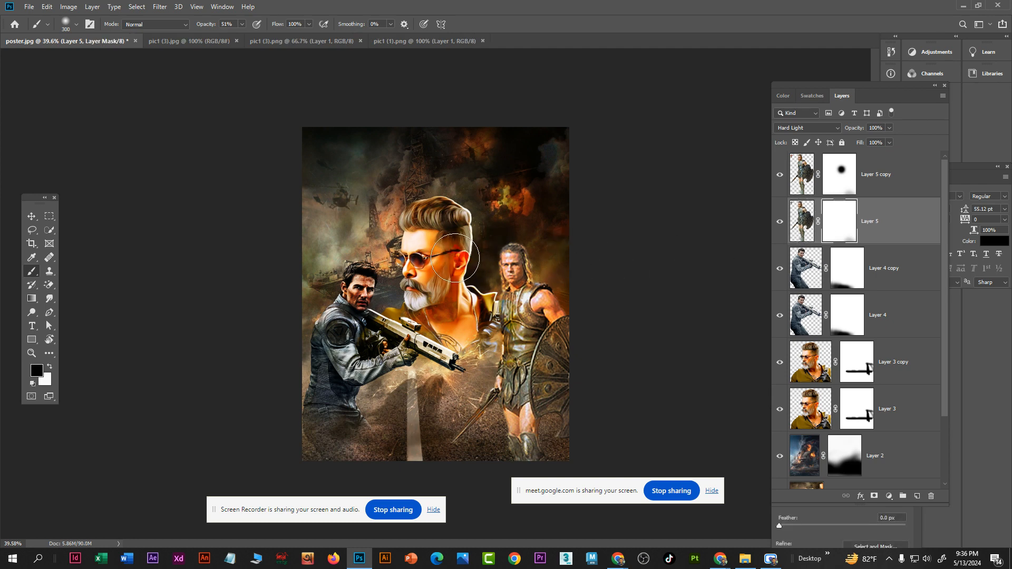
{"action": "left_click", "coordinate": [461, 254]}
{"action": "mouse_move", "coordinate": [459, 254]}
{"action": "left_mouse_down"}
{"action": "mouse_move", "coordinate": [453, 278]}
{"action": "mouse_move", "coordinate": [457, 244]}
{"action": "mouse_move", "coordinate": [455, 272]}
{"action": "left_mouse_up"}
Delete Layer 5 copy and move the warrior's remaining Layer 5 slightly upward
{"action": "left_click", "coordinate": [31, 216]}
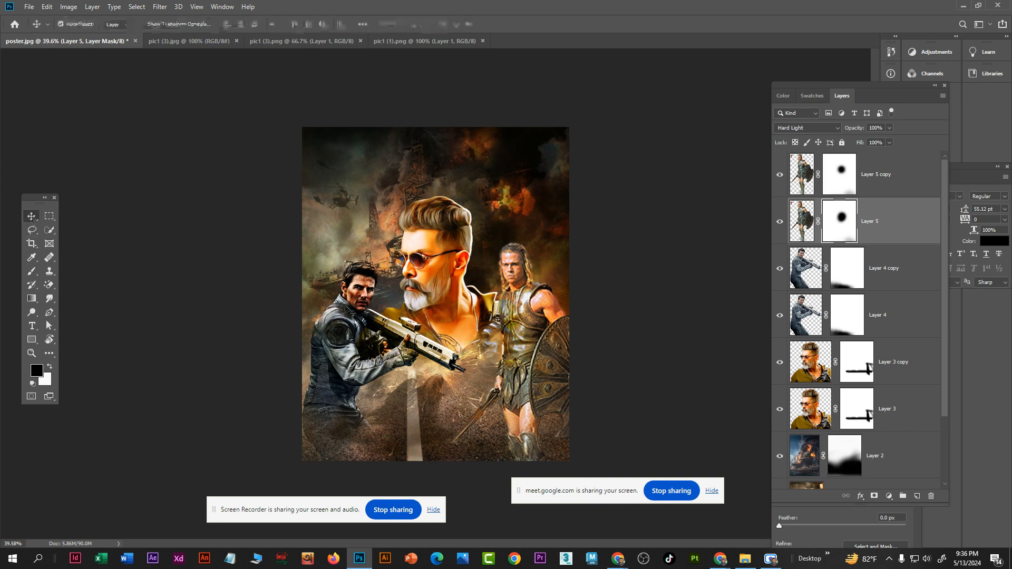
{"action": "left_click", "coordinate": [561, 336]}
{"action": "key", "text": "Delete"}
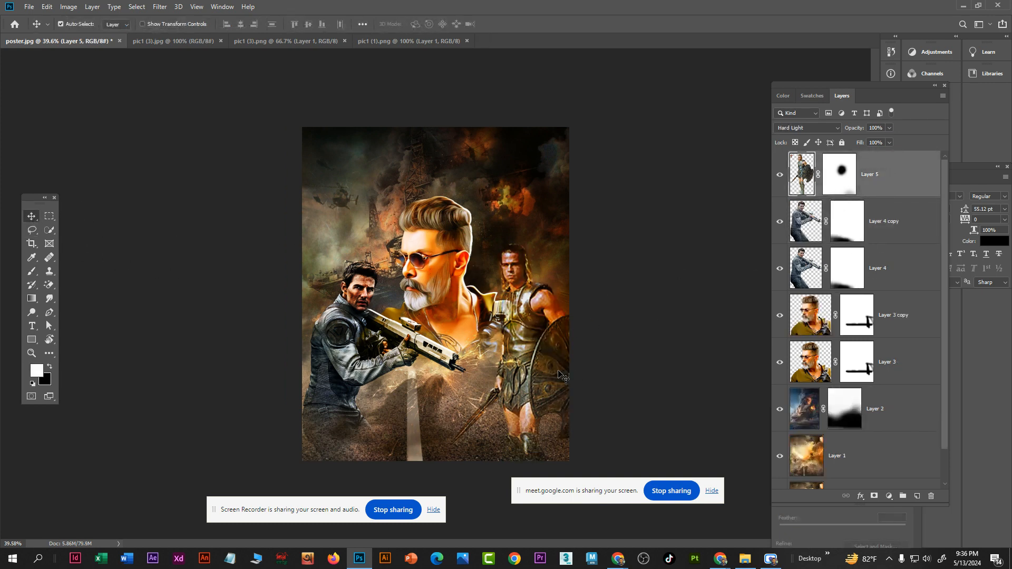
{"action": "left_click_drag", "start_coordinate": [561, 376], "coordinate": [556, 342]}
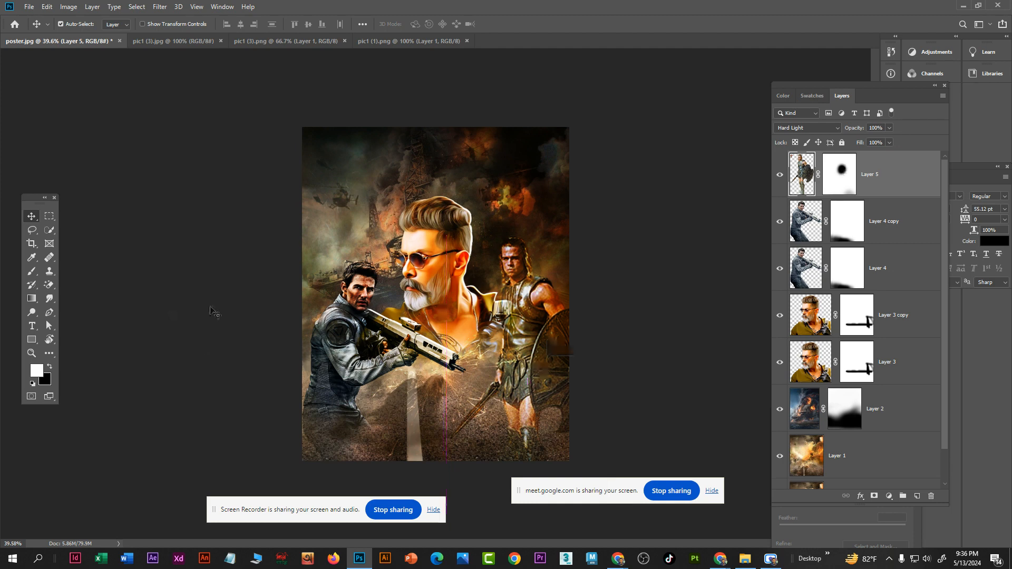
Paint black on the Layer 5 mask to fade the warrior's lower legs into the road
{"action": "left_click", "coordinate": [836, 176]}
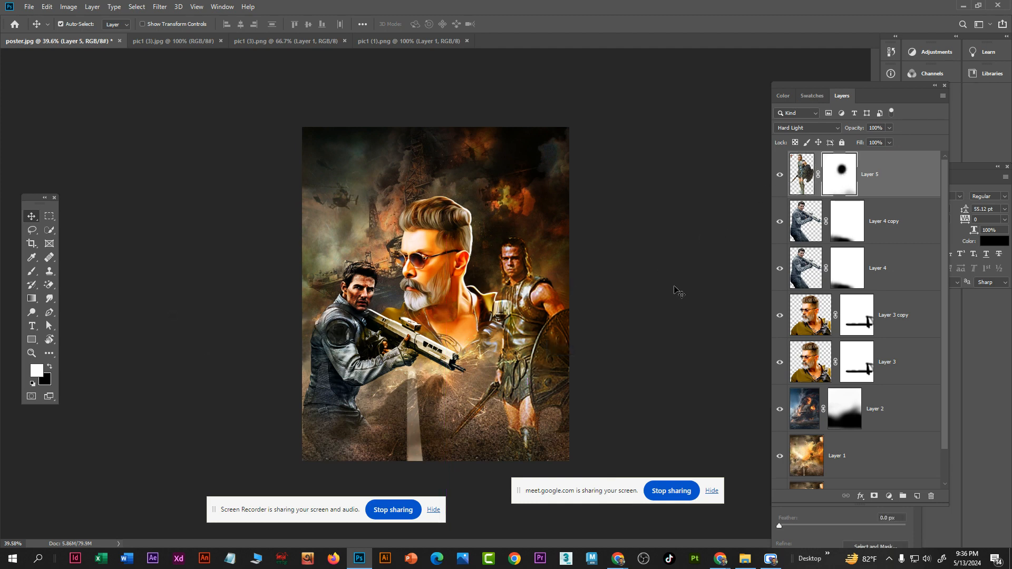
{"action": "key", "text": "b"}
{"action": "key", "text": "x"}
{"action": "mouse_move", "coordinate": [511, 420]}
{"action": "left_mouse_down"}
{"action": "mouse_move", "coordinate": [461, 414]}
{"action": "mouse_move", "coordinate": [585, 432]}
{"action": "mouse_move", "coordinate": [460, 440]}
{"action": "mouse_move", "coordinate": [631, 441]}
{"action": "mouse_move", "coordinate": [315, 442]}
{"action": "mouse_move", "coordinate": [490, 436]}
{"action": "left_mouse_up"}
Move the armed man's Layer 4 and Layer 4 copy together up and left towards the poster's edge, then deselect them
{"action": "left_click", "coordinate": [33, 218]}
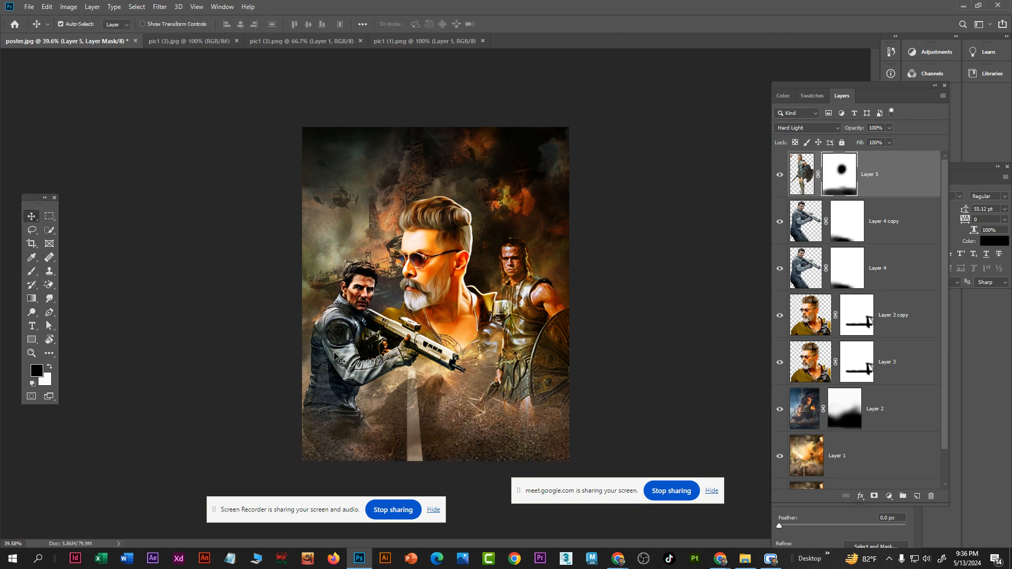
{"action": "left_click", "coordinate": [336, 355]}
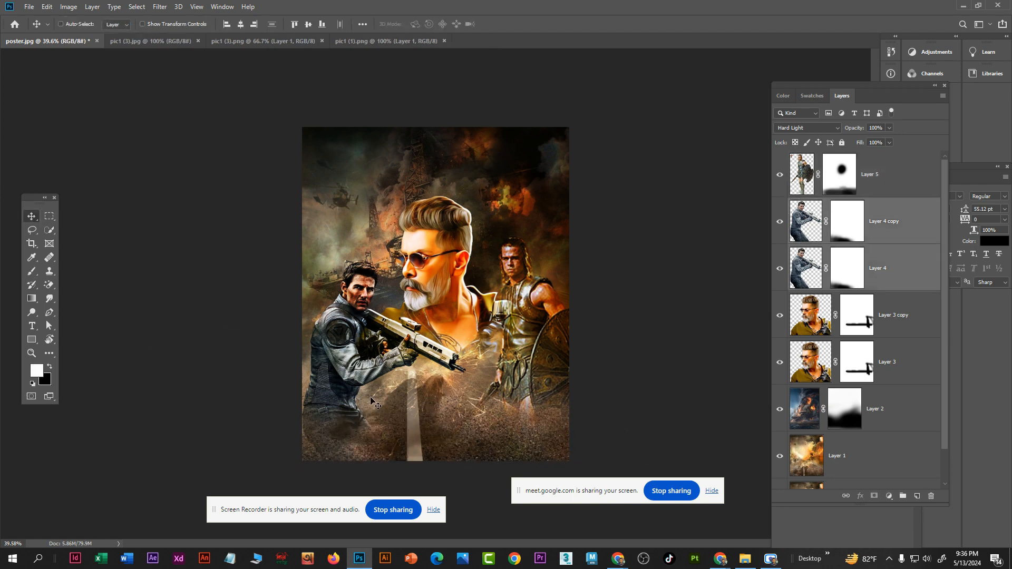
{"action": "left_click_drag", "start_coordinate": [331, 388], "coordinate": [355, 354]}
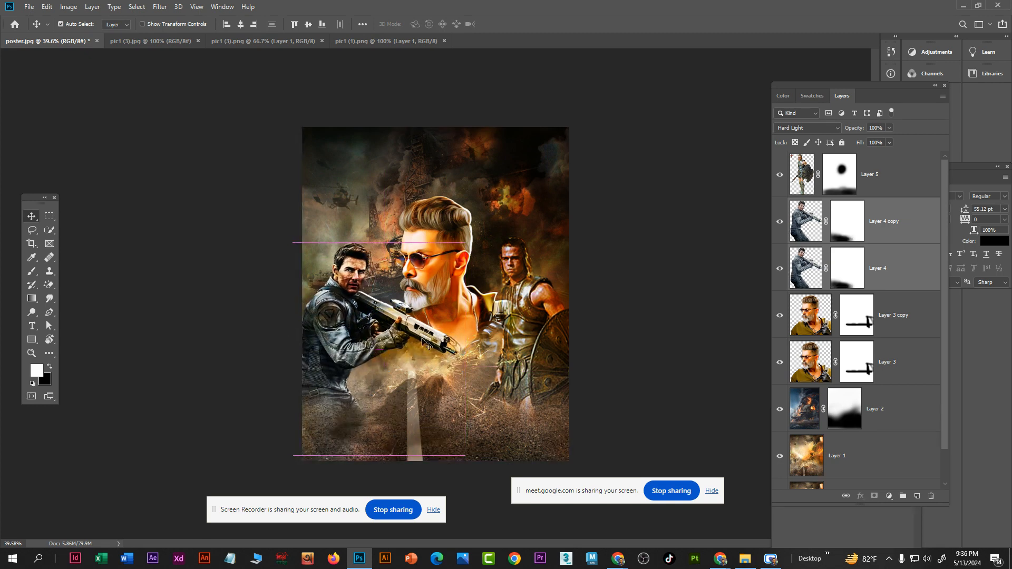
{"action": "left_click", "coordinate": [451, 274]}
{"action": "left_click", "coordinate": [654, 371]}
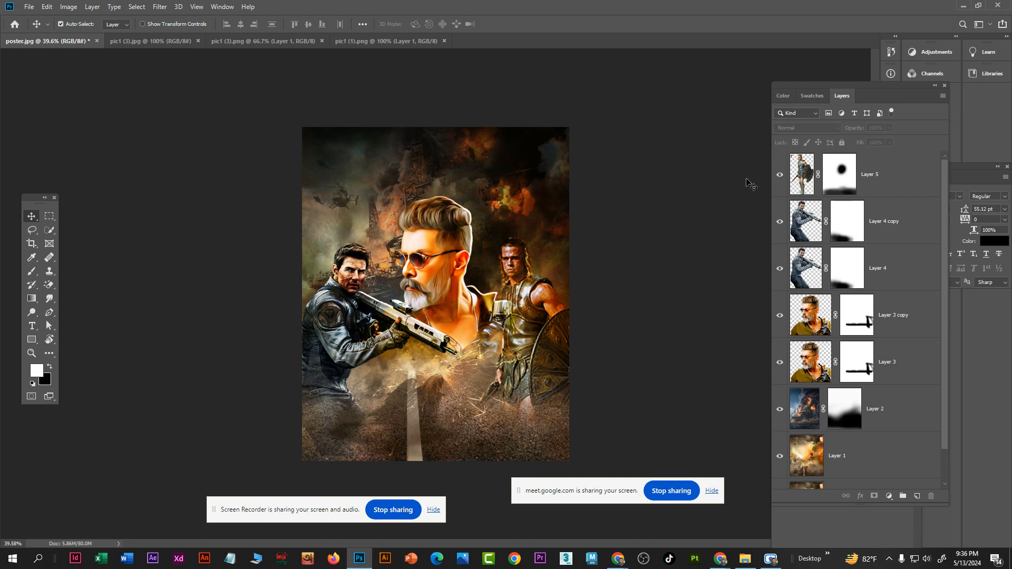
Duplicate Layer 5, try Luminosity on the copy, and settle on the Darker Color blend mode
{"action": "left_click", "coordinate": [869, 182]}
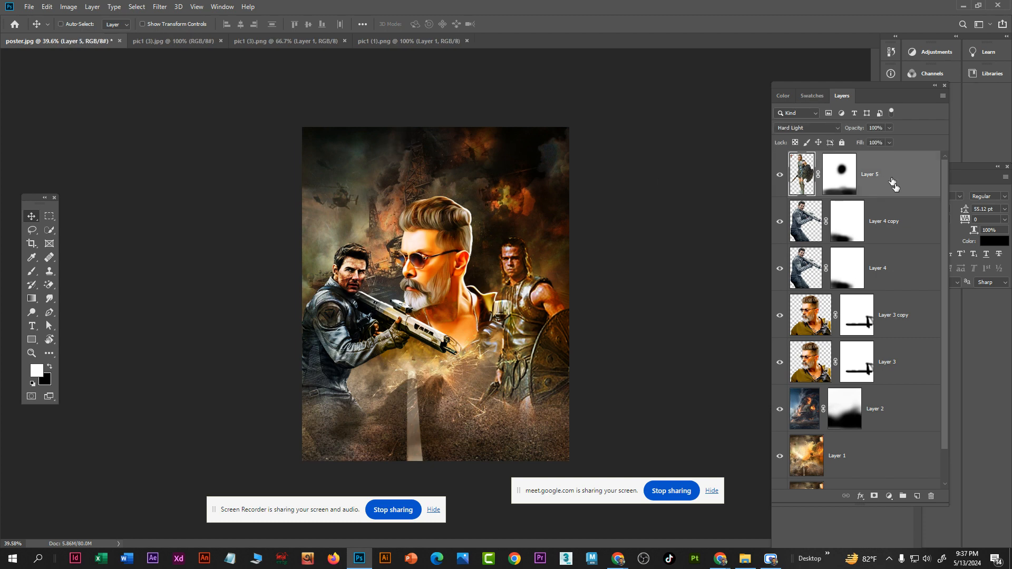
{"action": "key", "text": "ctrl+j"}
{"action": "left_click", "coordinate": [823, 129]}
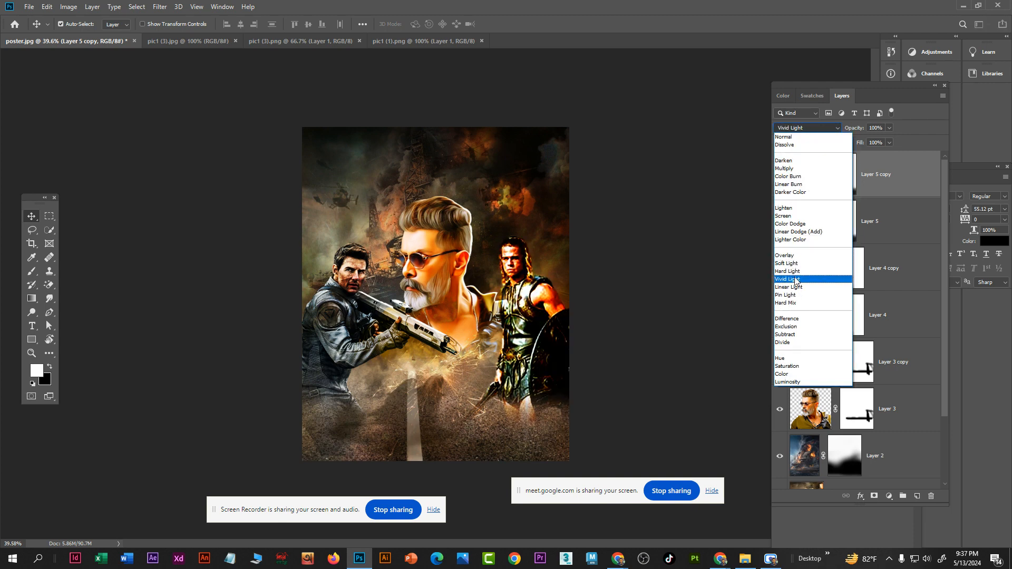
{"action": "left_click", "coordinate": [800, 382]}
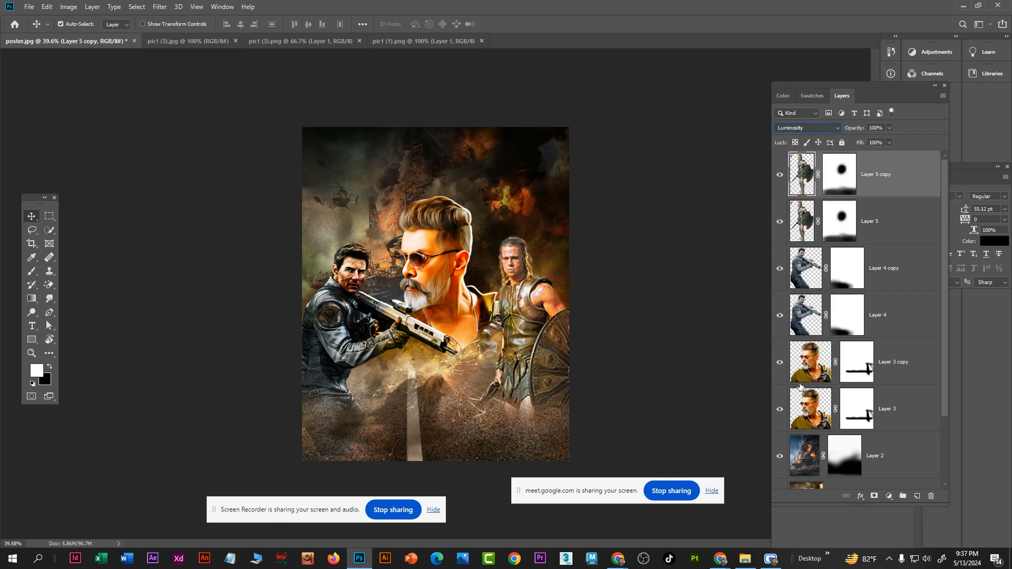
{"action": "left_click", "coordinate": [821, 129]}
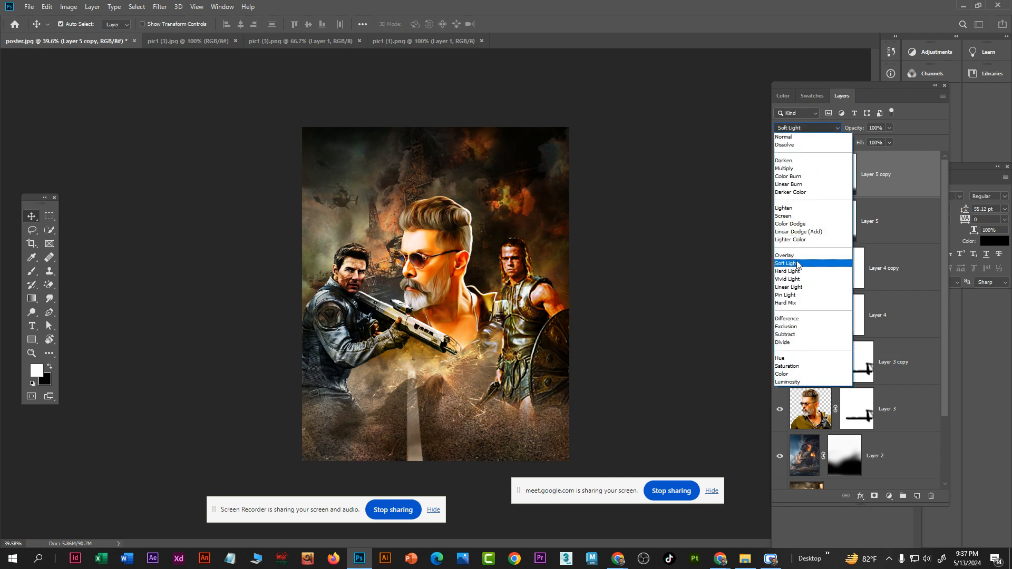
{"action": "left_click", "coordinate": [807, 193]}
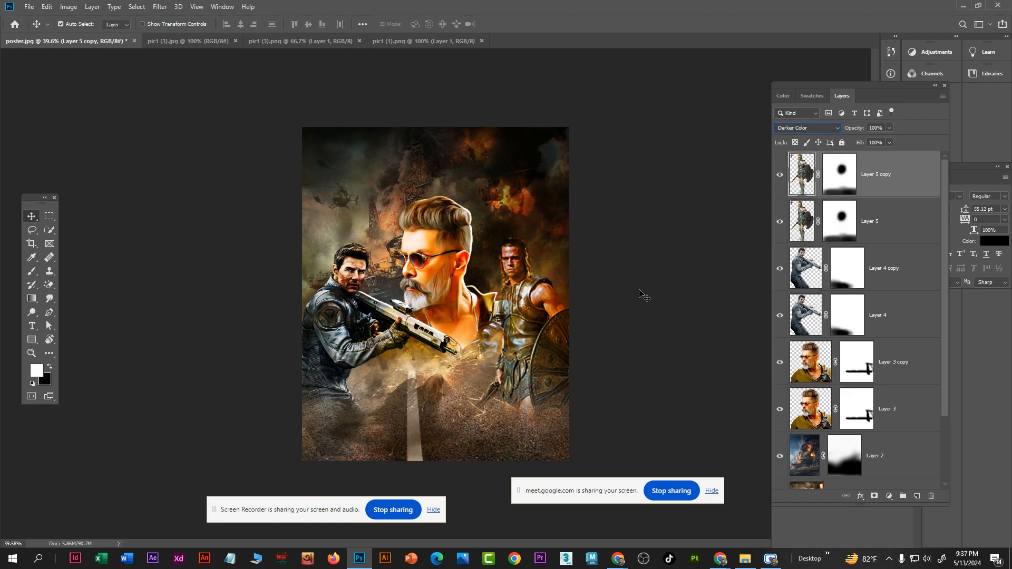
Check the warrior against the whole poster and set Layer 4 copy's blend mode to Darker Color
{"action": "left_click", "coordinate": [641, 292]}
{"action": "scroll", "coordinate": [636, 313], "scroll_direction": "down", "scroll_amount": 6}
{"action": "scroll", "coordinate": [410, 365], "scroll_direction": "up", "scroll_amount": 5}
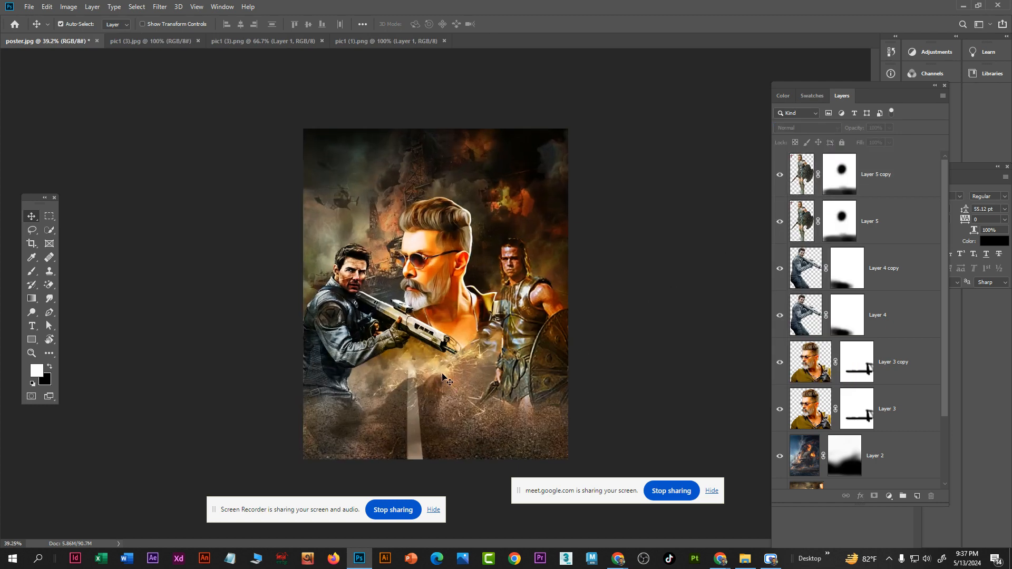
{"action": "scroll", "coordinate": [469, 374], "scroll_direction": "down", "scroll_amount": 3}
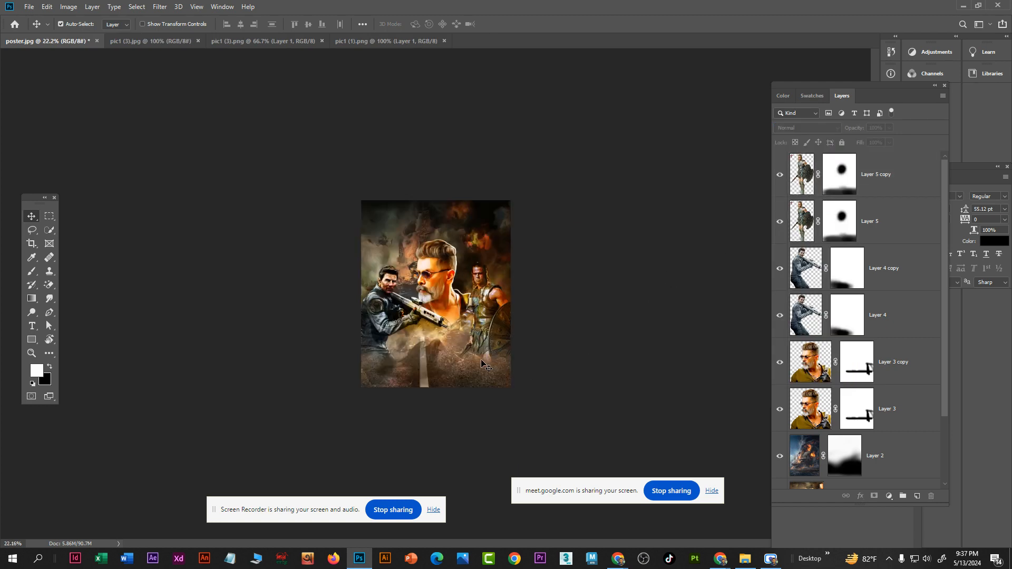
{"action": "scroll", "coordinate": [482, 363], "scroll_direction": "up", "scroll_amount": 3}
{"action": "left_click", "coordinate": [507, 300]}
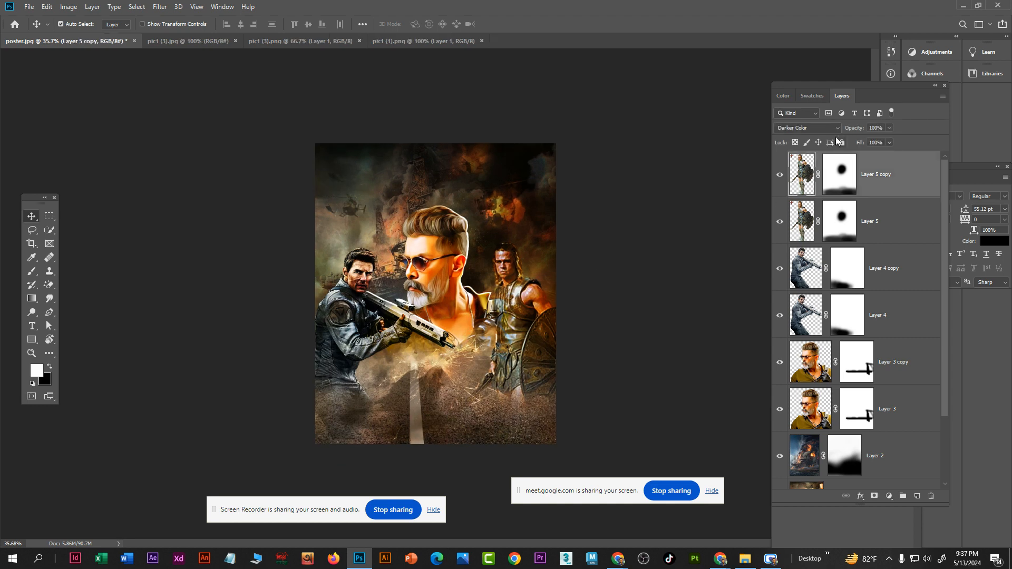
{"action": "left_click", "coordinate": [898, 278]}
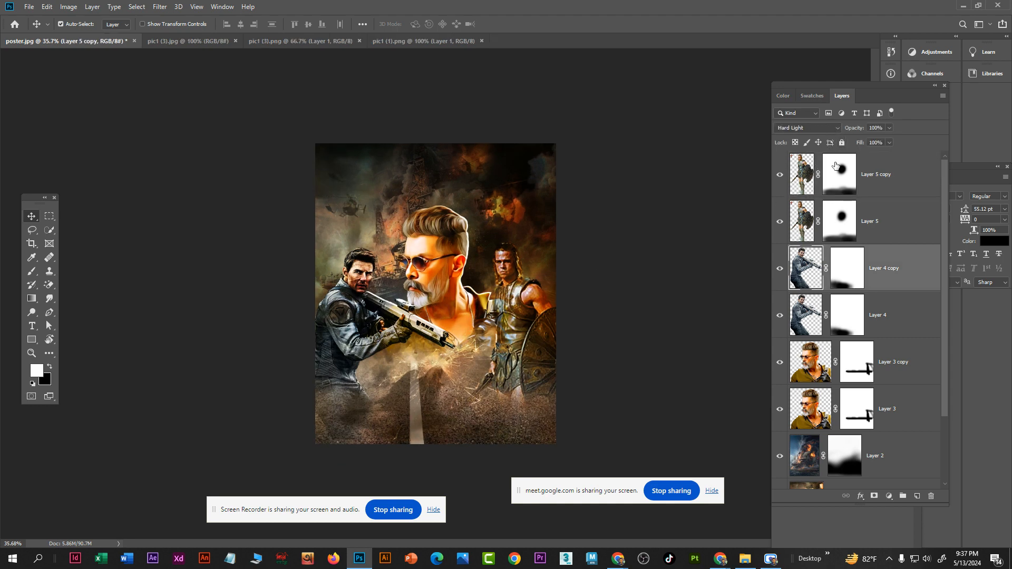
{"action": "left_click", "coordinate": [824, 130]}
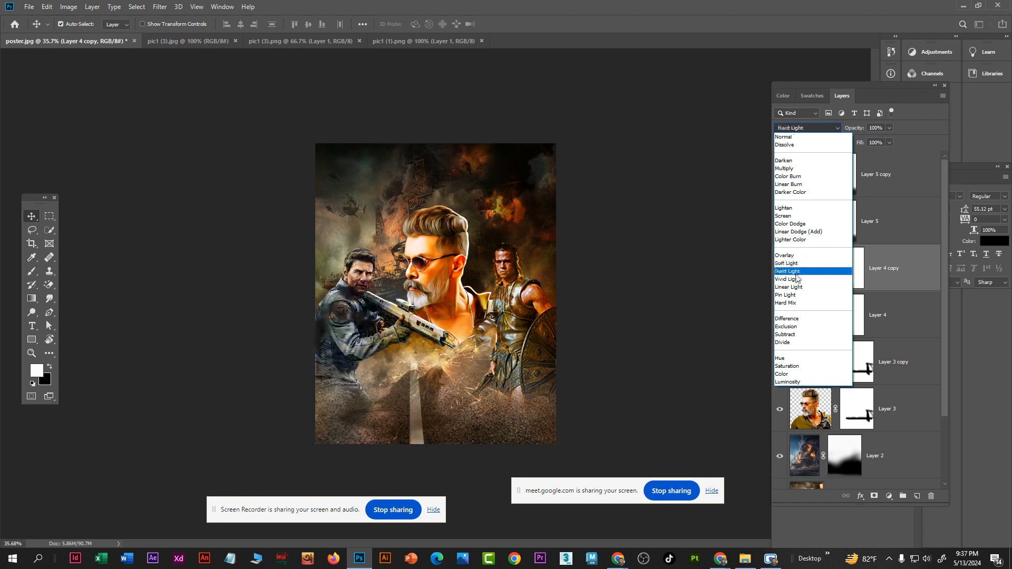
{"action": "left_click", "coordinate": [801, 193]}
{"action": "left_click", "coordinate": [570, 342]}
Nudge the bearded man's Layer 3 and Layer 3 copy together slightly to the right, then deselect them
{"action": "scroll", "coordinate": [559, 339], "scroll_direction": "down", "scroll_amount": 2}
{"action": "left_click", "coordinate": [442, 263]}
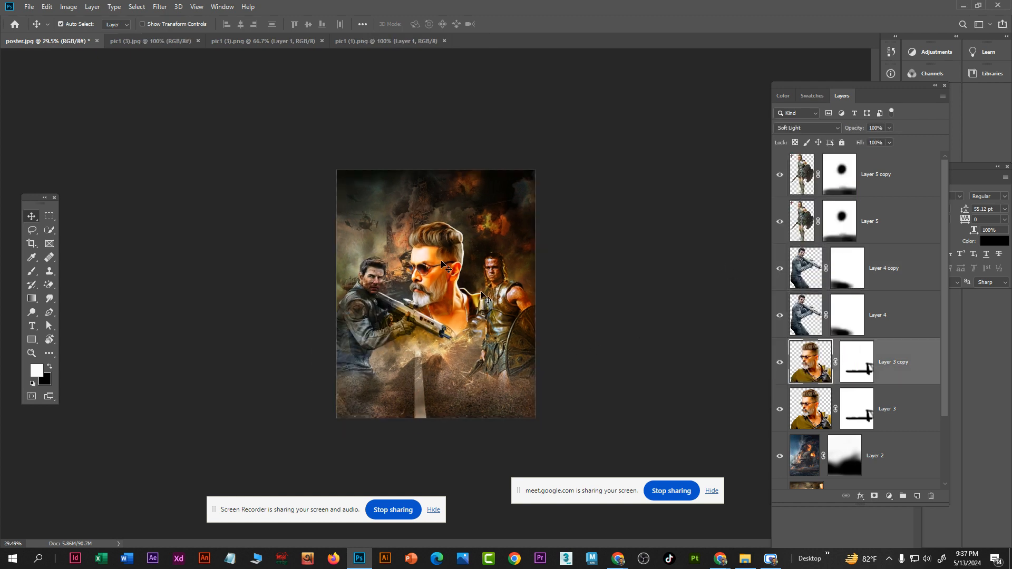
{"action": "left_click", "coordinate": [917, 413], "text": "shift"}
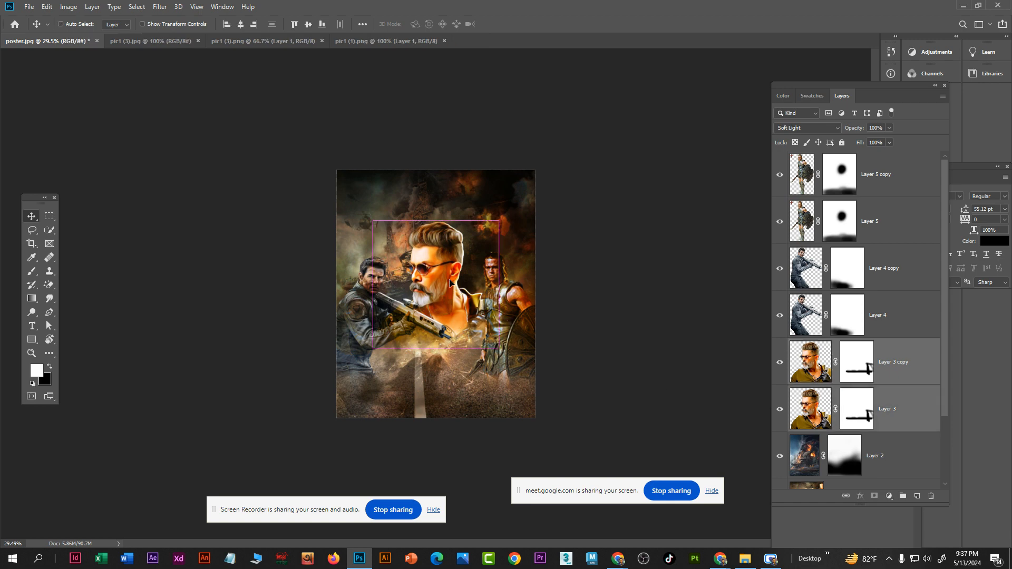
{"action": "left_click_drag", "start_coordinate": [448, 283], "coordinate": [450, 283]}
{"action": "left_click_drag", "start_coordinate": [450, 283], "coordinate": [450, 283]}
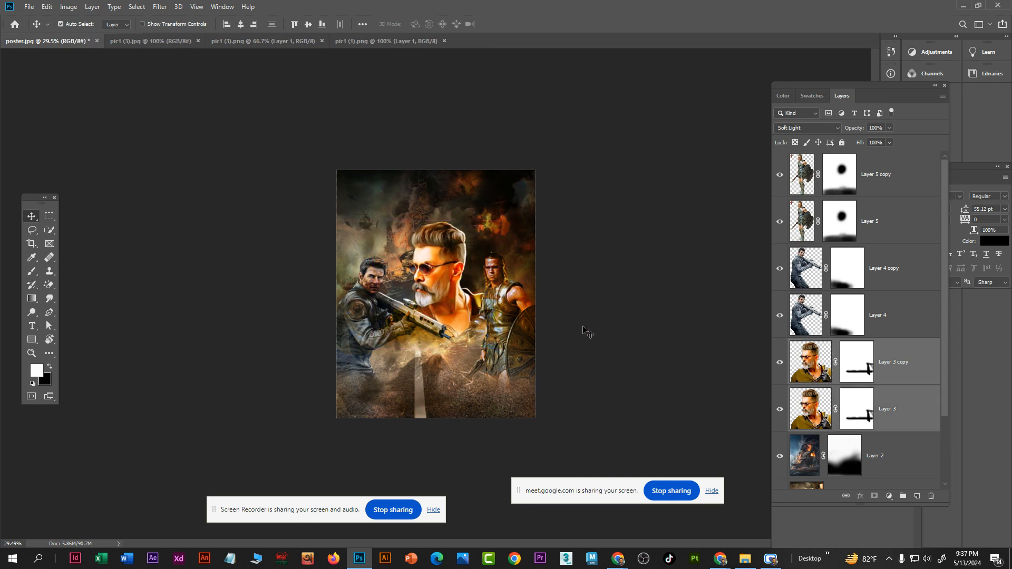
{"action": "left_click", "coordinate": [585, 332], "text": "ctrl"}
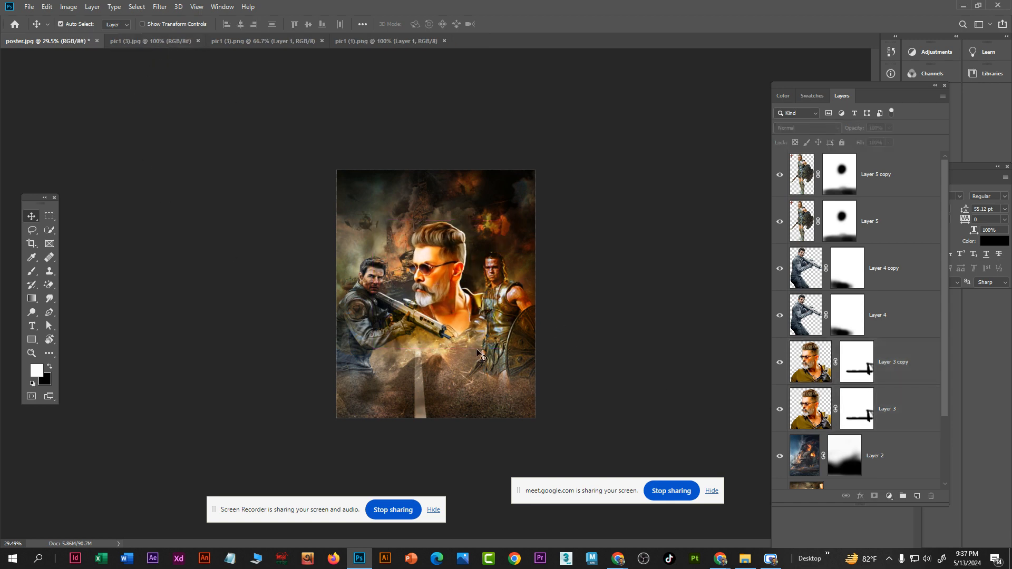
Start a text layer above Layer 5 copy on the road near the poster's lower edge, using the Airstrike font
{"action": "scroll", "coordinate": [498, 416], "scroll_direction": "up", "scroll_amount": 2}
{"action": "left_click", "coordinate": [921, 182]}
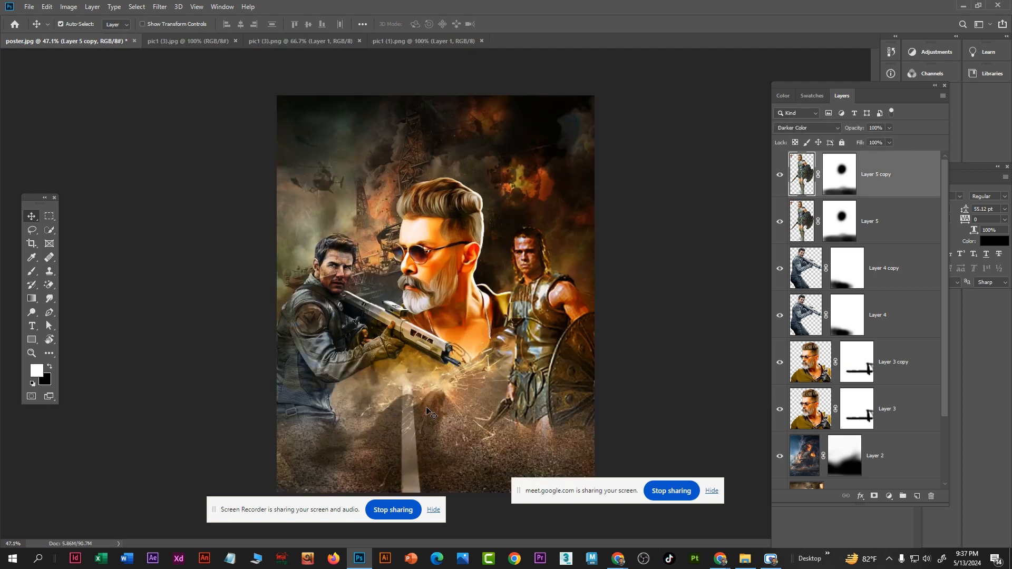
{"action": "scroll", "coordinate": [428, 416], "scroll_direction": "up", "scroll_amount": 1}
{"action": "scroll", "coordinate": [437, 458], "scroll_direction": "down", "scroll_amount": 3}
{"action": "scroll", "coordinate": [438, 458], "scroll_direction": "up", "scroll_amount": 3}
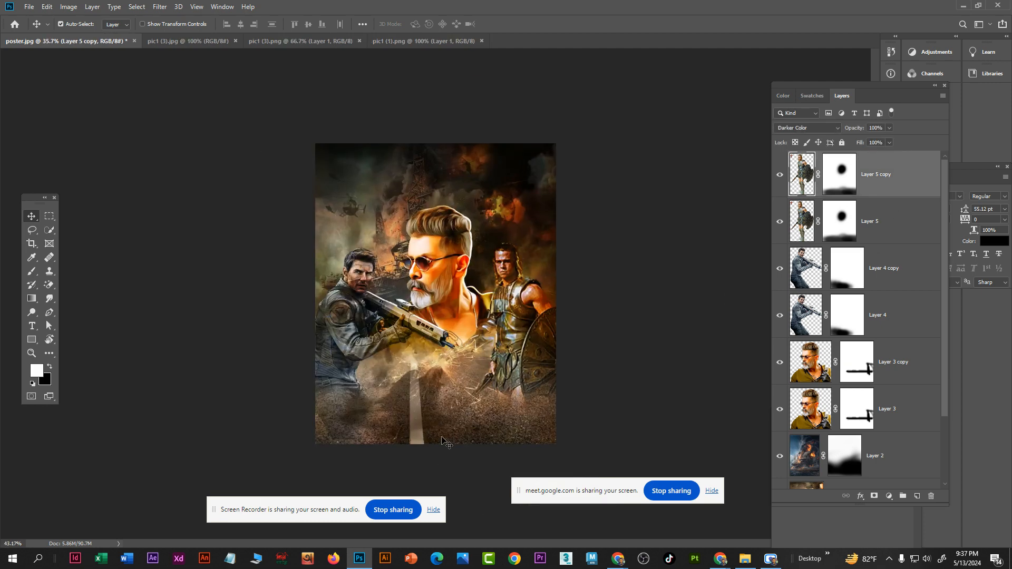
{"action": "scroll", "coordinate": [441, 396], "scroll_direction": "up", "scroll_amount": 2}
{"action": "left_click_drag", "start_coordinate": [439, 393], "coordinate": [418, 191]}
{"action": "left_click", "coordinate": [32, 326]}
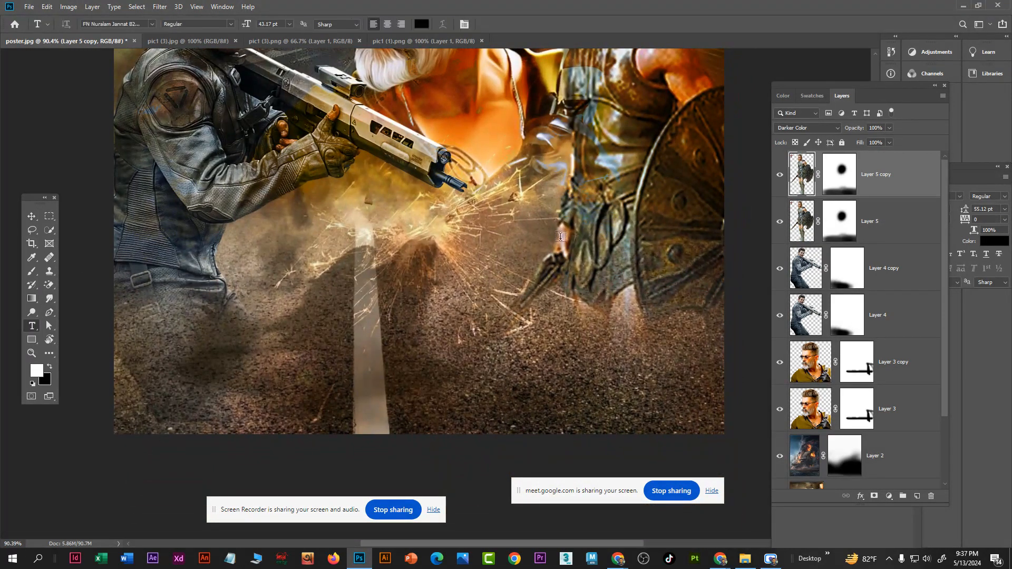
{"action": "left_click", "coordinate": [288, 304]}
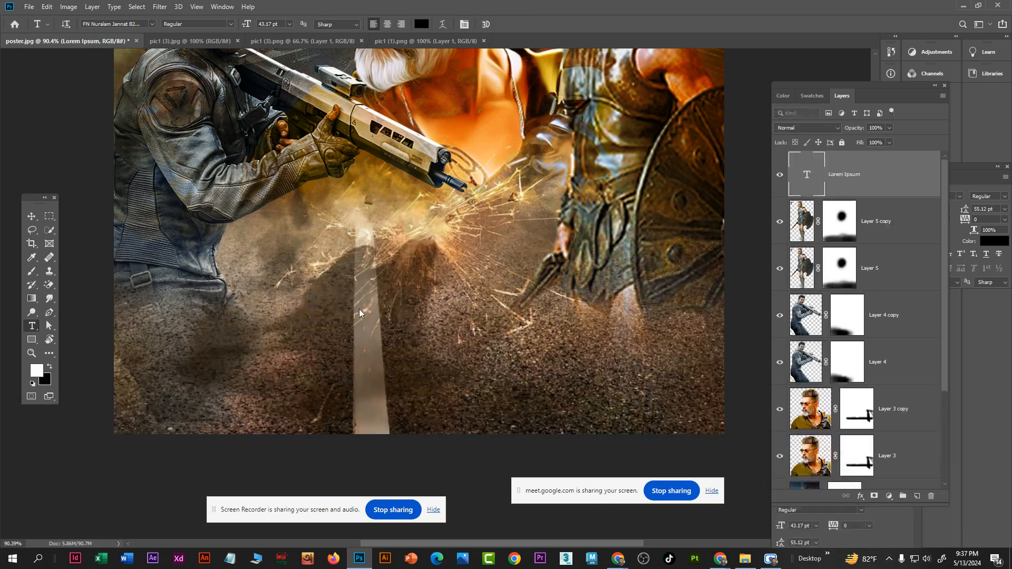
{"action": "left_click", "coordinate": [151, 24]}
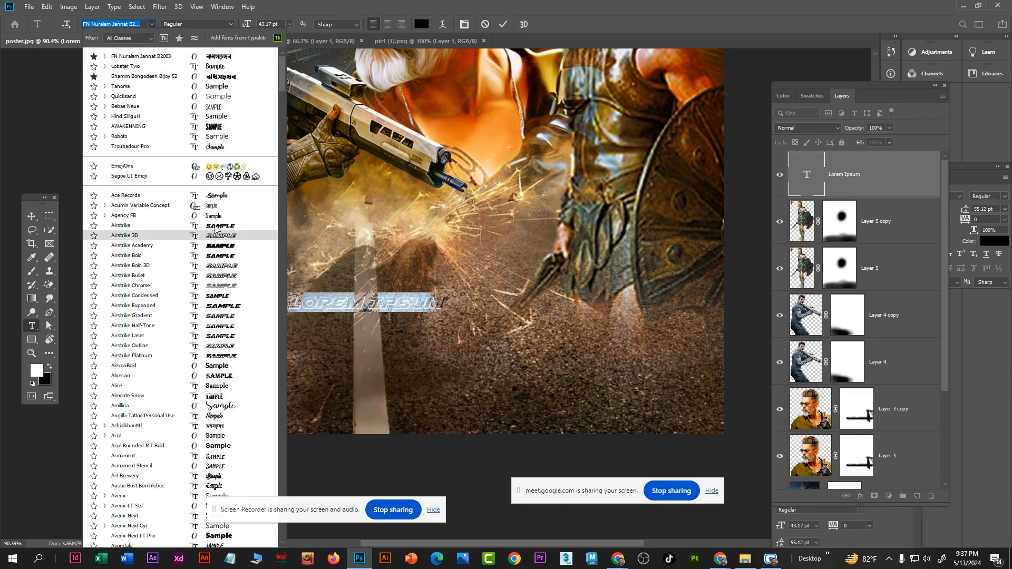
{"action": "left_click", "coordinate": [210, 226]}
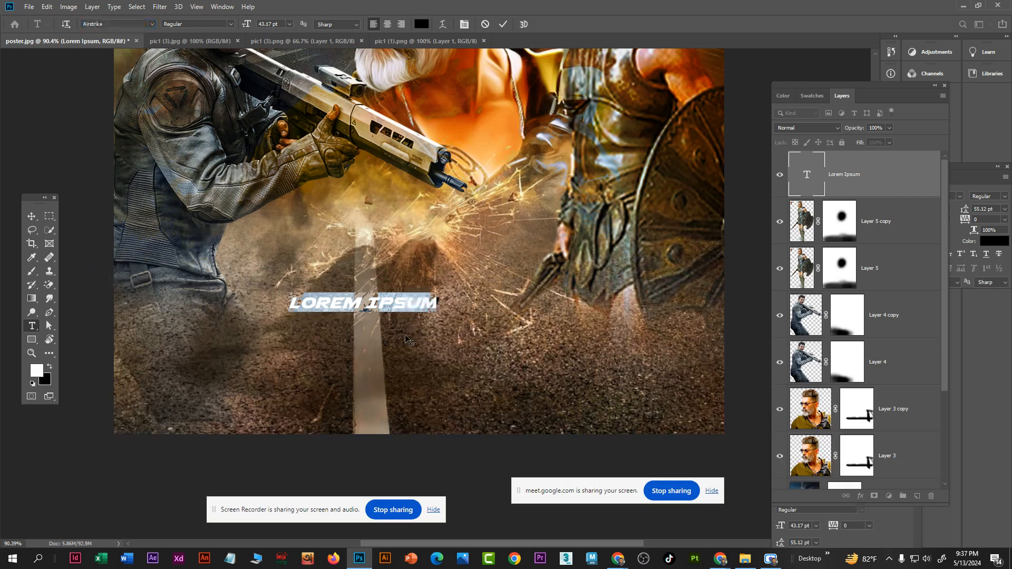
Replace the placeholder text with the title "THE ACTION MOVIE" and commit it
{"action": "triple_click", "coordinate": [375, 302]}
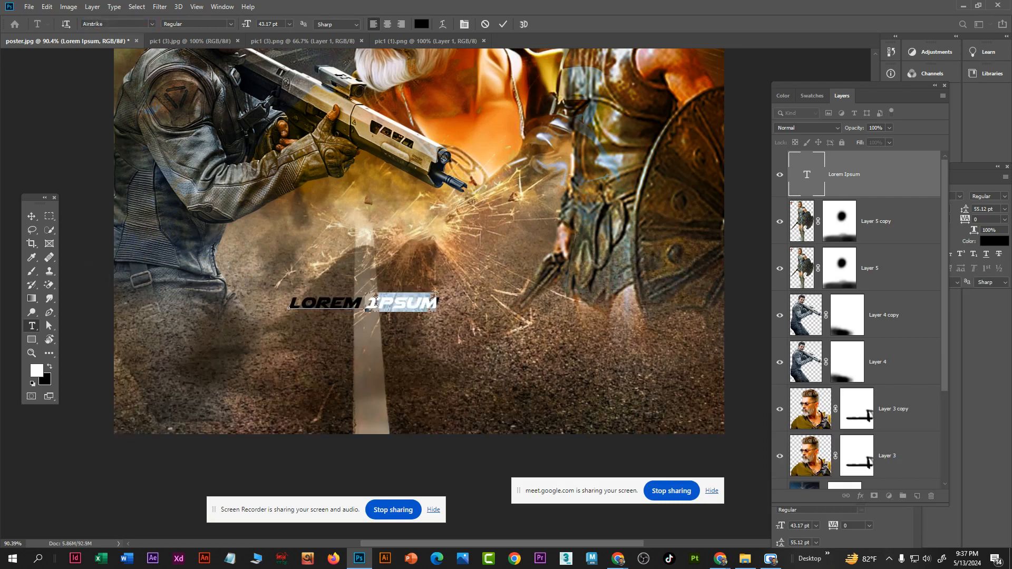
{"action": "type", "text": "THE"}
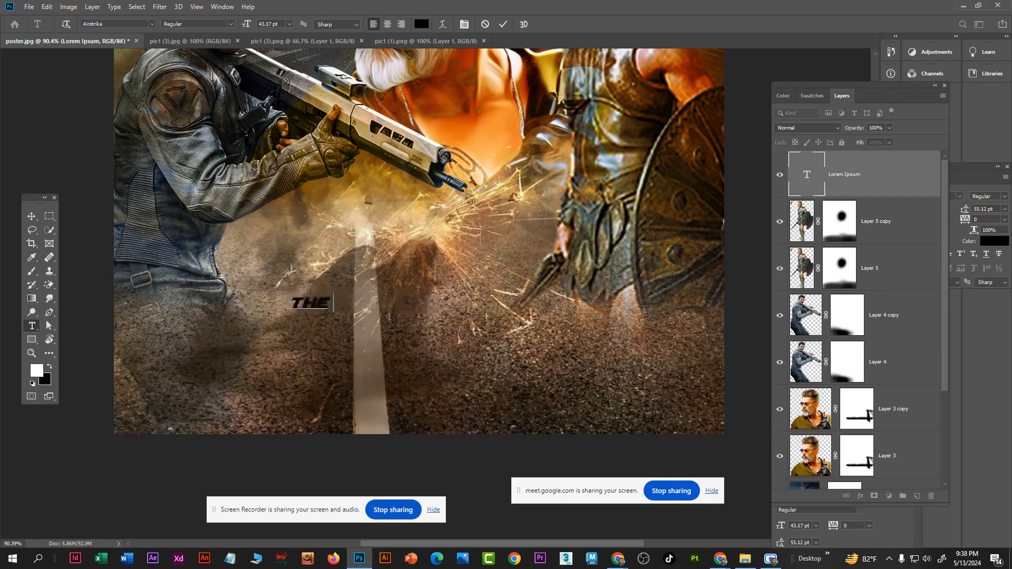
{"action": "type", "text": " ACTION M"}
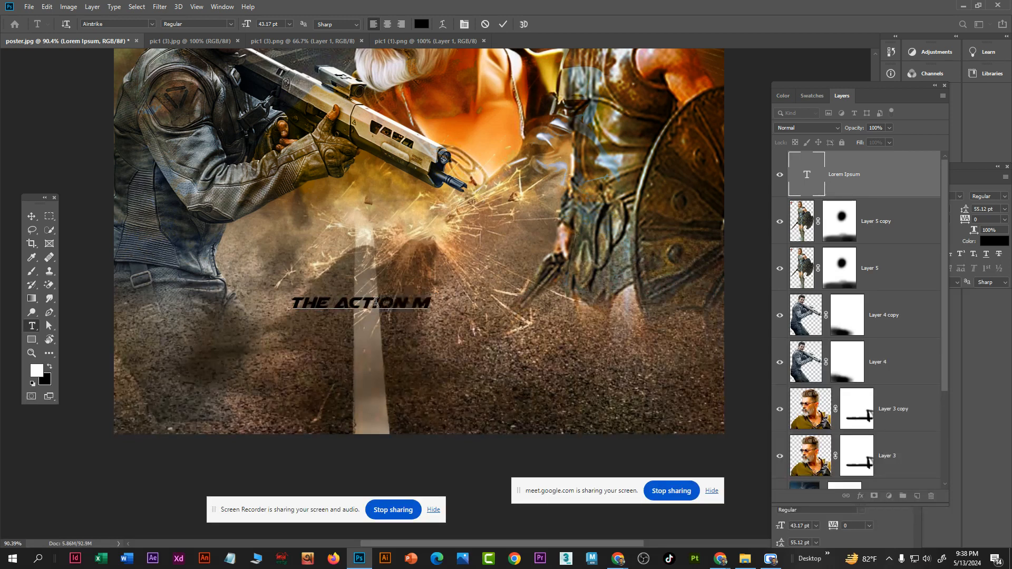
{"action": "type", "text": "OVIE"}
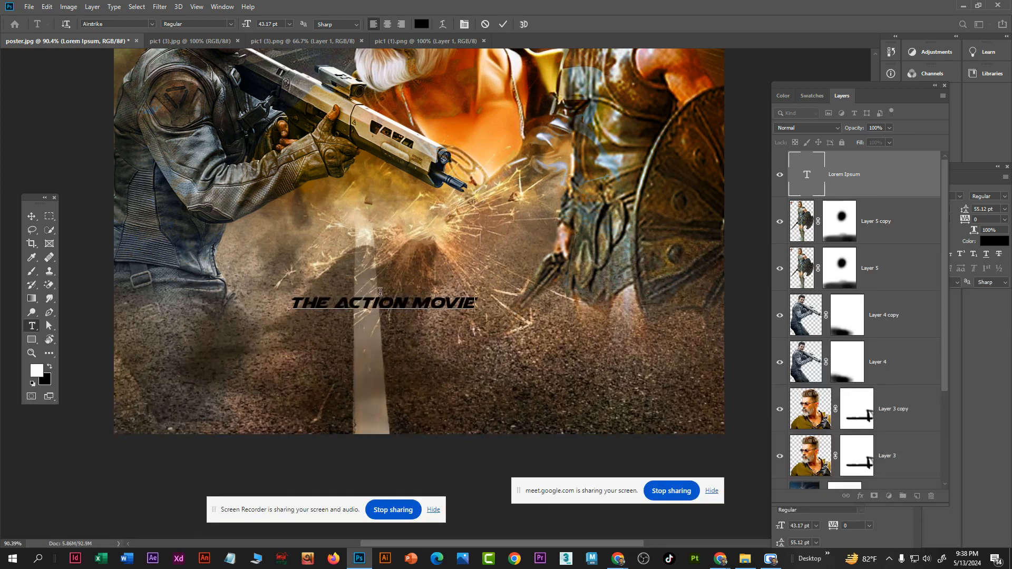
{"action": "left_click", "coordinate": [29, 214]}
Scale the title up to about 115 pt so it spans most of the poster's width, and shift it slightly down
{"action": "key", "text": "ctrl+t"}
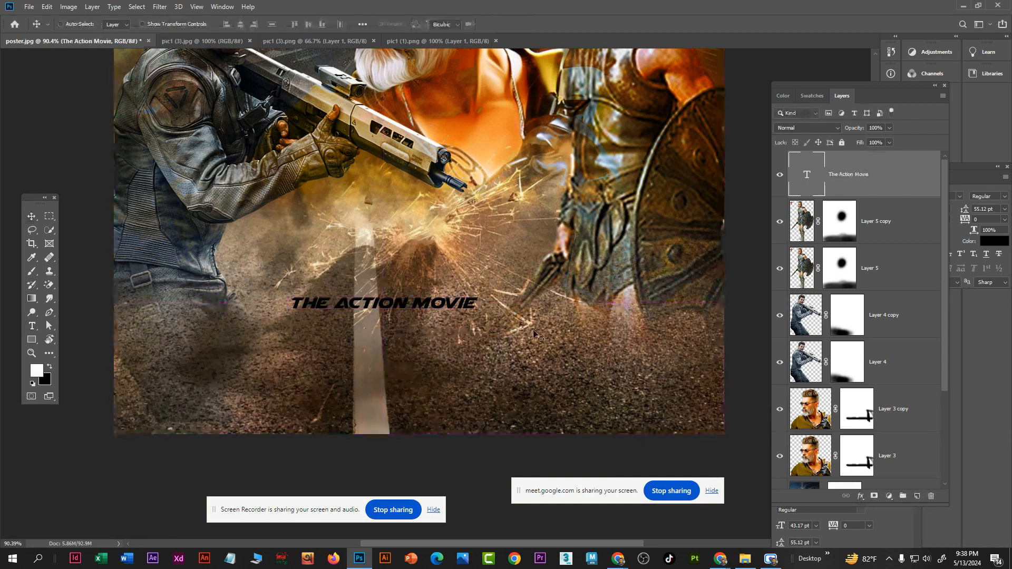
{"action": "left_click_drag", "start_coordinate": [477, 310], "coordinate": [642, 339]}
{"action": "left_click_drag", "start_coordinate": [528, 318], "coordinate": [531, 340]}
{"action": "key", "text": "Return"}
Nudge the title to the poster's horizontal centre below the characters and check it against the whole poster
{"action": "scroll", "coordinate": [556, 369], "scroll_direction": "down", "scroll_amount": 5}
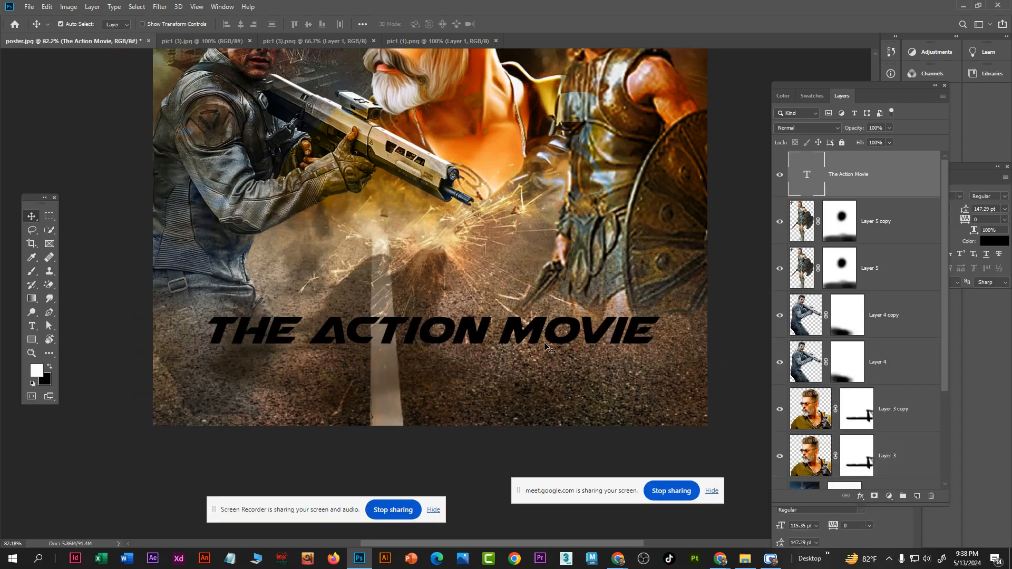
{"action": "scroll", "coordinate": [438, 411], "scroll_direction": "down", "scroll_amount": 1}
{"action": "scroll", "coordinate": [443, 262], "scroll_direction": "up", "scroll_amount": 6}
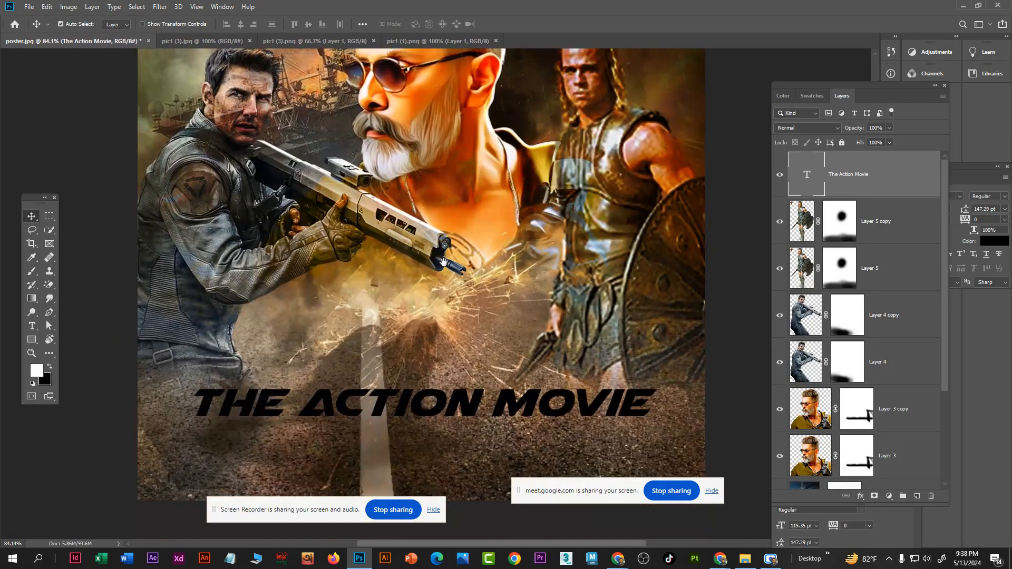
{"action": "left_click_drag", "start_coordinate": [503, 420], "coordinate": [498, 364]}
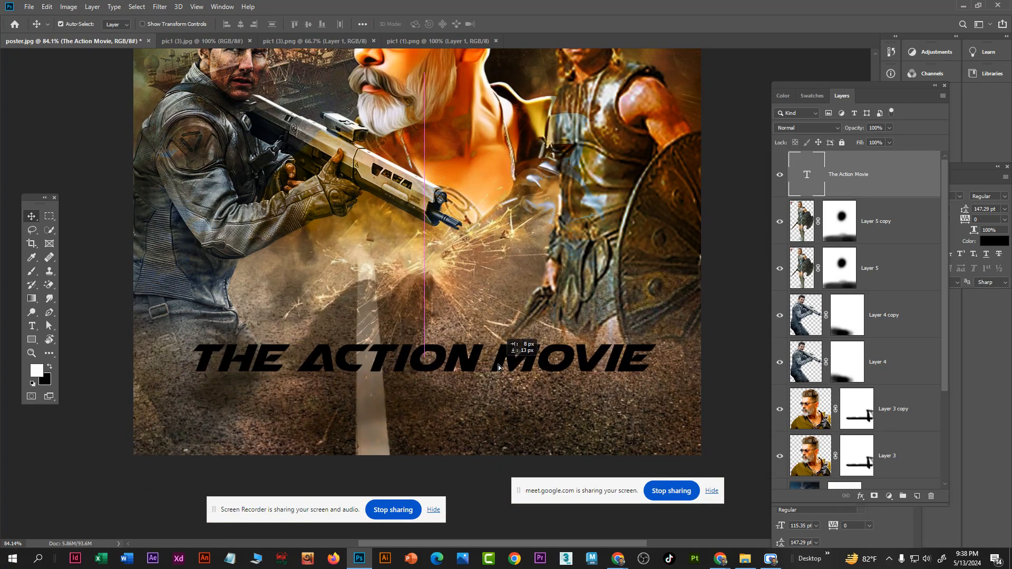
{"action": "key", "text": "ctrl+0"}
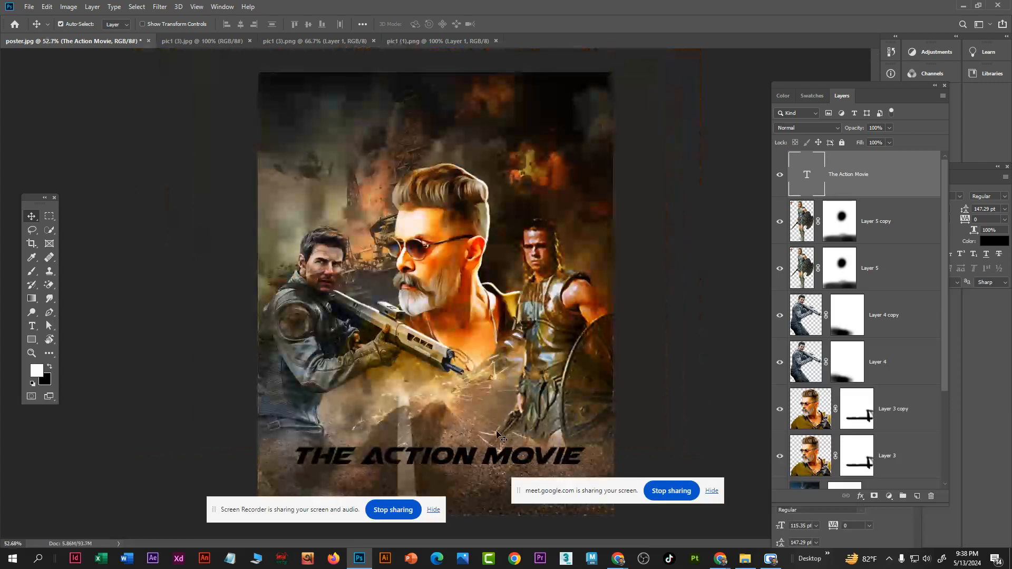
{"action": "scroll", "coordinate": [499, 368], "scroll_direction": "up", "scroll_amount": 3}
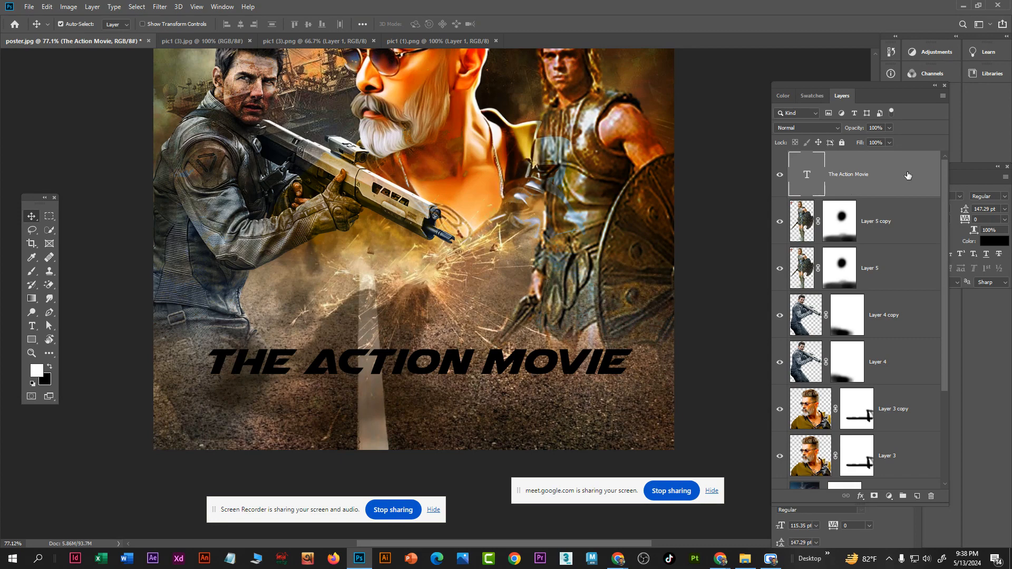
Give the title layer a white Color Overlay and a red outside Stroke of 13 px
{"action": "key", "text": "h"}
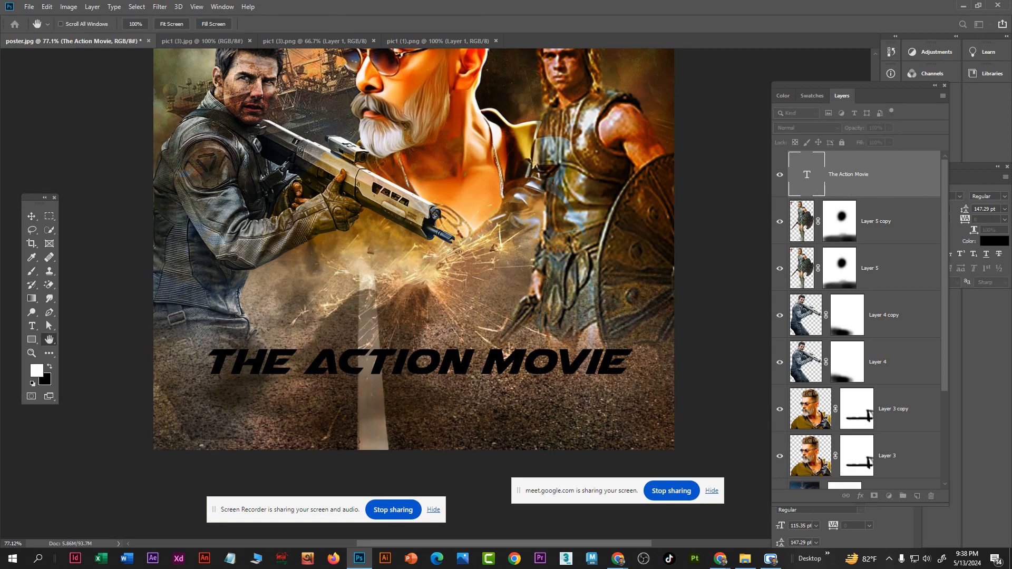
{"action": "right_click", "coordinate": [896, 193]}
{"action": "left_click", "coordinate": [914, 199]}
{"action": "left_click_drag", "start_coordinate": [770, 206], "coordinate": [722, 186]}
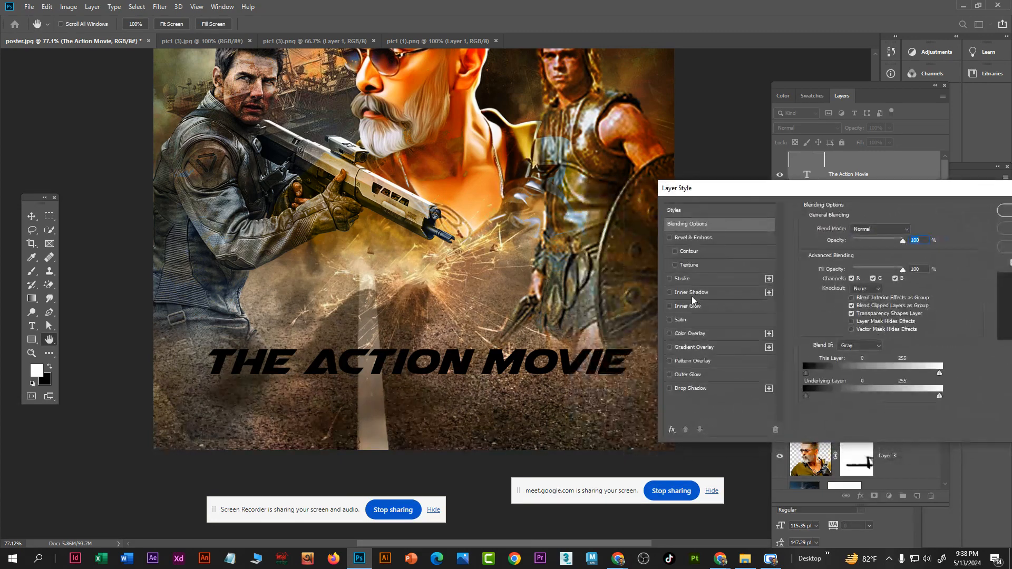
{"action": "left_click", "coordinate": [679, 334]}
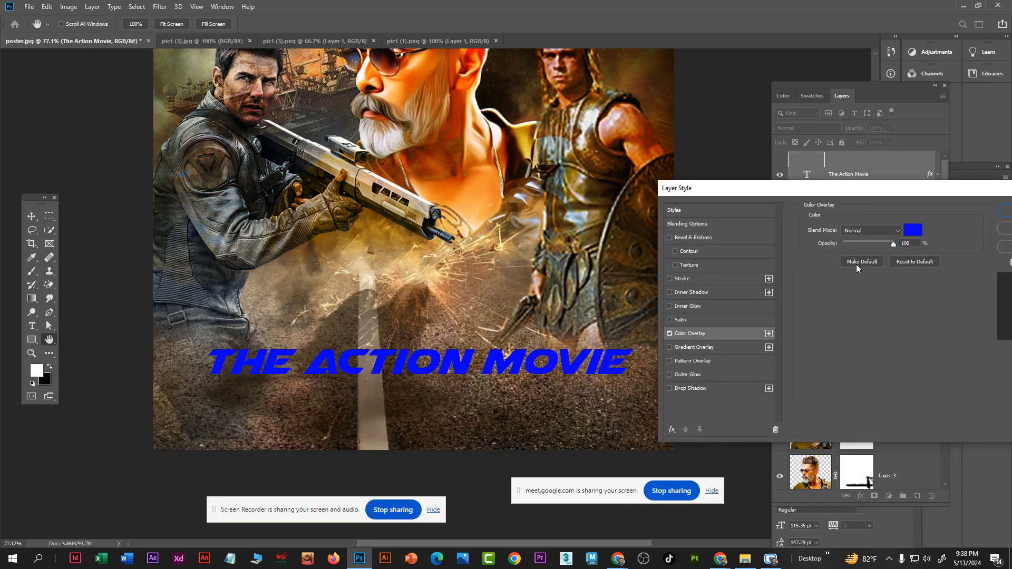
{"action": "left_click", "coordinate": [913, 232]}
{"action": "left_click", "coordinate": [733, 261]}
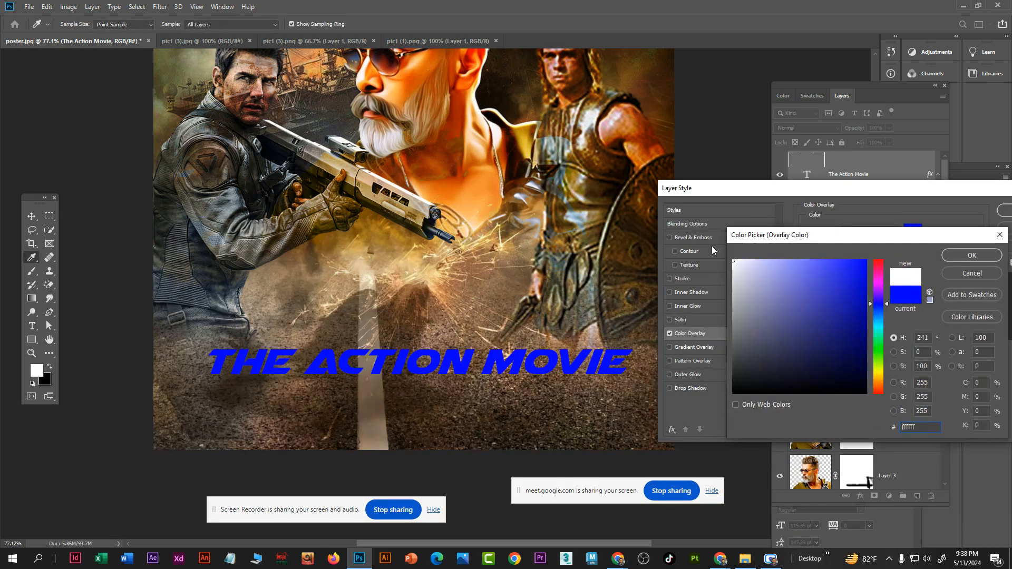
{"action": "left_click", "coordinate": [970, 255]}
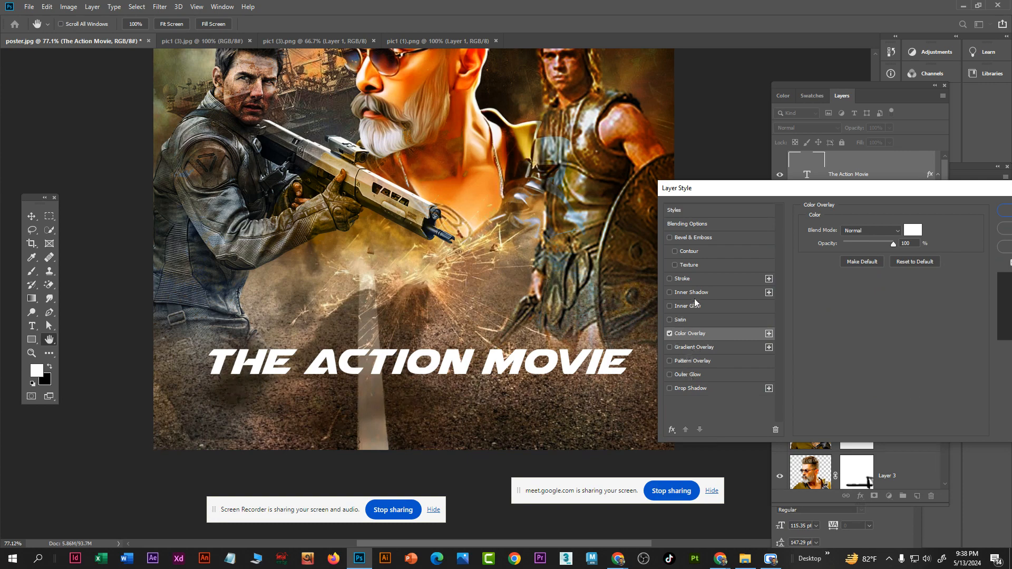
{"action": "left_click", "coordinate": [694, 279]}
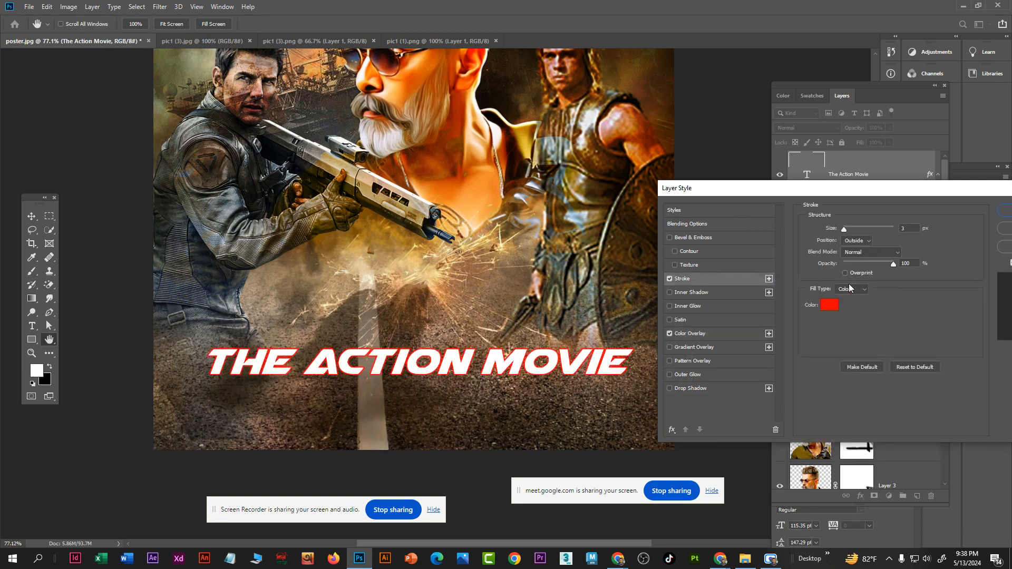
{"action": "left_click_drag", "start_coordinate": [844, 229], "coordinate": [851, 230]}
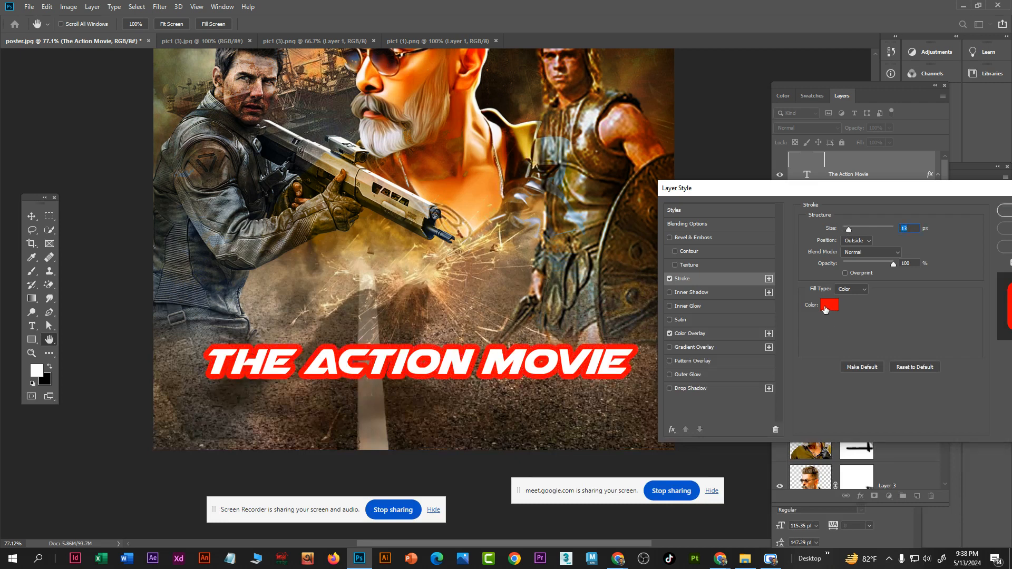
Enable Bevel & Emboss with Texture on the title, try several patterns, and choose the black-and-white wavy one
{"action": "left_click", "coordinate": [691, 265]}
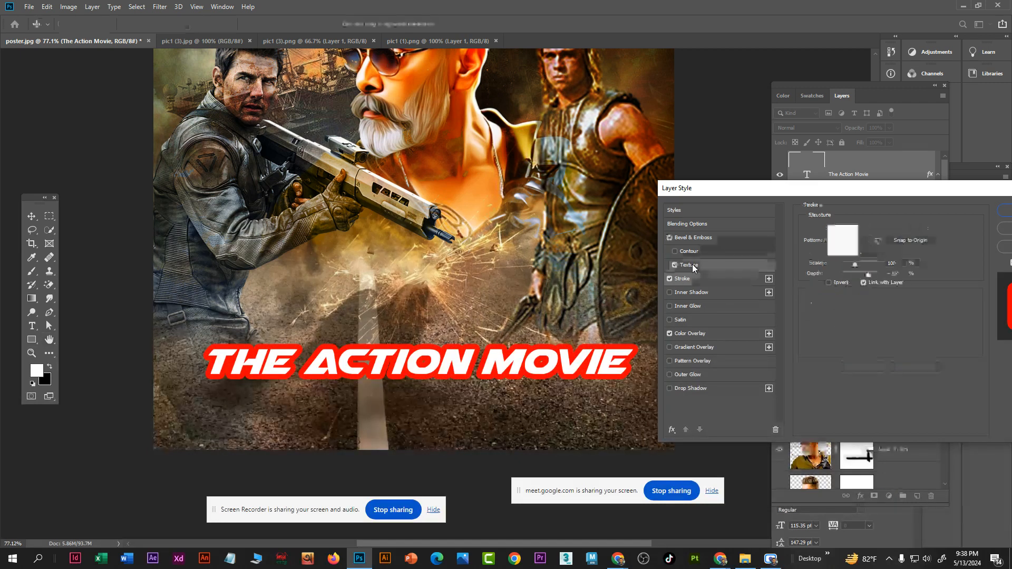
{"action": "left_click", "coordinate": [864, 240]}
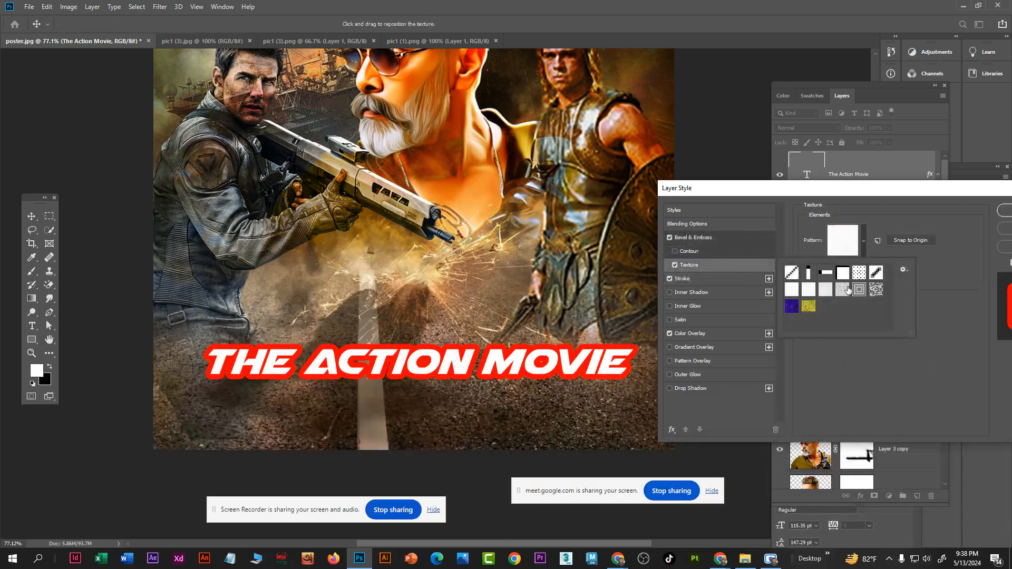
{"action": "left_click", "coordinate": [875, 289]}
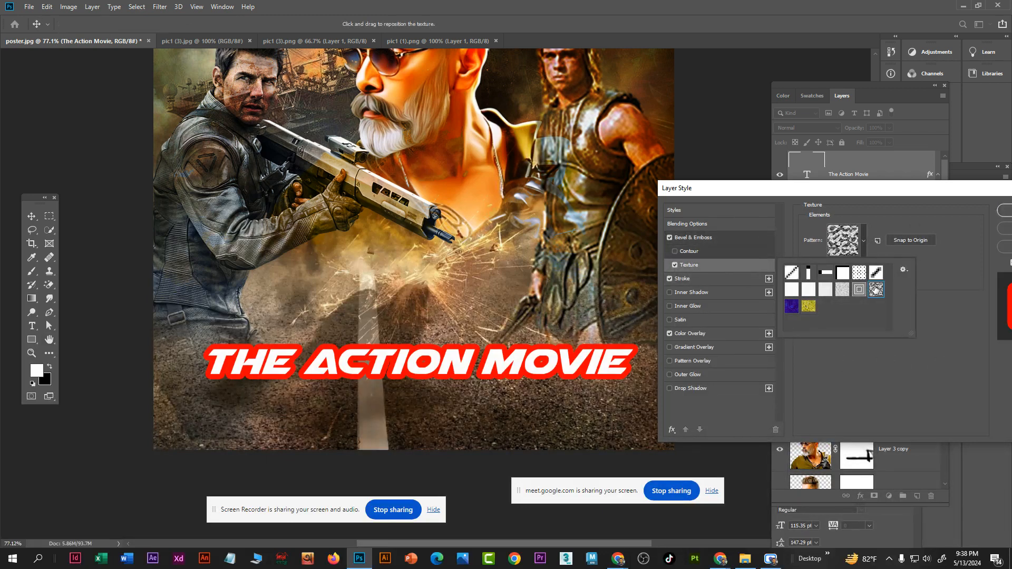
{"action": "left_click", "coordinate": [825, 289]}
{"action": "left_click", "coordinate": [858, 289]}
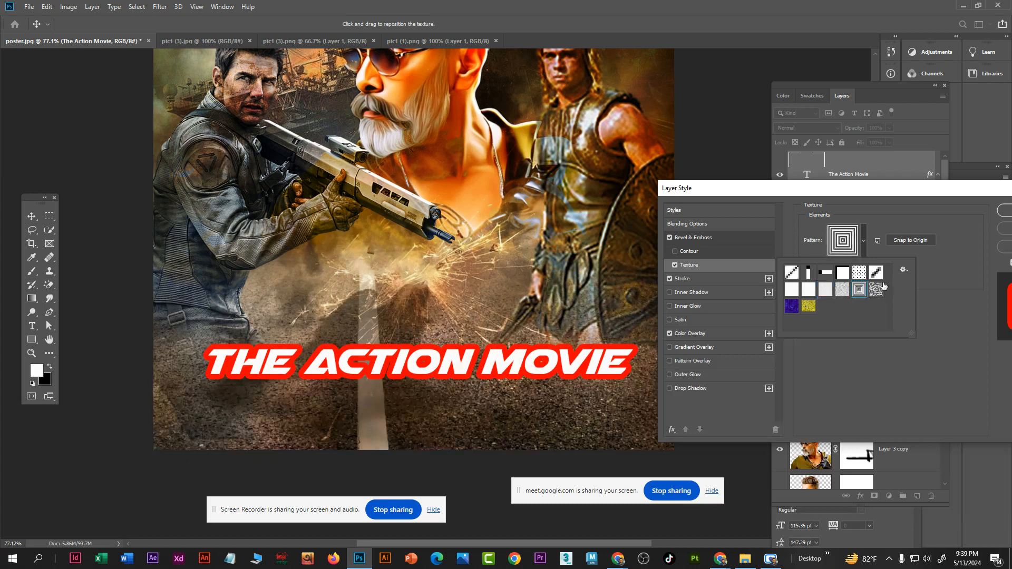
{"action": "left_click", "coordinate": [877, 290]}
Enable the bevel's Contour, adjust the Texture scale slightly, and review the Bevel & Emboss settings, keeping the Inner Bevel style
{"action": "left_click", "coordinate": [721, 253]}
{"action": "left_click", "coordinate": [686, 252]}
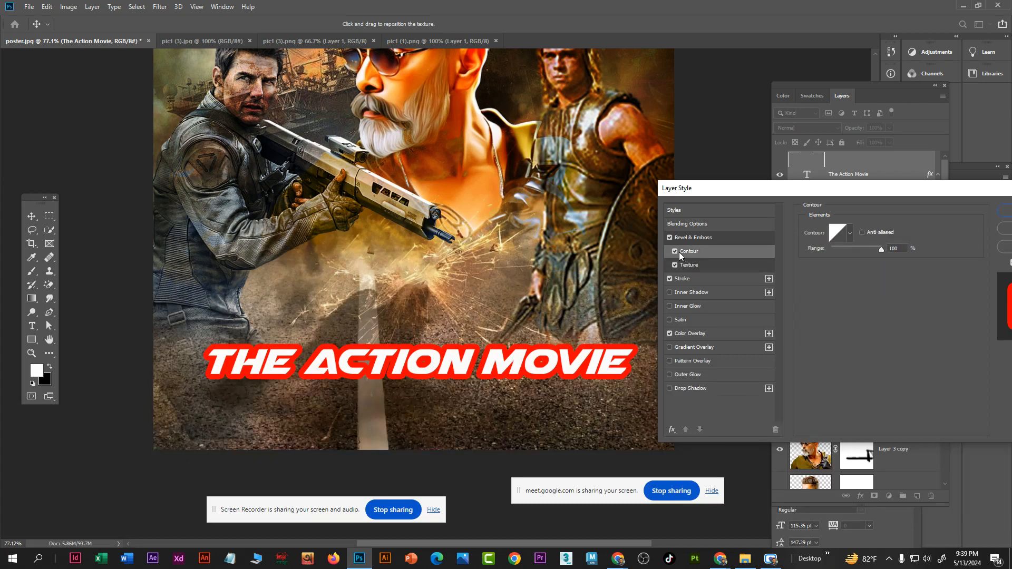
{"action": "left_click", "coordinate": [707, 265]}
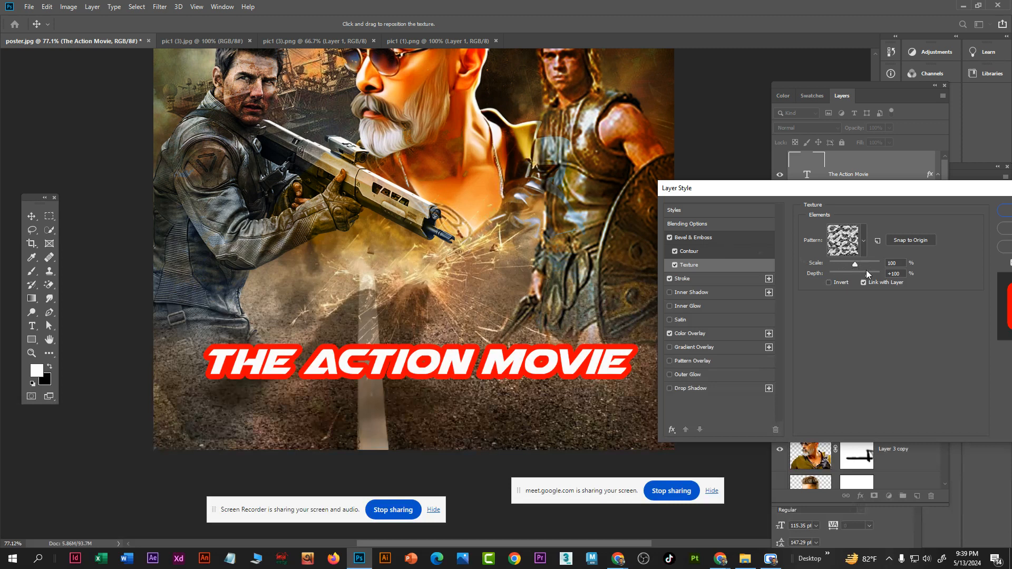
{"action": "mouse_move", "coordinate": [855, 268]}
{"action": "left_mouse_down"}
{"action": "mouse_move", "coordinate": [873, 267]}
{"action": "mouse_move", "coordinate": [859, 267]}
{"action": "left_mouse_up"}
{"action": "left_click", "coordinate": [861, 238]}
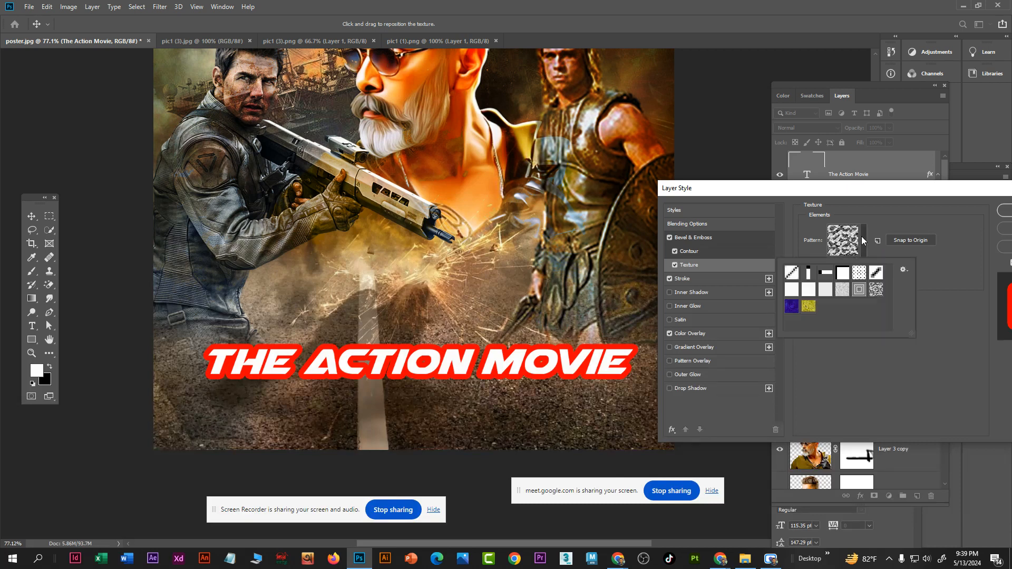
{"action": "left_click", "coordinate": [861, 238]}
{"action": "left_click", "coordinate": [710, 251]}
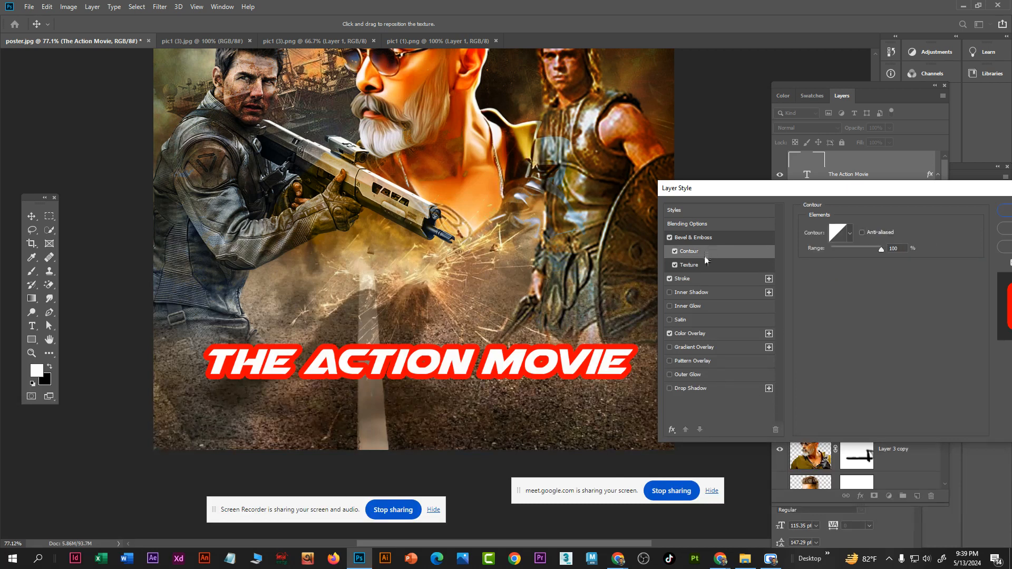
{"action": "left_click", "coordinate": [718, 239]}
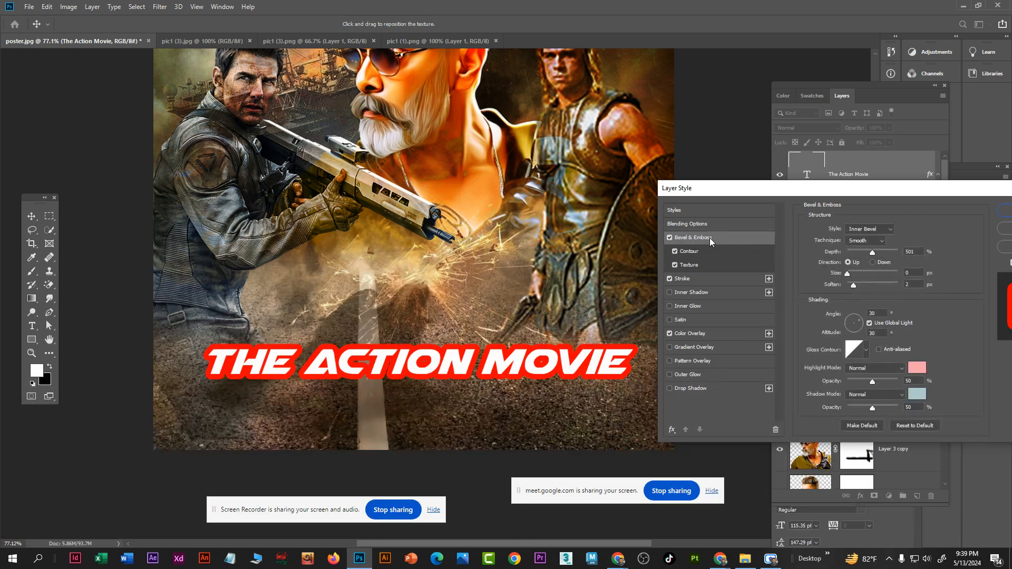
{"action": "left_click", "coordinate": [864, 230]}
{"action": "left_click", "coordinate": [868, 231]}
Enable the Inner Glow, Drop Shadow and Pattern Overlay effects on the title
{"action": "left_click", "coordinate": [670, 306]}
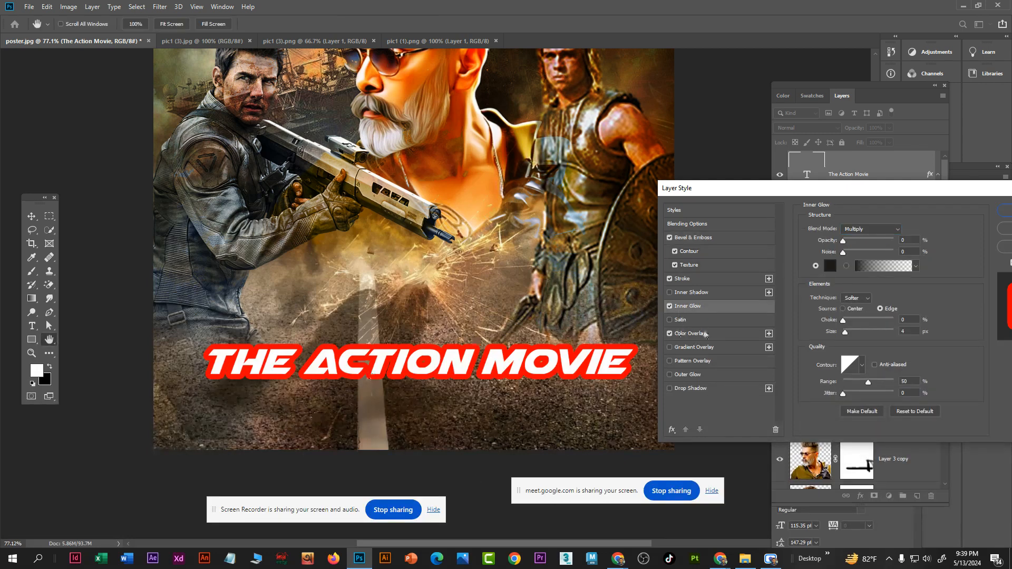
{"action": "left_click", "coordinate": [673, 388]}
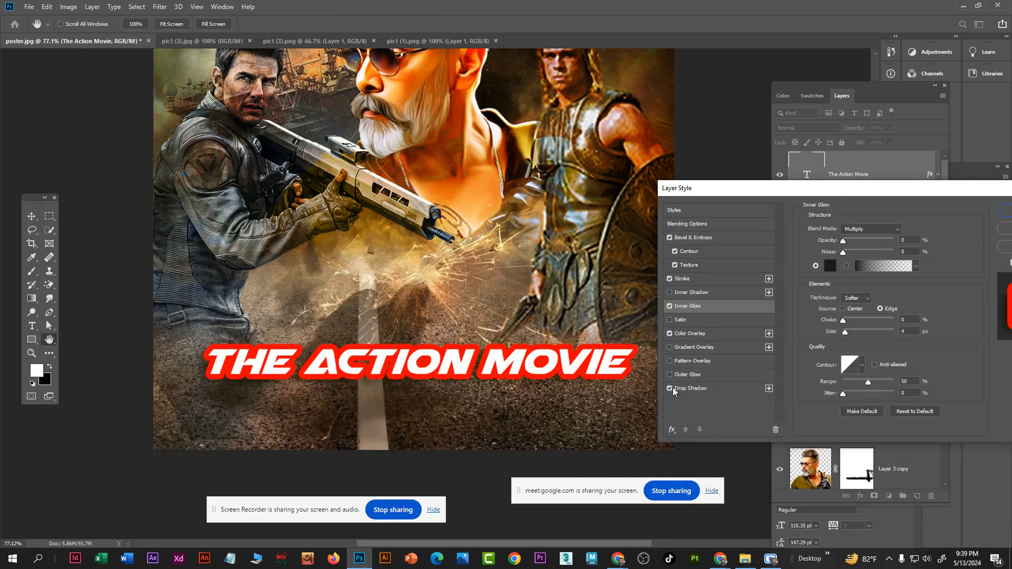
{"action": "left_click", "coordinate": [678, 361]}
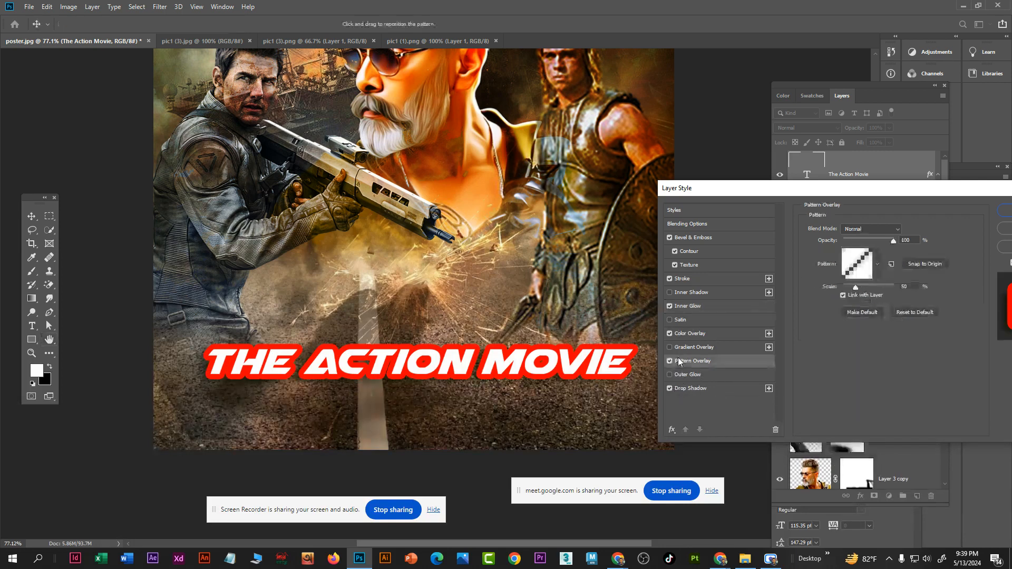
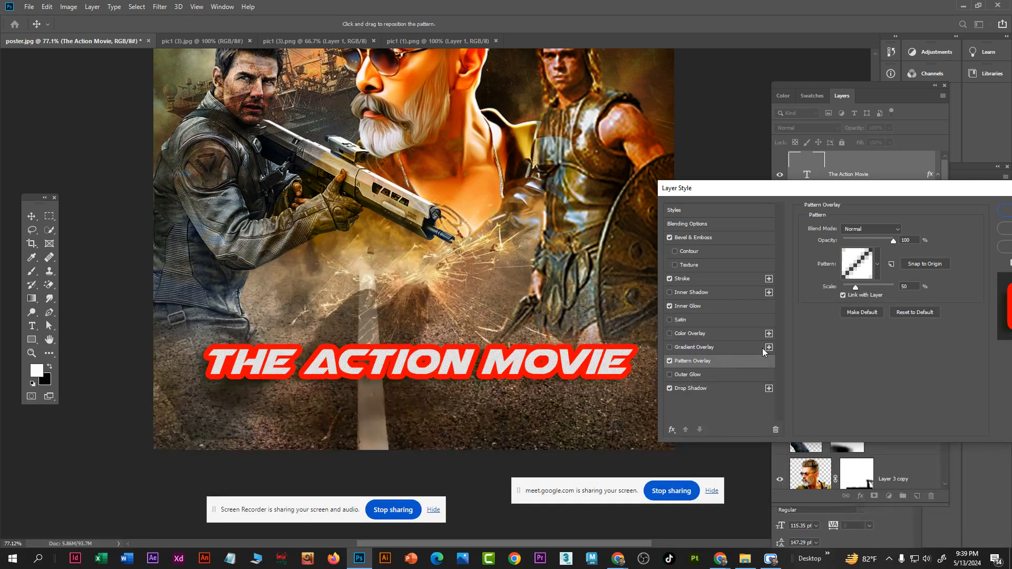
Try several patterns for the title's Pattern Overlay, including purple, yellow and black-and-white ones, and pick the plain white one
{"action": "left_click", "coordinate": [876, 263]}
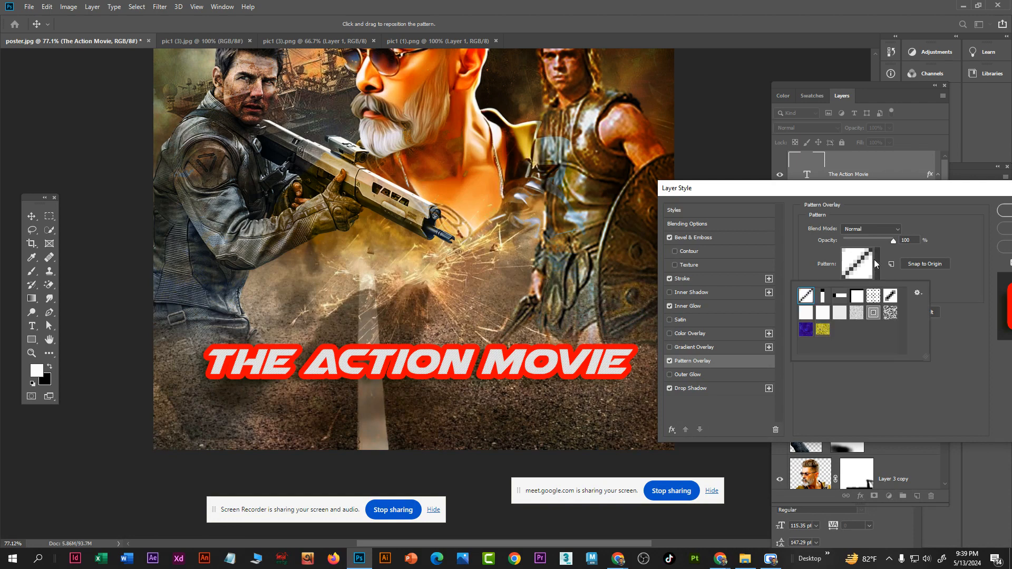
{"action": "left_click", "coordinate": [822, 330]}
{"action": "left_click", "coordinate": [806, 330]}
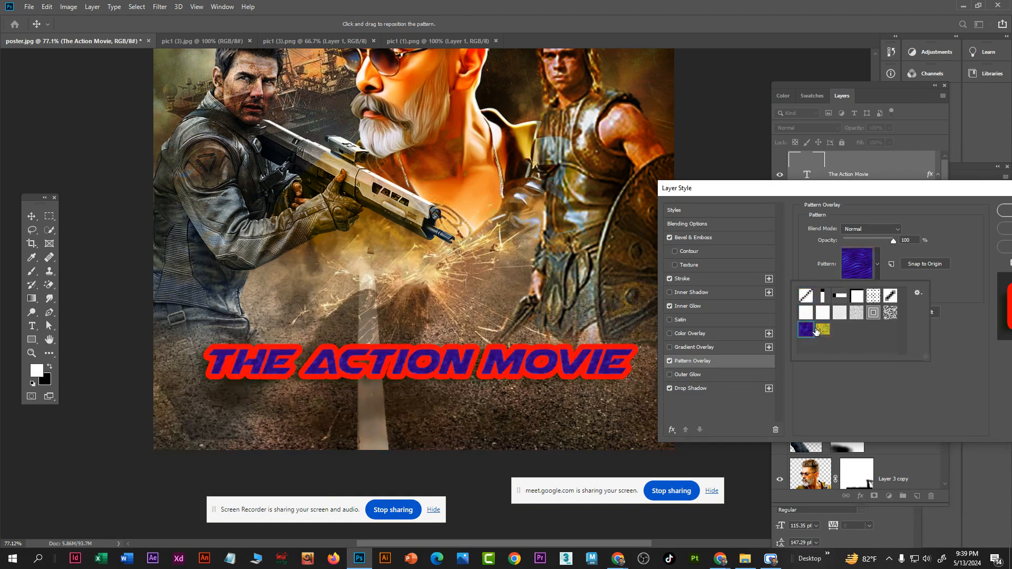
{"action": "left_click", "coordinate": [871, 313]}
{"action": "left_click", "coordinate": [890, 313]}
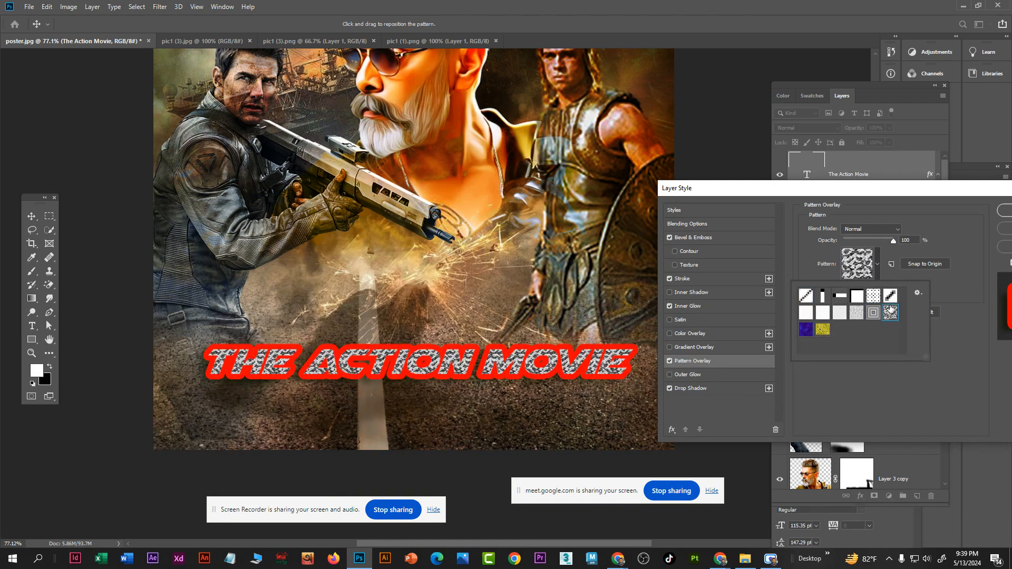
{"action": "left_click", "coordinate": [873, 299]}
{"action": "left_click", "coordinate": [858, 299]}
{"action": "left_click", "coordinate": [841, 298]}
{"action": "left_click", "coordinate": [842, 314]}
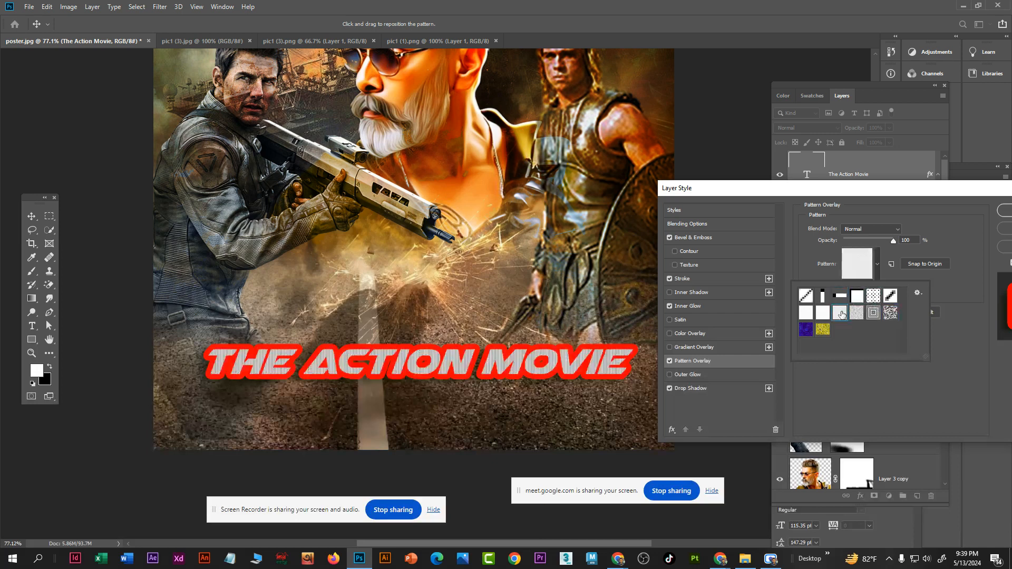
{"action": "left_click", "coordinate": [823, 313]}
{"action": "left_click", "coordinate": [805, 314]}
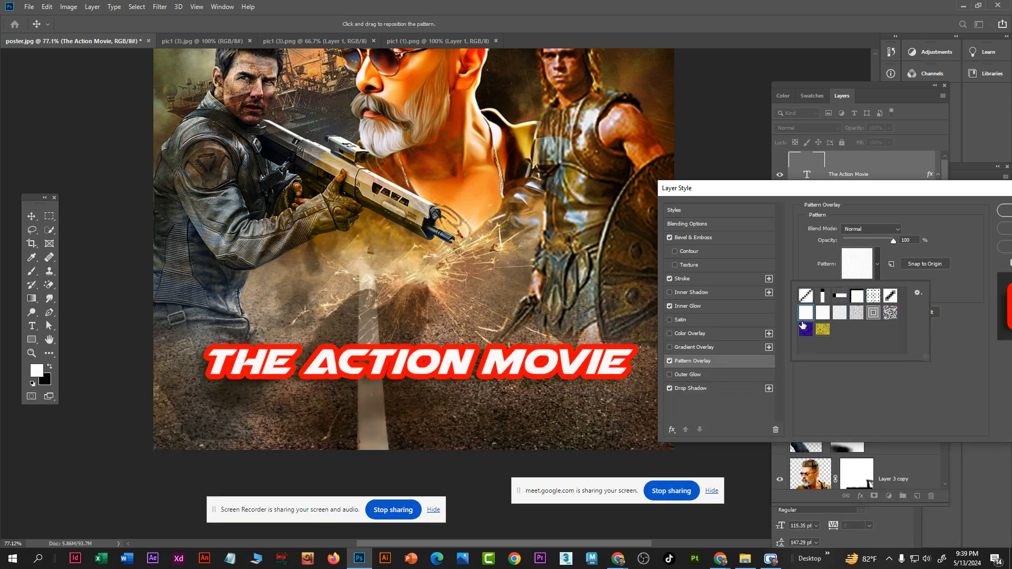
{"action": "left_click", "coordinate": [805, 329]}
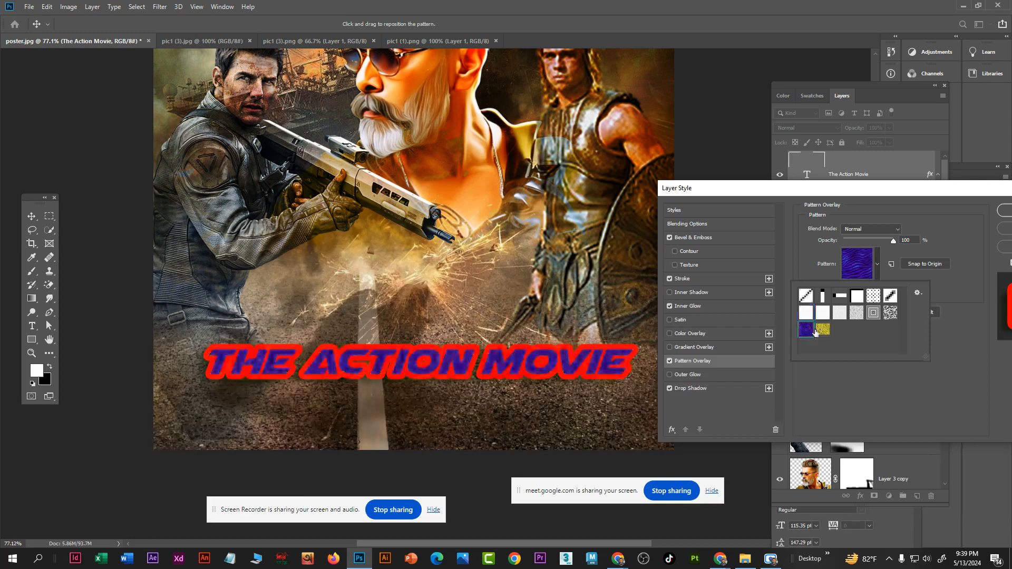
{"action": "left_click", "coordinate": [823, 329]}
{"action": "left_click", "coordinate": [805, 313]}
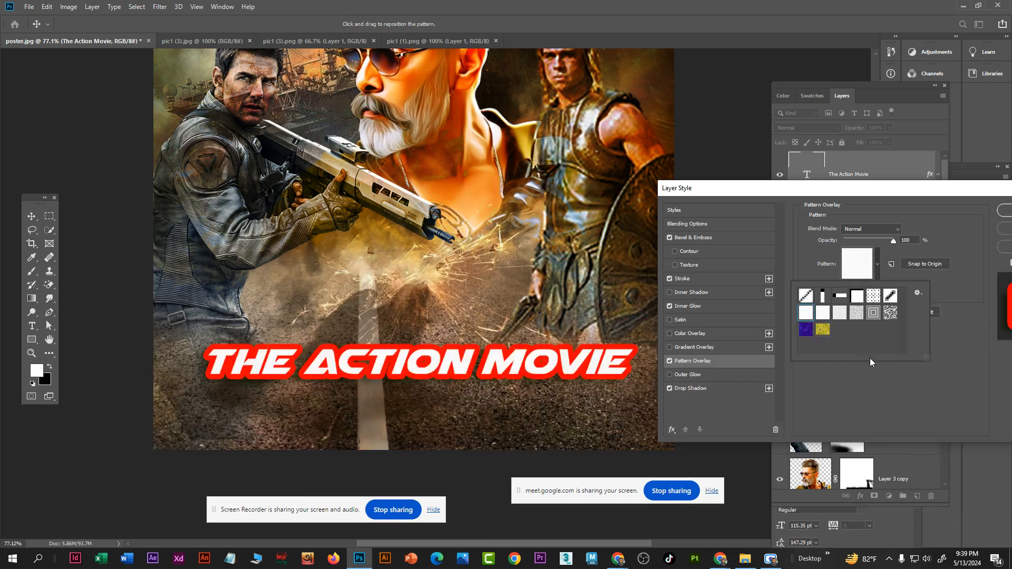
{"action": "left_click", "coordinate": [805, 242]}
Change the title's Stroke fill type to Pattern, try the available patterns and choose the purple wavy one
{"action": "left_click", "coordinate": [726, 278]}
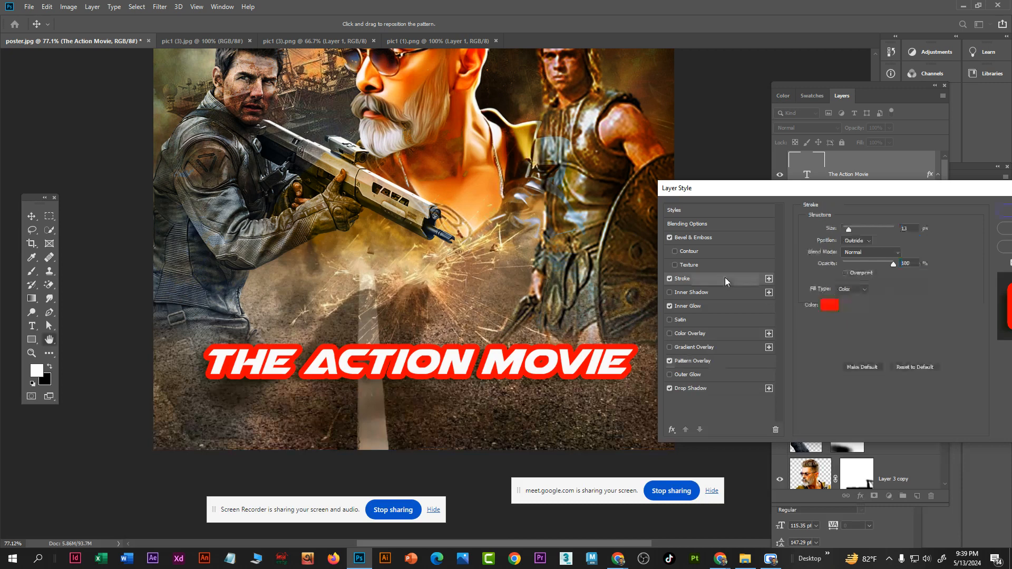
{"action": "left_click", "coordinate": [846, 291]}
{"action": "left_click", "coordinate": [849, 312]}
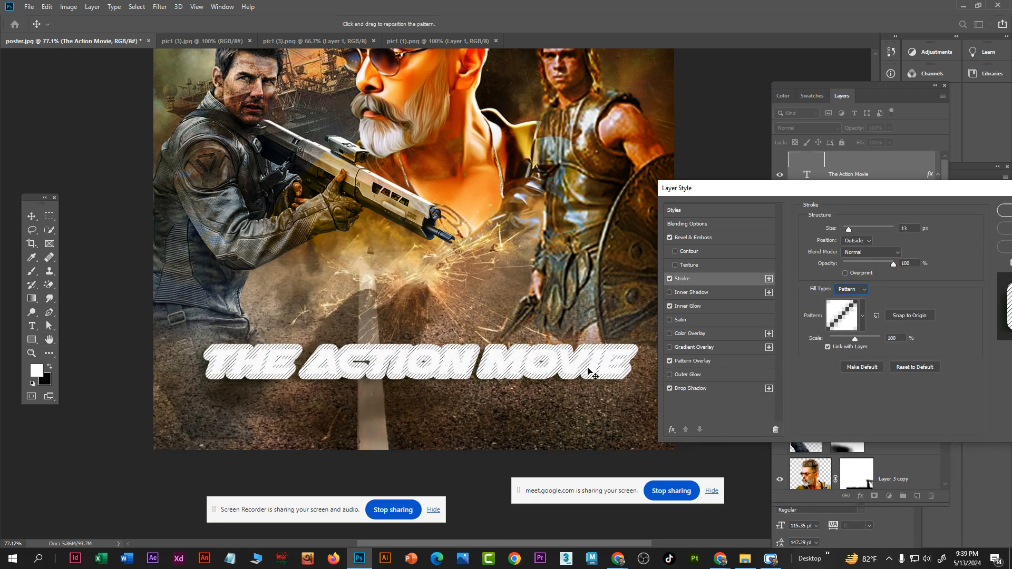
{"action": "left_click", "coordinate": [862, 315]}
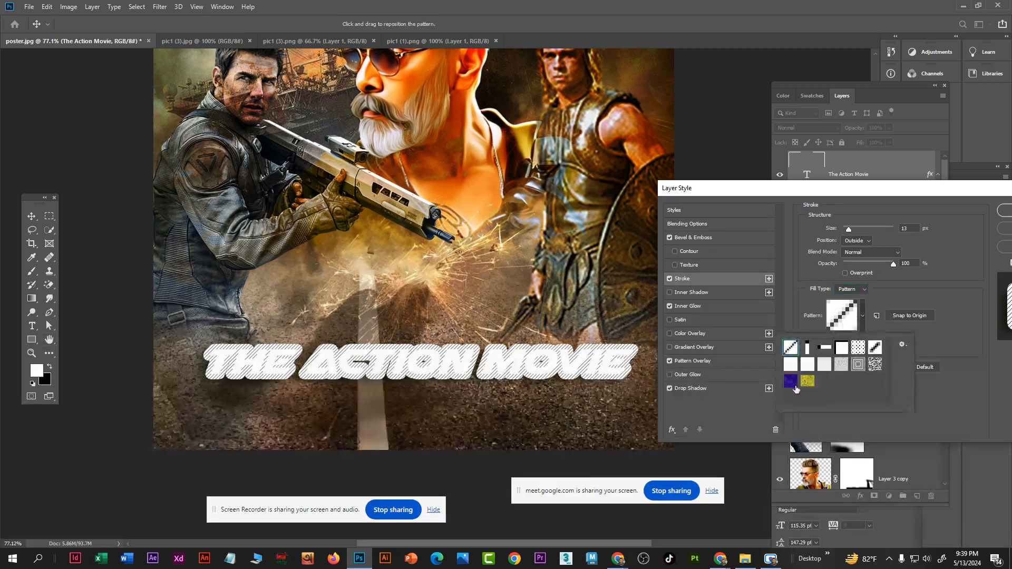
{"action": "left_click", "coordinate": [791, 382]}
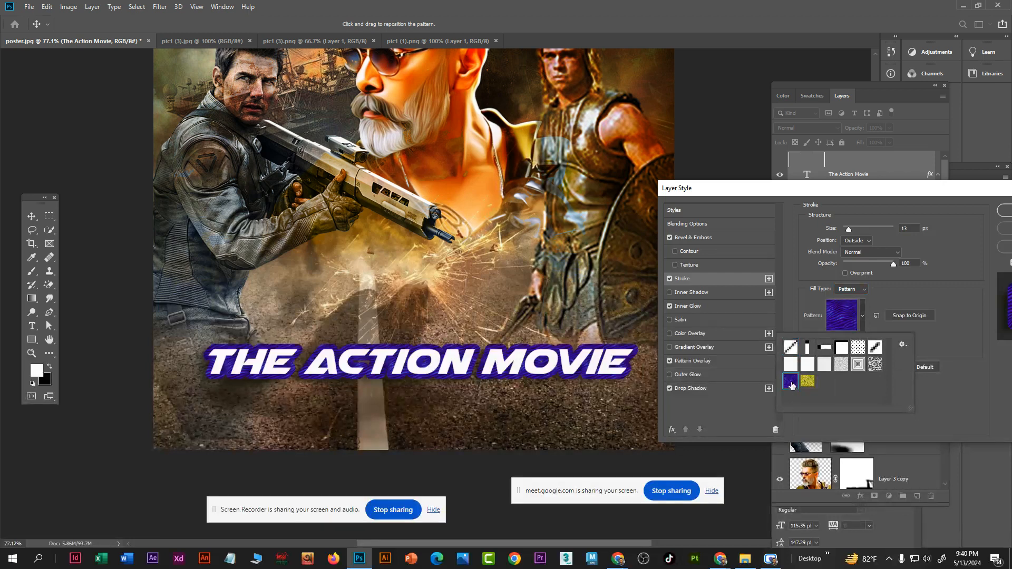
{"action": "left_click", "coordinate": [807, 380]}
{"action": "left_click", "coordinate": [824, 364]}
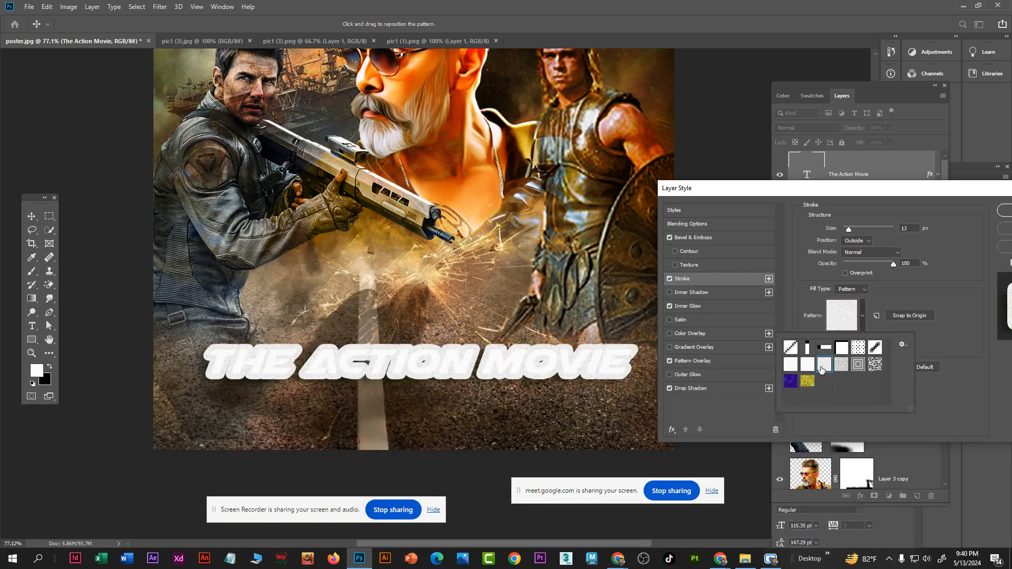
{"action": "left_click", "coordinate": [842, 365]}
{"action": "left_click", "coordinate": [857, 365]}
{"action": "left_click", "coordinate": [875, 364]}
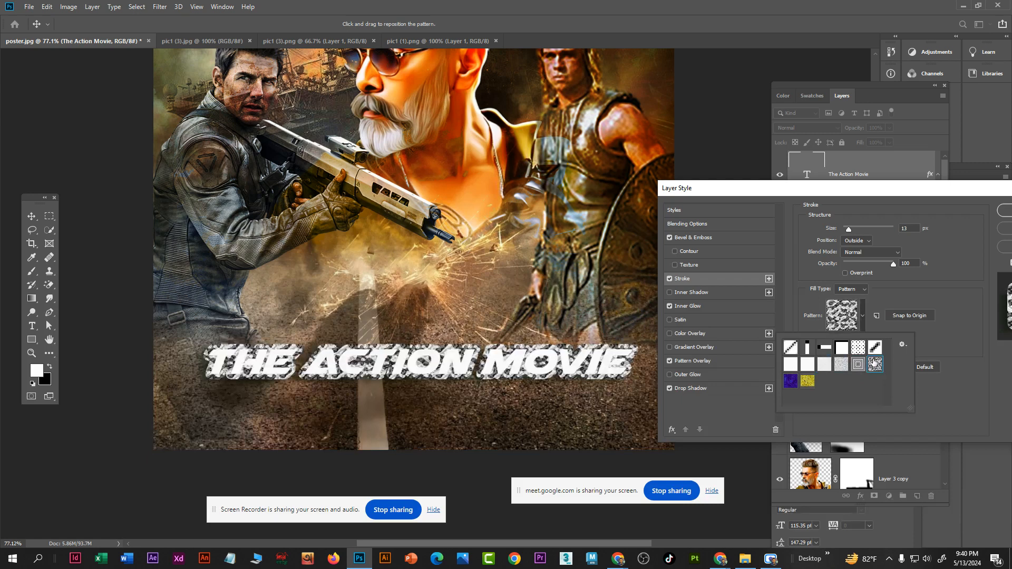
{"action": "left_click", "coordinate": [875, 347]}
{"action": "left_click", "coordinate": [858, 347]}
{"action": "left_click", "coordinate": [824, 348]}
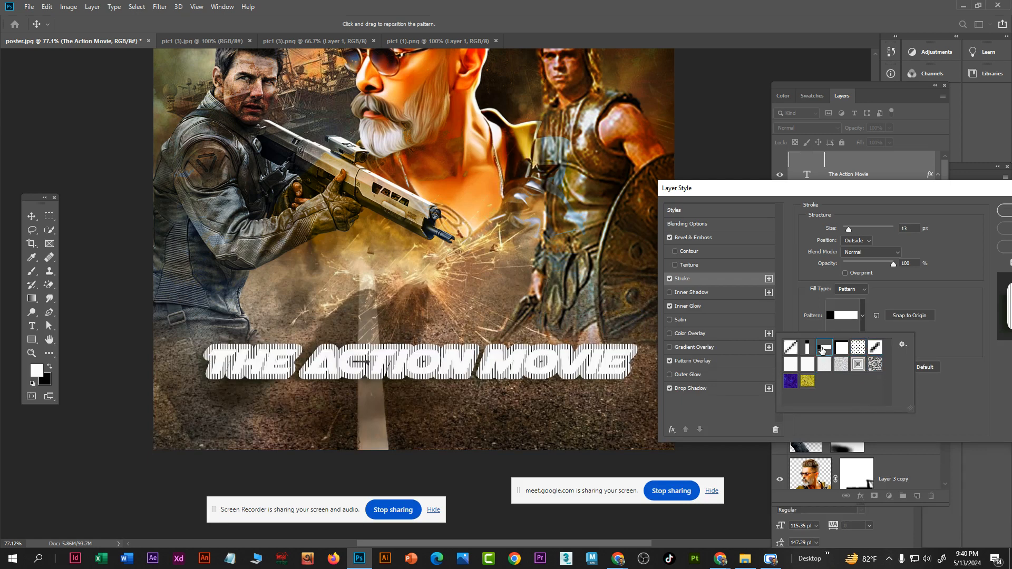
{"action": "left_click", "coordinate": [790, 347]}
{"action": "left_click", "coordinate": [791, 364]}
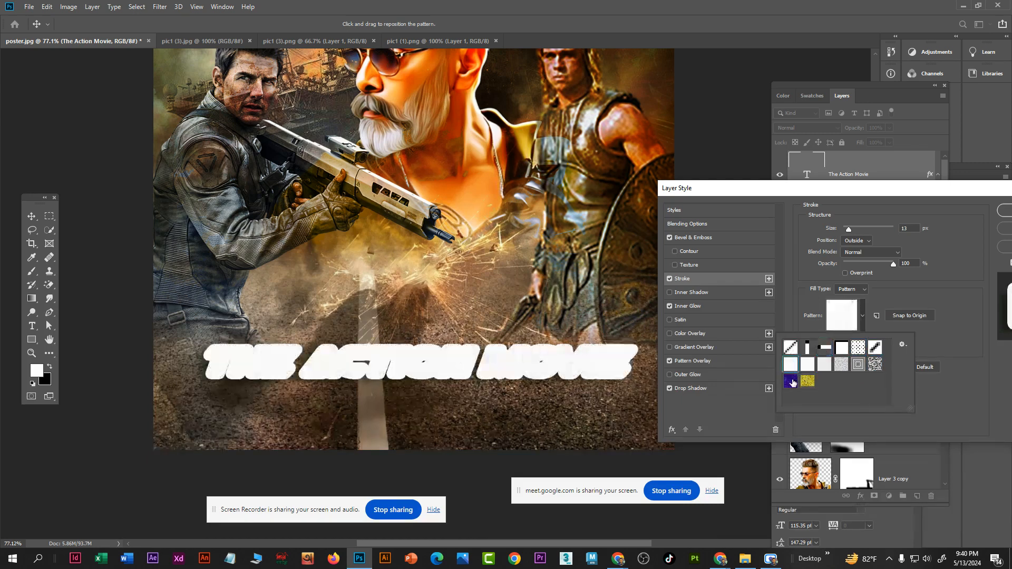
{"action": "left_click", "coordinate": [791, 382]}
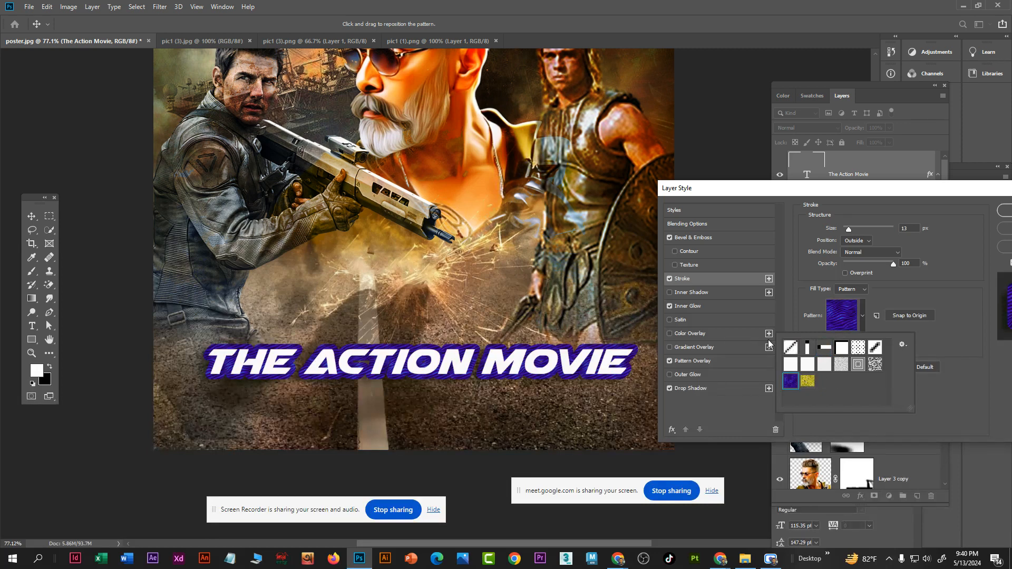
{"action": "left_click", "coordinate": [885, 296]}
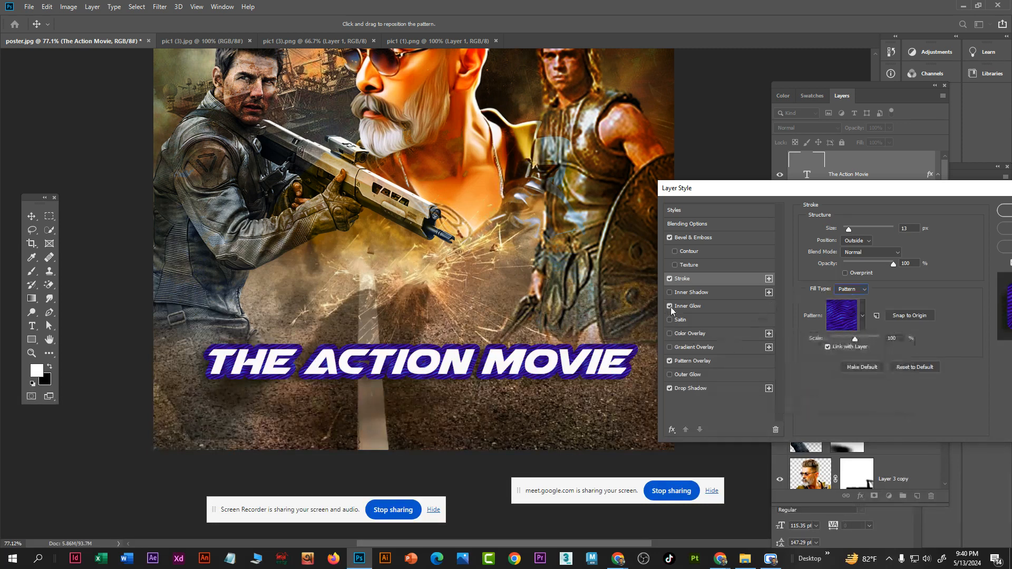
Disable the title's Pattern Overlay, enable its Color Overlay, and toggle the Stroke off and on to compare
{"action": "left_click", "coordinate": [670, 360]}
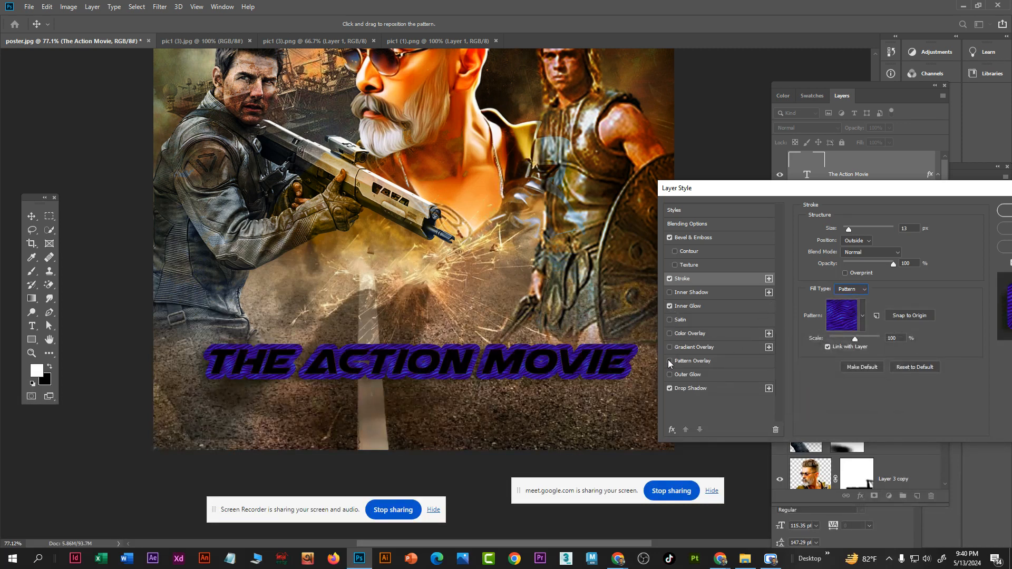
{"action": "left_click", "coordinate": [669, 333]}
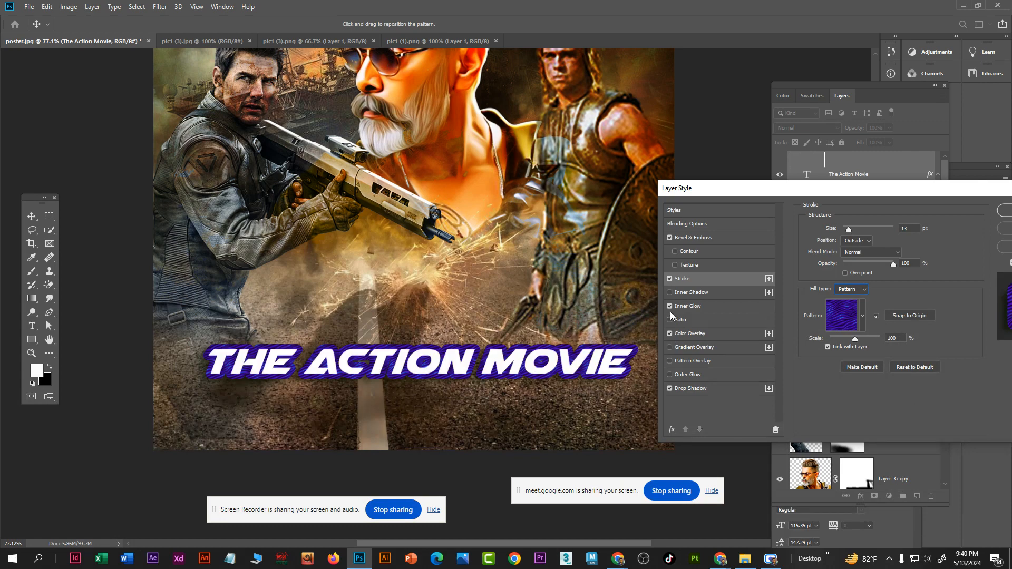
{"action": "left_click", "coordinate": [670, 279]}
{"action": "left_click", "coordinate": [670, 278]}
Change the title's Stroke fill type to Gradient and apply the Orange, Yellow, Orange preset
{"action": "left_click", "coordinate": [859, 316]}
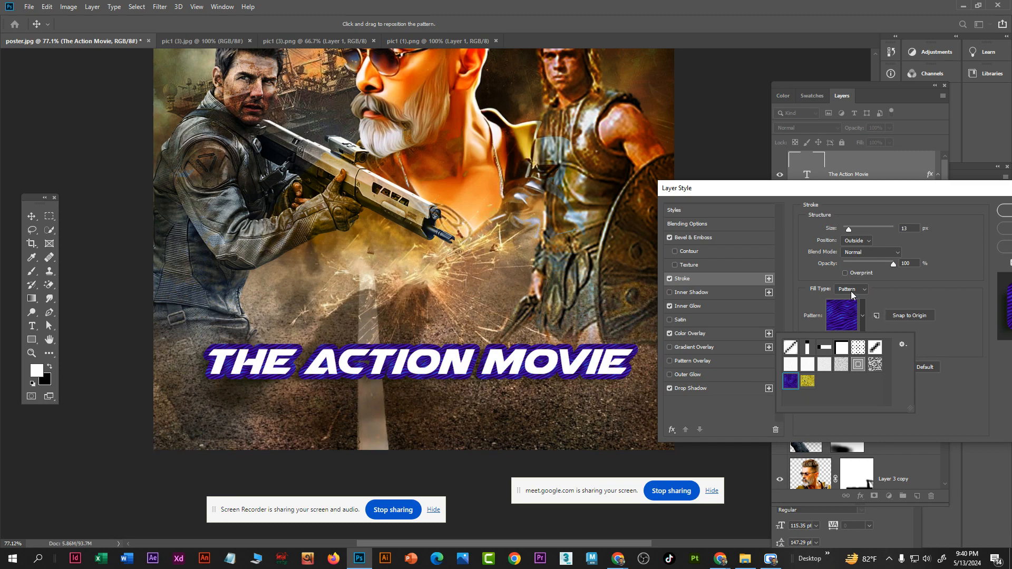
{"action": "left_click", "coordinate": [852, 290]}
{"action": "left_click", "coordinate": [849, 307]}
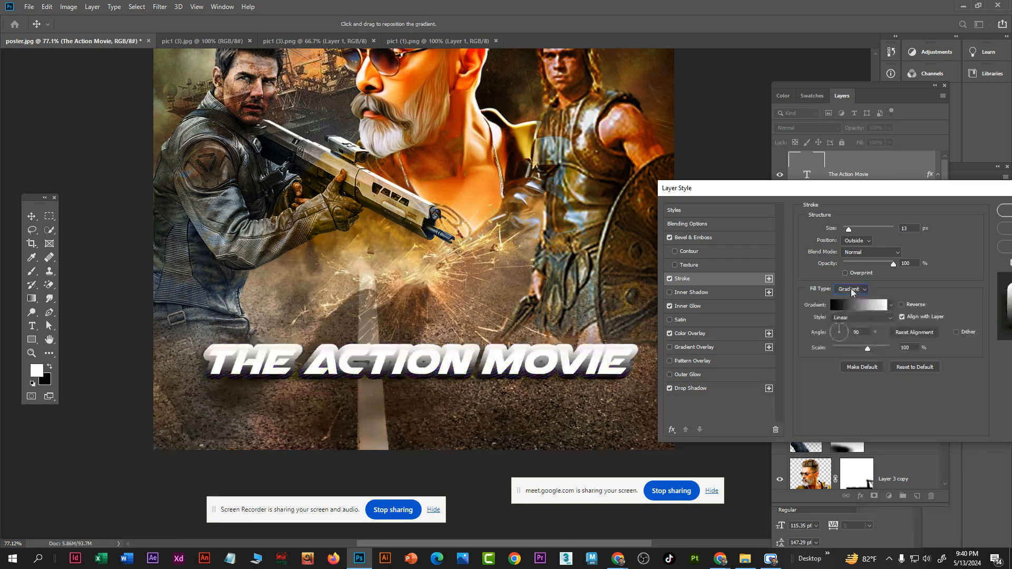
{"action": "left_click", "coordinate": [867, 306]}
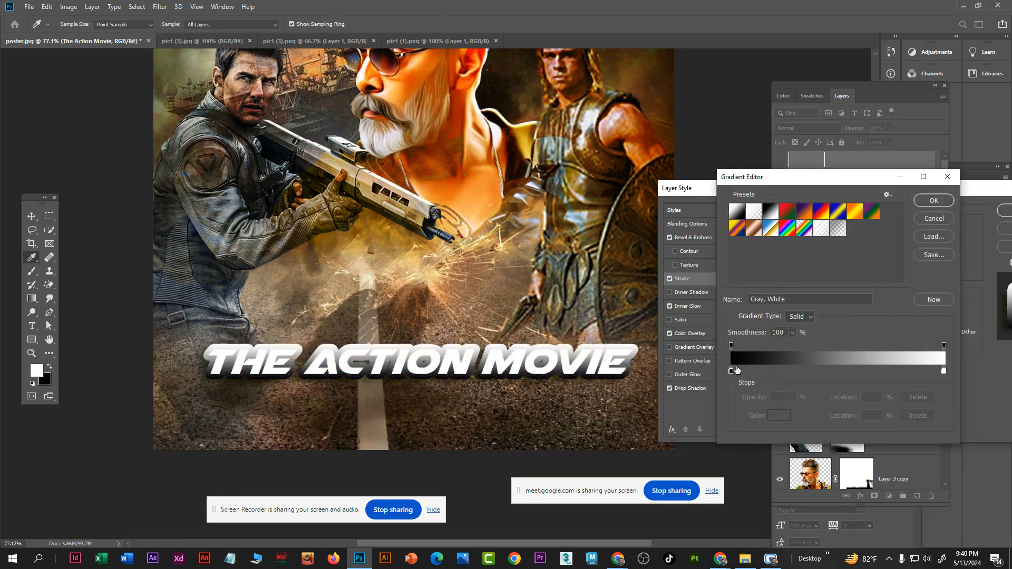
{"action": "left_click", "coordinate": [858, 214]}
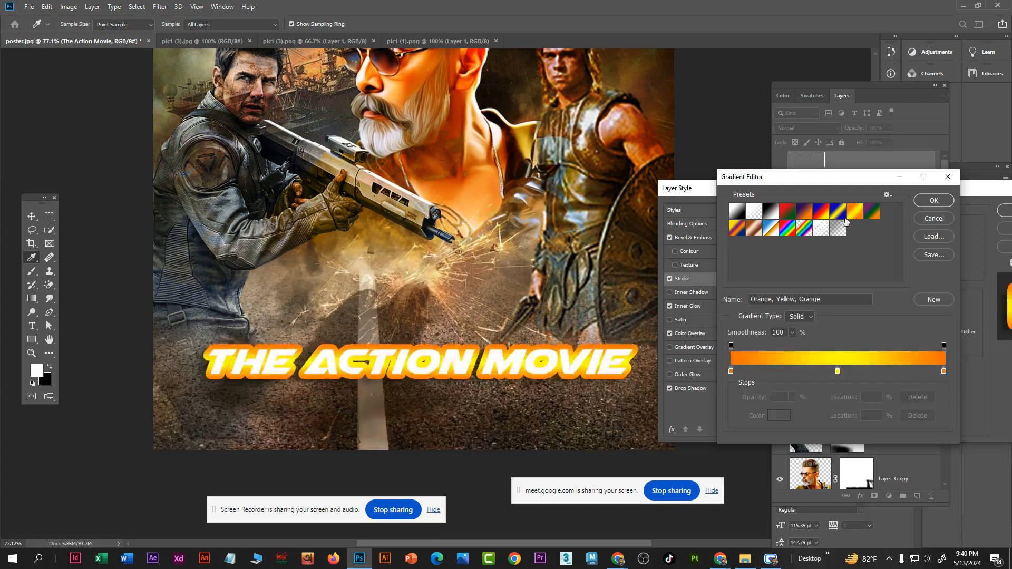
Remove the yellow middle stop from the stroke gradient and set its end stop to dark red a82500, sampled from the bearded man
{"action": "left_click", "coordinate": [838, 371]}
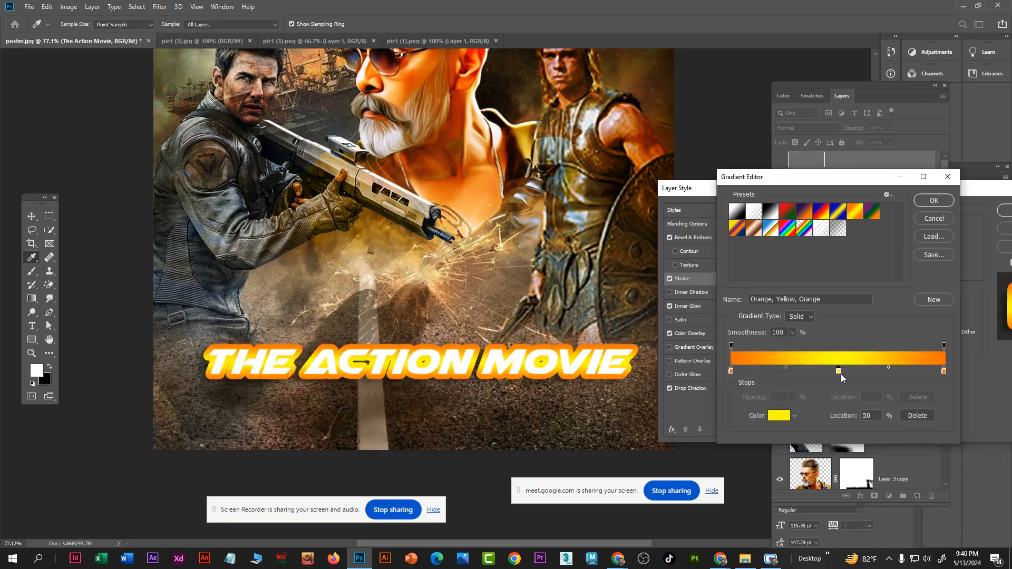
{"action": "mouse_move", "coordinate": [848, 373]}
{"action": "left_mouse_down"}
{"action": "mouse_move", "coordinate": [850, 397]}
{"action": "mouse_move", "coordinate": [852, 388]}
{"action": "left_mouse_up"}
{"action": "left_click", "coordinate": [944, 372]}
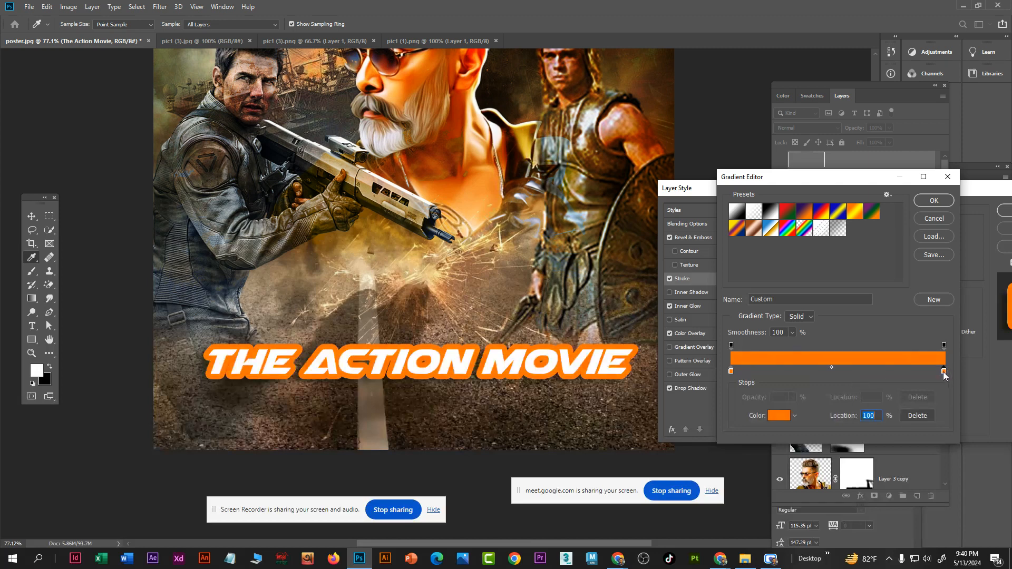
{"action": "left_click", "coordinate": [779, 415]}
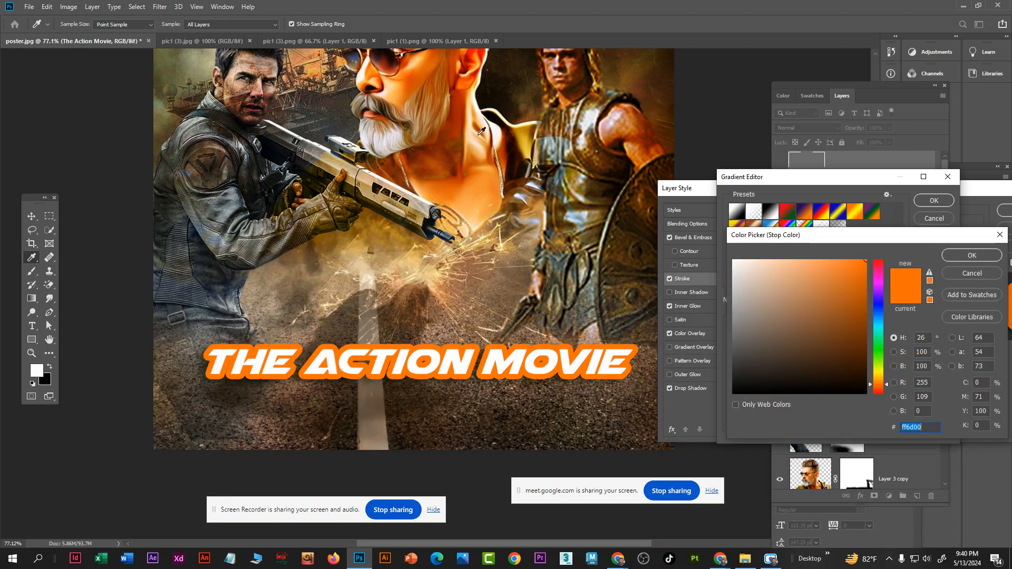
{"action": "left_click", "coordinate": [458, 103]}
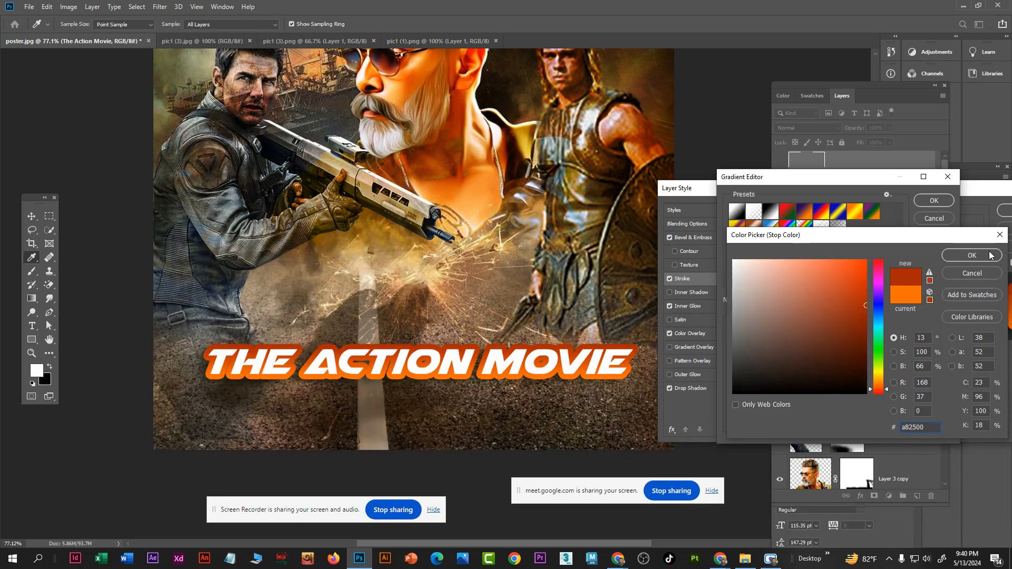
{"action": "left_click", "coordinate": [972, 255]}
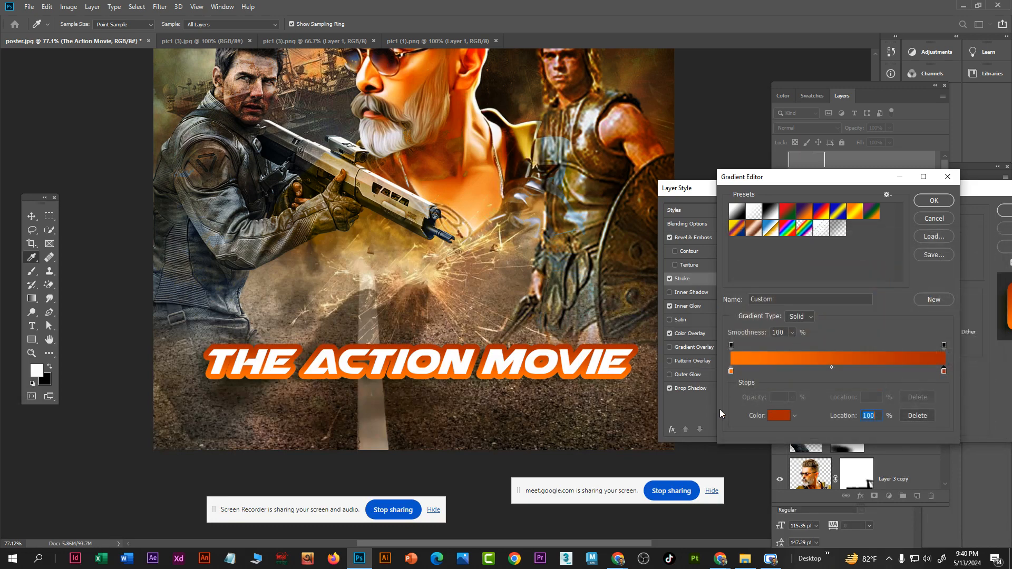
Set the stroke gradient's start stop to red ff0000 and accept the edited gradient
{"action": "left_click", "coordinate": [731, 372]}
{"action": "left_click", "coordinate": [779, 416]}
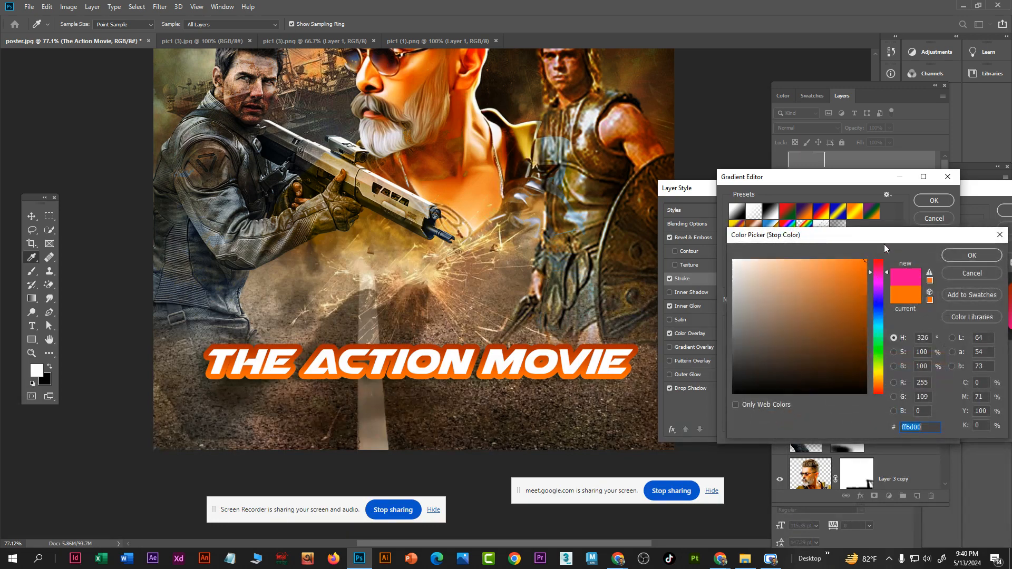
{"action": "type", "text": "ff0000"}
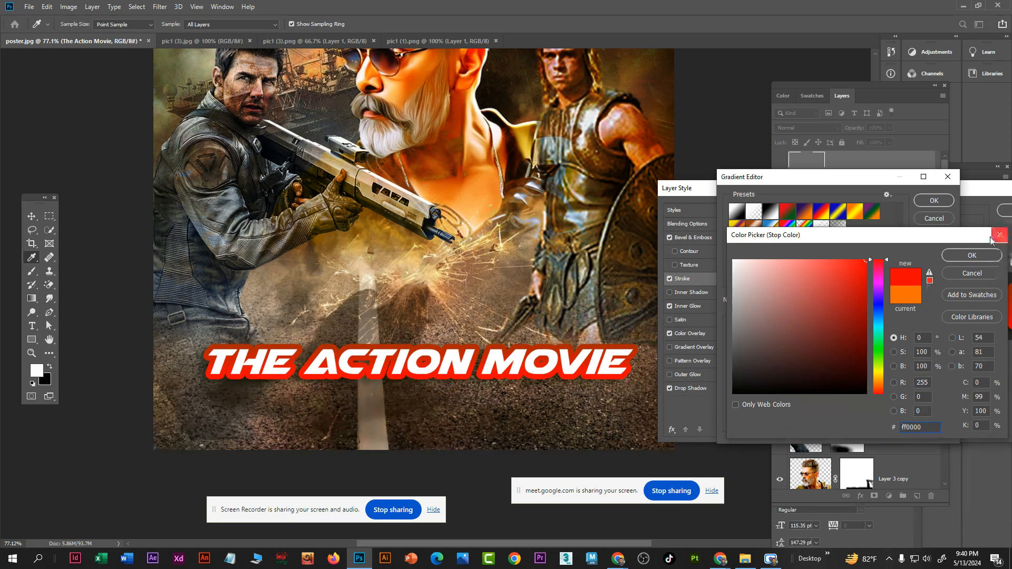
{"action": "left_click", "coordinate": [972, 255]}
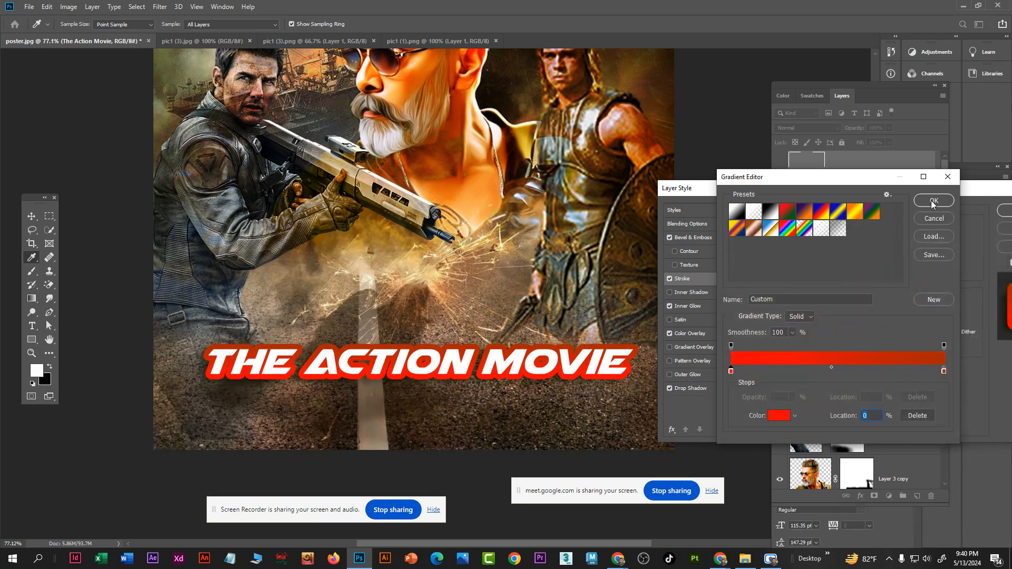
{"action": "left_click", "coordinate": [932, 201]}
Switch the title's Stroke fill type to Color and back to Gradient to compare the two looks
{"action": "left_click_drag", "start_coordinate": [973, 194], "coordinate": [908, 216]}
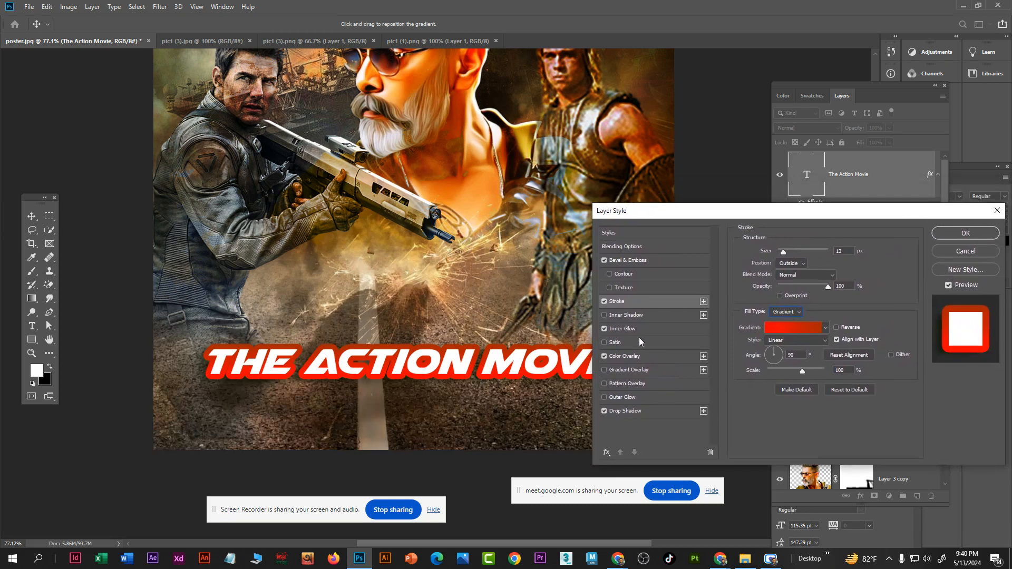
{"action": "left_click", "coordinate": [818, 329]}
{"action": "left_click", "coordinate": [795, 311]}
{"action": "left_click", "coordinate": [779, 321]}
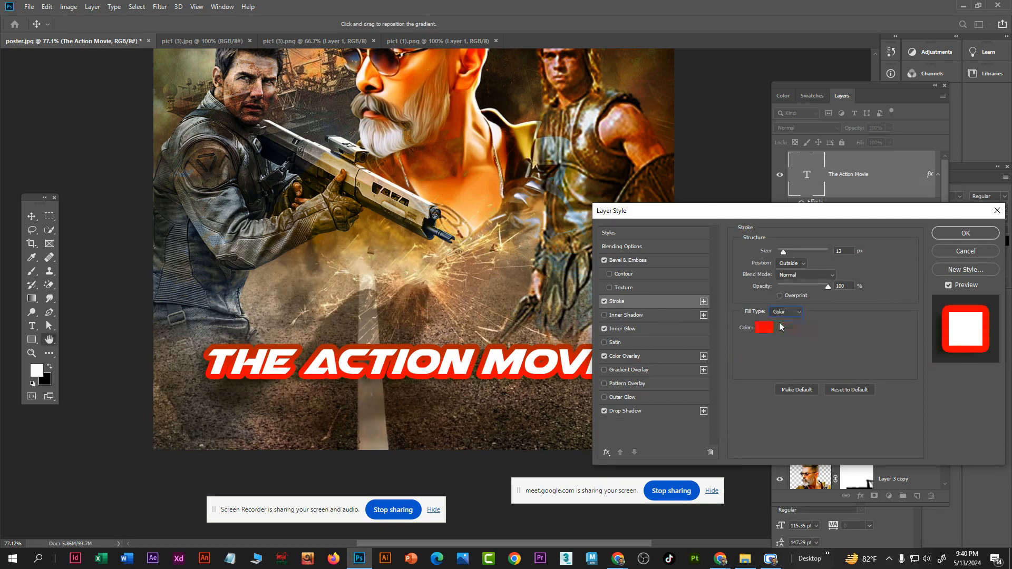
{"action": "left_click", "coordinate": [780, 311]}
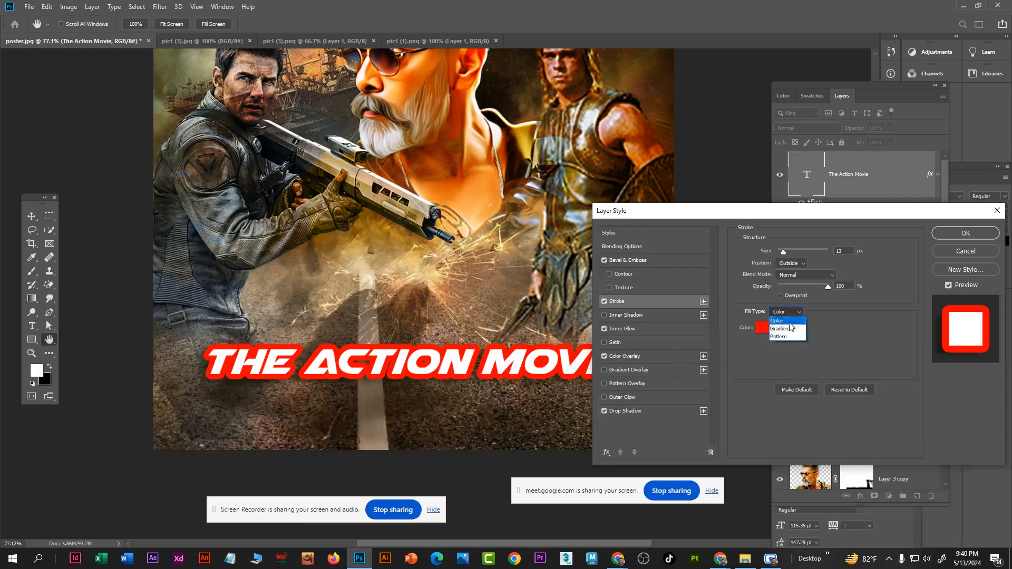
{"action": "left_click", "coordinate": [785, 329]}
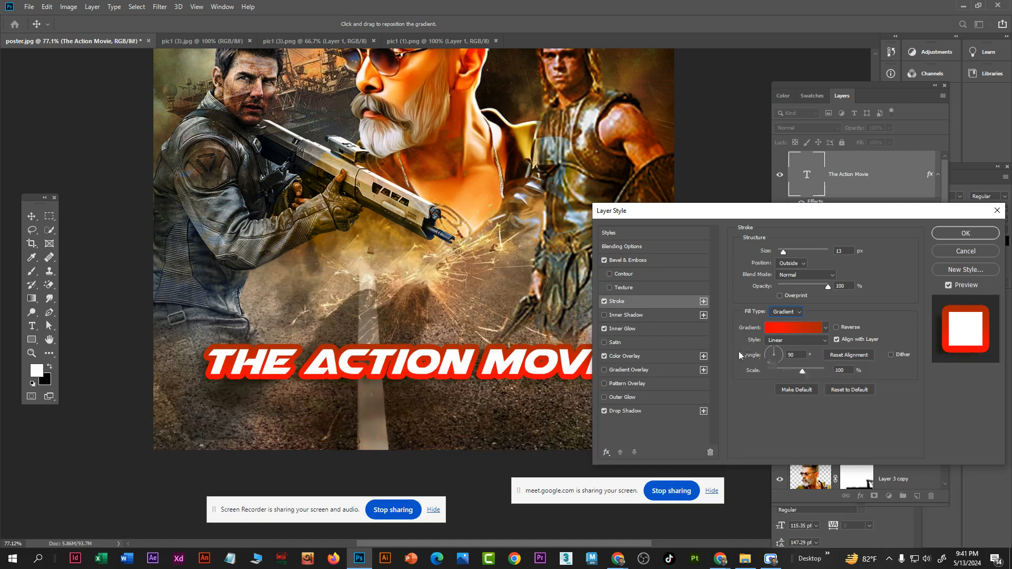
Enable the title's Inner Shadow, toggling Satin on and off to compare
{"action": "left_click", "coordinate": [629, 318]}
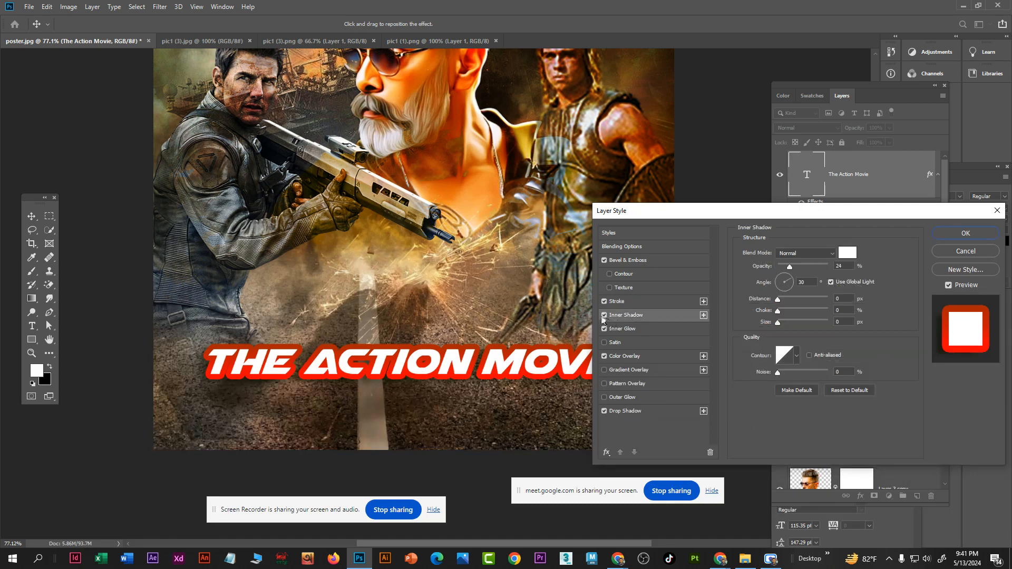
{"action": "left_click", "coordinate": [605, 343]}
{"action": "left_click", "coordinate": [604, 343]}
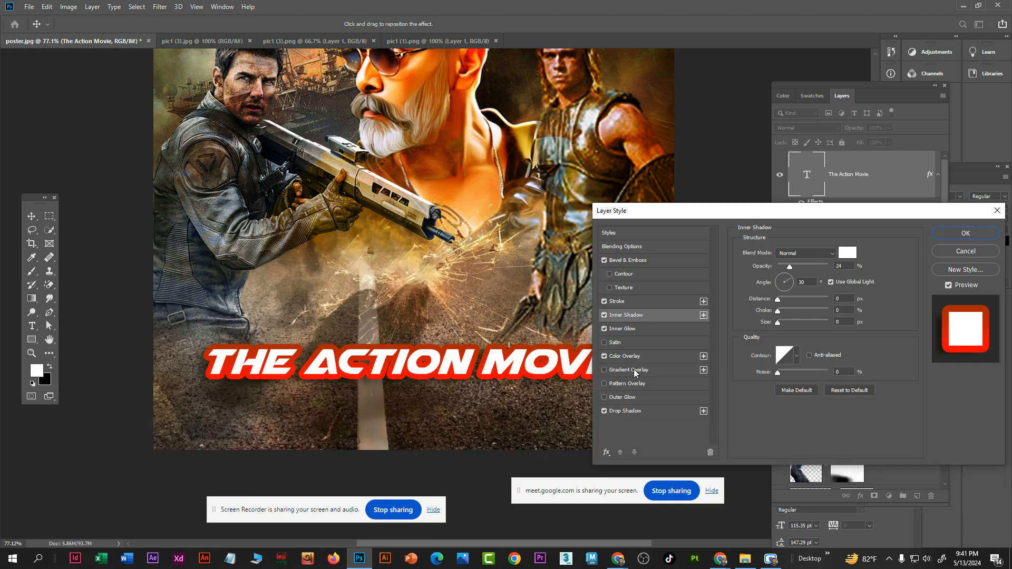
{"action": "left_click", "coordinate": [648, 305]}
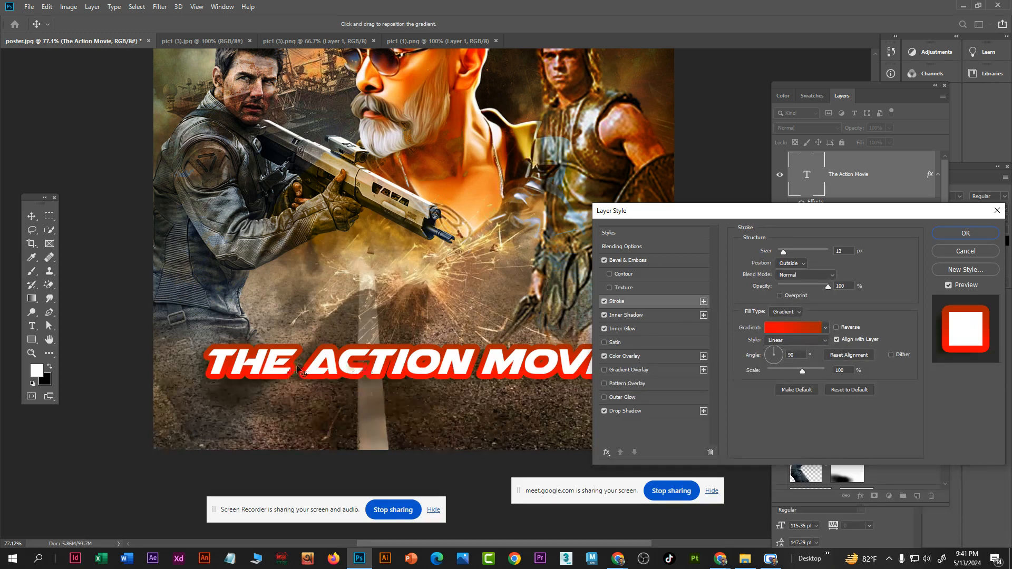
Try the blue and red Gradient Overlay in place of the title's Color Overlay, restoring the Color Overlay
{"action": "left_click", "coordinate": [656, 371]}
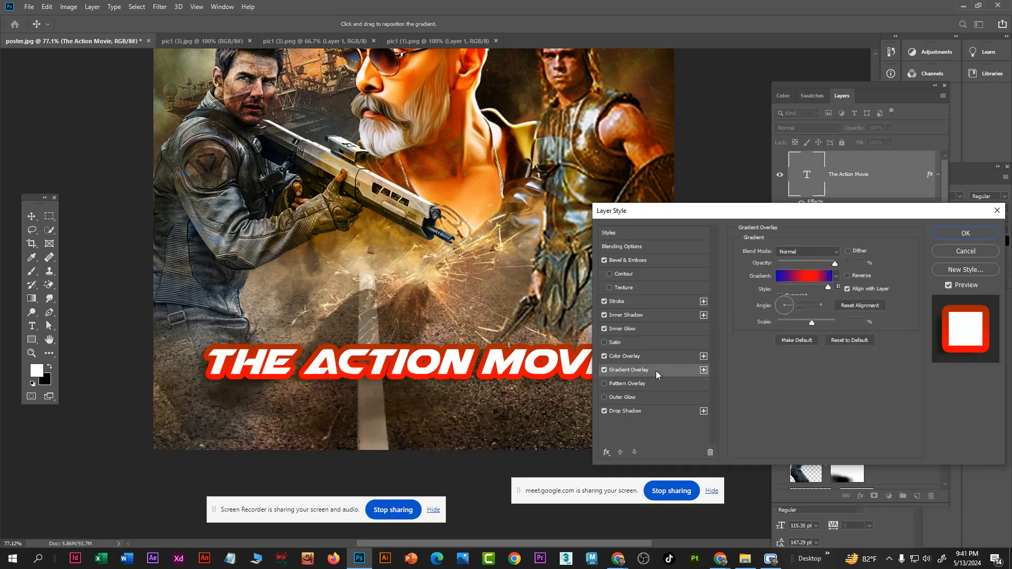
{"action": "left_click", "coordinate": [605, 356]}
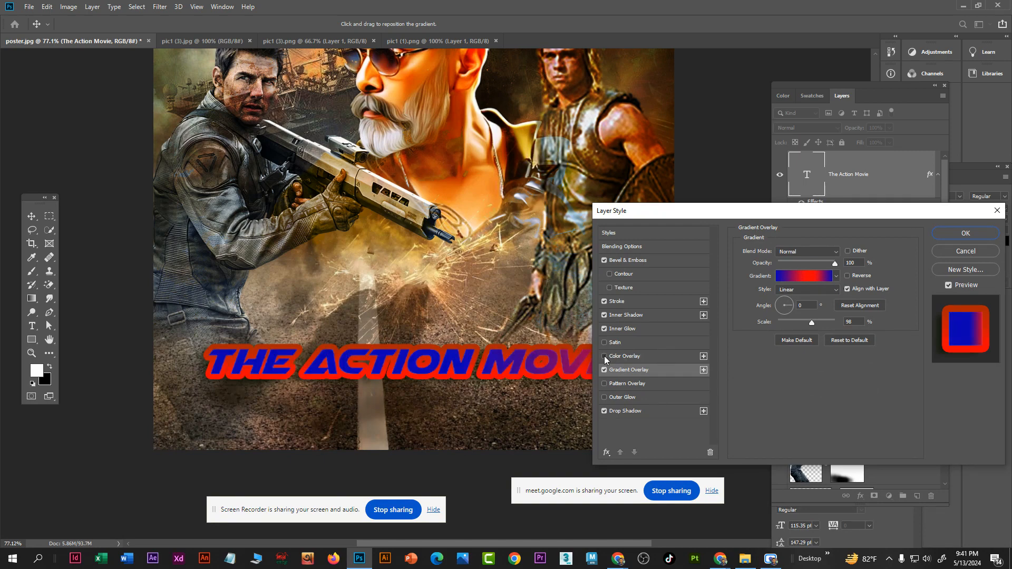
{"action": "left_click", "coordinate": [604, 357]}
{"action": "left_click", "coordinate": [605, 370]}
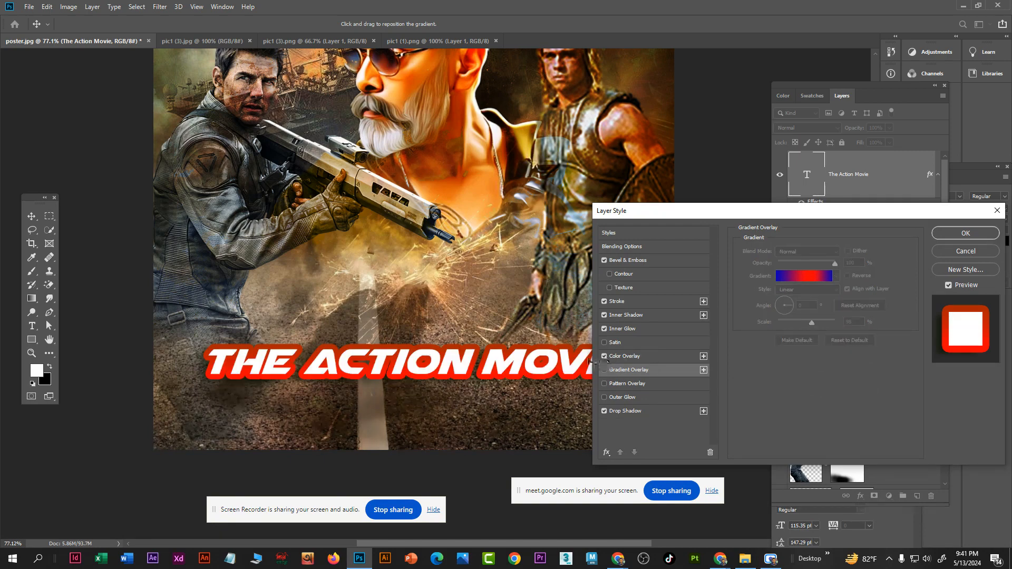
Accept the title's layer style and shift the title slightly left on the poster
{"action": "left_click", "coordinate": [965, 233]}
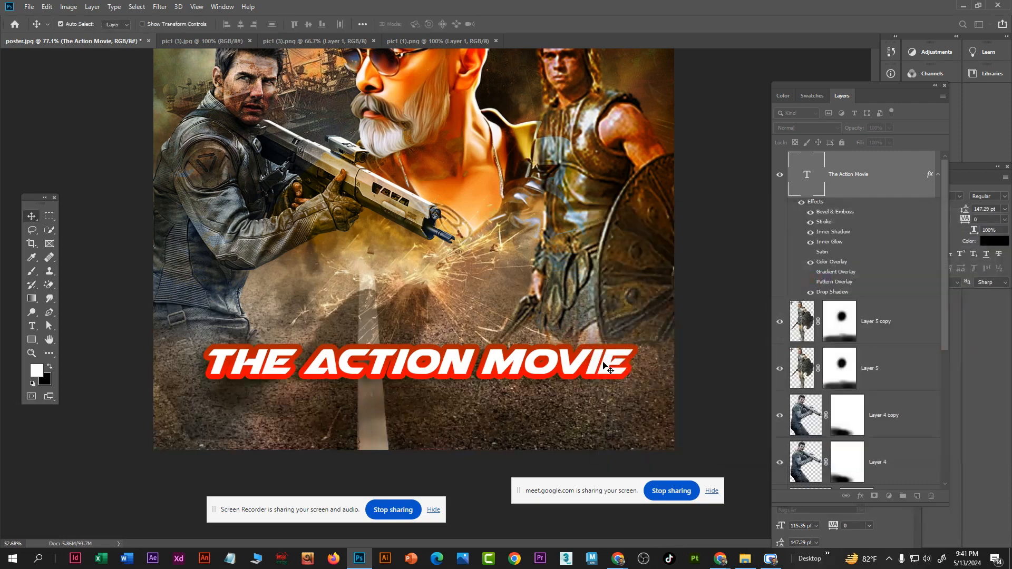
{"action": "scroll", "coordinate": [376, 406], "scroll_direction": "down", "scroll_amount": 3}
{"action": "scroll", "coordinate": [438, 313], "scroll_direction": "up", "scroll_amount": 3}
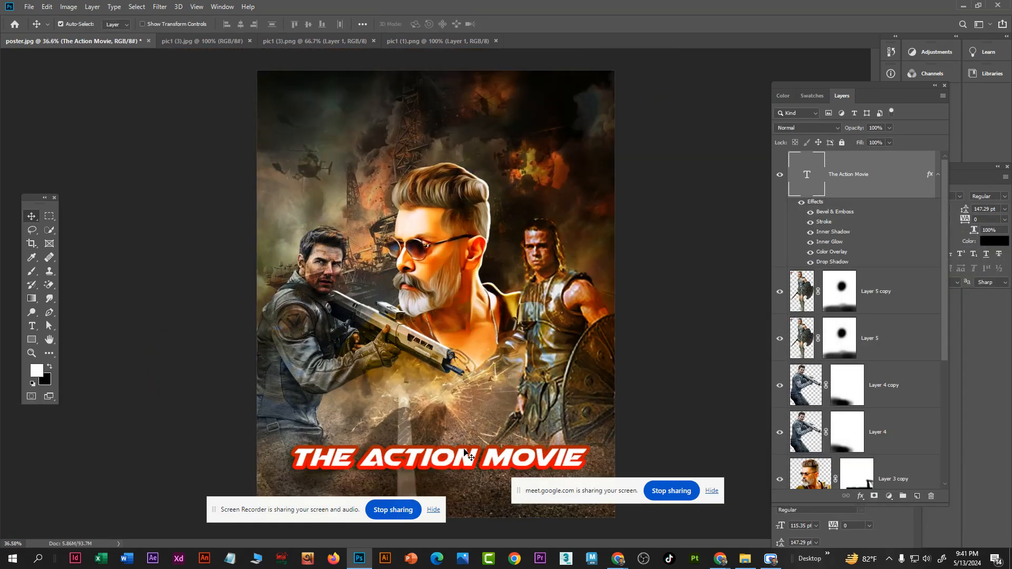
{"action": "scroll", "coordinate": [503, 241], "scroll_direction": "up", "scroll_amount": 3}
{"action": "scroll", "coordinate": [503, 241], "scroll_direction": "down", "scroll_amount": 1}
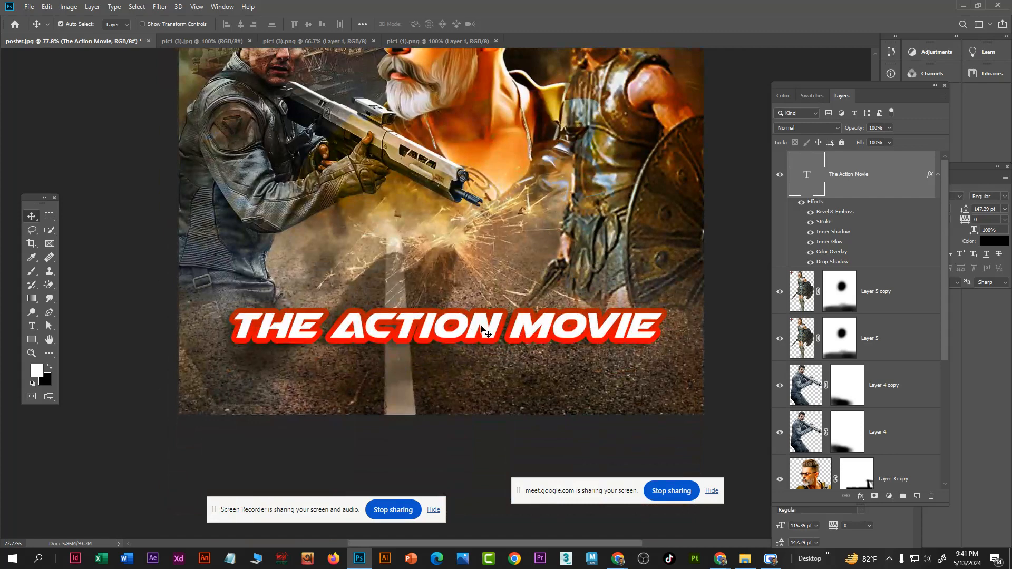
{"action": "left_click_drag", "start_coordinate": [487, 329], "coordinate": [477, 329]}
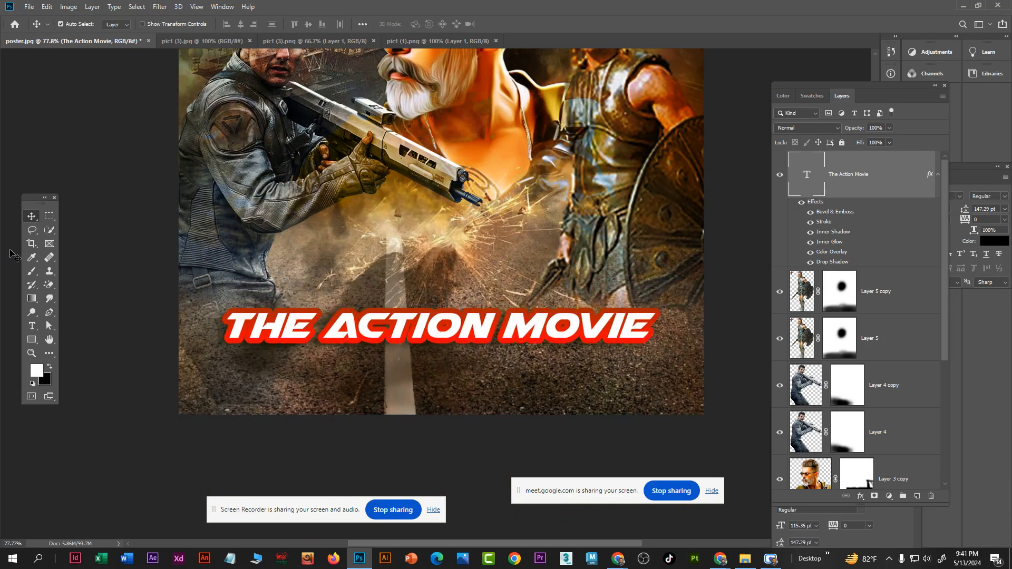
{"action": "left_click", "coordinate": [32, 326]}
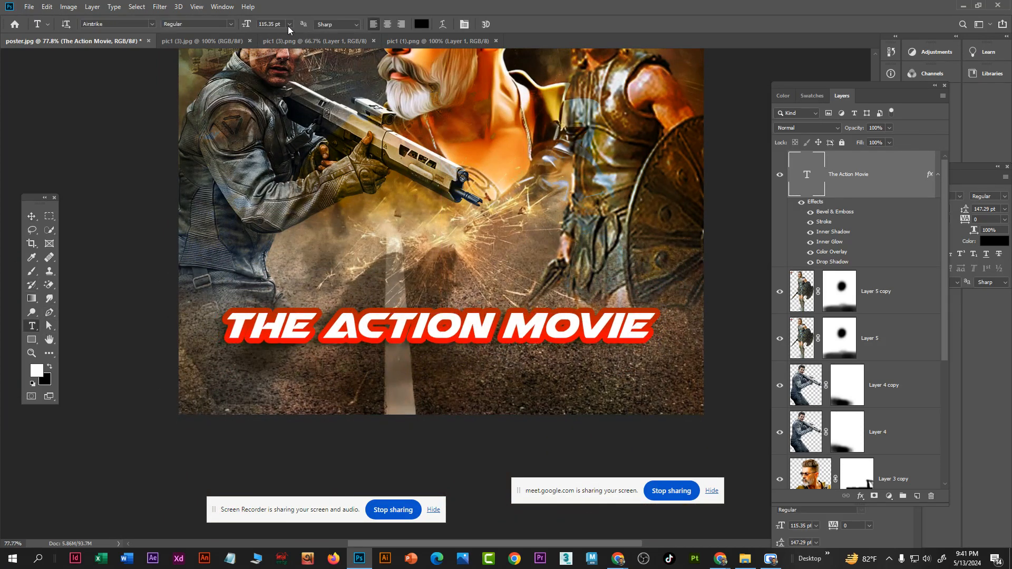
{"action": "left_click", "coordinate": [289, 25]}
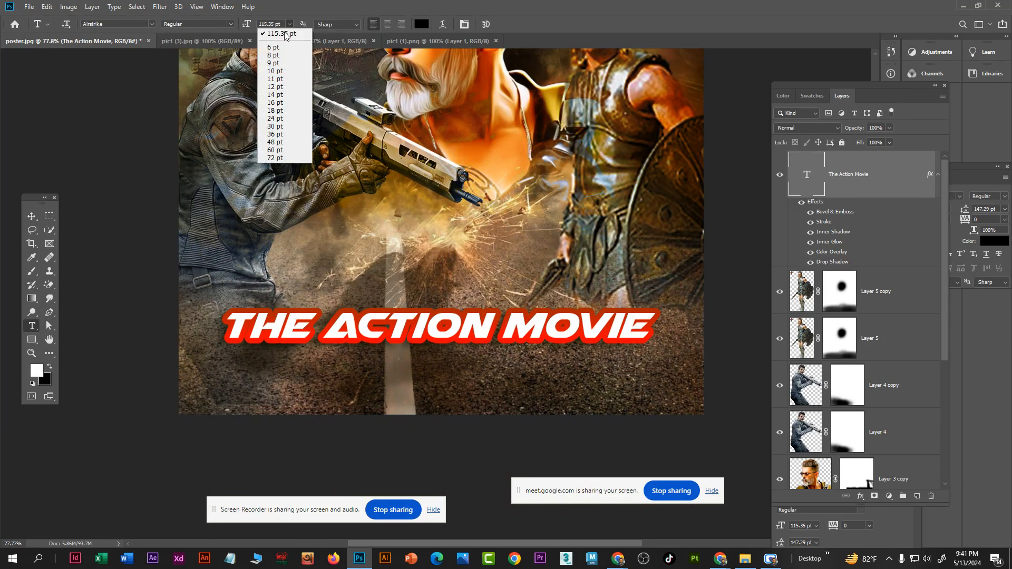
{"action": "left_click", "coordinate": [275, 86]}
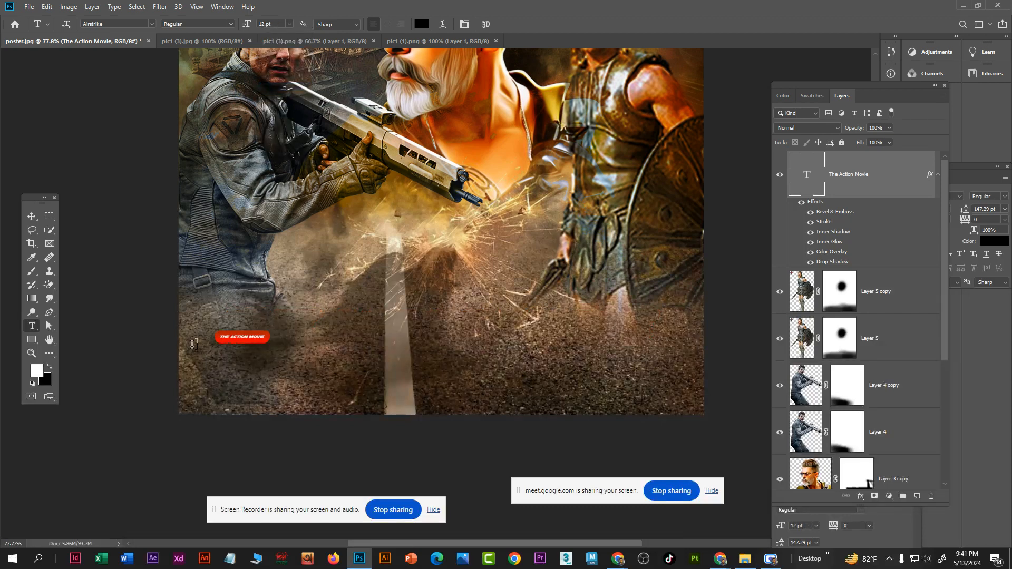
{"action": "key", "text": "ctrl+z"}
{"action": "left_click", "coordinate": [32, 216]}
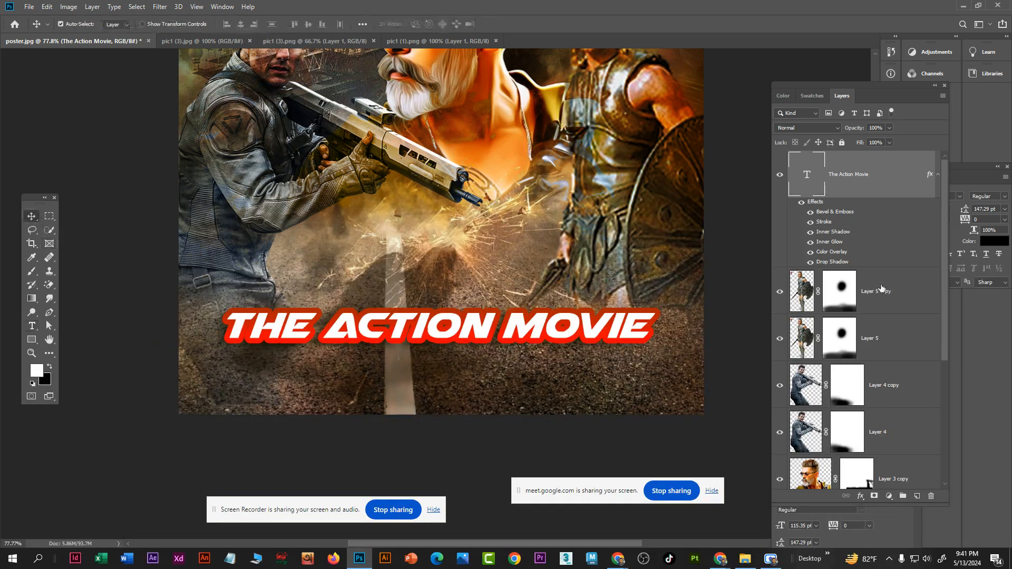
Above Layer 5 copy, draw a paragraph text box beneath the title, about as wide as it, with center-aligned text
{"action": "left_click", "coordinate": [881, 288]}
{"action": "left_click", "coordinate": [31, 325]}
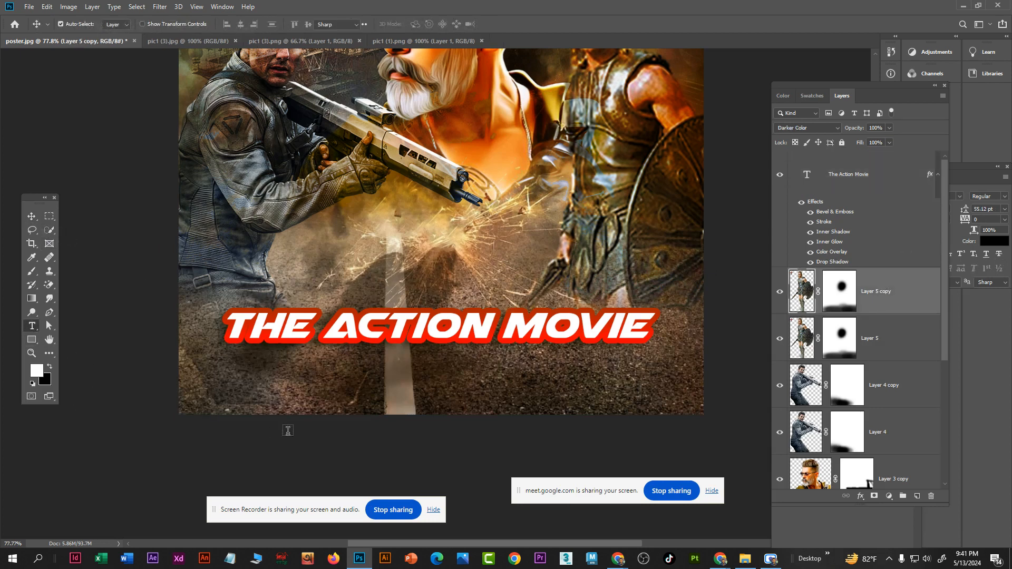
{"action": "left_click_drag", "start_coordinate": [220, 338], "coordinate": [664, 404]}
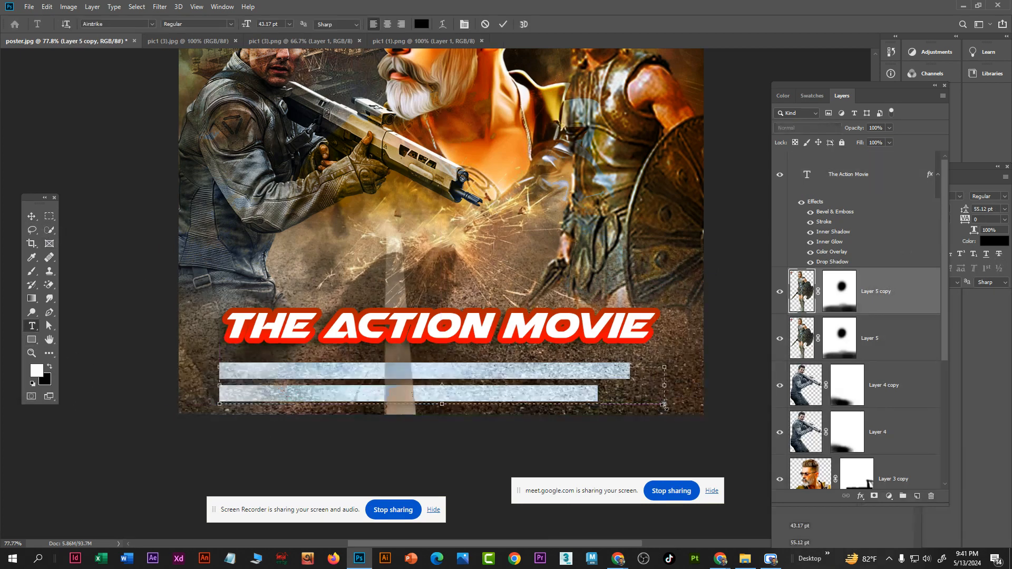
{"action": "left_click", "coordinate": [387, 24]}
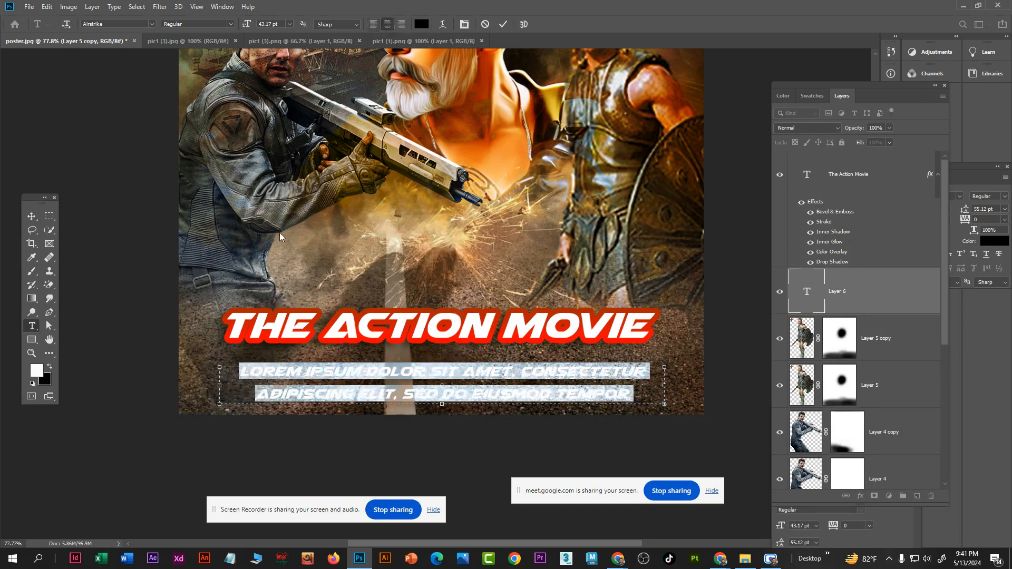
Set the placeholder paragraph's font size to 16 pt and reduce its leading to 26.12 pt
{"action": "left_click", "coordinate": [289, 25]}
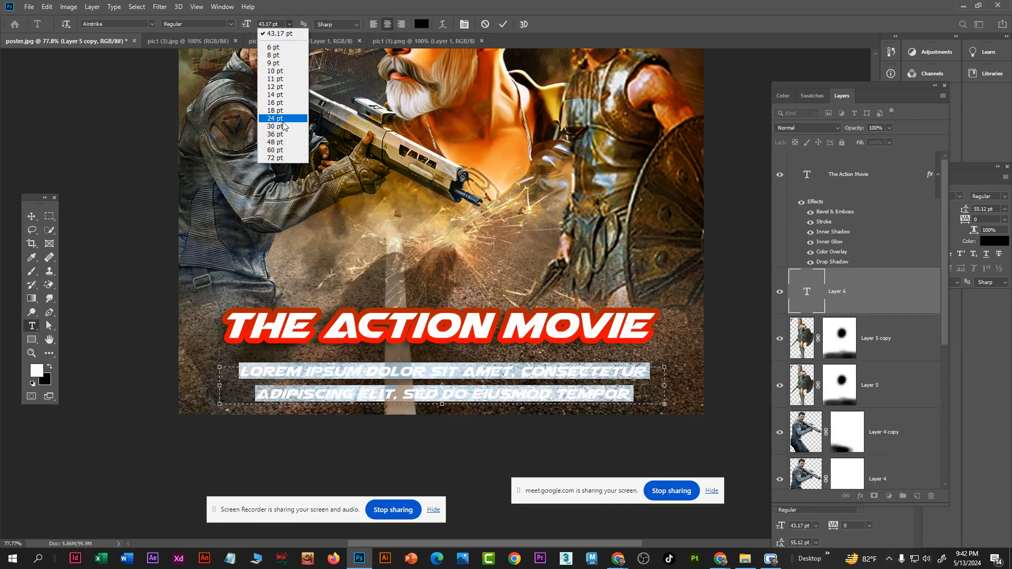
{"action": "left_click", "coordinate": [286, 105]}
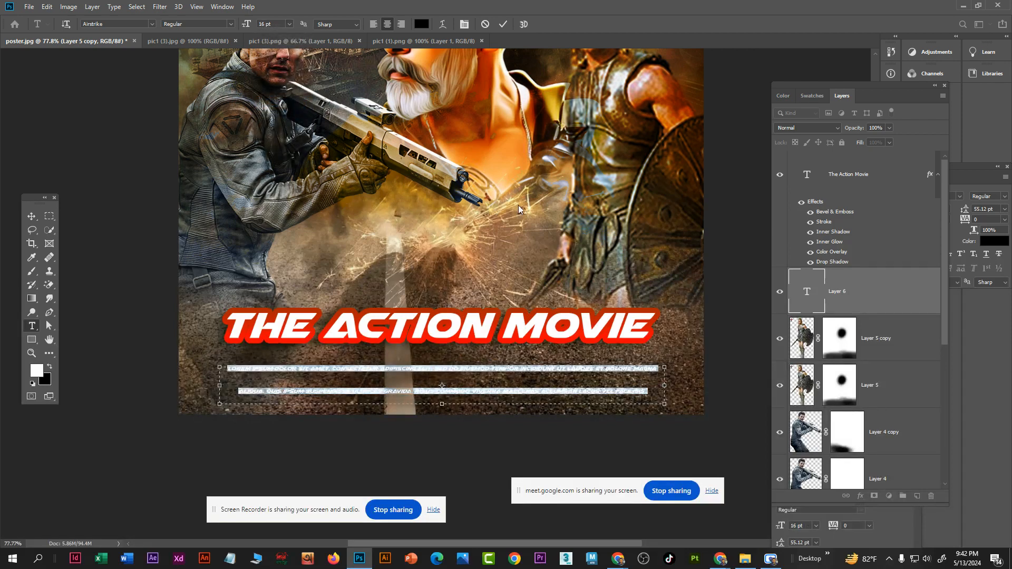
{"action": "key", "text": "alt+Up"}
{"action": "key", "text": "alt+Up"}
{"action": "key", "text": "alt+Up"}
{"action": "key", "text": "alt+Up"}
{"action": "key", "text": "alt+Up"}
{"action": "key", "text": "alt+Up"}
{"action": "key", "text": "alt+Up"}
{"action": "key", "text": "alt+Up"}
{"action": "key", "text": "alt+Up"}
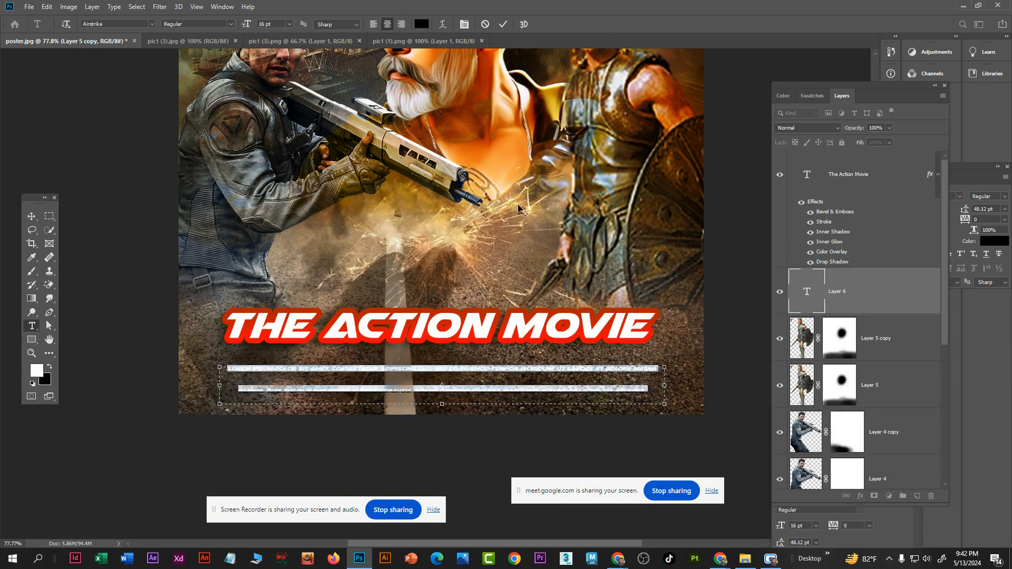
{"action": "key", "text": "alt+Up"}
{"action": "key", "text": "alt+Up"}
{"action": "key", "text": "alt+Up"}
{"action": "key", "text": "alt+Up"}
{"action": "key", "text": "alt+Up"}
{"action": "key", "text": "alt+Up"}
{"action": "key", "text": "alt+Up"}
{"action": "key", "text": "alt+Up"}
{"action": "key", "text": "alt+Up"}
{"action": "key", "text": "alt+Up"}
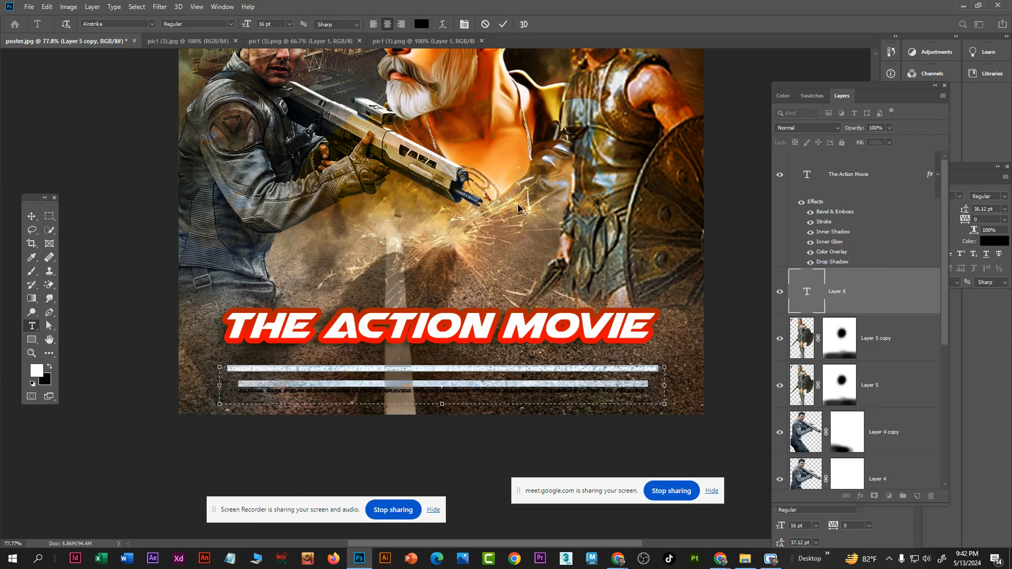
{"action": "key", "text": "alt+Up"}
{"action": "key", "text": "alt+Up"}
{"action": "key", "text": "alt+Up"}
{"action": "key", "text": "alt+Up"}
{"action": "key", "text": "alt+Up"}
{"action": "key", "text": "alt+Up"}
{"action": "key", "text": "alt+Up"}
{"action": "key", "text": "alt+Up"}
{"action": "key", "text": "alt+Up"}
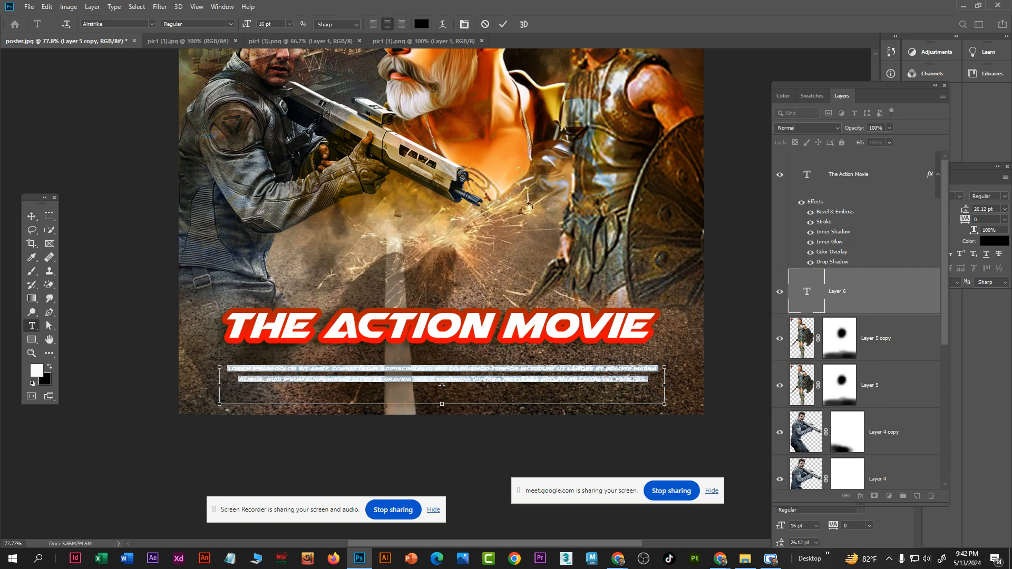
Fill the text box with two copies of the Lorem ipsum paragraph
{"action": "type", "text": "Lorem ipsum dolor sit amet, consectetur adipiscing elit, sed do eiusmod tempor incididunt ut labore et dolore magna aliqua. Quis ipsum suspendisse ultrices gravida. Risus commodo viverra maecenas accumsan lacus vel facilisis."}
{"action": "type", "text": "Lorem ipsum dolor sit amet, consectetur adipiscing elit, sed do eiusmod tempor incididunt ut labore et dolore magna aliqua. Quis ipsum suspendisse ultrices gravida. Risus commodo viverra maecenas accumsan lacus vel facilisis."}
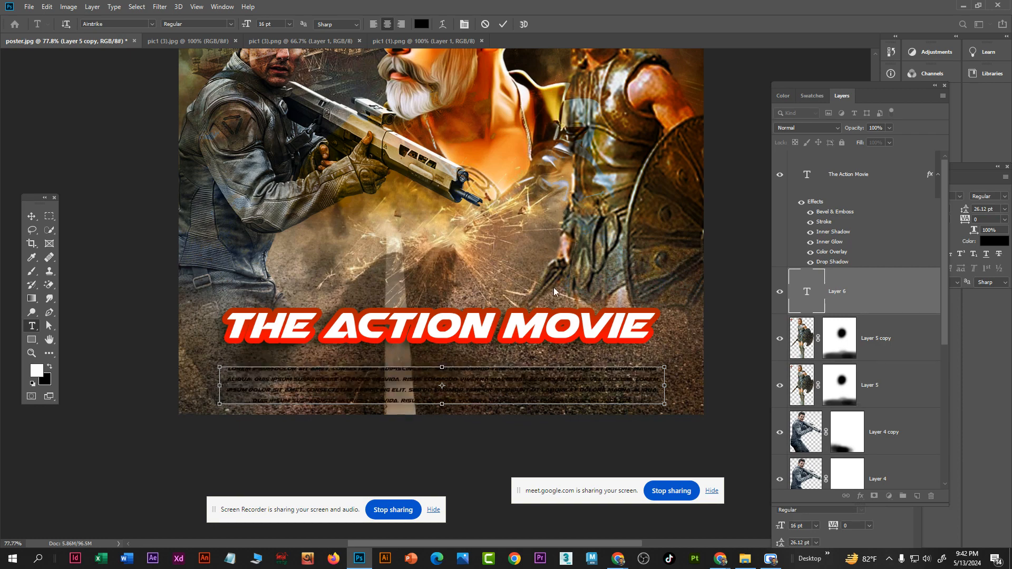
Color all of the paragraph text white ffffff and set its size to 24 pt
{"action": "key", "text": "ctrl+a"}
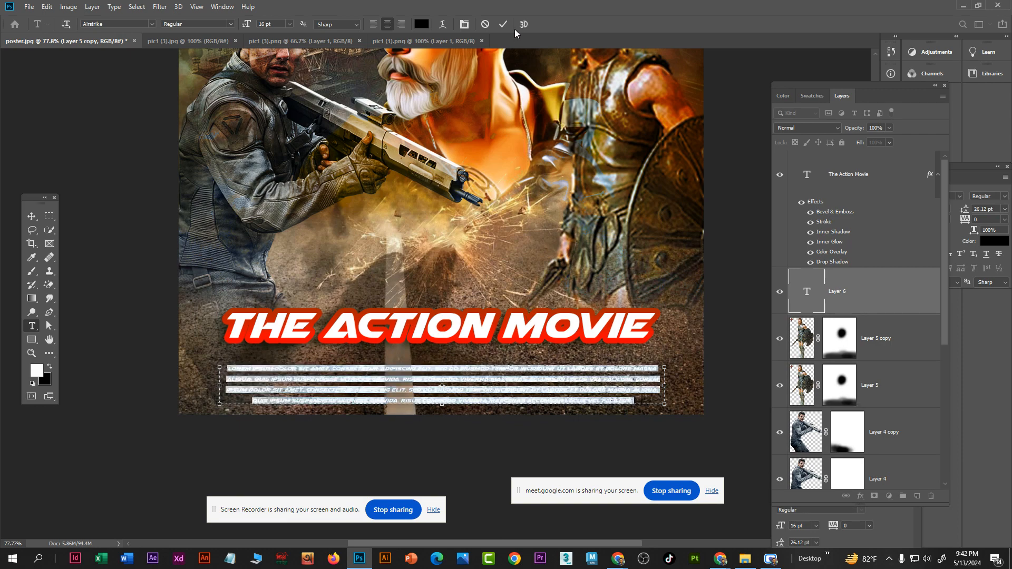
{"action": "left_click", "coordinate": [422, 24]}
{"action": "left_click", "coordinate": [358, 327]}
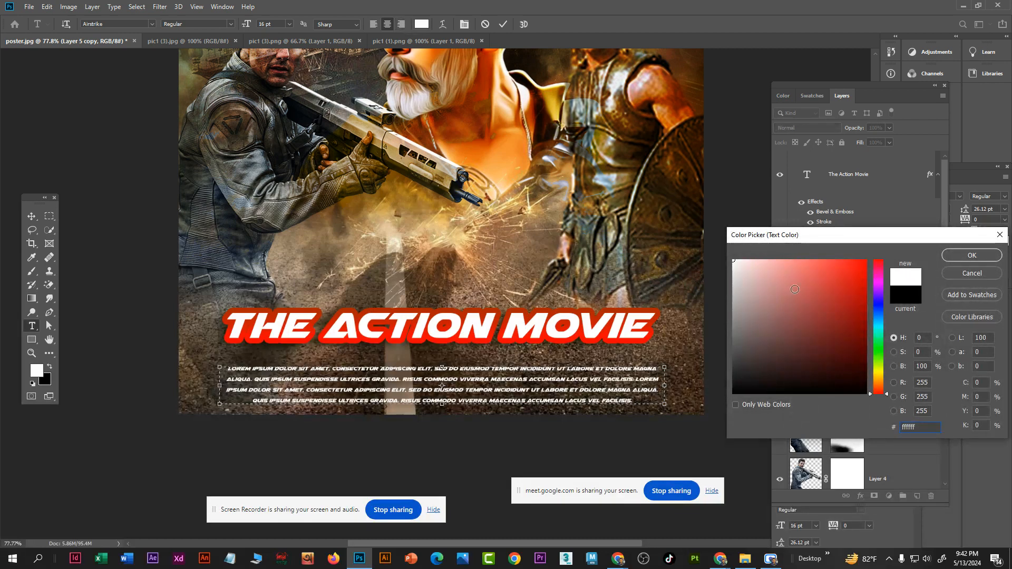
{"action": "left_click", "coordinate": [972, 255]}
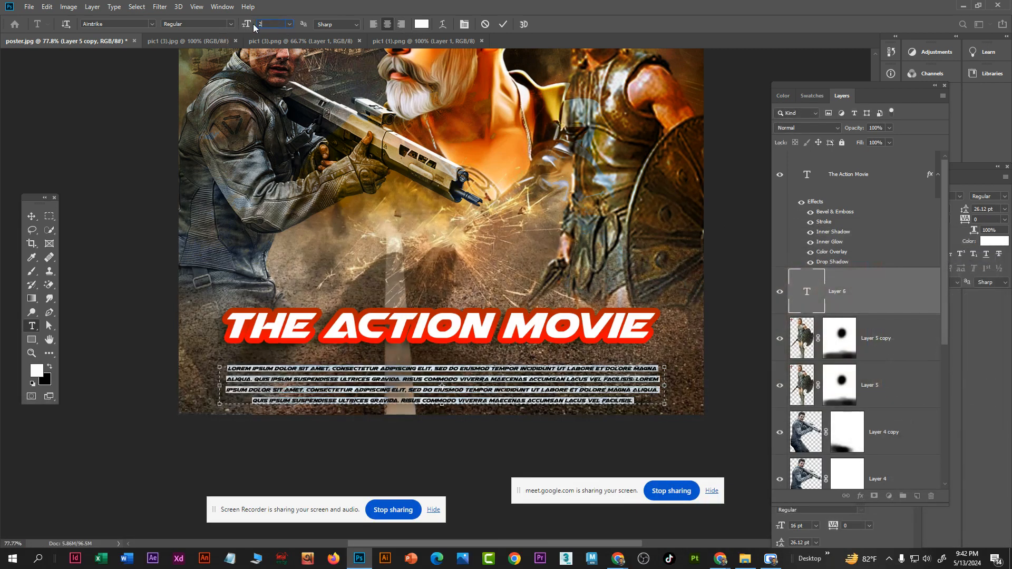
{"action": "key", "text": "Return"}
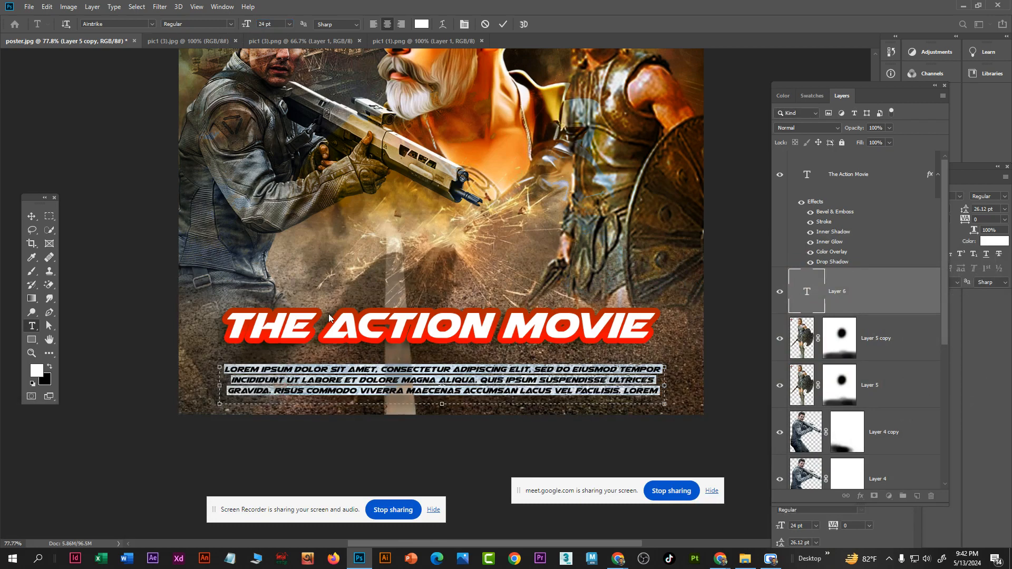
Delete the paragraph's opening words Lorem ipsum and extend the text box down to the poster's lower edge
{"action": "left_click", "coordinate": [255, 376]}
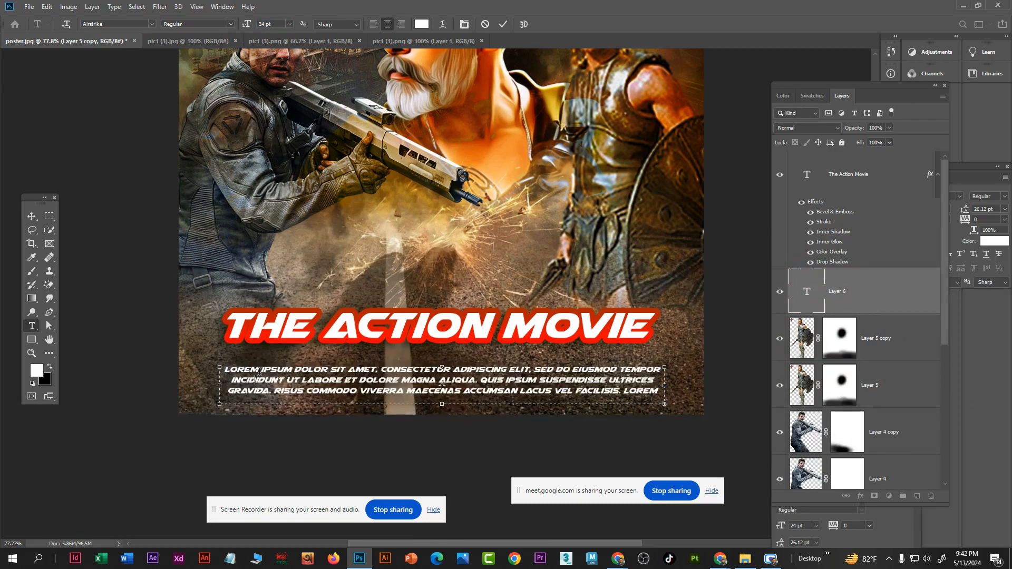
{"action": "key", "text": "shift+Home"}
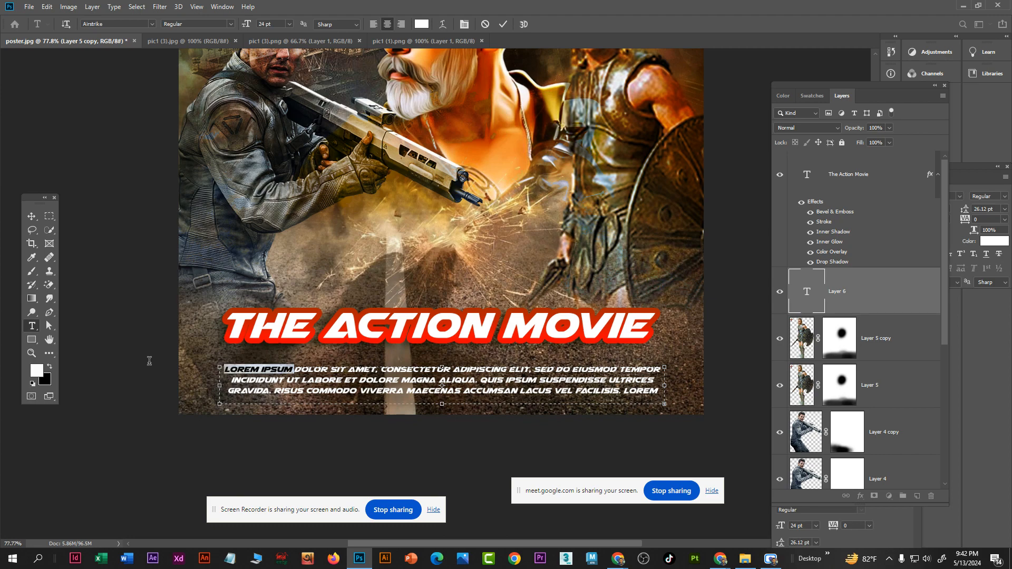
{"action": "key", "text": "BackSpace"}
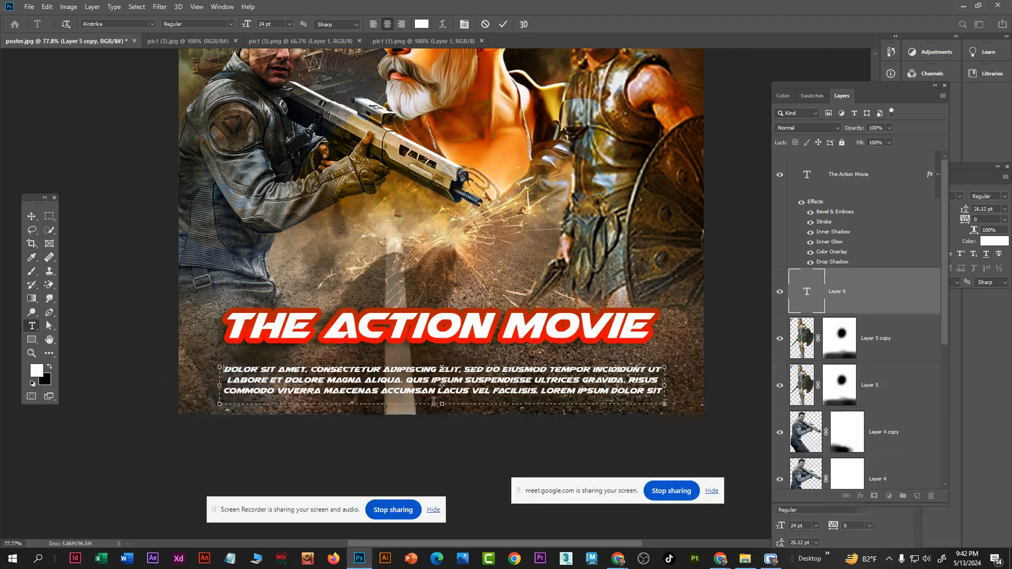
{"action": "mouse_move", "coordinate": [442, 404]}
{"action": "left_mouse_down"}
{"action": "mouse_move", "coordinate": [461, 417]}
{"action": "mouse_move", "coordinate": [463, 477]}
{"action": "mouse_move", "coordinate": [462, 411]}
{"action": "mouse_move", "coordinate": [443, 417]}
{"action": "left_mouse_up"}
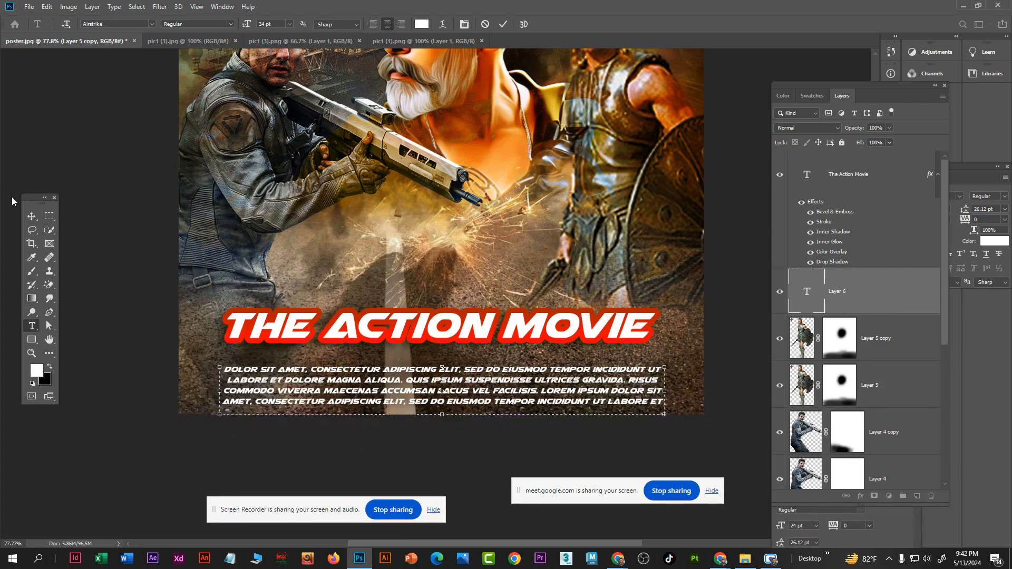
Move the paragraph slightly up toward the title and center-align all of its text
{"action": "left_click", "coordinate": [31, 216]}
{"action": "left_click_drag", "start_coordinate": [524, 401], "coordinate": [527, 395]}
{"action": "key", "text": "t"}
{"action": "double_click", "coordinate": [527, 397]}
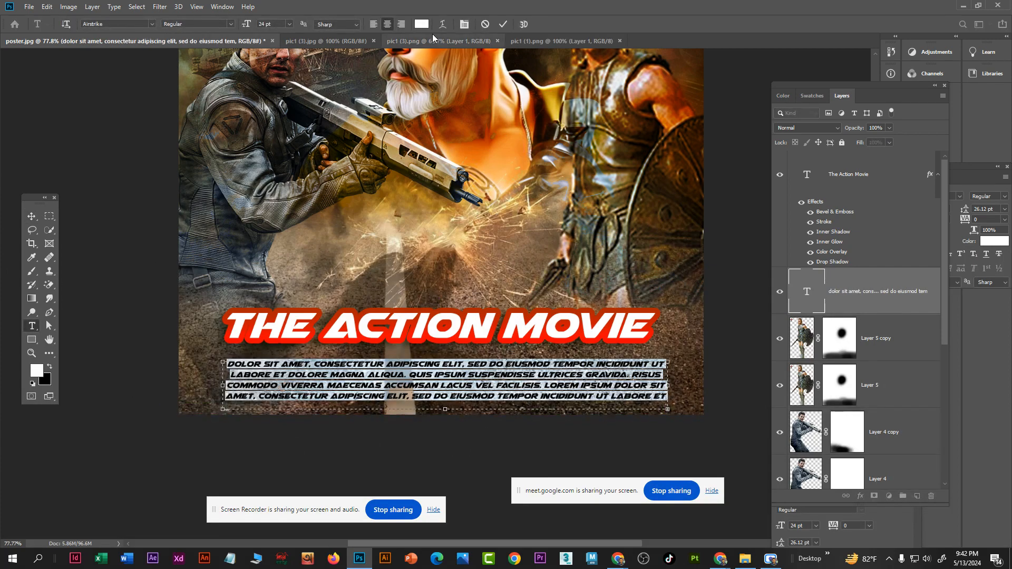
{"action": "left_click", "coordinate": [375, 28]}
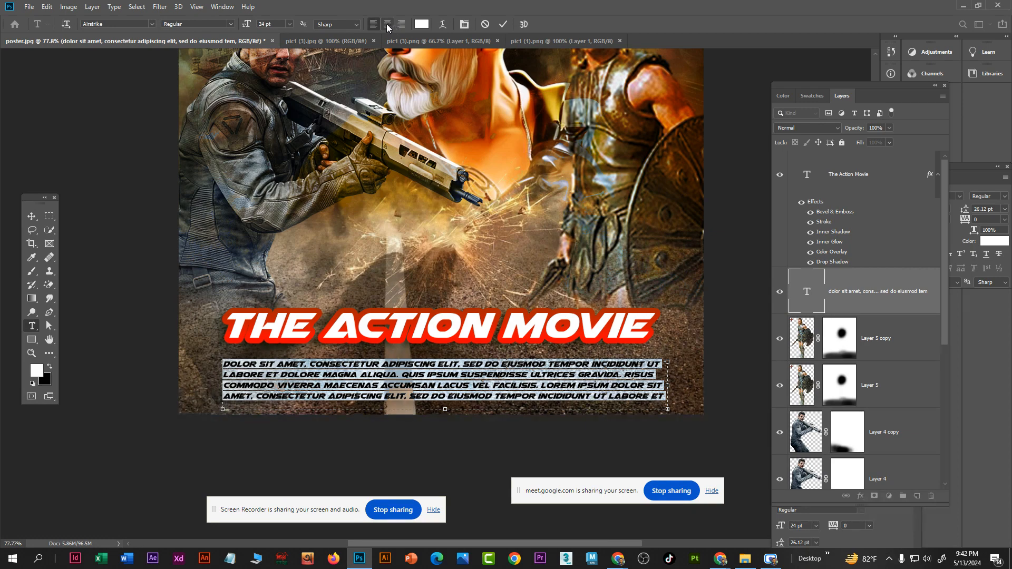
{"action": "left_click", "coordinate": [388, 26]}
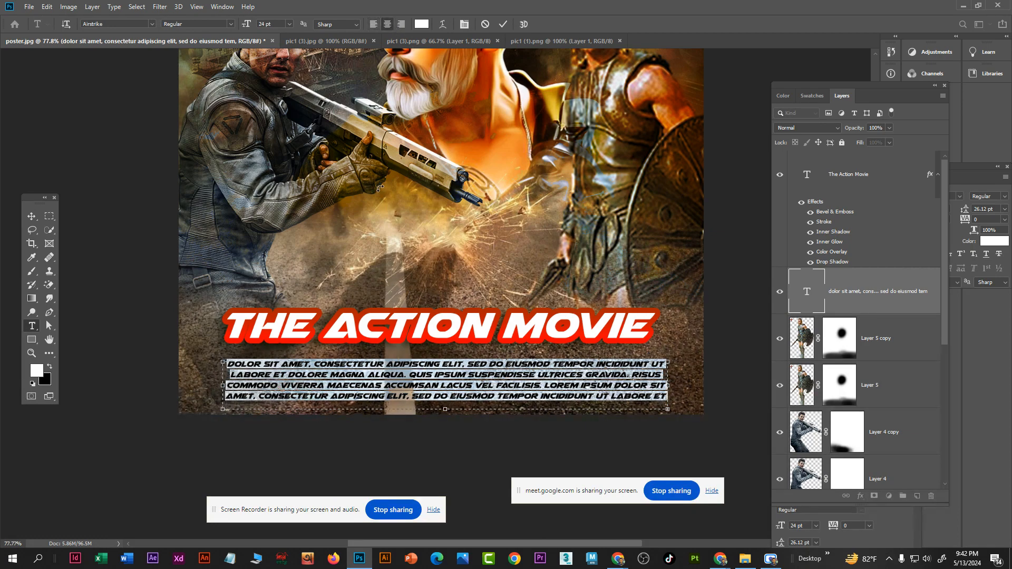
Change the paragraph's font to Algerian
{"action": "key", "text": "ctrl+t"}
{"action": "key", "text": "ctrl+t"}
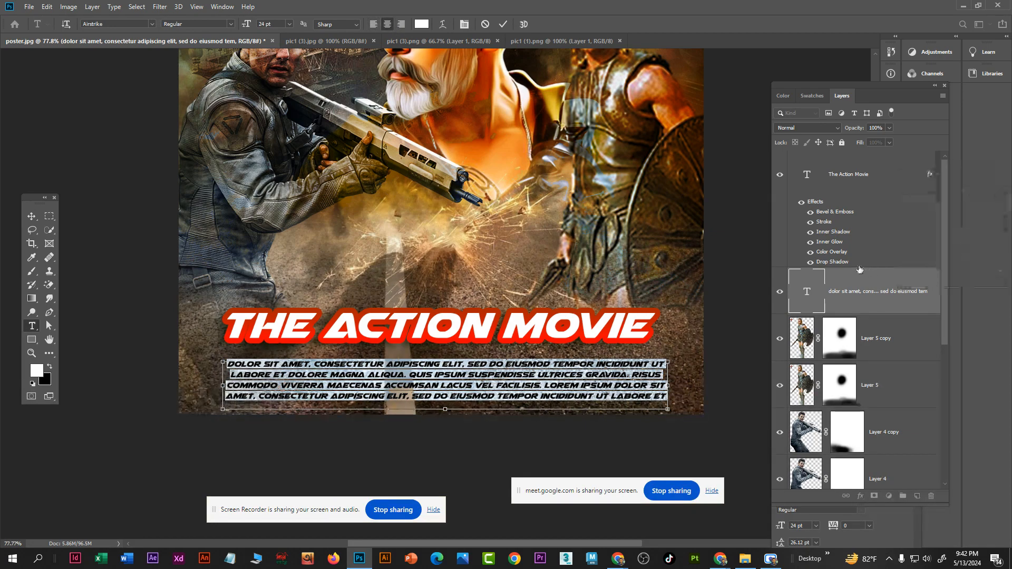
{"action": "key", "text": "ctrl+t"}
{"action": "left_click", "coordinate": [960, 195]}
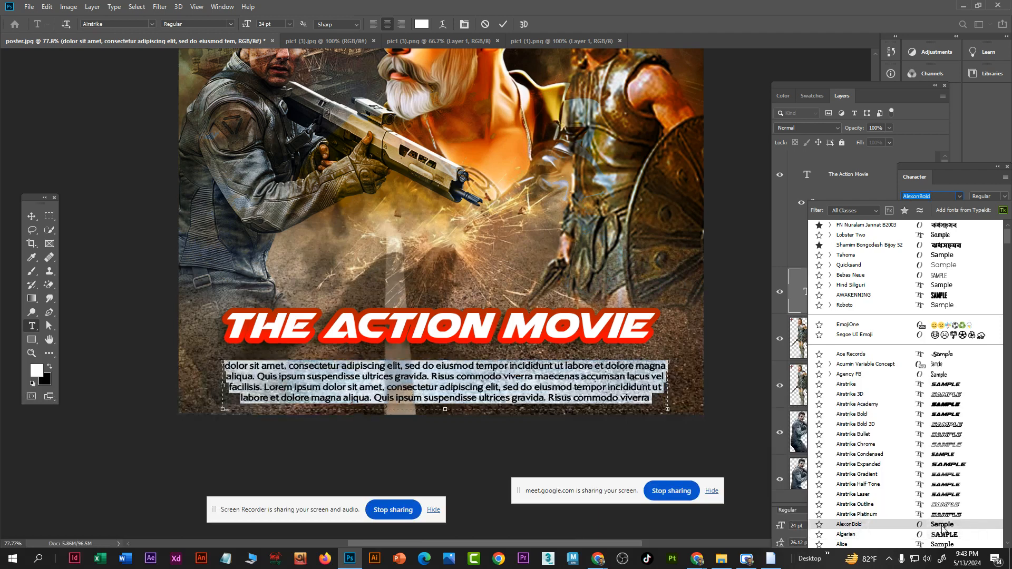
{"action": "scroll", "coordinate": [942, 527], "scroll_direction": "down", "scroll_amount": 2}
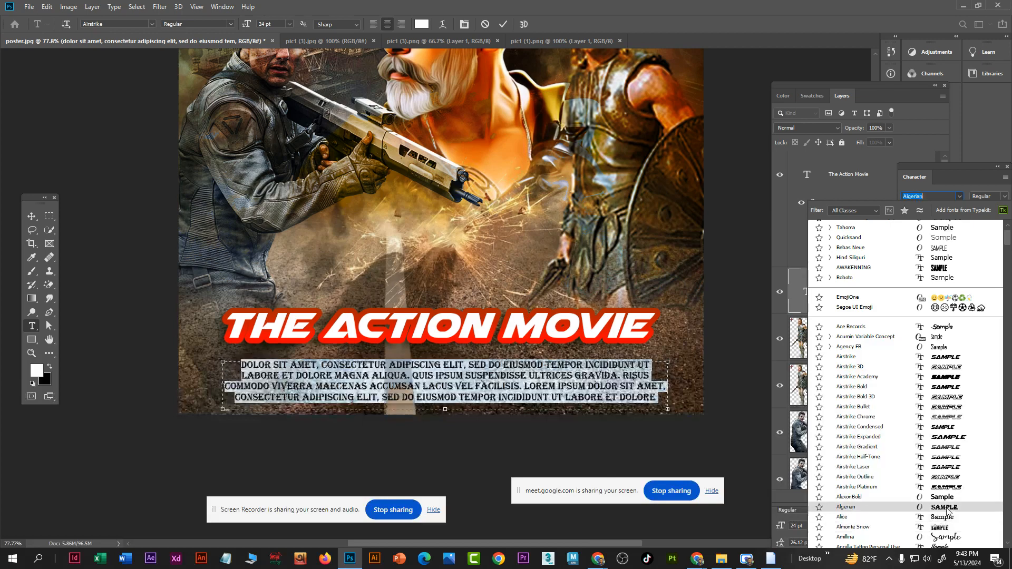
{"action": "left_click", "coordinate": [946, 508]}
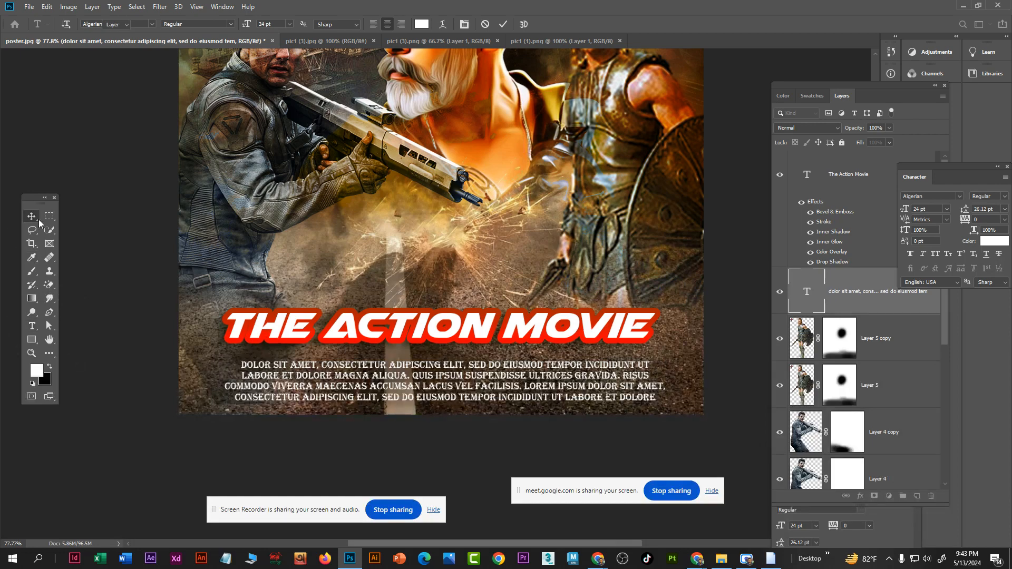
Set the whole paragraph's font to Avenir Next LT Pro Heavy
{"action": "key", "text": "ctrl+a"}
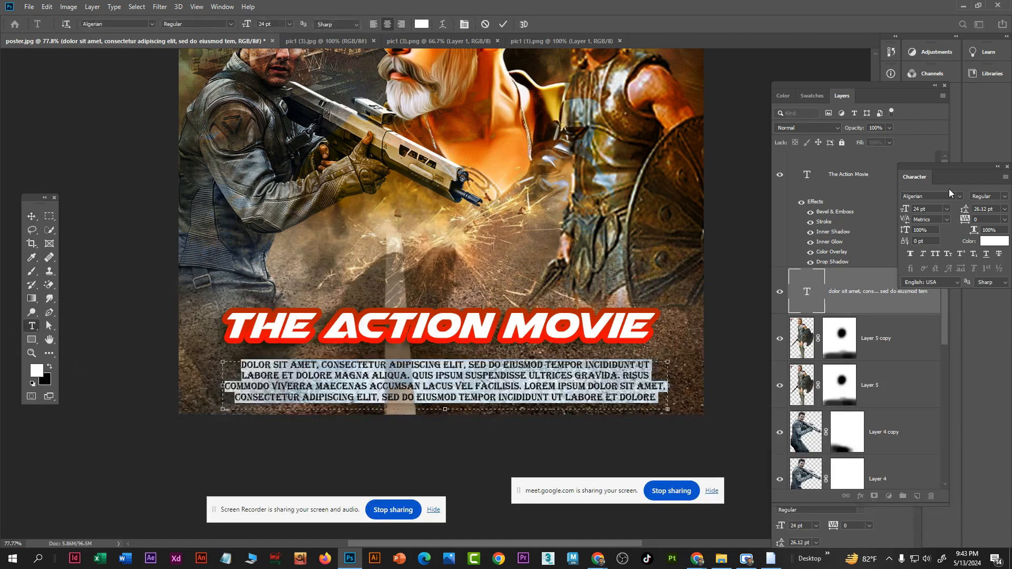
{"action": "left_click", "coordinate": [960, 196]}
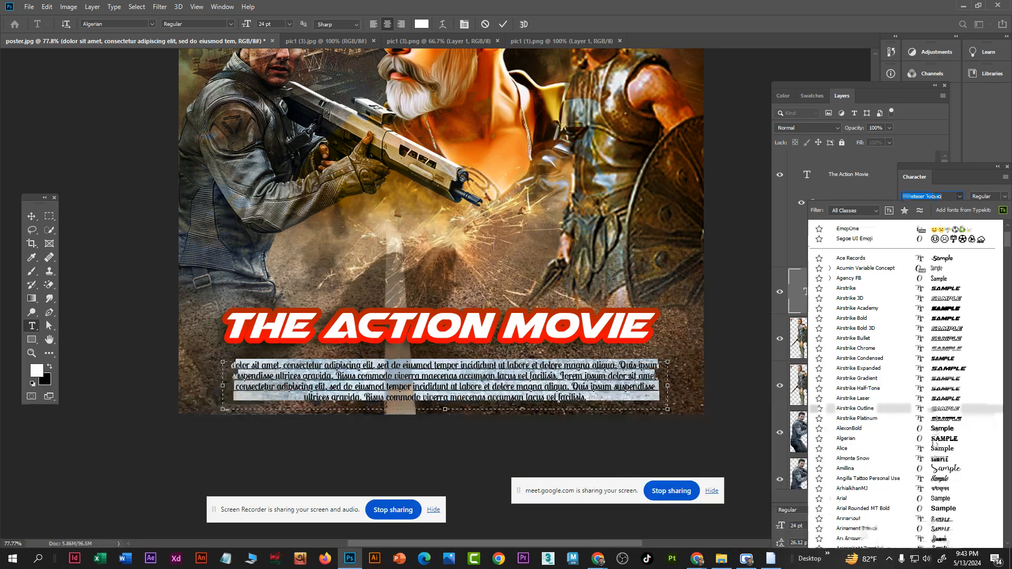
{"action": "scroll", "coordinate": [938, 431], "scroll_direction": "down", "scroll_amount": 2}
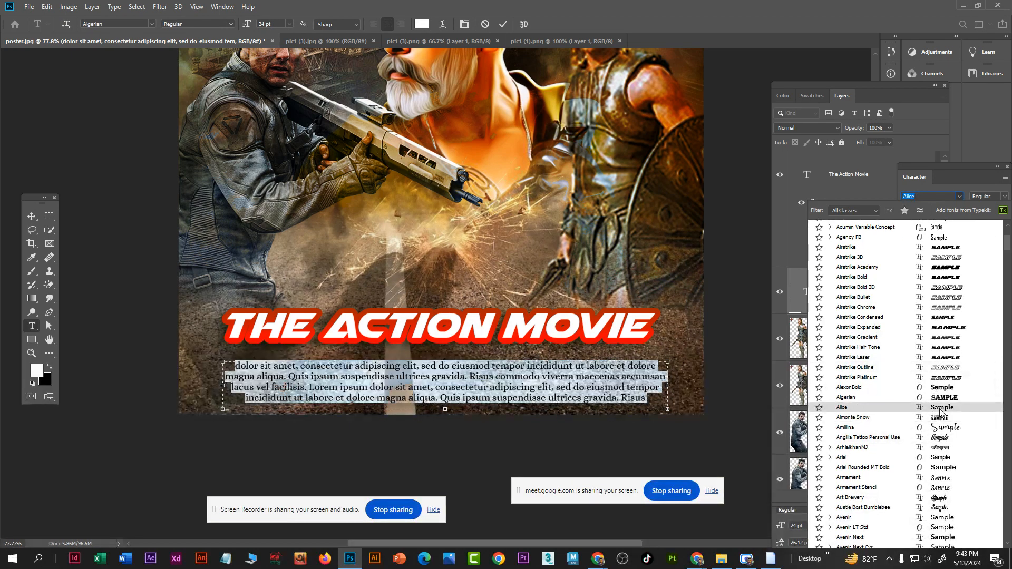
{"action": "scroll", "coordinate": [940, 417], "scroll_direction": "down", "scroll_amount": 1}
{"action": "scroll", "coordinate": [941, 419], "scroll_direction": "down", "scroll_amount": 1}
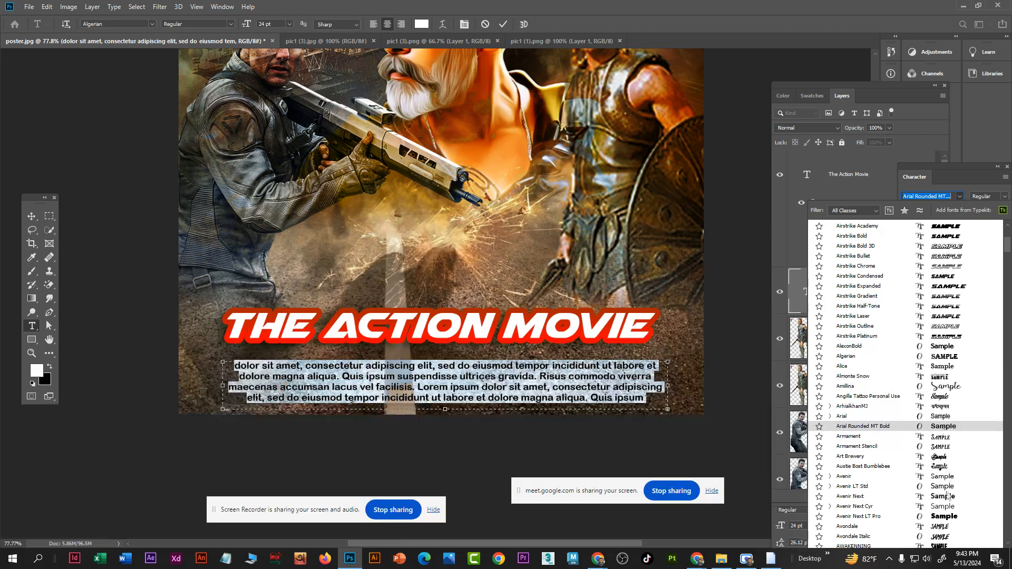
{"action": "scroll", "coordinate": [947, 496], "scroll_direction": "down", "scroll_amount": 1}
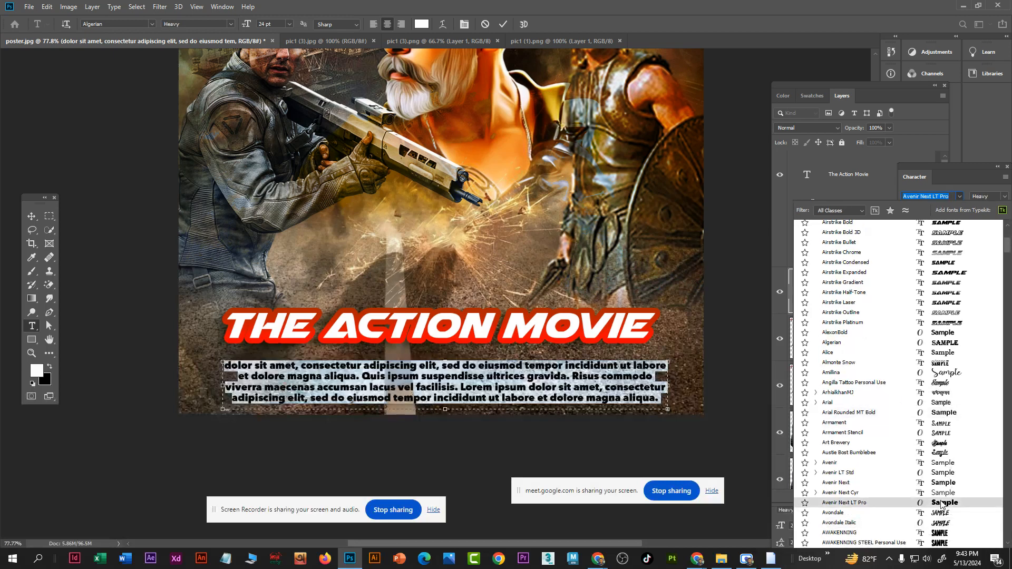
{"action": "left_click", "coordinate": [942, 503]}
Capitalize the paragraph's first letter as D and nudge the text block into place beneath the title
{"action": "left_click", "coordinate": [236, 371]}
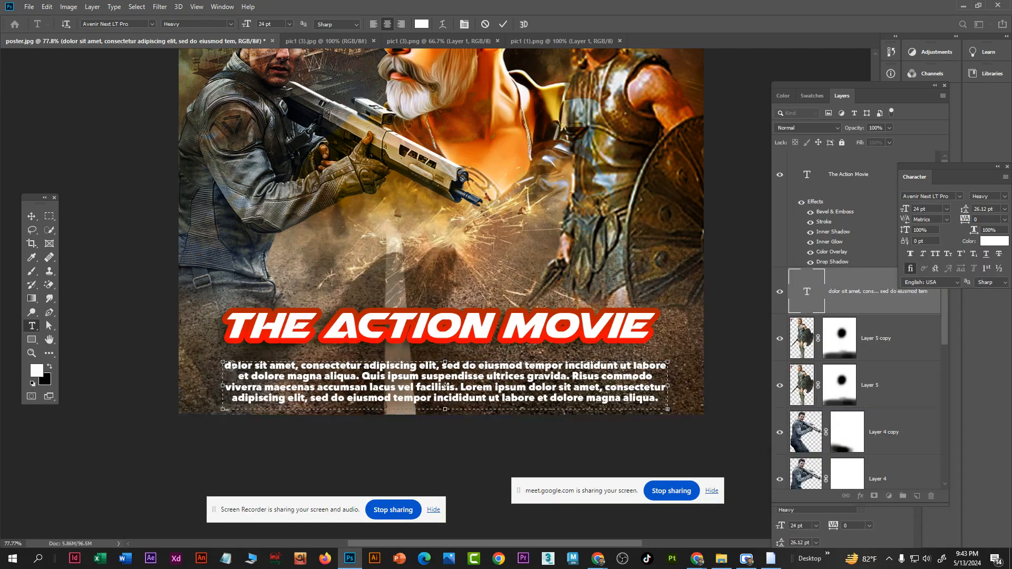
{"action": "left_click_drag", "start_coordinate": [231, 365], "coordinate": [221, 366]}
{"action": "type", "text": "D"}
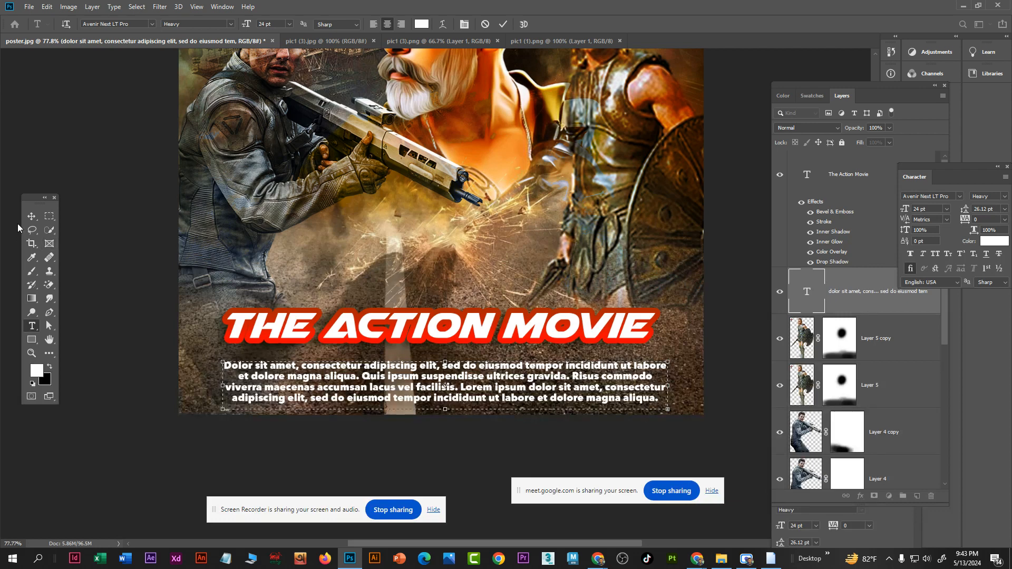
{"action": "left_click", "coordinate": [31, 216]}
{"action": "left_click_drag", "start_coordinate": [545, 398], "coordinate": [537, 393]}
Duplicate the title THE ACTION MOVIE and place the copy near the poster's upper edge
{"action": "scroll", "coordinate": [507, 404], "scroll_direction": "down", "scroll_amount": 4}
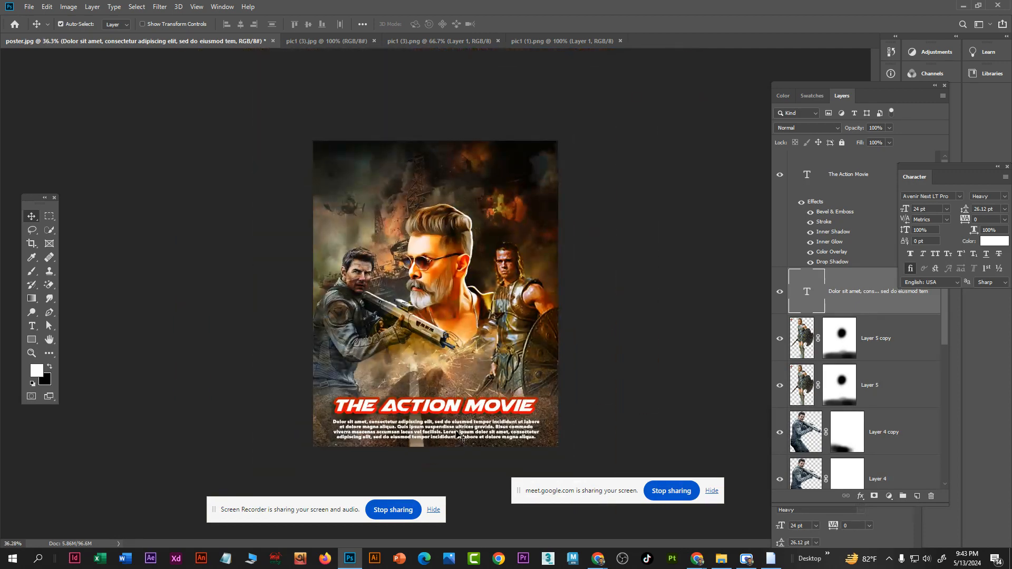
{"action": "left_click", "coordinate": [461, 407]}
{"action": "left_click_drag", "start_coordinate": [462, 407], "coordinate": [462, 162]}
Turn off the Stroke effect on the copied title at the top of the poster
{"action": "key", "text": "t"}
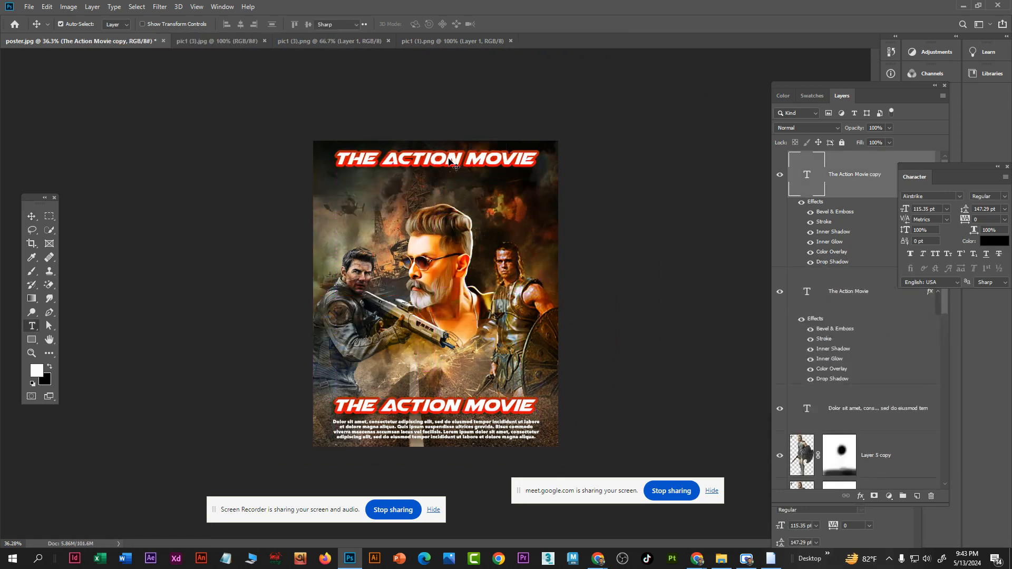
{"action": "left_click", "coordinate": [453, 161]}
{"action": "key", "text": "ctrl+a"}
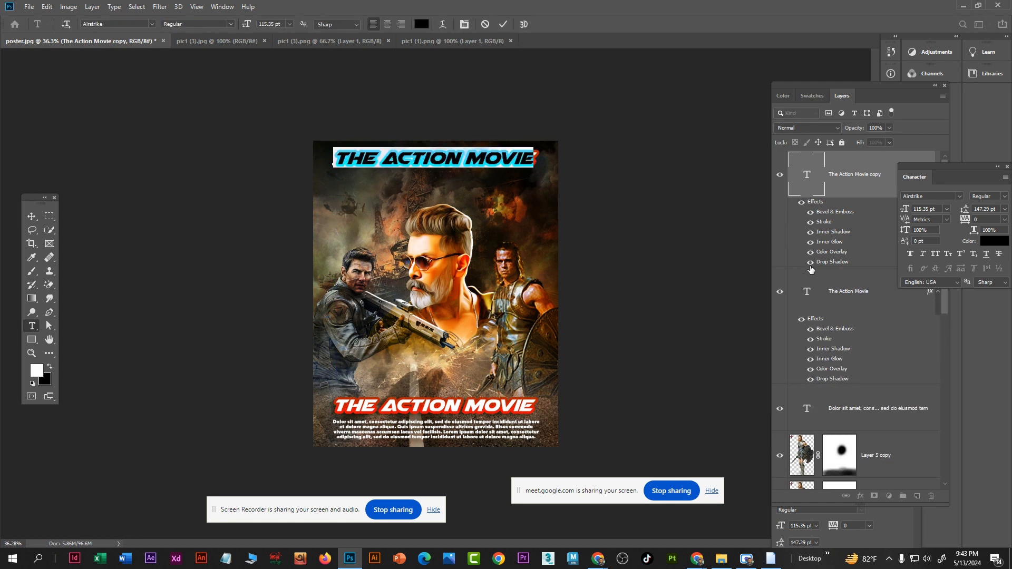
{"action": "left_click", "coordinate": [810, 222]}
{"action": "key", "text": "ctrl+Return"}
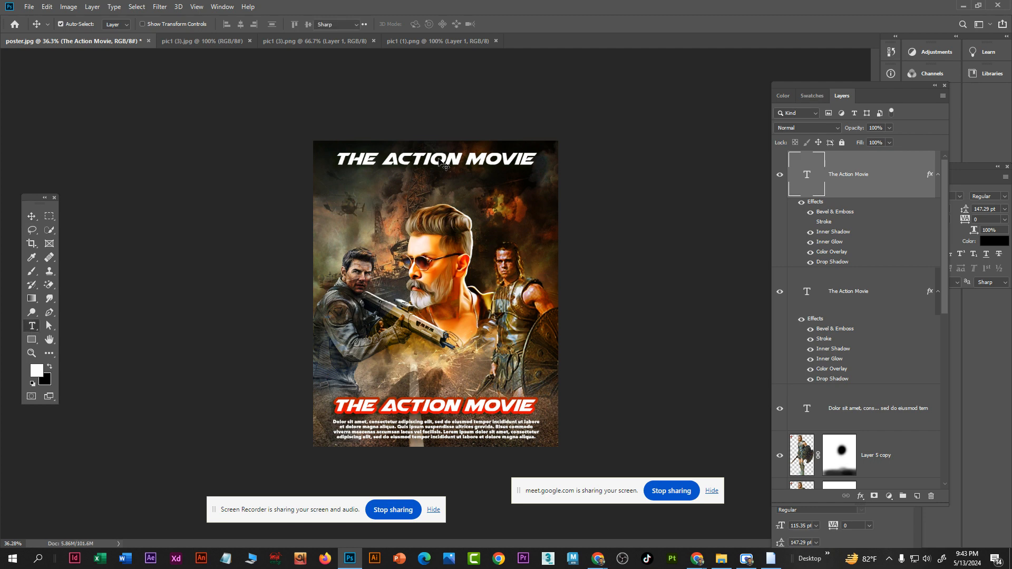
Set the copied title's size to 60 pt and replace its text with SK PRODUCTION
{"action": "double_click", "coordinate": [440, 164]}
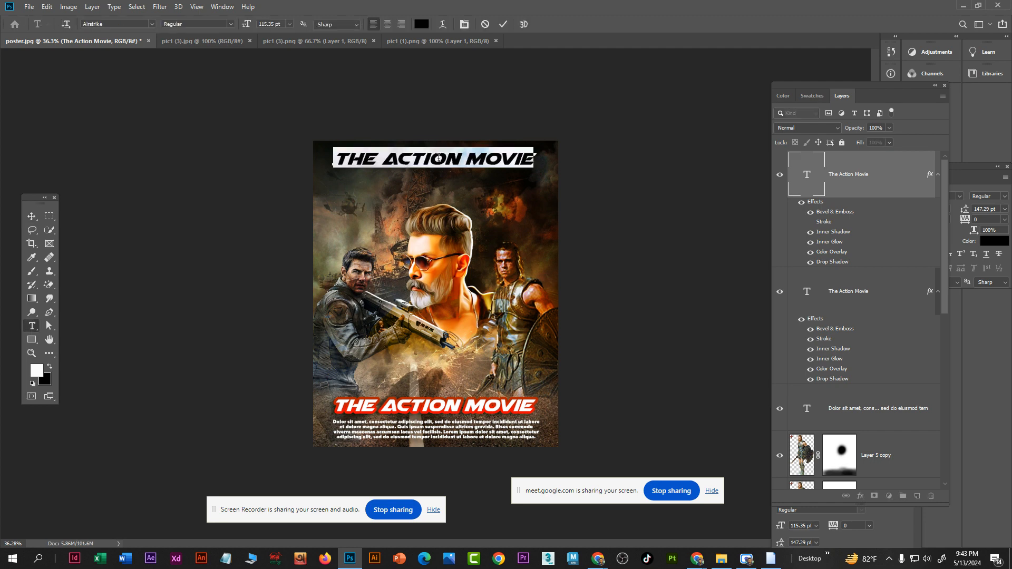
{"action": "left_click", "coordinate": [289, 24]}
{"action": "left_click", "coordinate": [281, 150]}
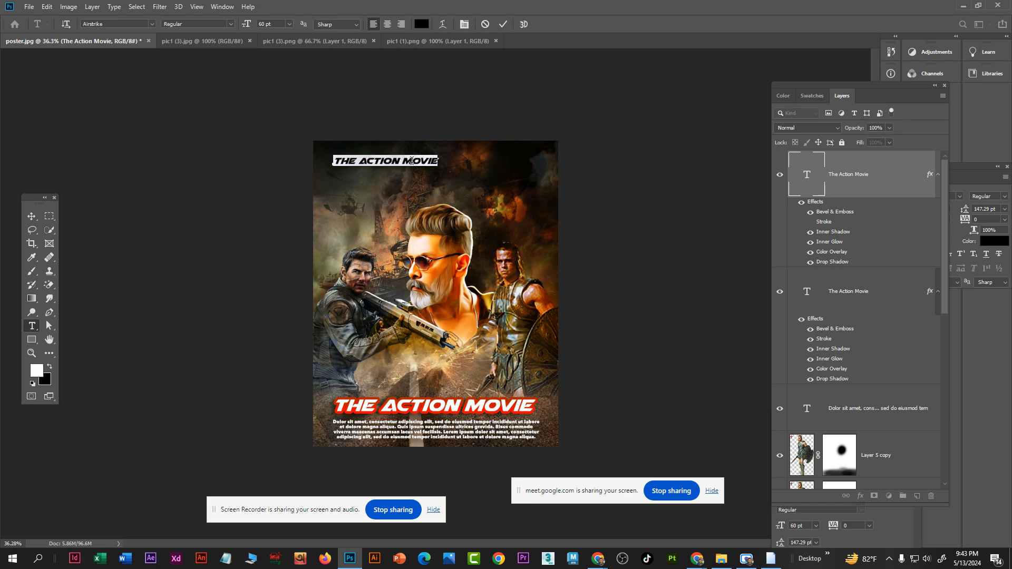
{"action": "type", "text": "SK PR"}
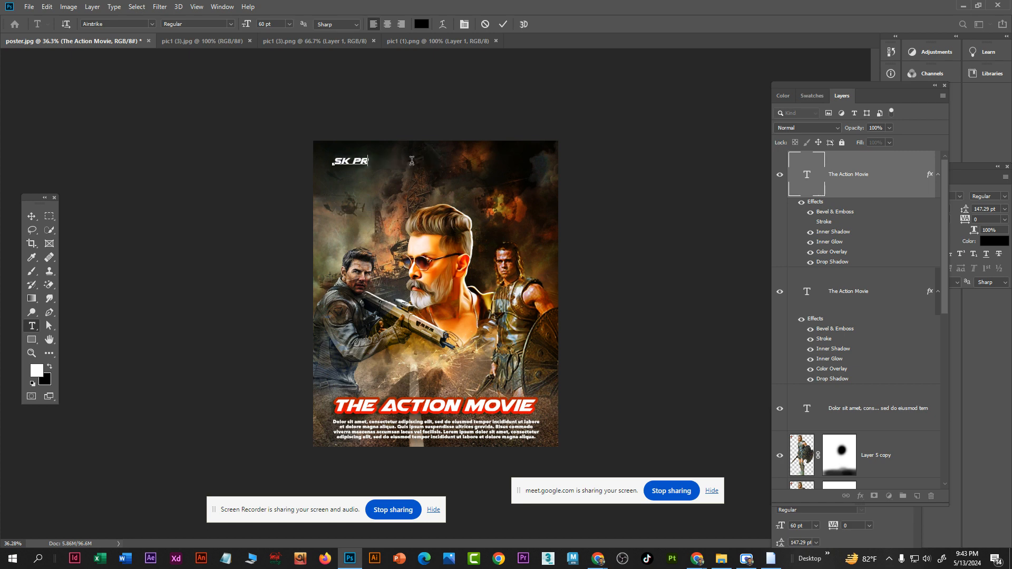
{"action": "type", "text": "ODUCTION"}
Set the SK PRODUCTION text's tracking to 2080 and its size to 34 pt so it spans the poster's width
{"action": "key", "text": "ctrl+a"}
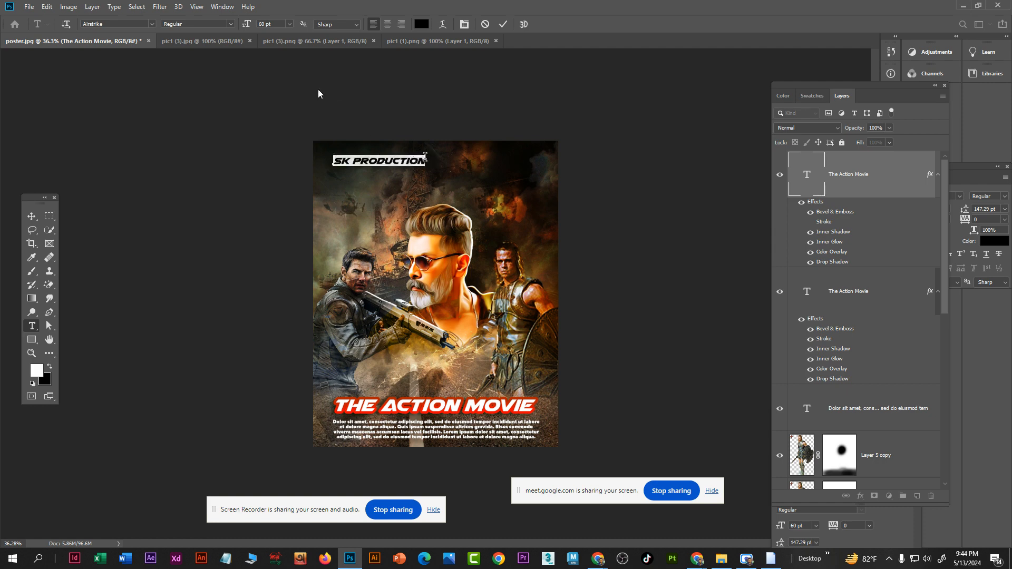
{"action": "key", "text": "ctrl+t"}
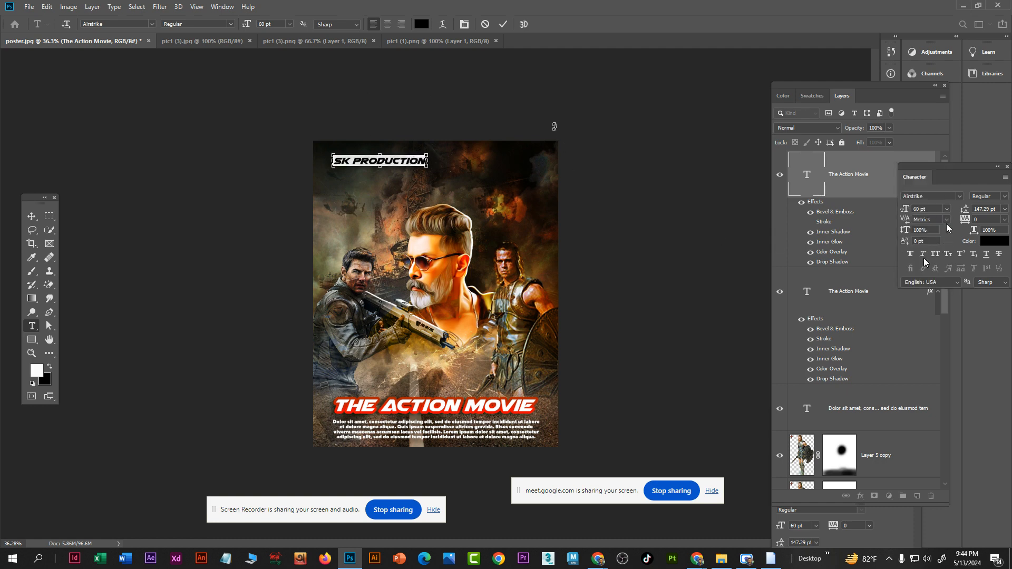
{"action": "key", "text": "ctrl+t"}
{"action": "key", "text": "ctrl+t"}
{"action": "left_click_drag", "start_coordinate": [948, 167], "coordinate": [666, 135]}
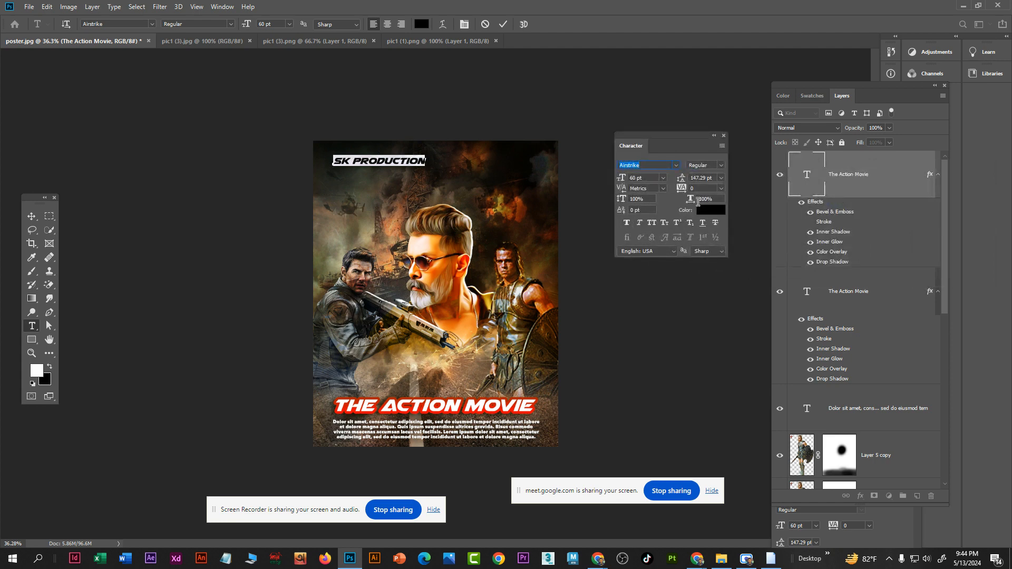
{"action": "left_click_drag", "start_coordinate": [681, 189], "coordinate": [704, 192]}
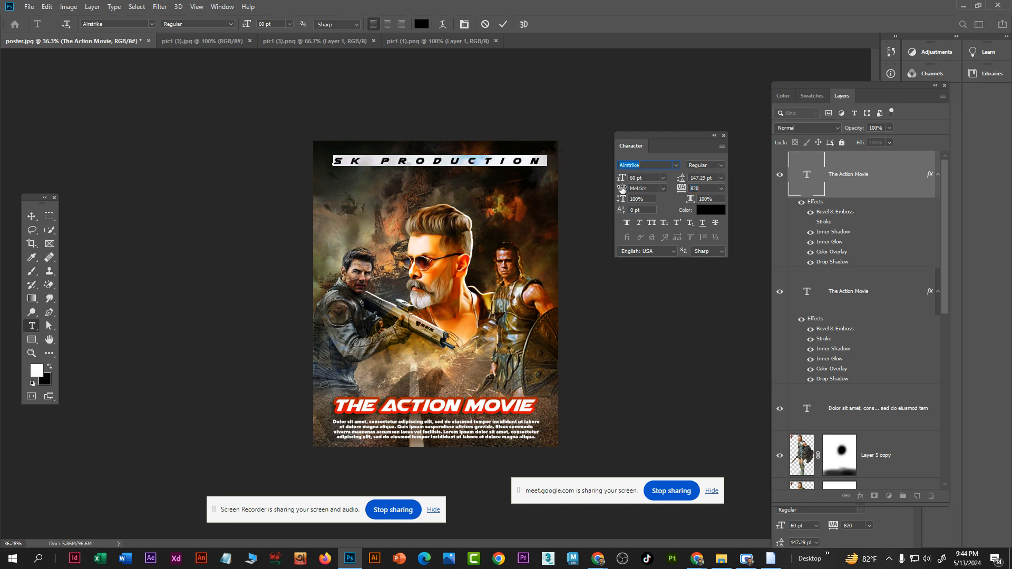
{"action": "left_click_drag", "start_coordinate": [622, 179], "coordinate": [607, 183]}
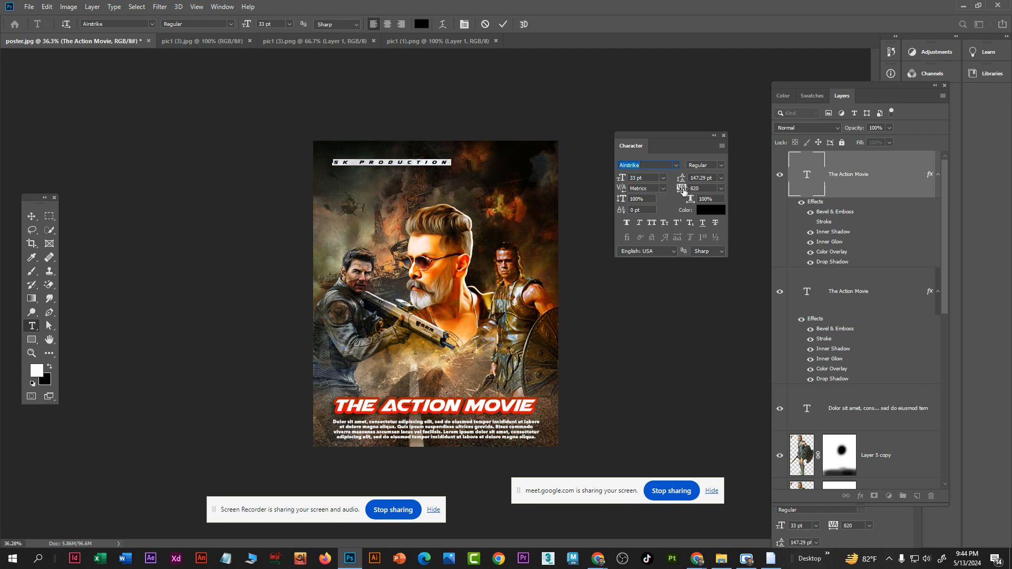
{"action": "mouse_move", "coordinate": [690, 189]}
{"action": "left_mouse_down"}
{"action": "mouse_move", "coordinate": [705, 195]}
{"action": "mouse_move", "coordinate": [694, 191]}
{"action": "left_mouse_up"}
{"action": "left_click_drag", "start_coordinate": [622, 178], "coordinate": [622, 179]}
{"action": "left_click", "coordinate": [31, 216]}
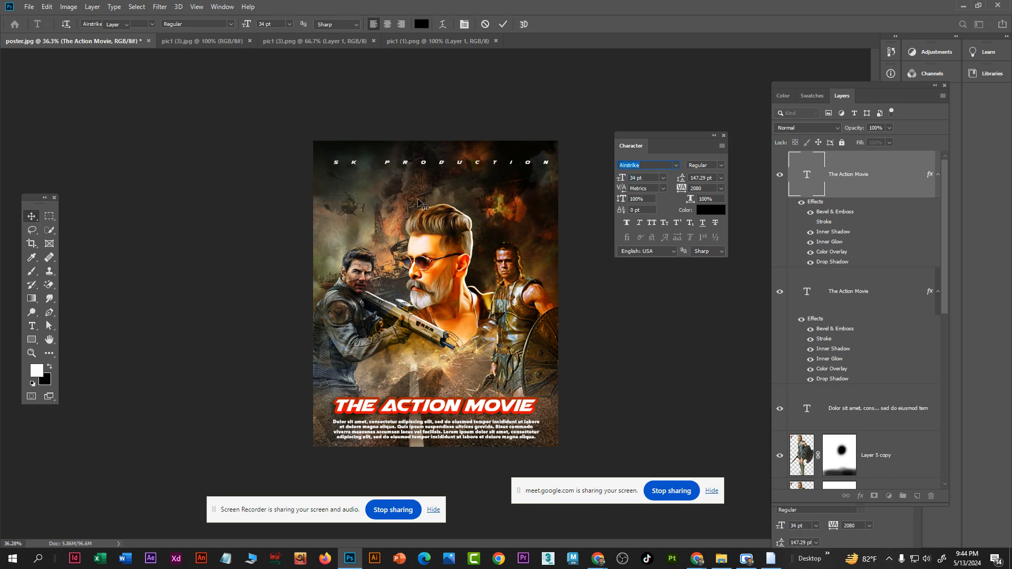
Move the SK PRODUCTION line up, centered close to the poster's upper edge, and check the whole composition
{"action": "left_click_drag", "start_coordinate": [455, 164], "coordinate": [451, 156]}
{"action": "scroll", "coordinate": [451, 274], "scroll_direction": "down", "scroll_amount": 3}
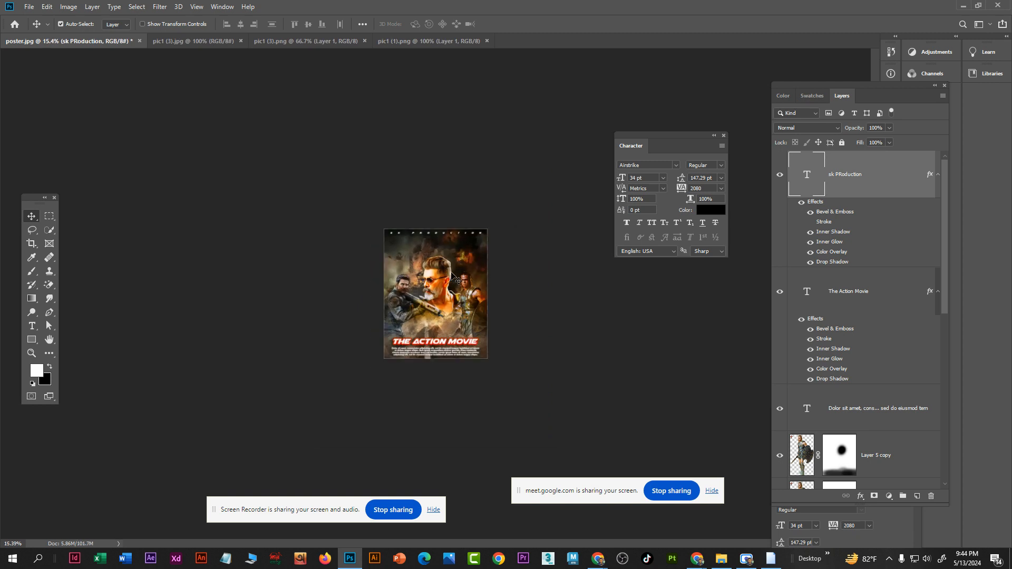
{"action": "scroll", "coordinate": [451, 274], "scroll_direction": "up", "scroll_amount": 2}
{"action": "scroll", "coordinate": [452, 273], "scroll_direction": "up", "scroll_amount": 1}
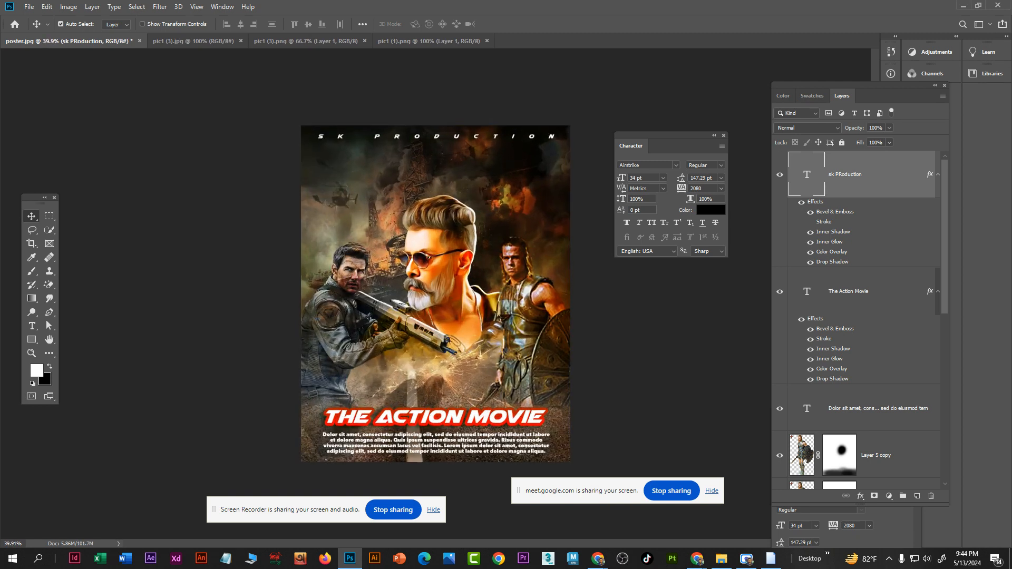
{"action": "left_click", "coordinate": [393, 510]}
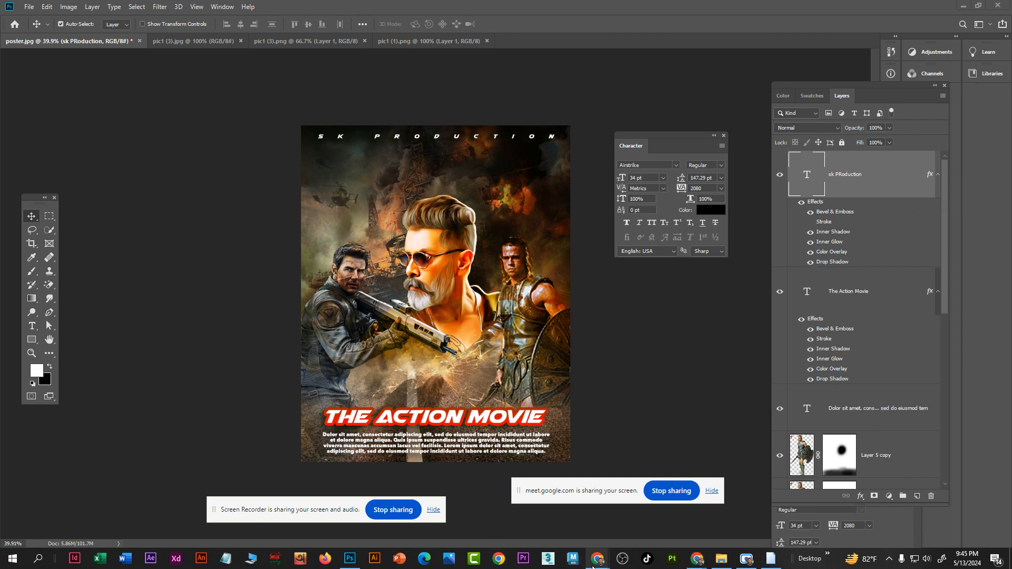
{"action": "mouse_move", "coordinate": [597, 558]}
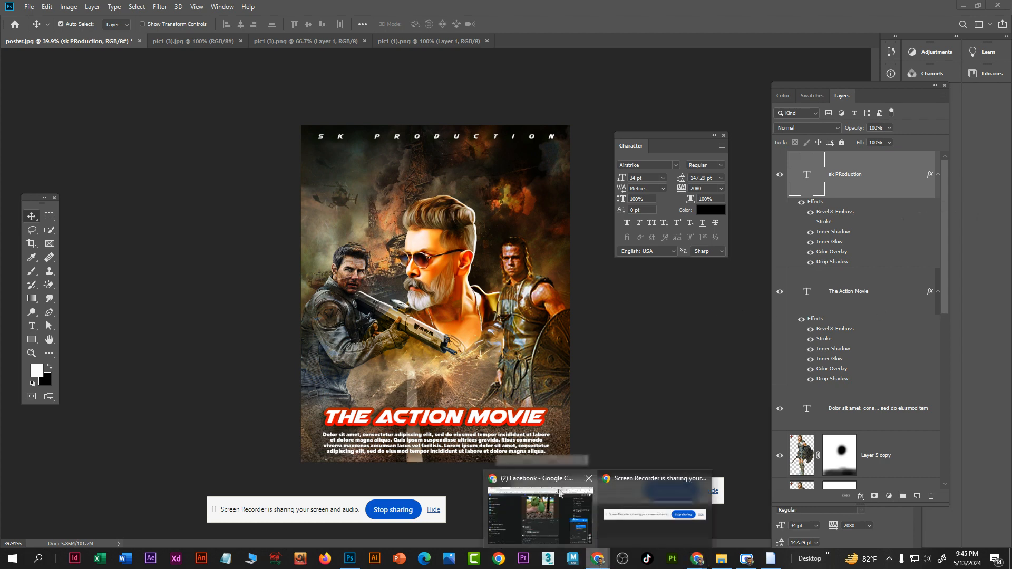